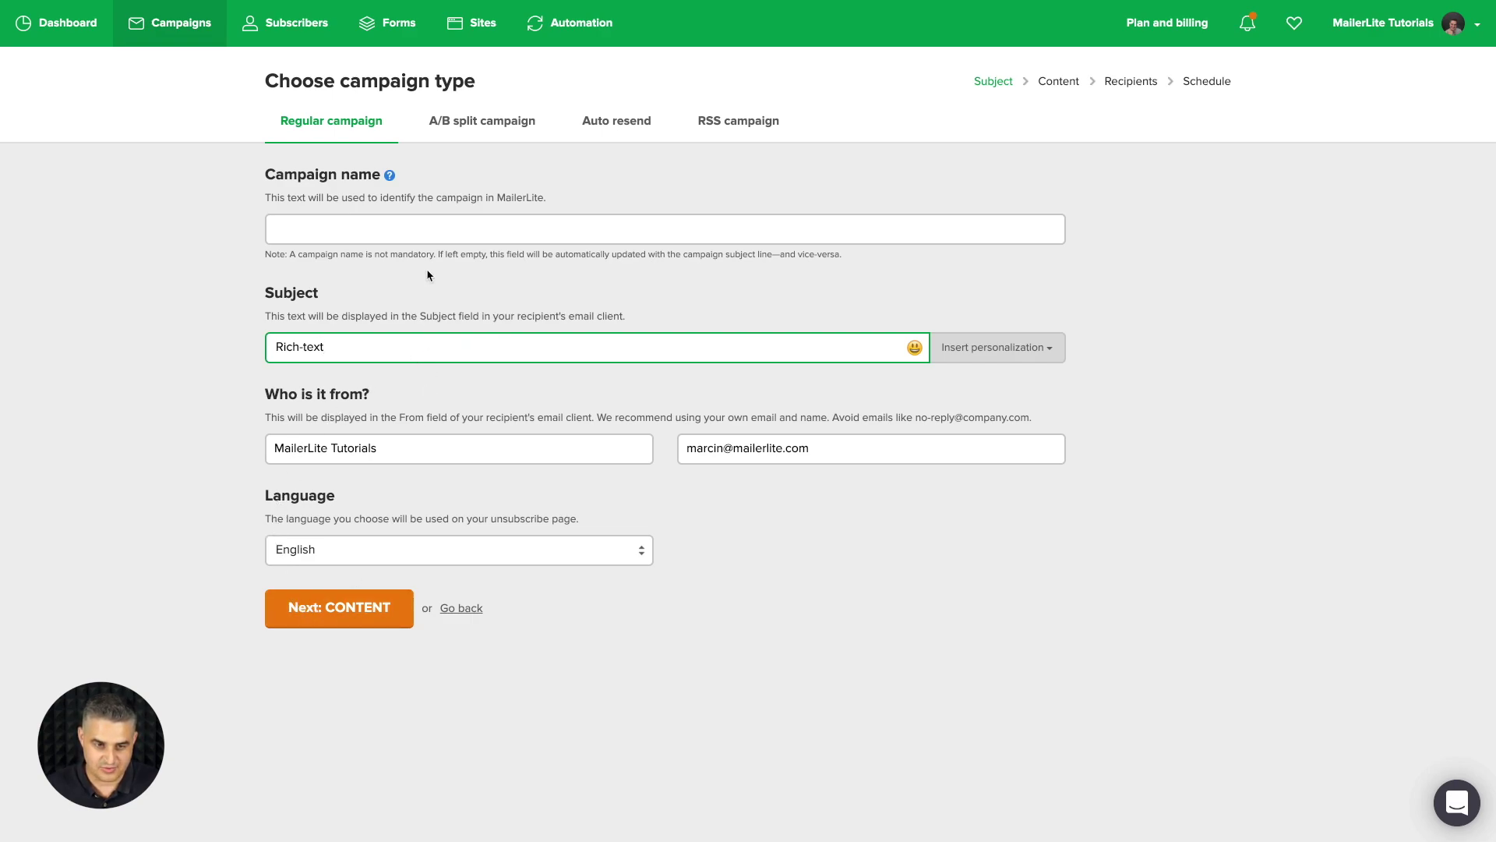
Step: Continue to the campaign's content and choose the Rich-text editor for the email design
{"action": "left_click", "coordinate": [353, 609]}
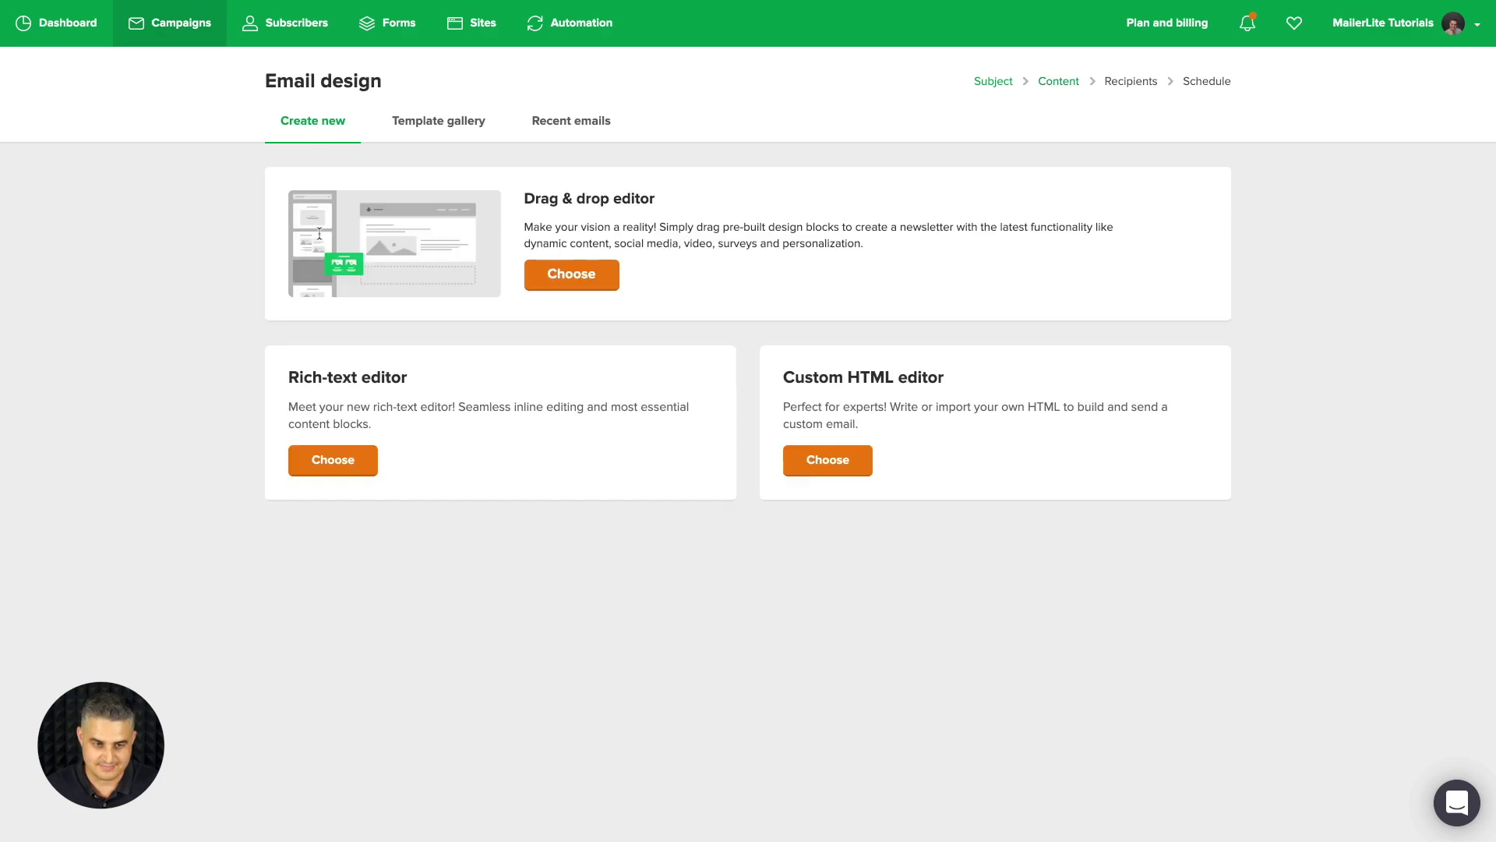
{"action": "left_click", "coordinate": [328, 470]}
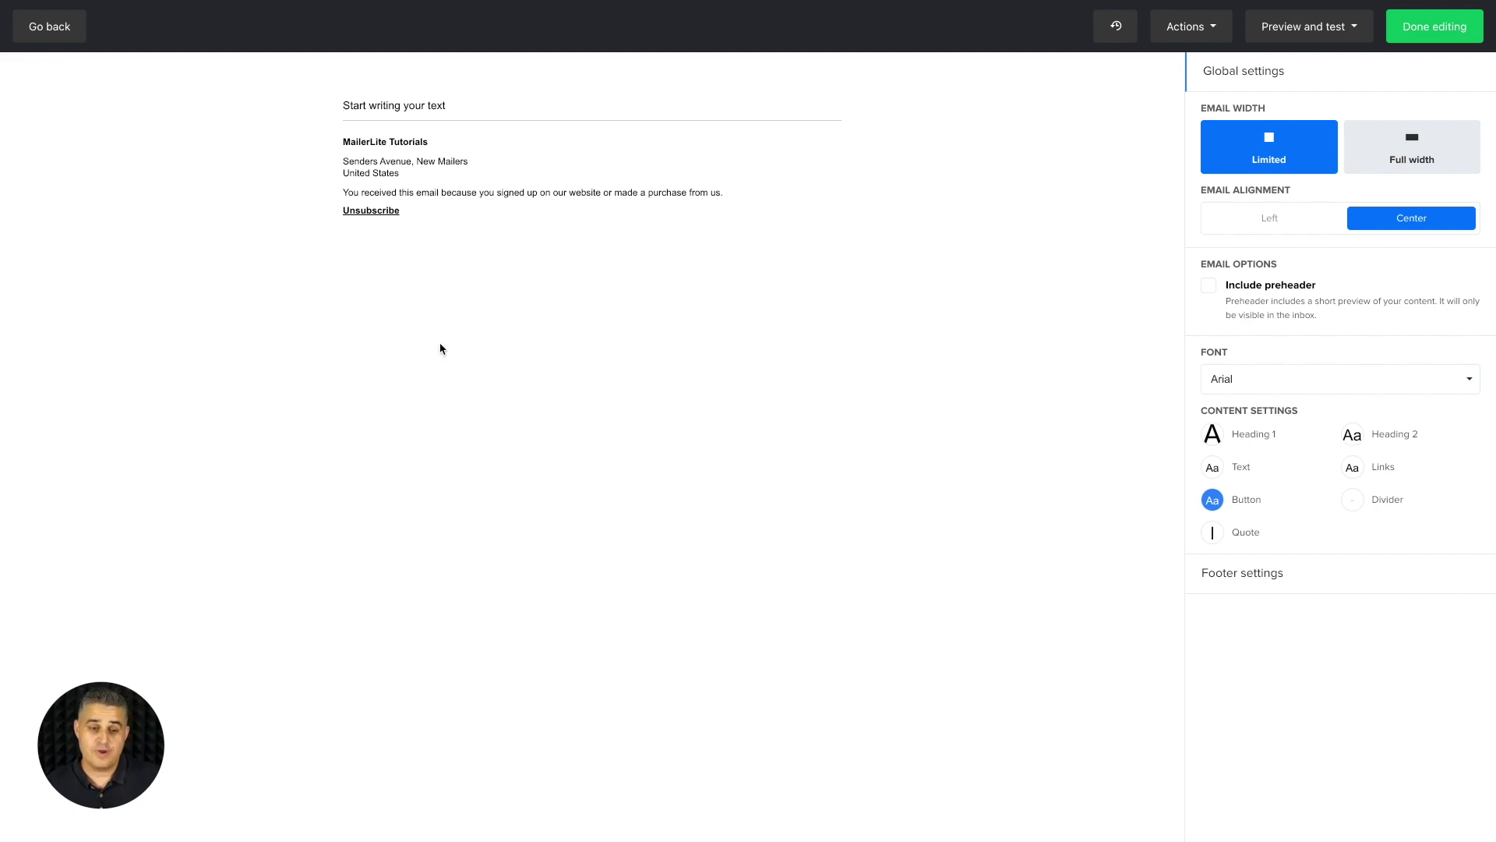
Step: Format the word "Start" in the placeholder text as bold, italic, strikethrough and underlined
{"action": "double_click", "coordinate": [350, 106]}
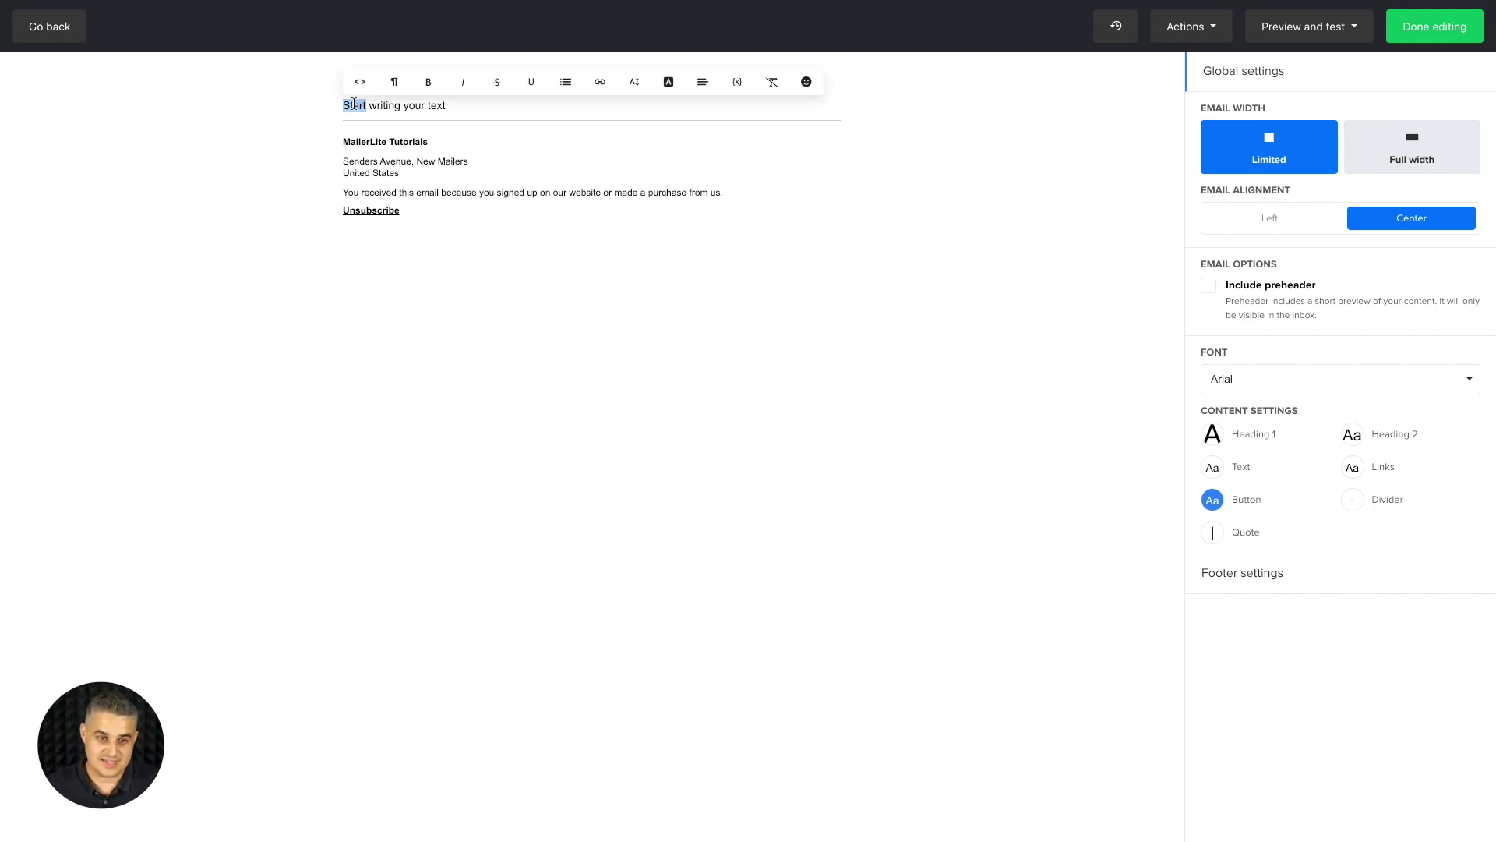
{"action": "left_click", "coordinate": [422, 88]}
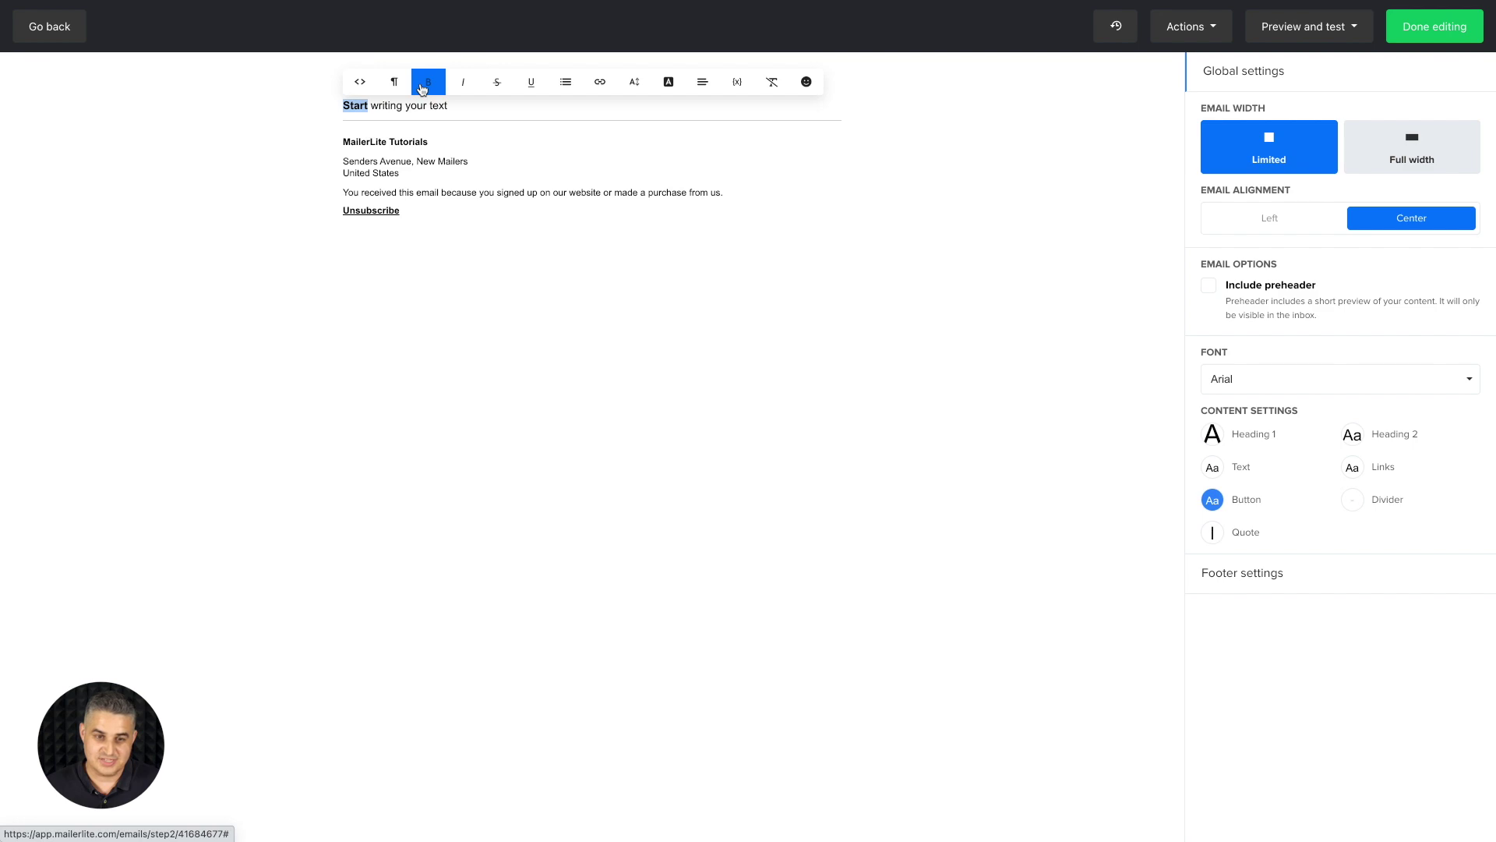
{"action": "left_click", "coordinate": [463, 85]}
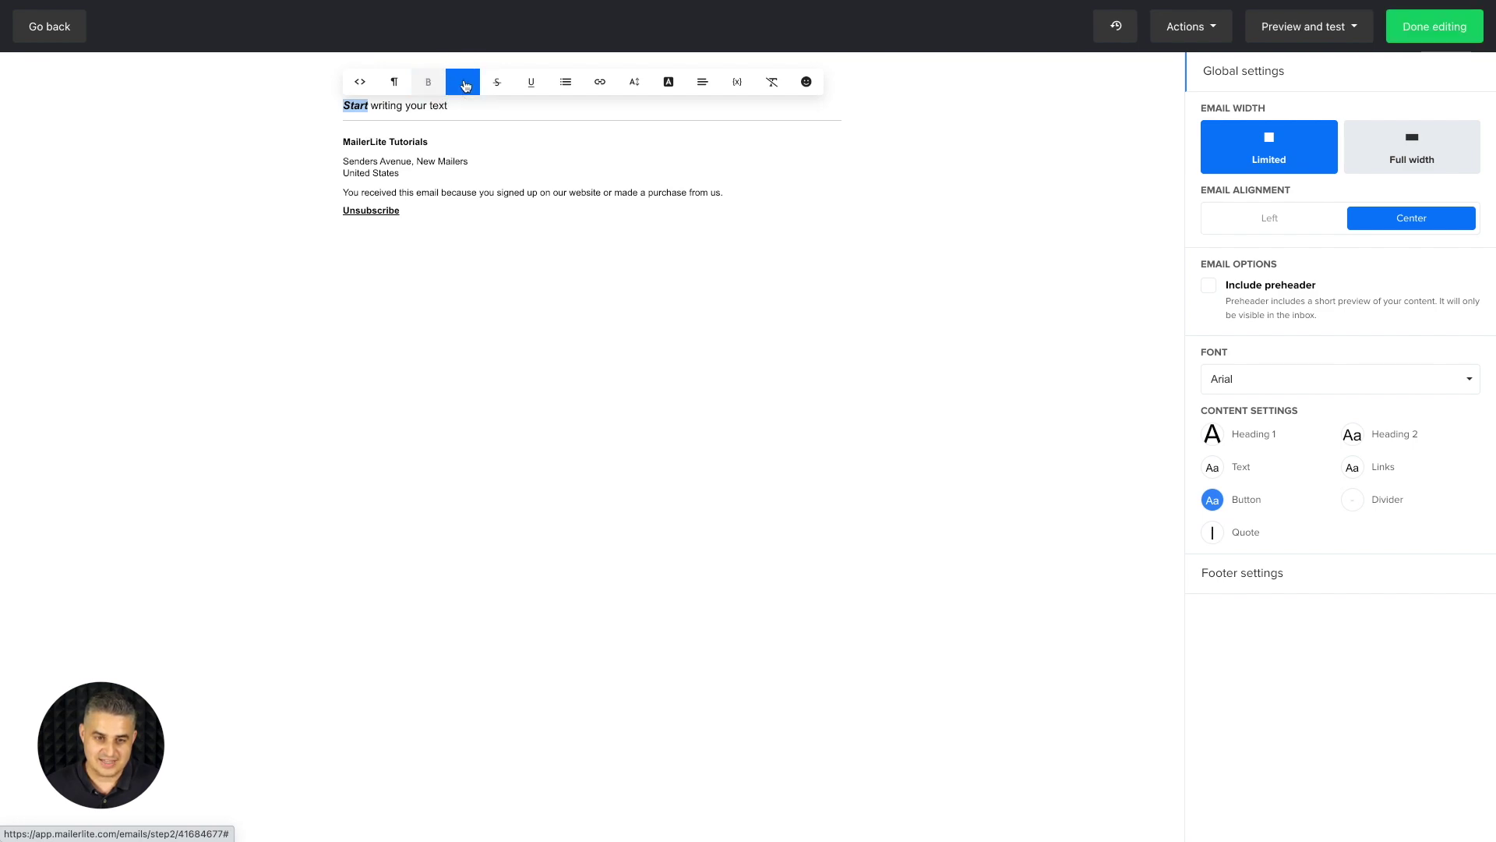
{"action": "left_click", "coordinate": [497, 85]}
{"action": "left_click", "coordinate": [531, 86]}
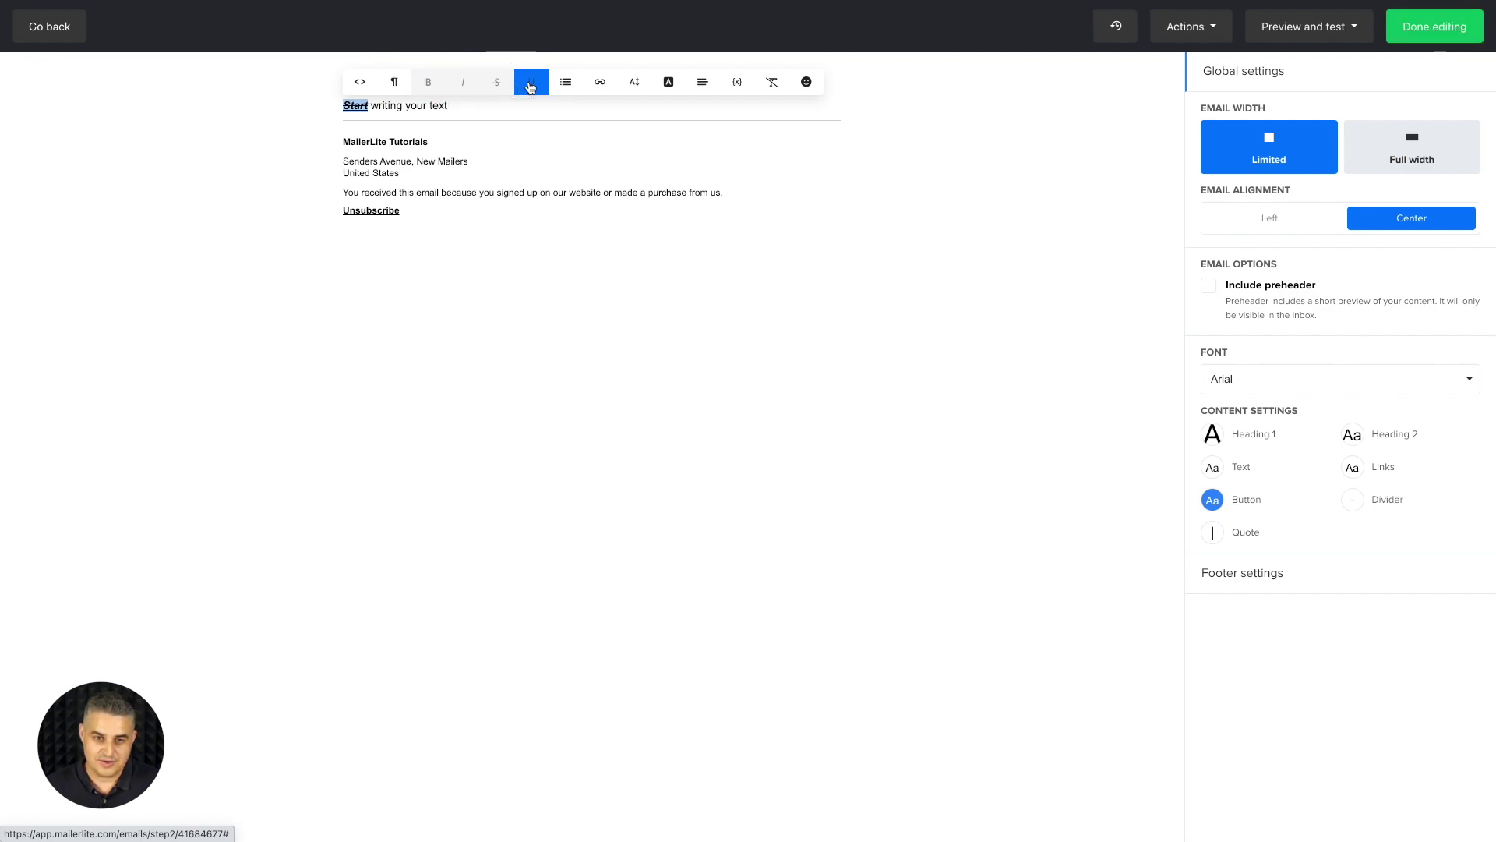
Step: Add the line "Title" below the placeholder text, separated by an empty line, and make it Heading 1
{"action": "left_click", "coordinate": [448, 105]}
{"action": "key", "text": "Return"}
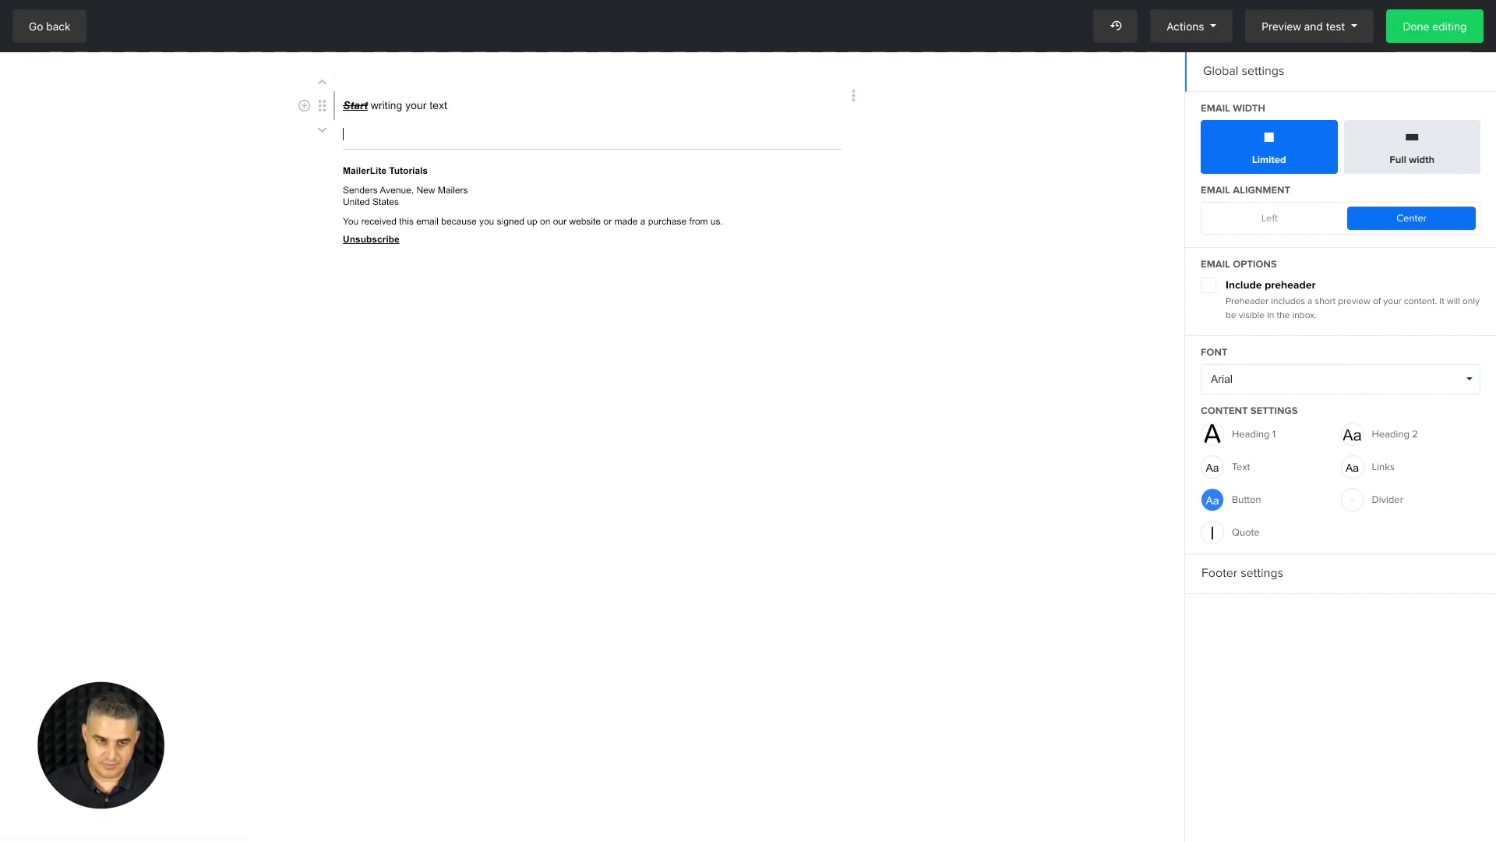
{"action": "key", "text": "Return"}
{"action": "type", "text": "Title"}
{"action": "double_click", "coordinate": [351, 164]}
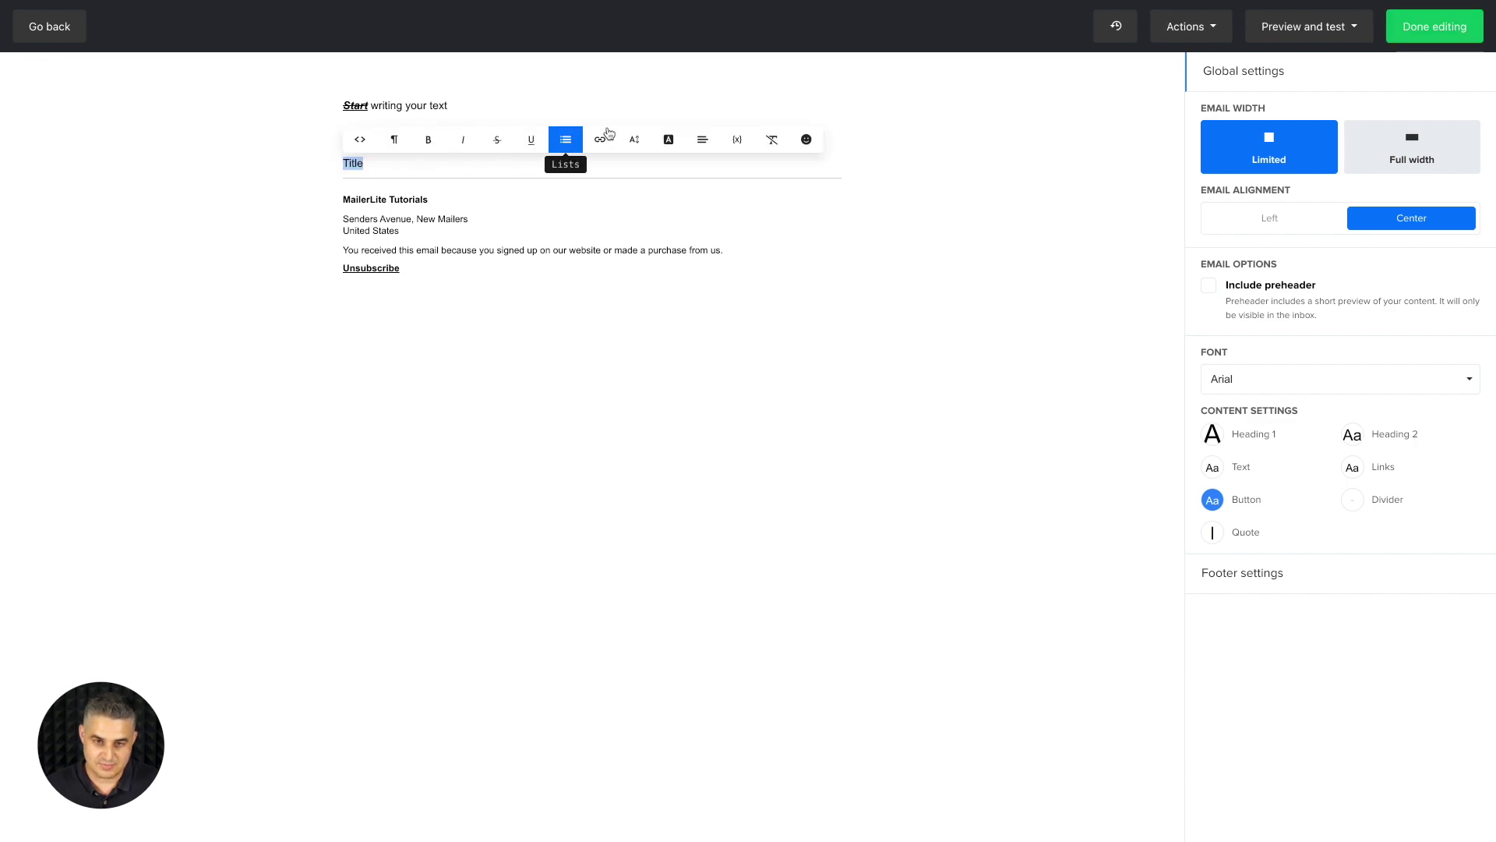
{"action": "left_click", "coordinate": [386, 139]}
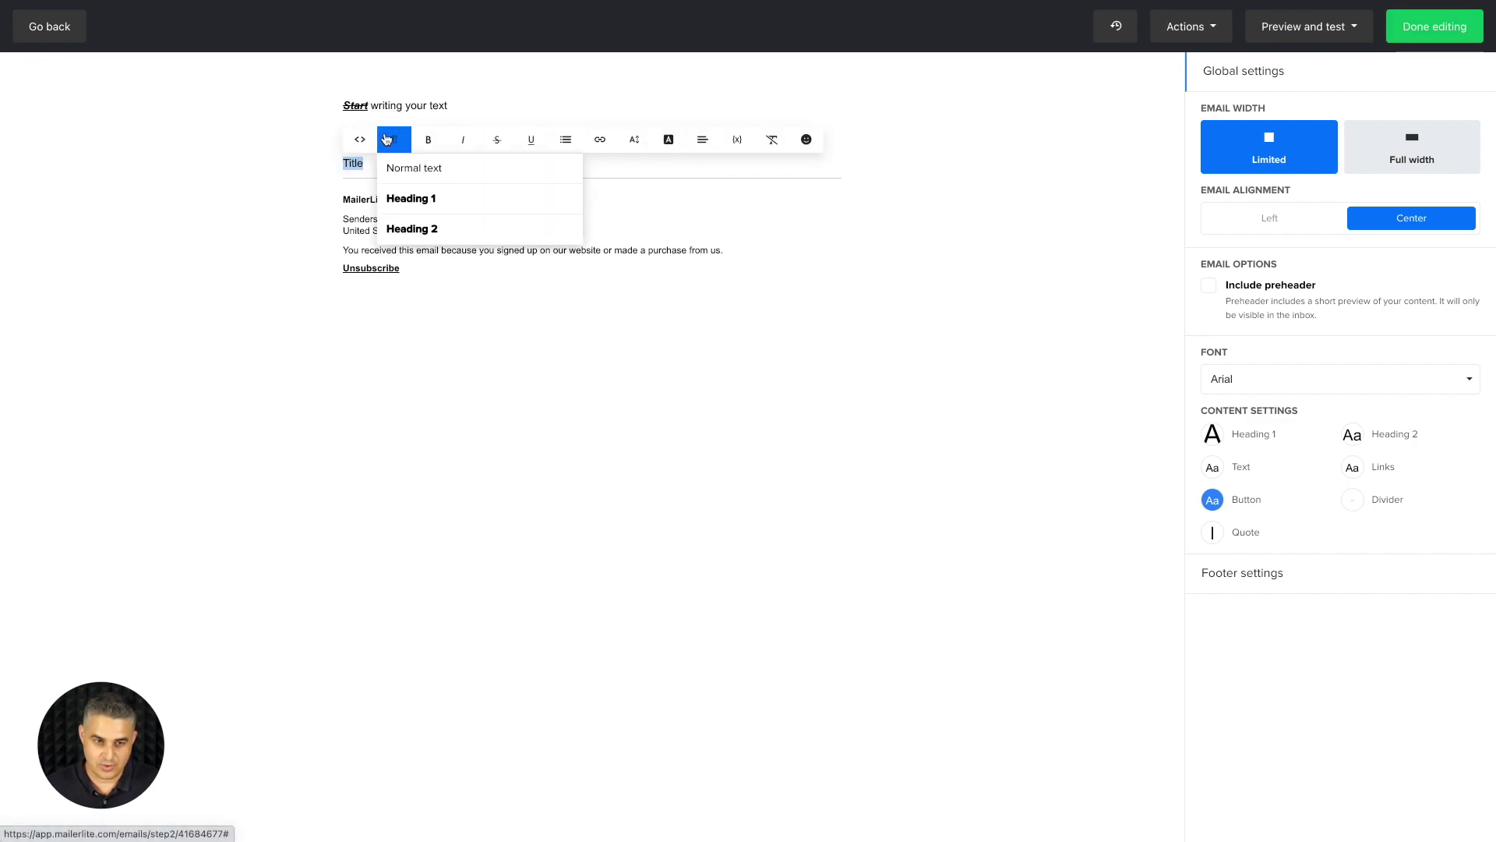
{"action": "left_click", "coordinate": [410, 198]}
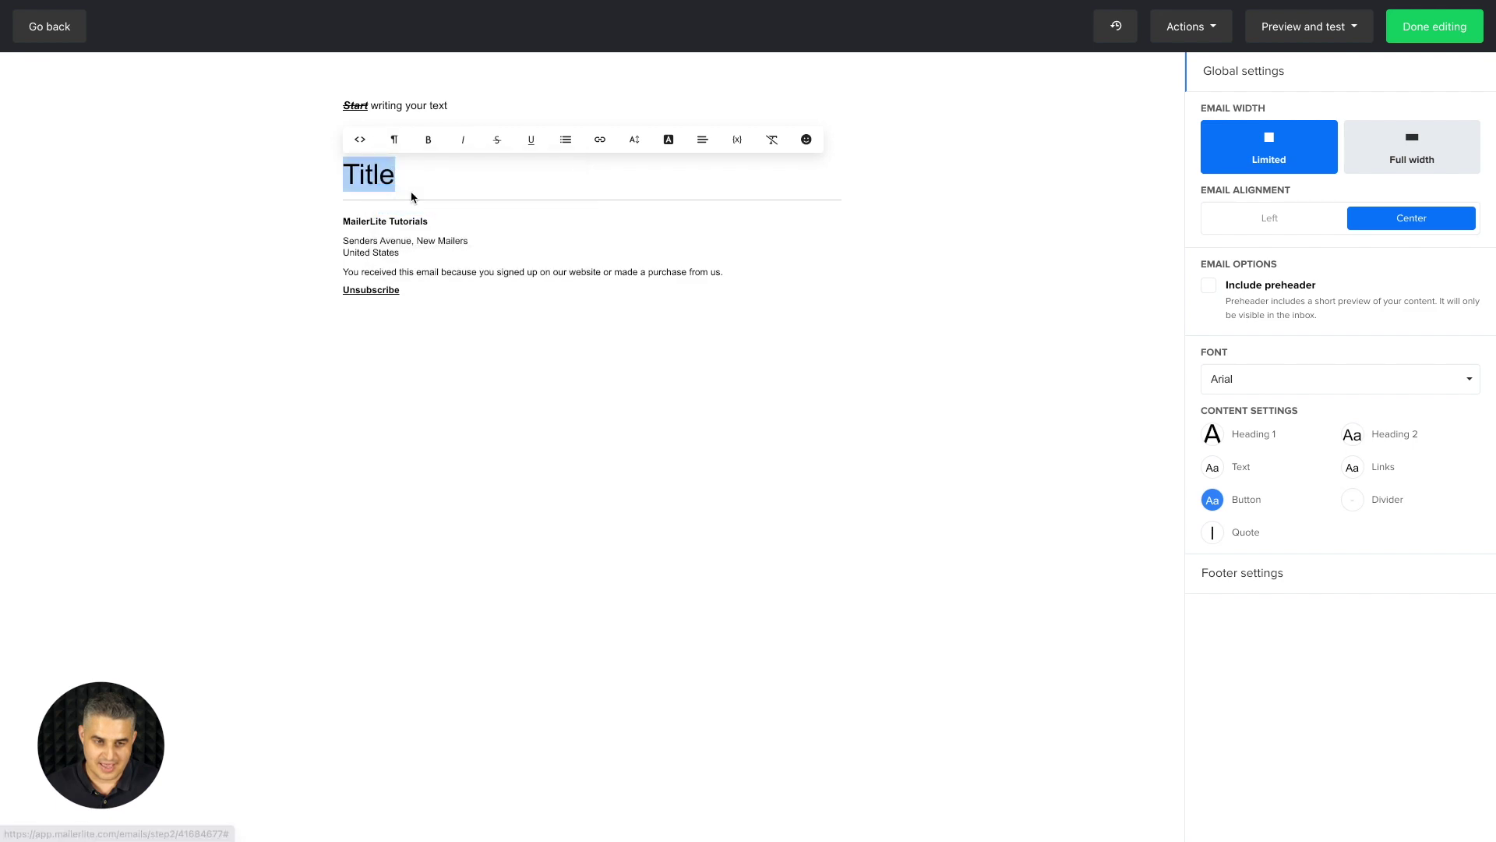
{"action": "left_click", "coordinate": [405, 180]}
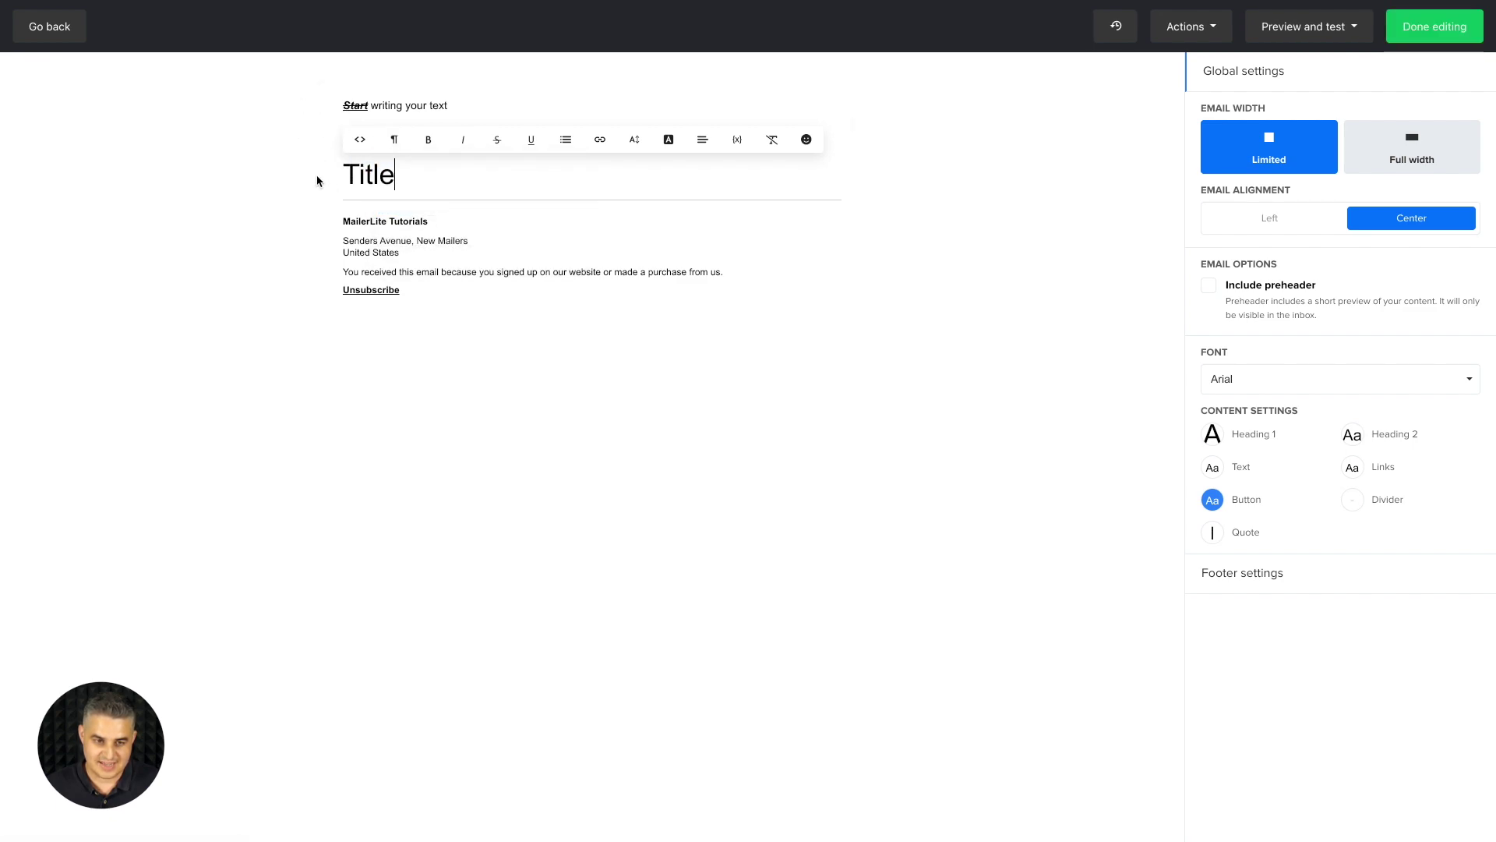
Step: Move the "Title" heading block above the text paragraph and align it to the center
{"action": "left_click_drag", "start_coordinate": [324, 179], "coordinate": [328, 90]}
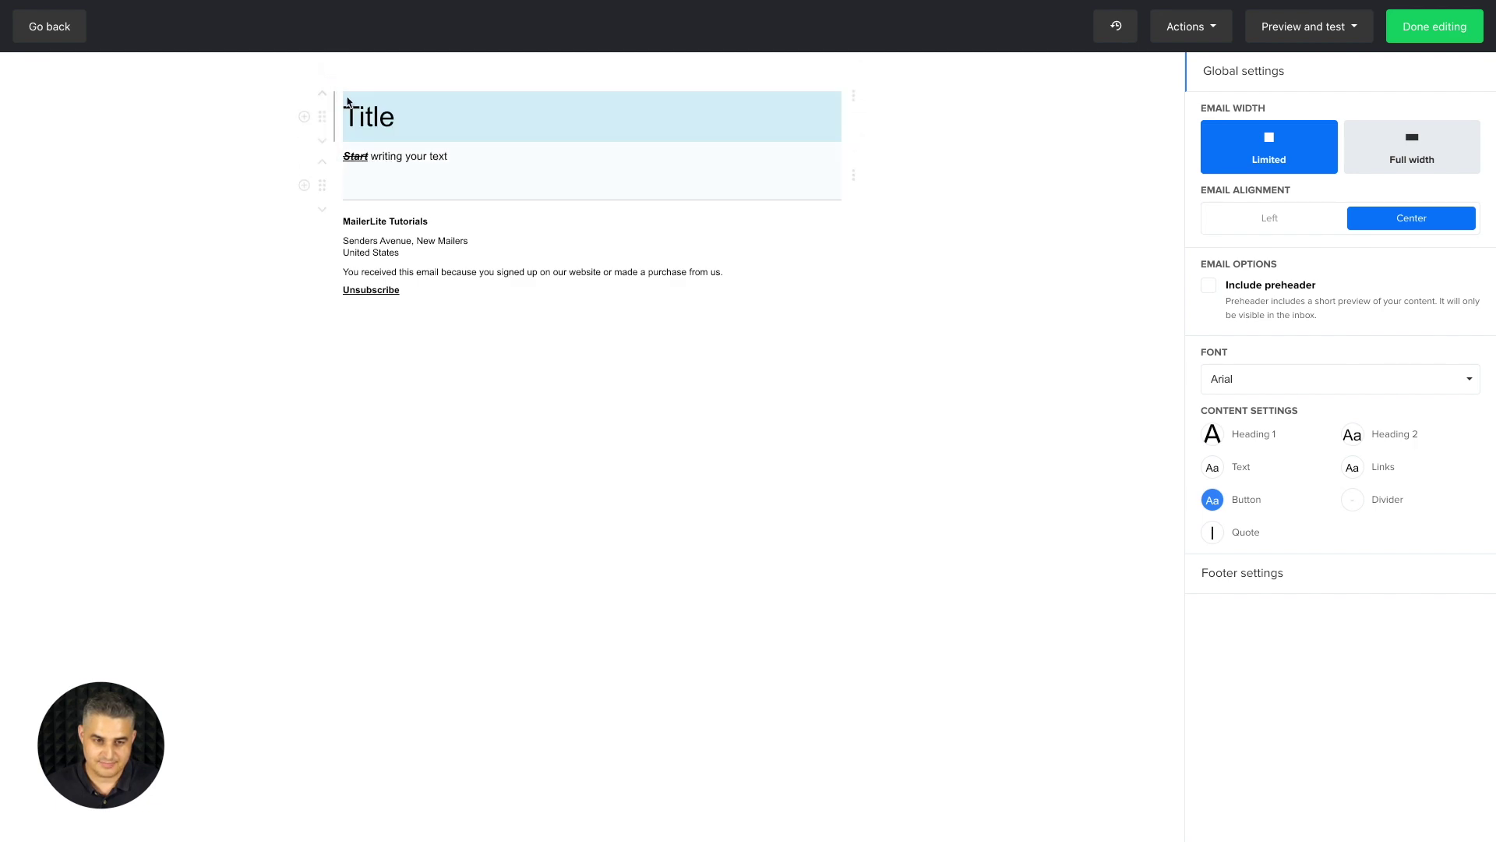
{"action": "double_click", "coordinate": [377, 119]}
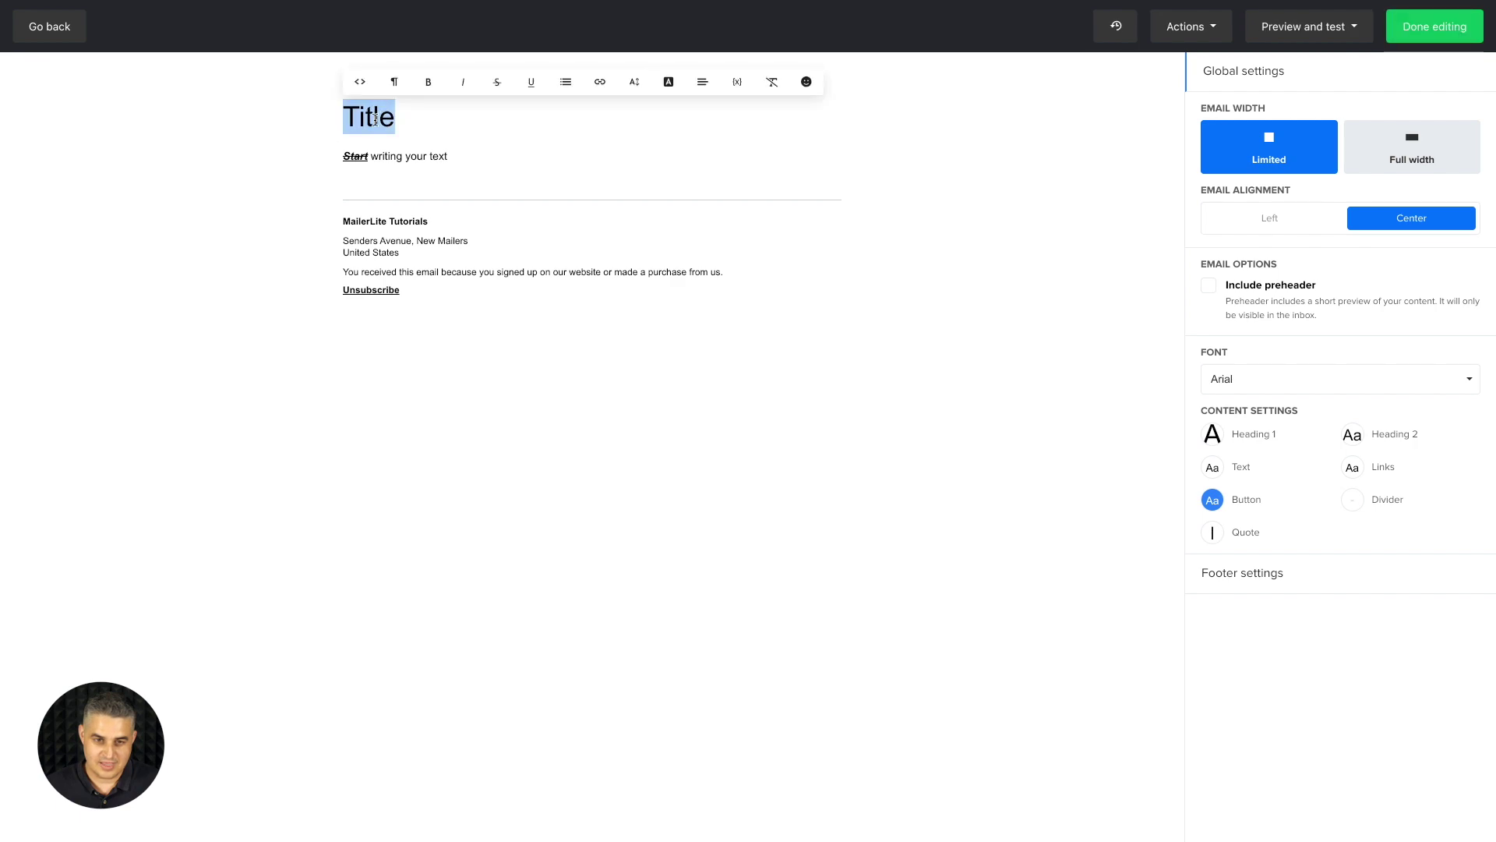
{"action": "left_click", "coordinate": [702, 82]}
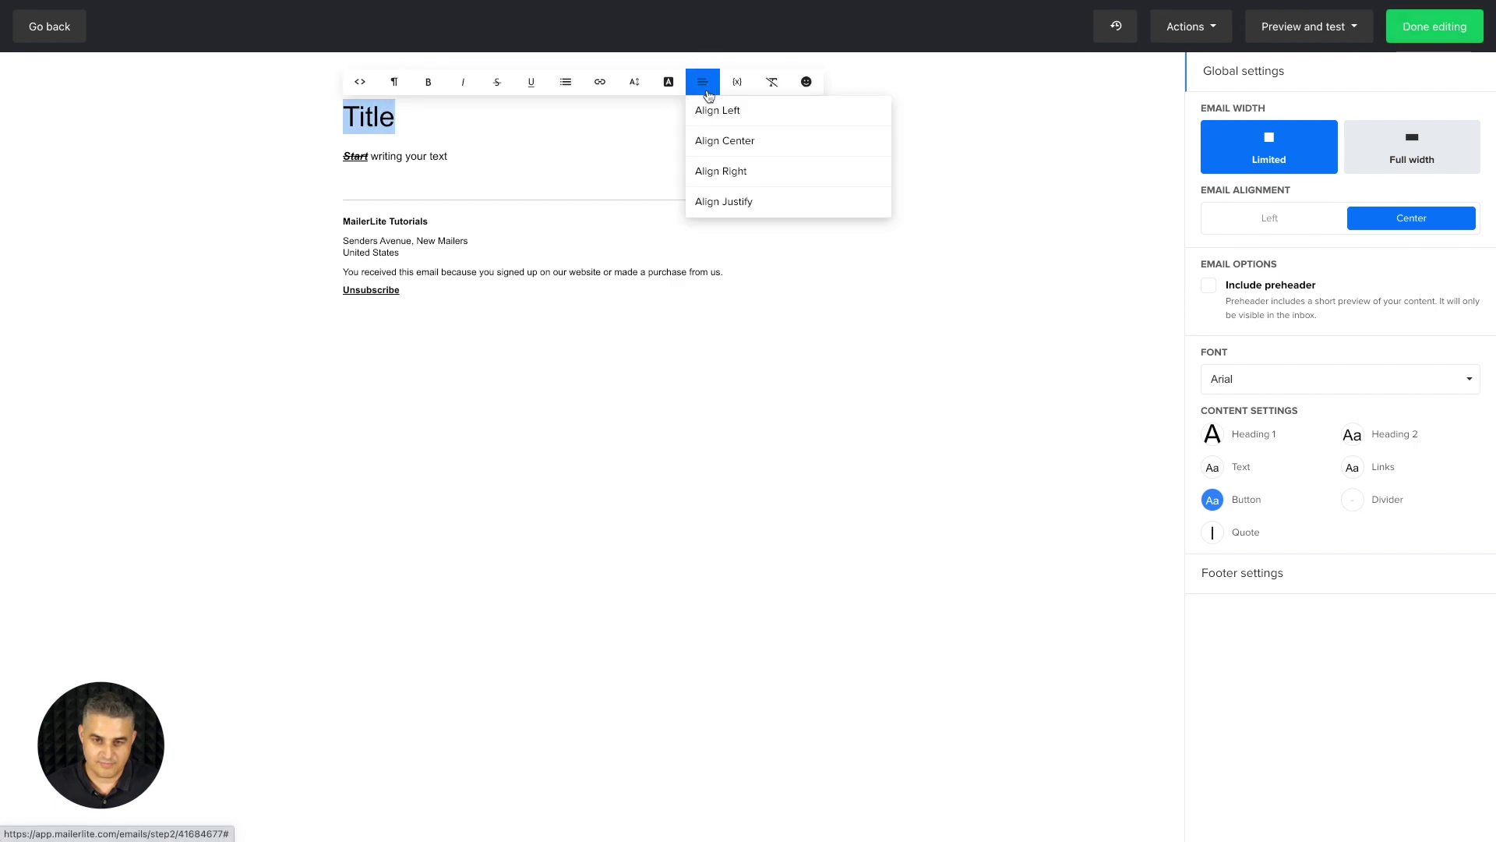
{"action": "left_click", "coordinate": [704, 140]}
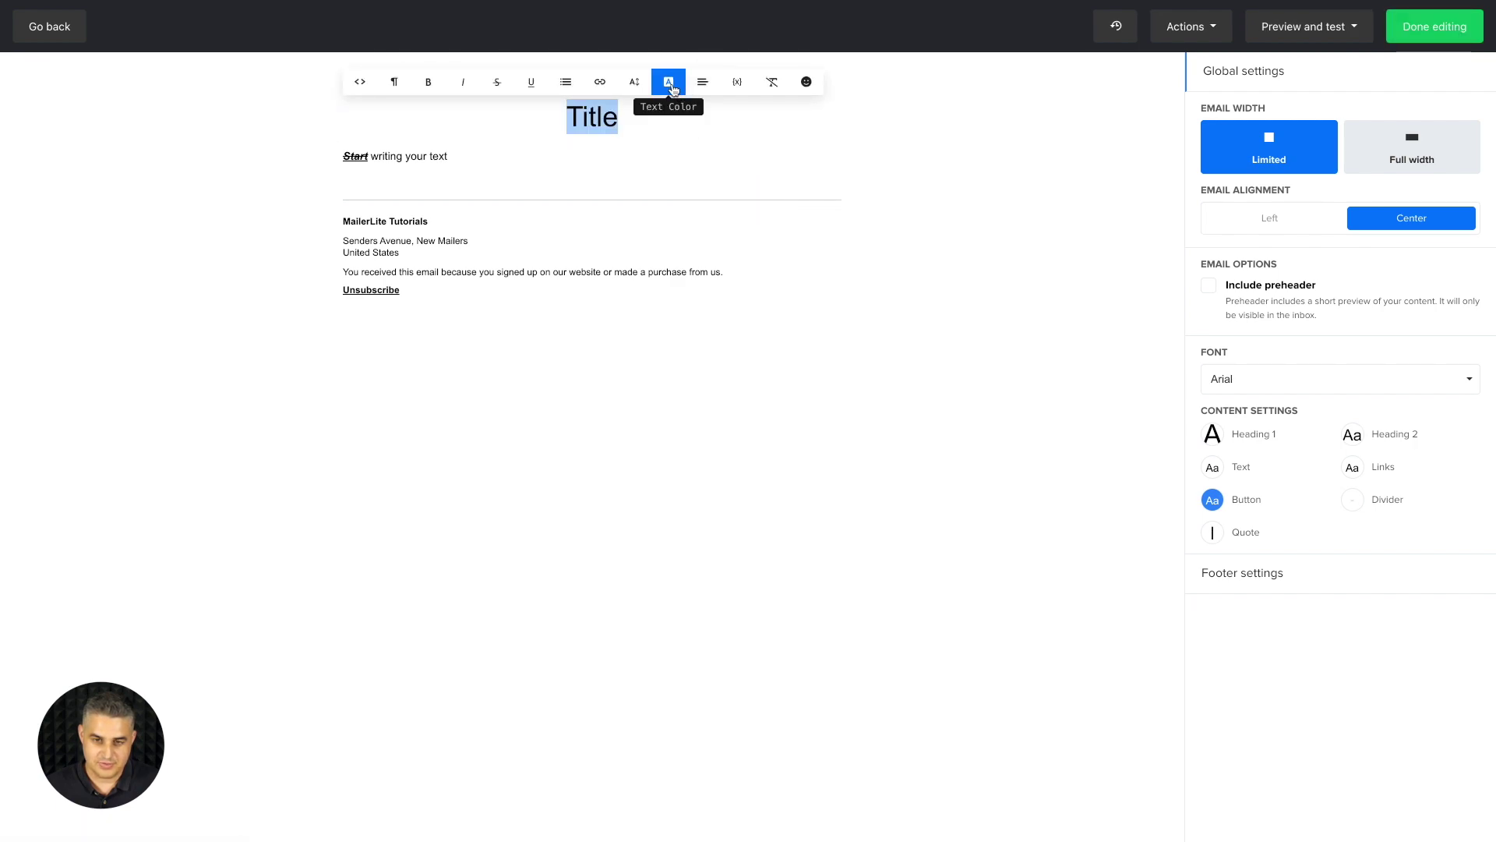
Step: Change the heading's text color to blue and set its font size to 20px
{"action": "left_click", "coordinate": [668, 82]}
{"action": "left_click", "coordinate": [713, 134]}
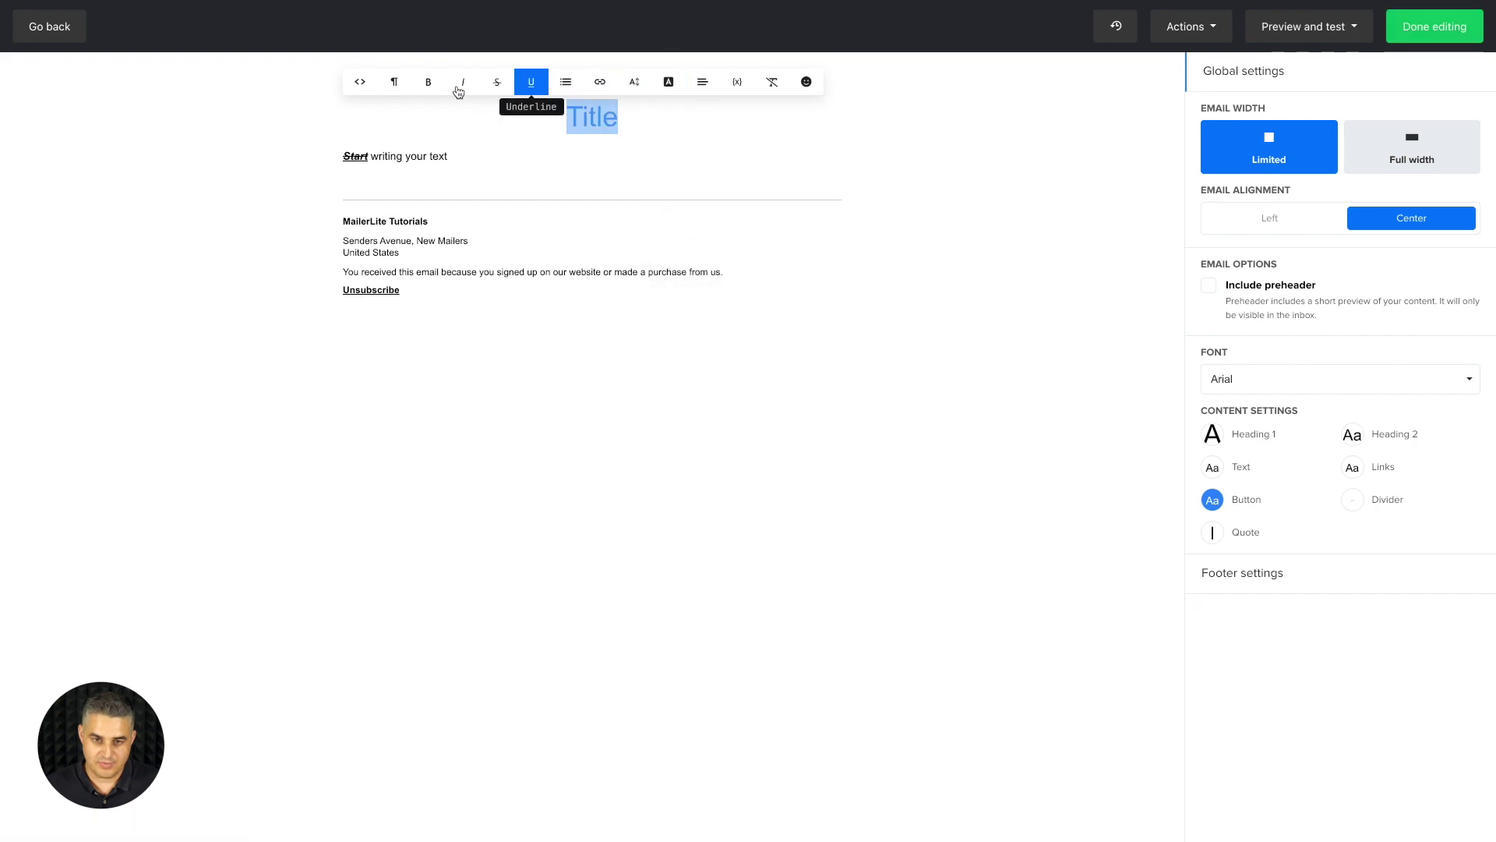
{"action": "left_click", "coordinate": [635, 81]}
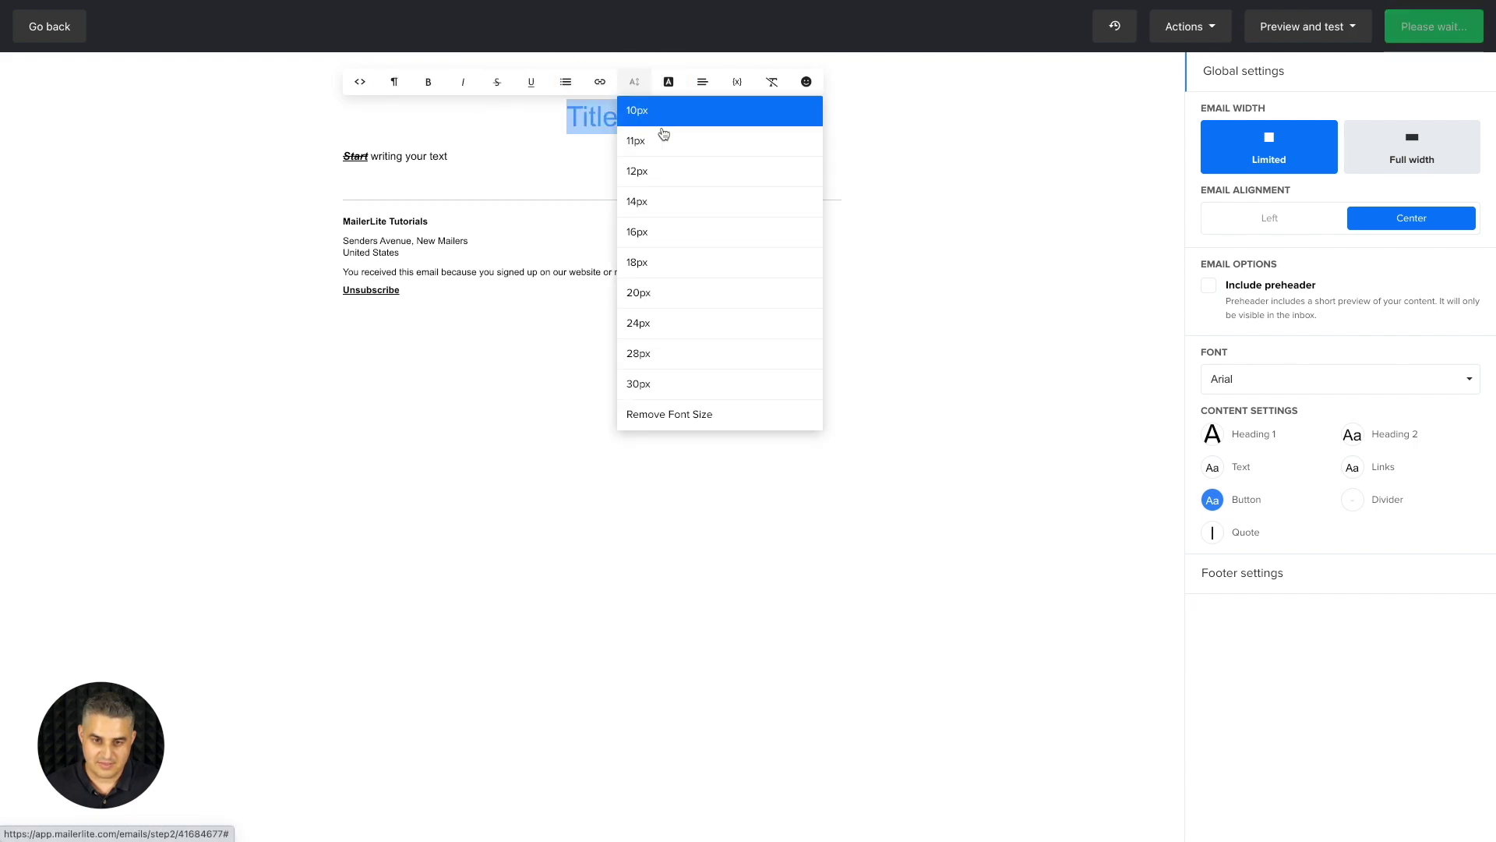
{"action": "left_click", "coordinate": [655, 292]}
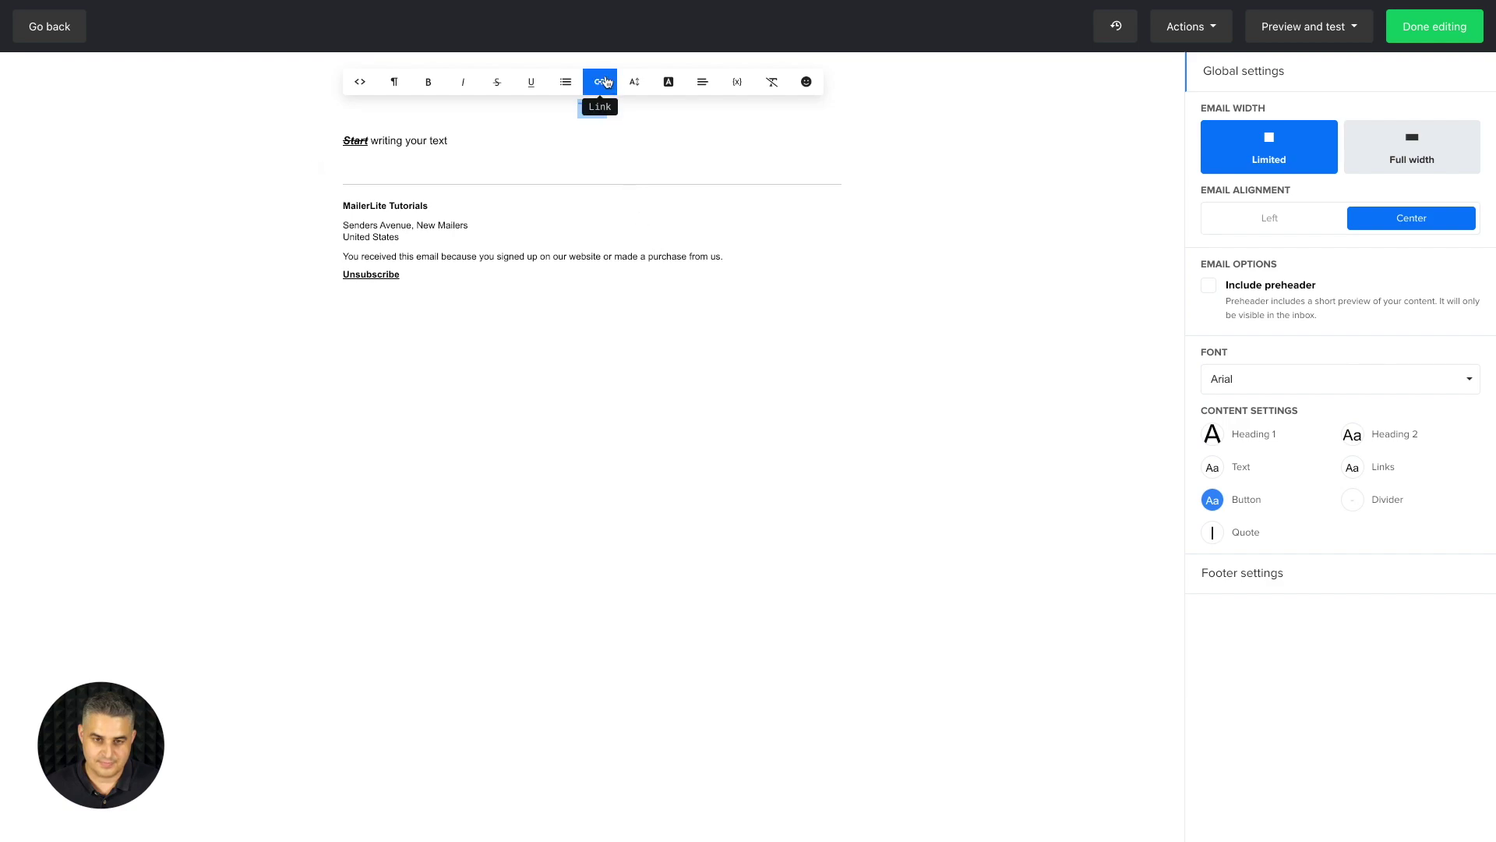
{"action": "left_click", "coordinate": [606, 82]}
{"action": "left_click", "coordinate": [609, 110]}
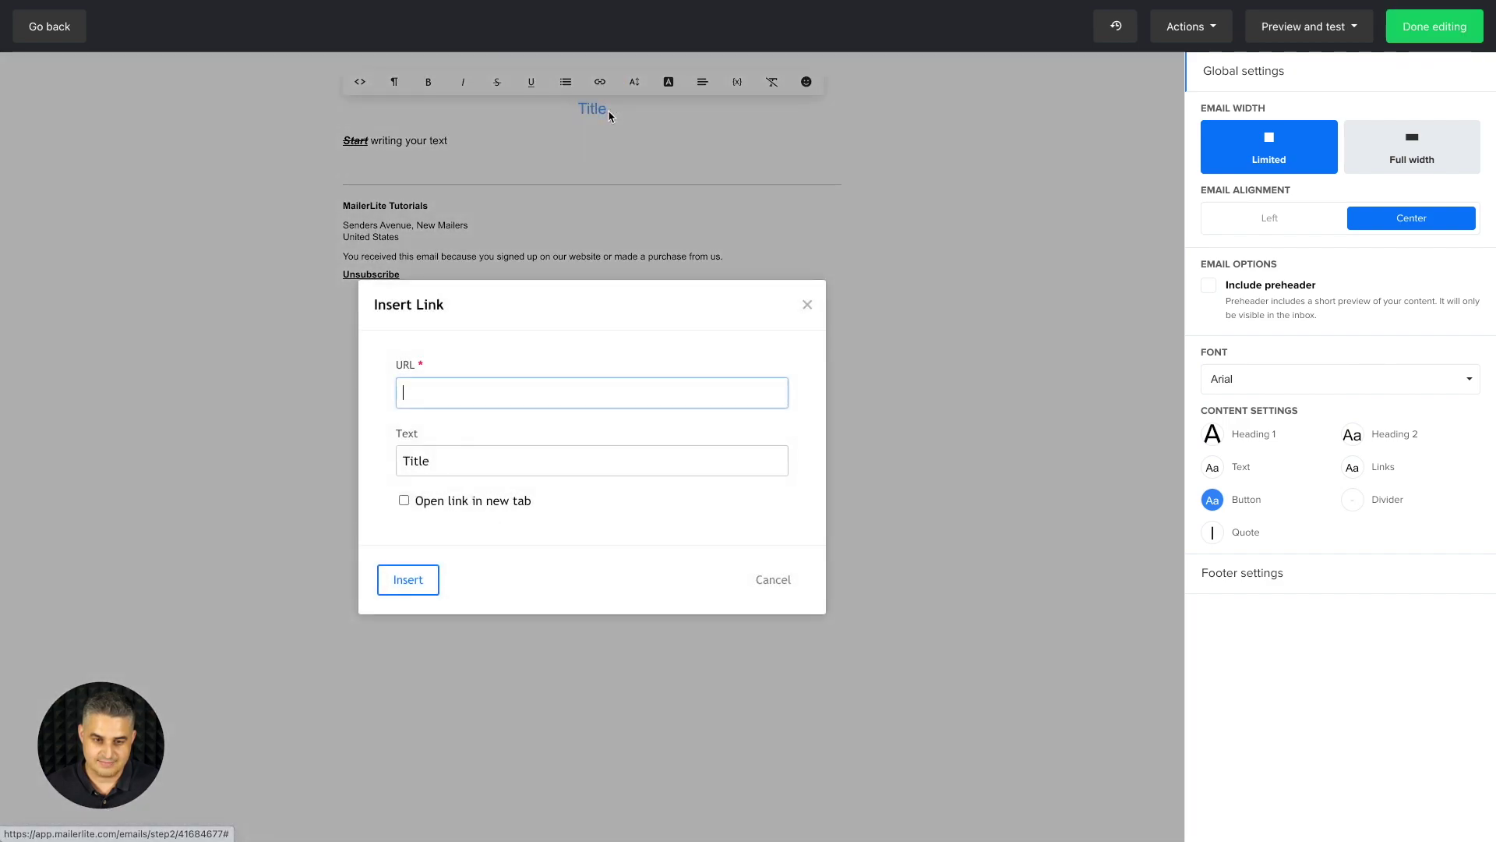
{"action": "left_click", "coordinate": [767, 579]}
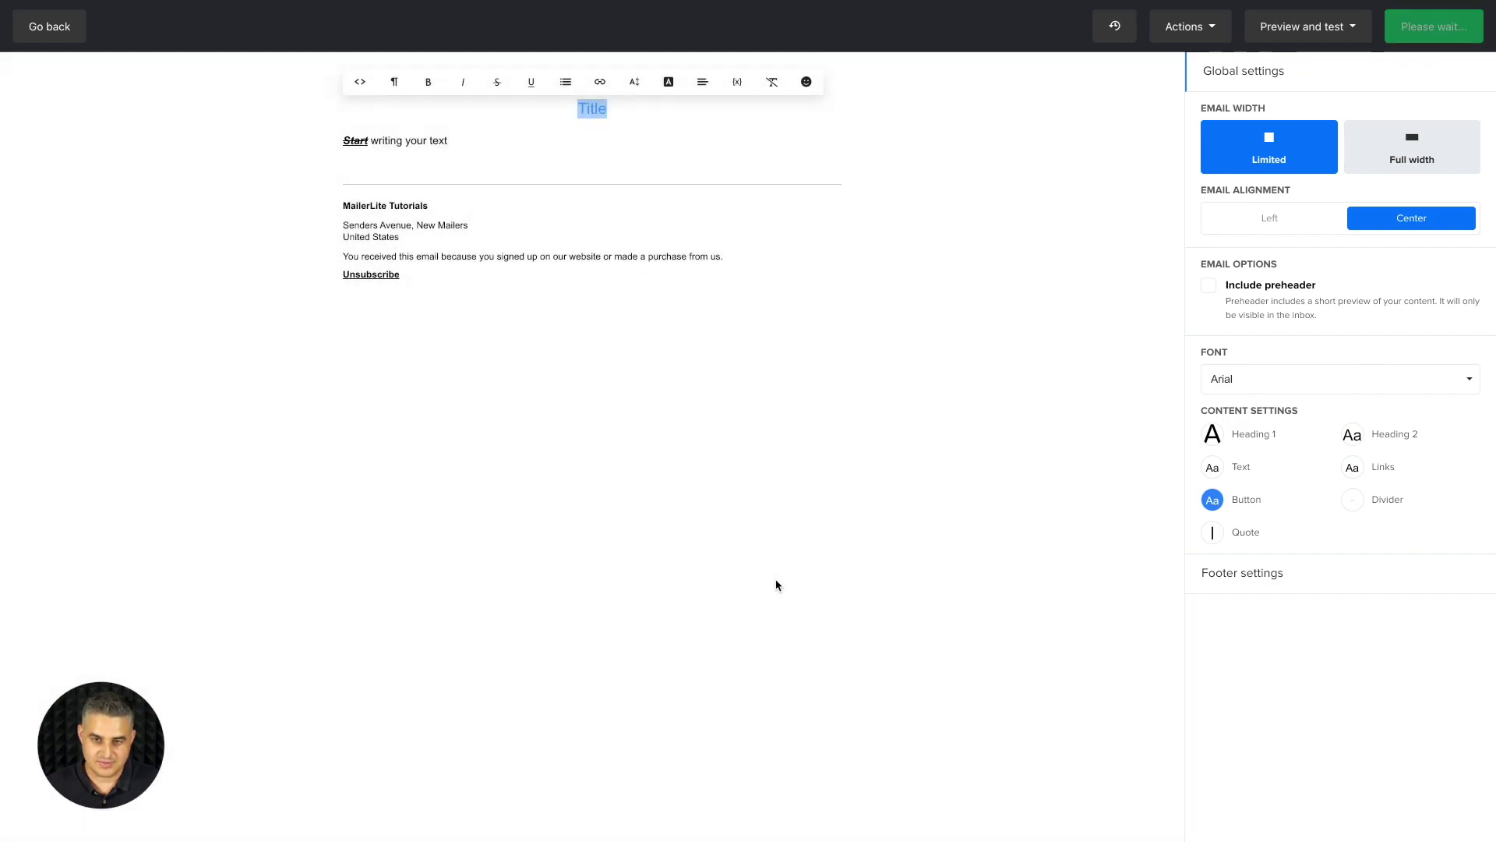
Step: Clear the custom color and size formatting from the "Title" heading
{"action": "left_click", "coordinate": [771, 89]}
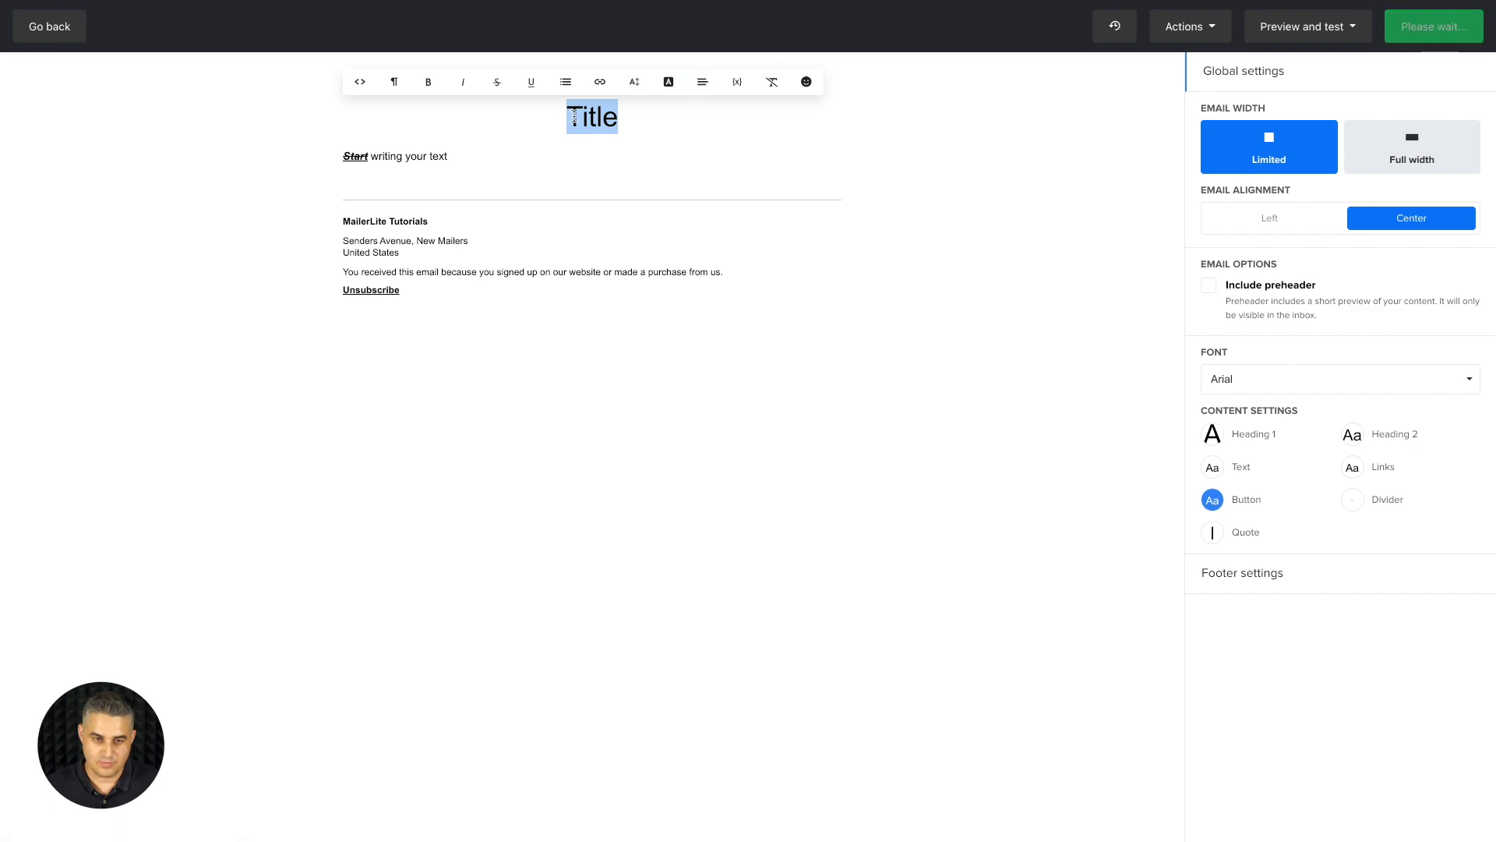
{"action": "left_click", "coordinate": [623, 117]}
Step: Insert the Name personalization variable at the end of the line "Start writing your text"
{"action": "left_click", "coordinate": [464, 158]}
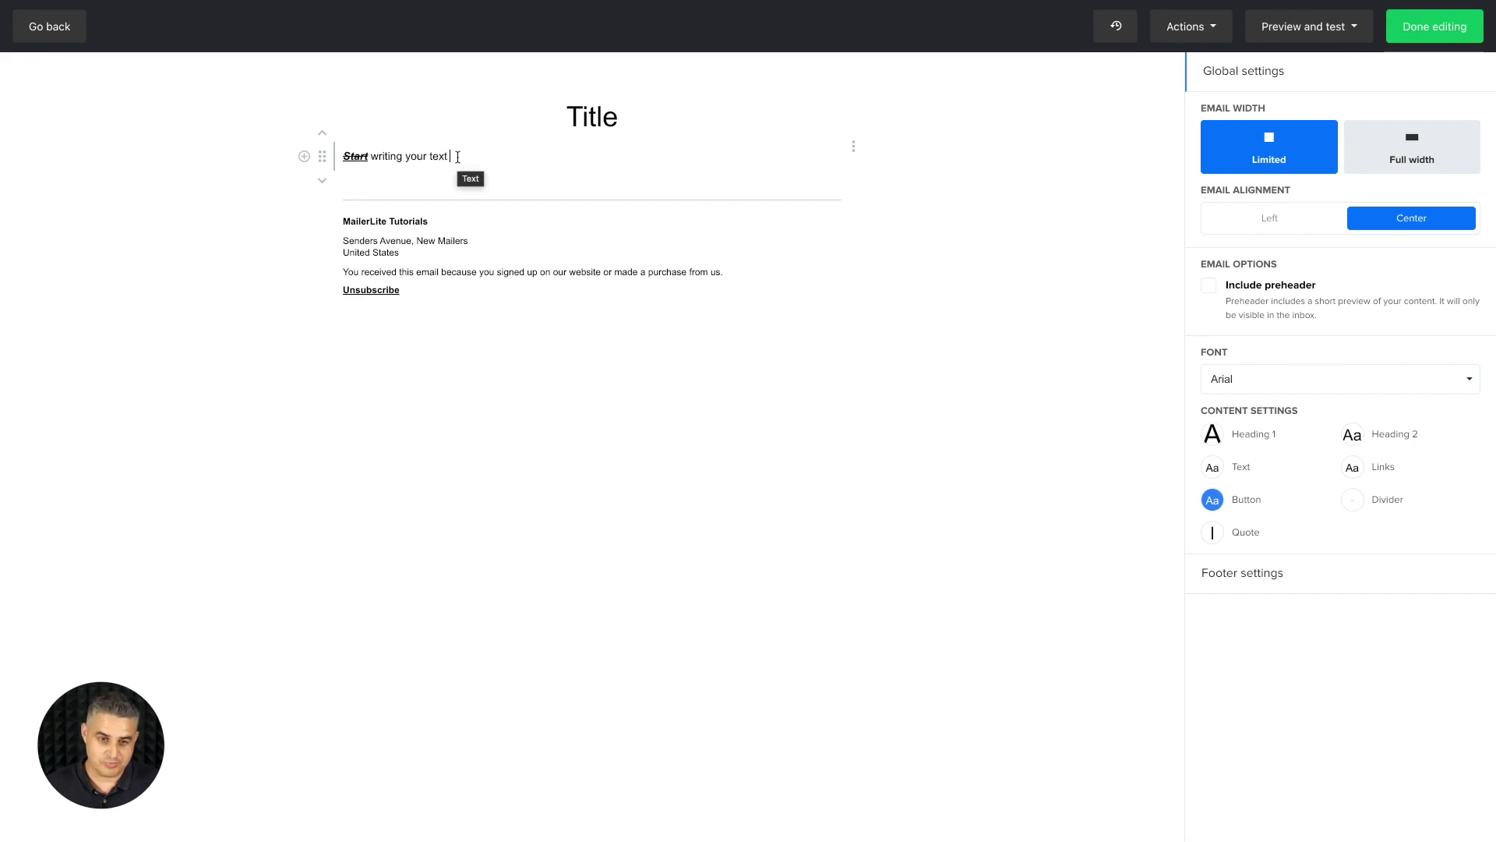
{"action": "left_click", "coordinate": [455, 157]}
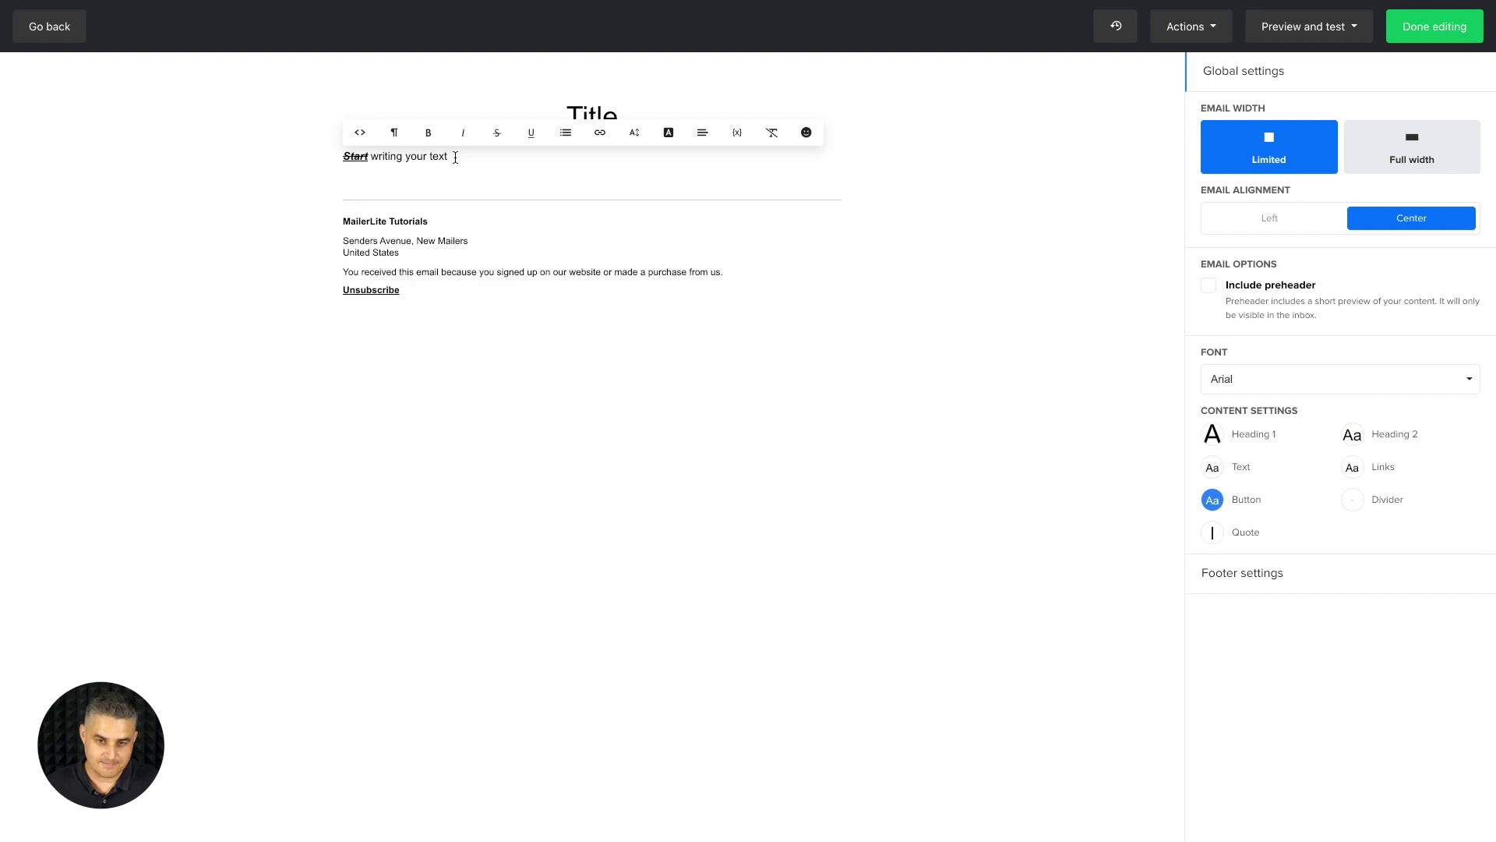
{"action": "left_click", "coordinate": [734, 134]}
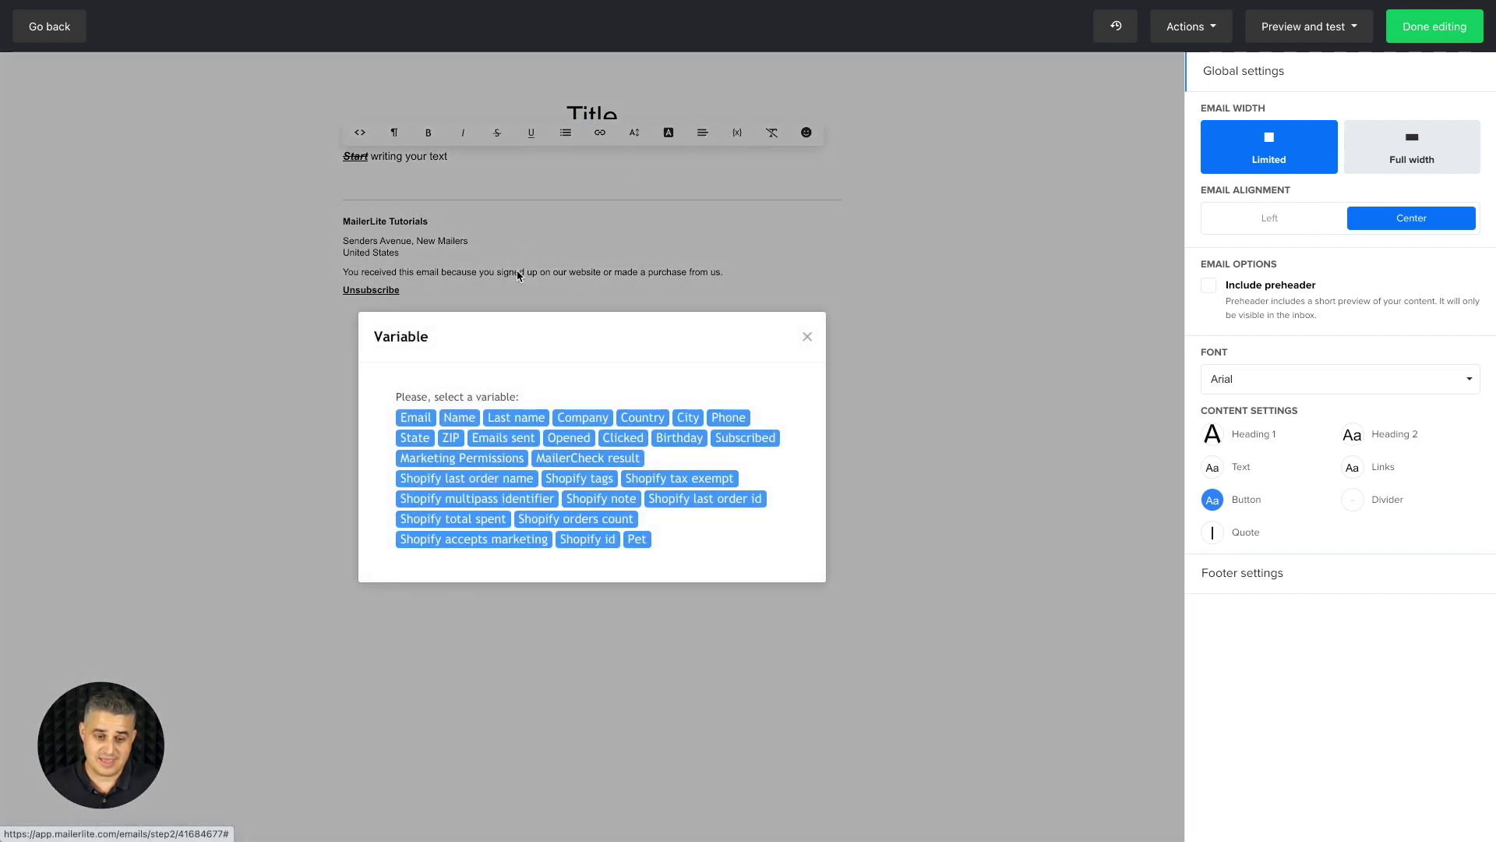
{"action": "left_click", "coordinate": [457, 417]}
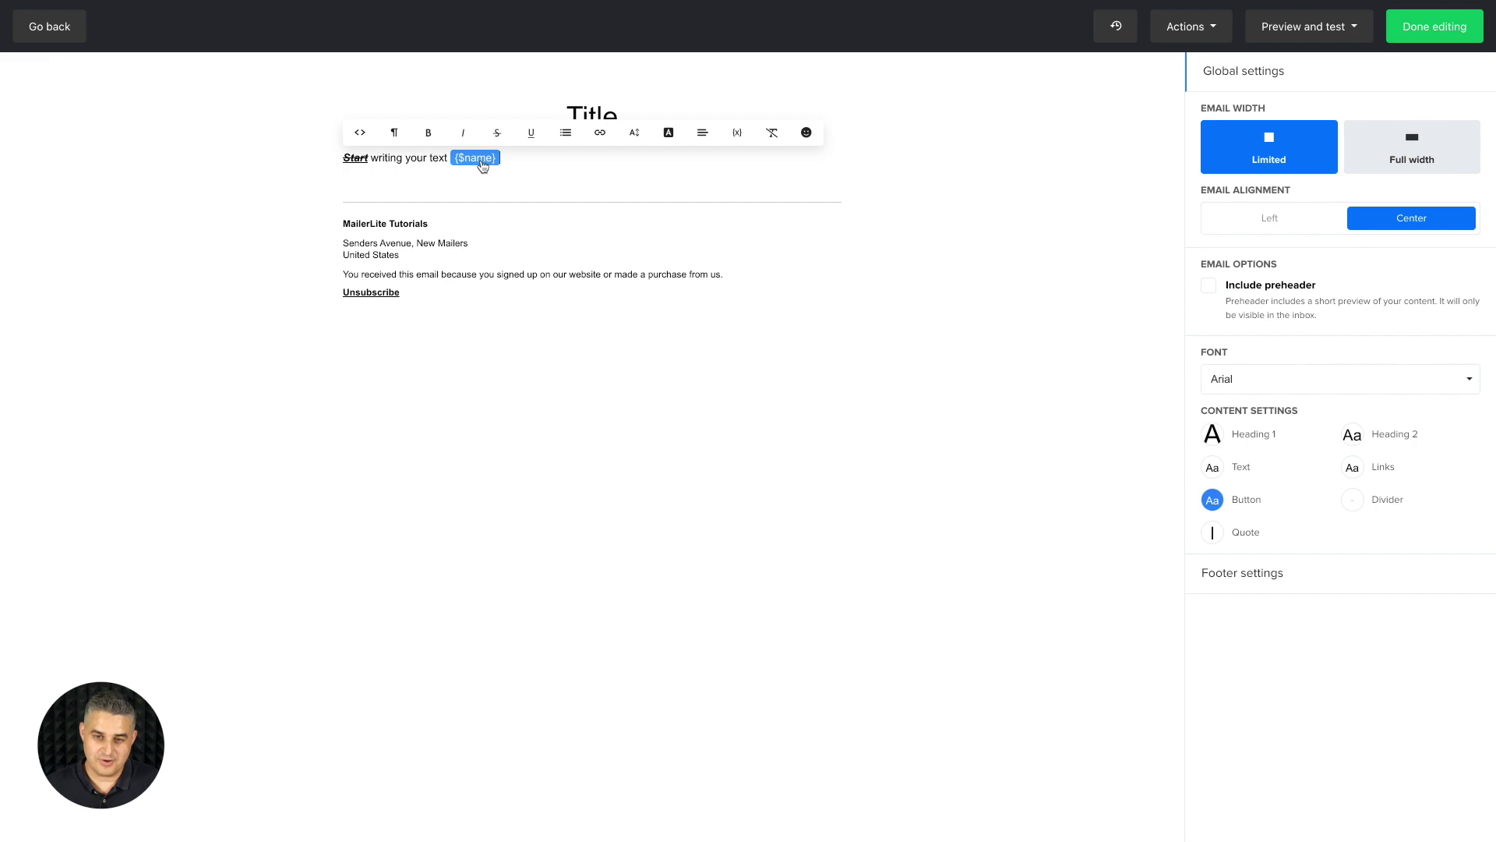
{"action": "left_click", "coordinate": [539, 155]}
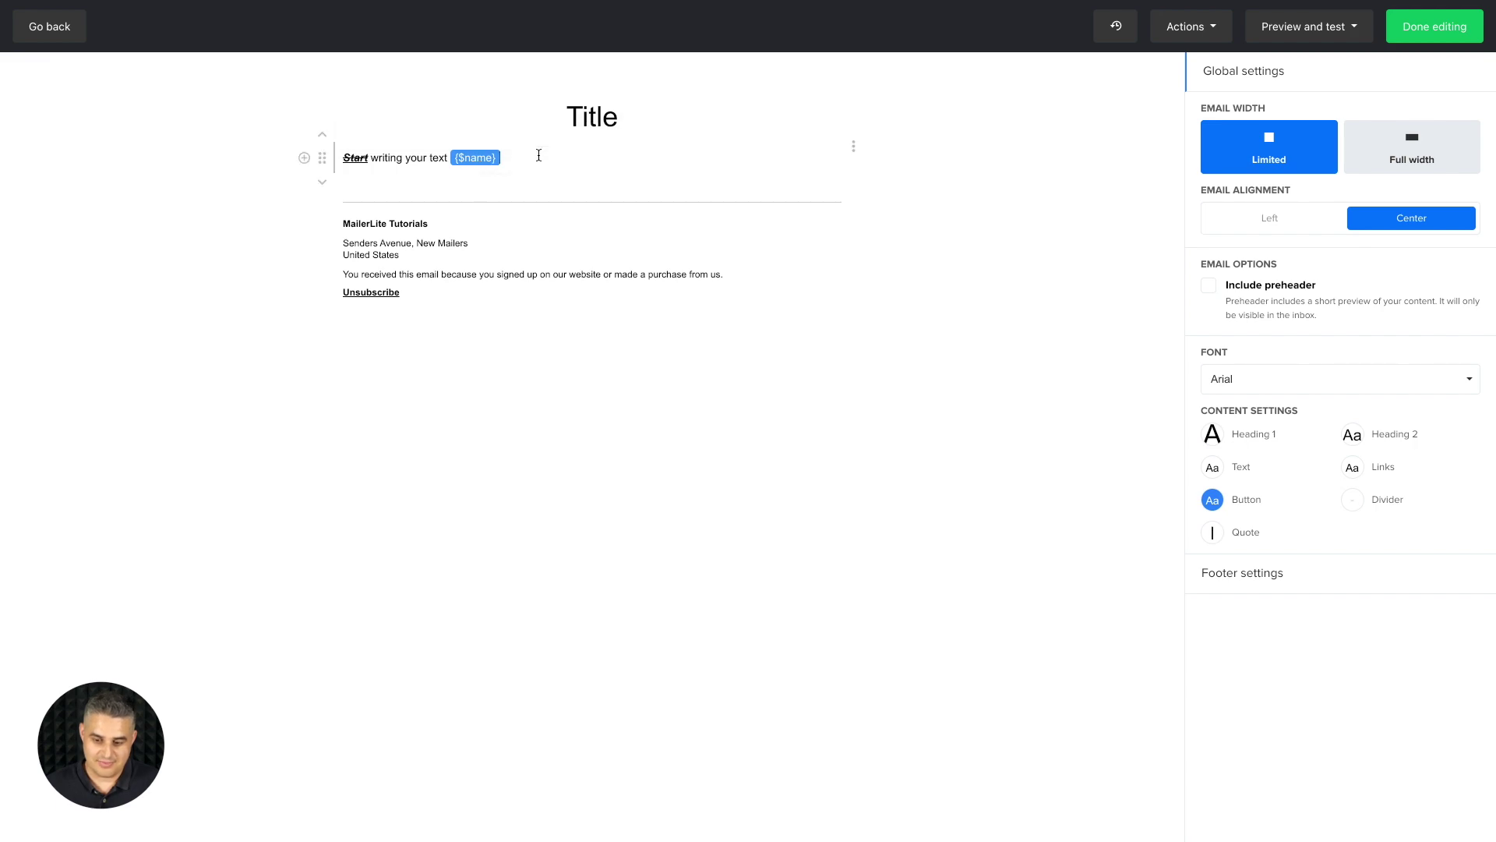
Step: Add a new line below the personalized text and insert a smiling-face emoji from Smileys & Emotion
{"action": "key", "text": "Return"}
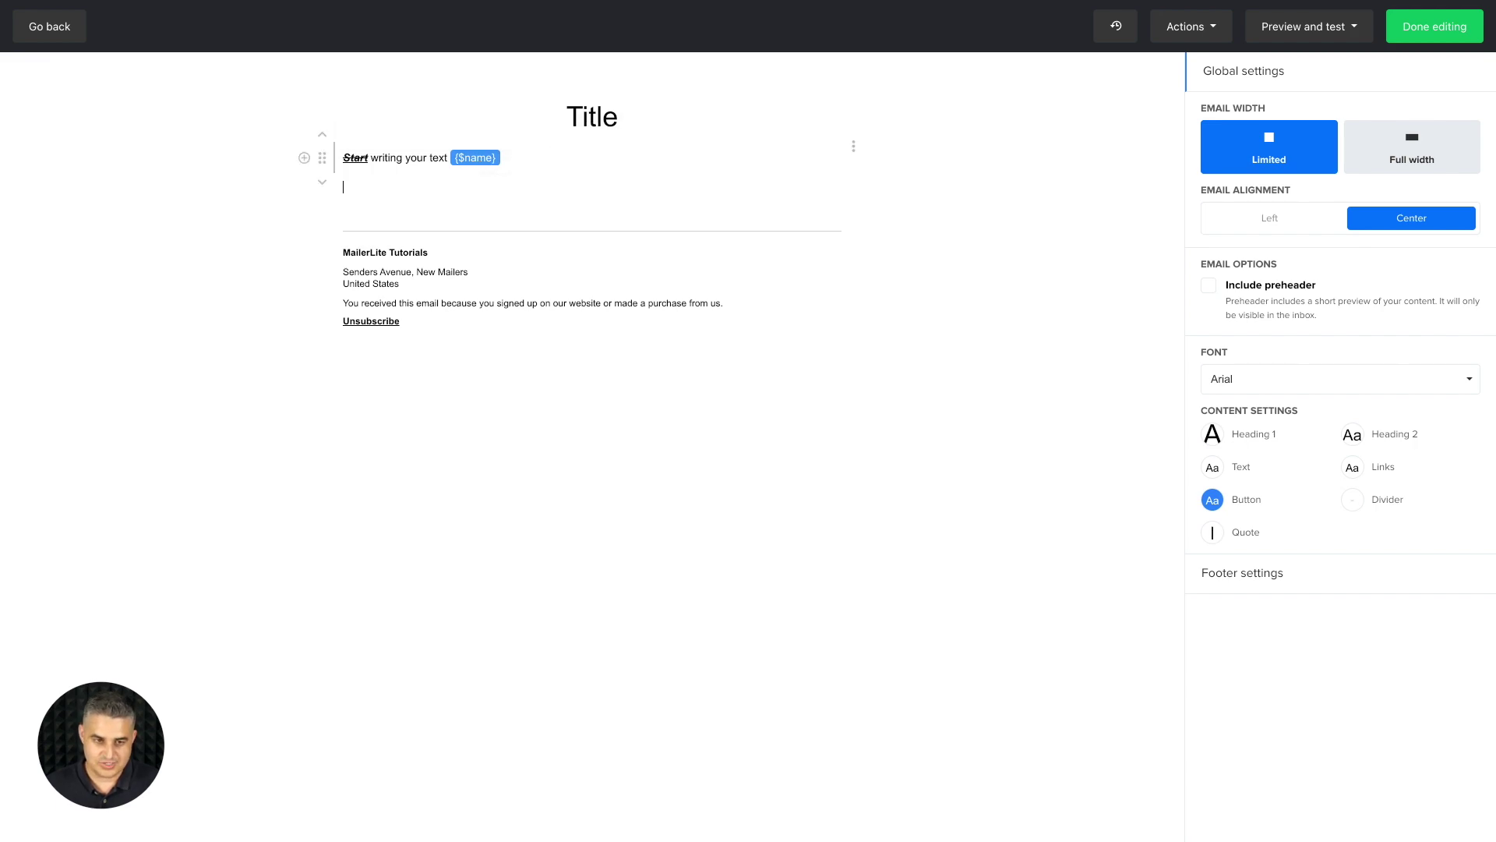
{"action": "left_click", "coordinate": [351, 187]}
{"action": "left_click", "coordinate": [803, 168]}
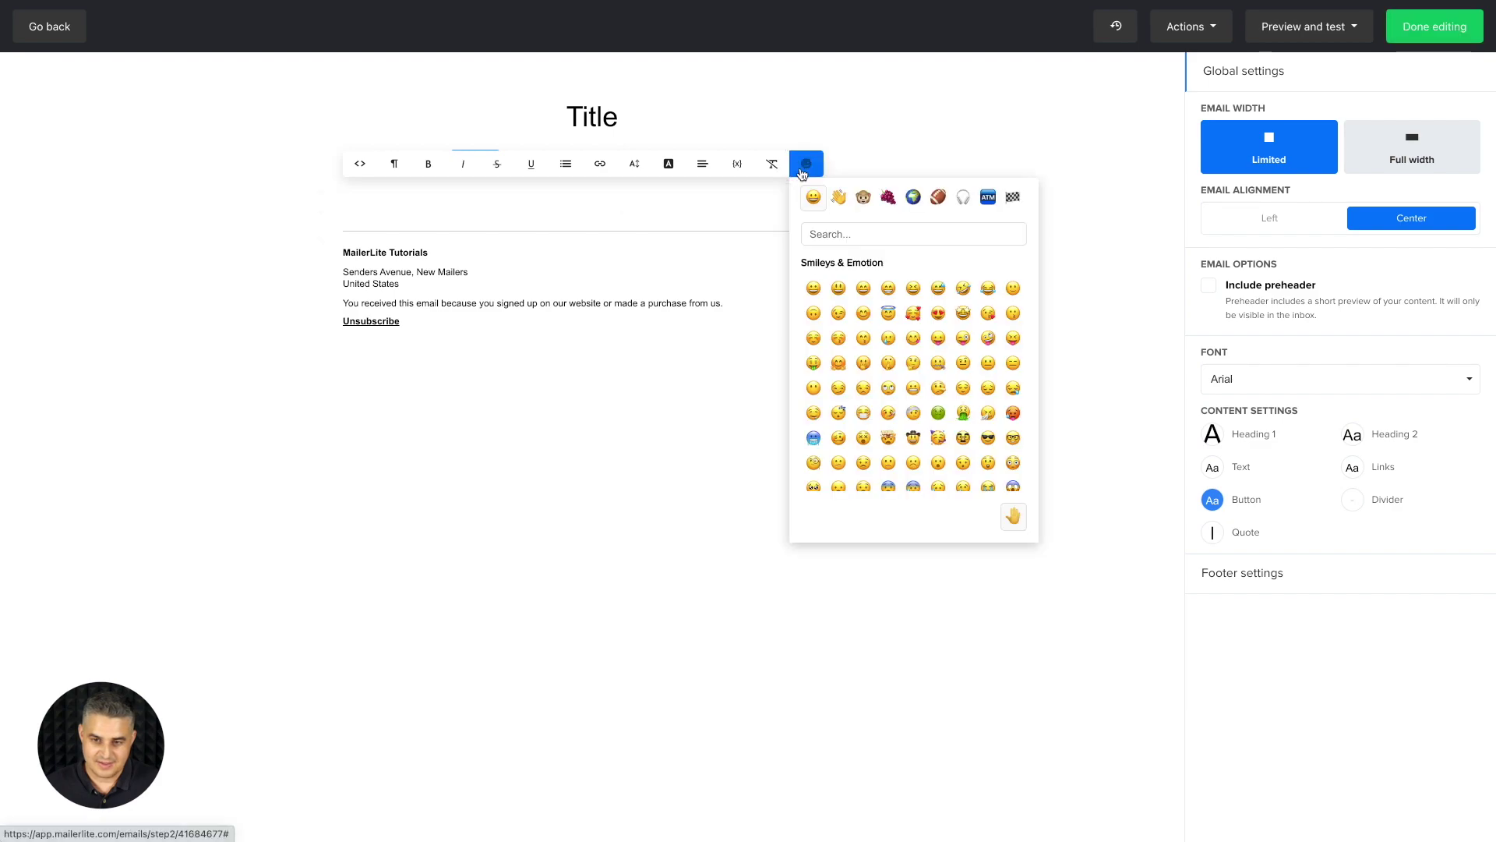
{"action": "left_click", "coordinate": [863, 199]}
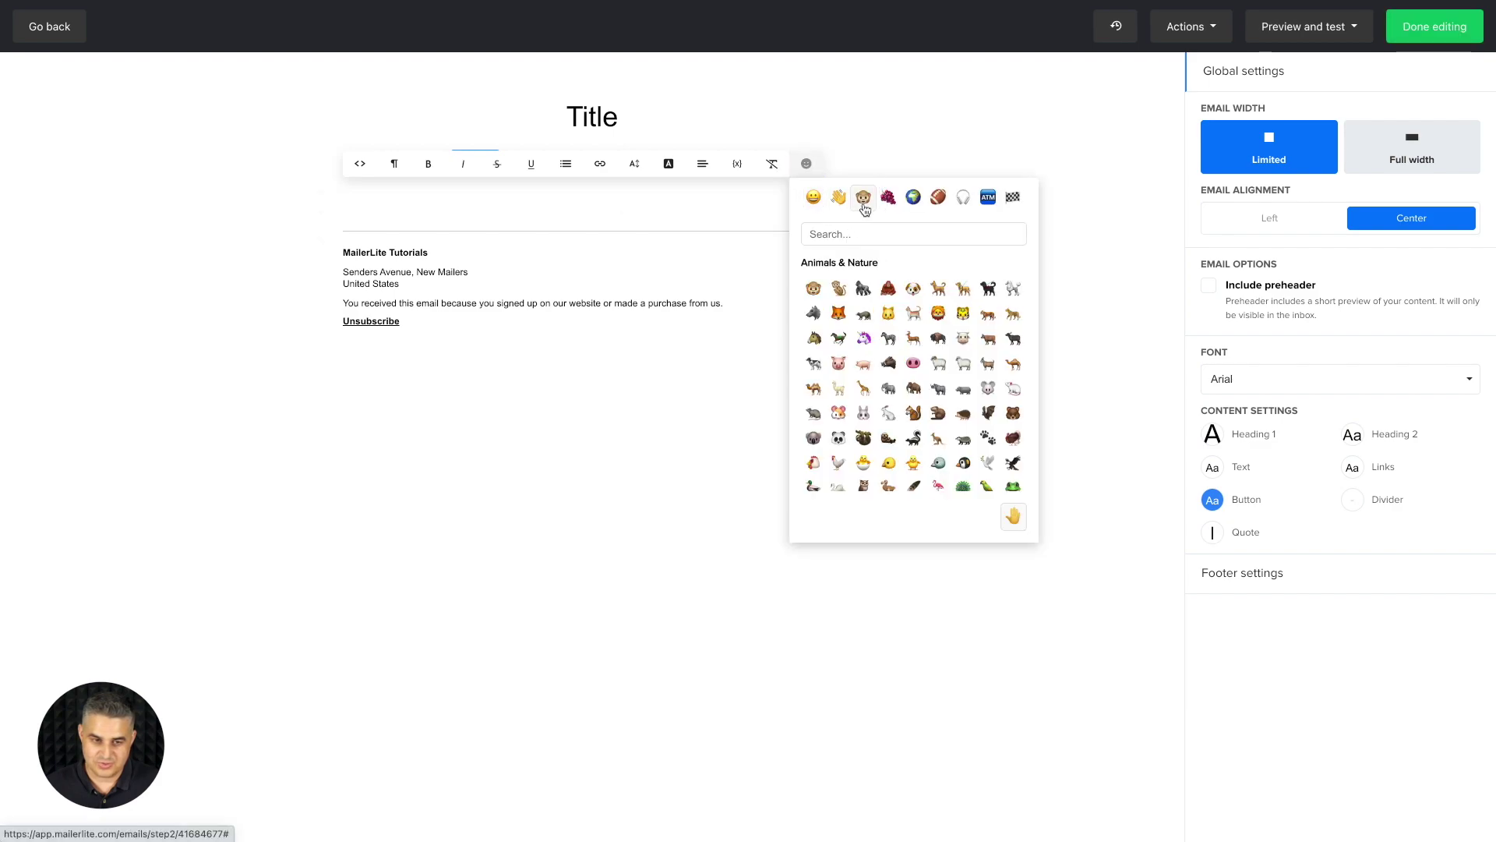
{"action": "left_click", "coordinate": [813, 197]}
{"action": "left_click", "coordinate": [838, 288]}
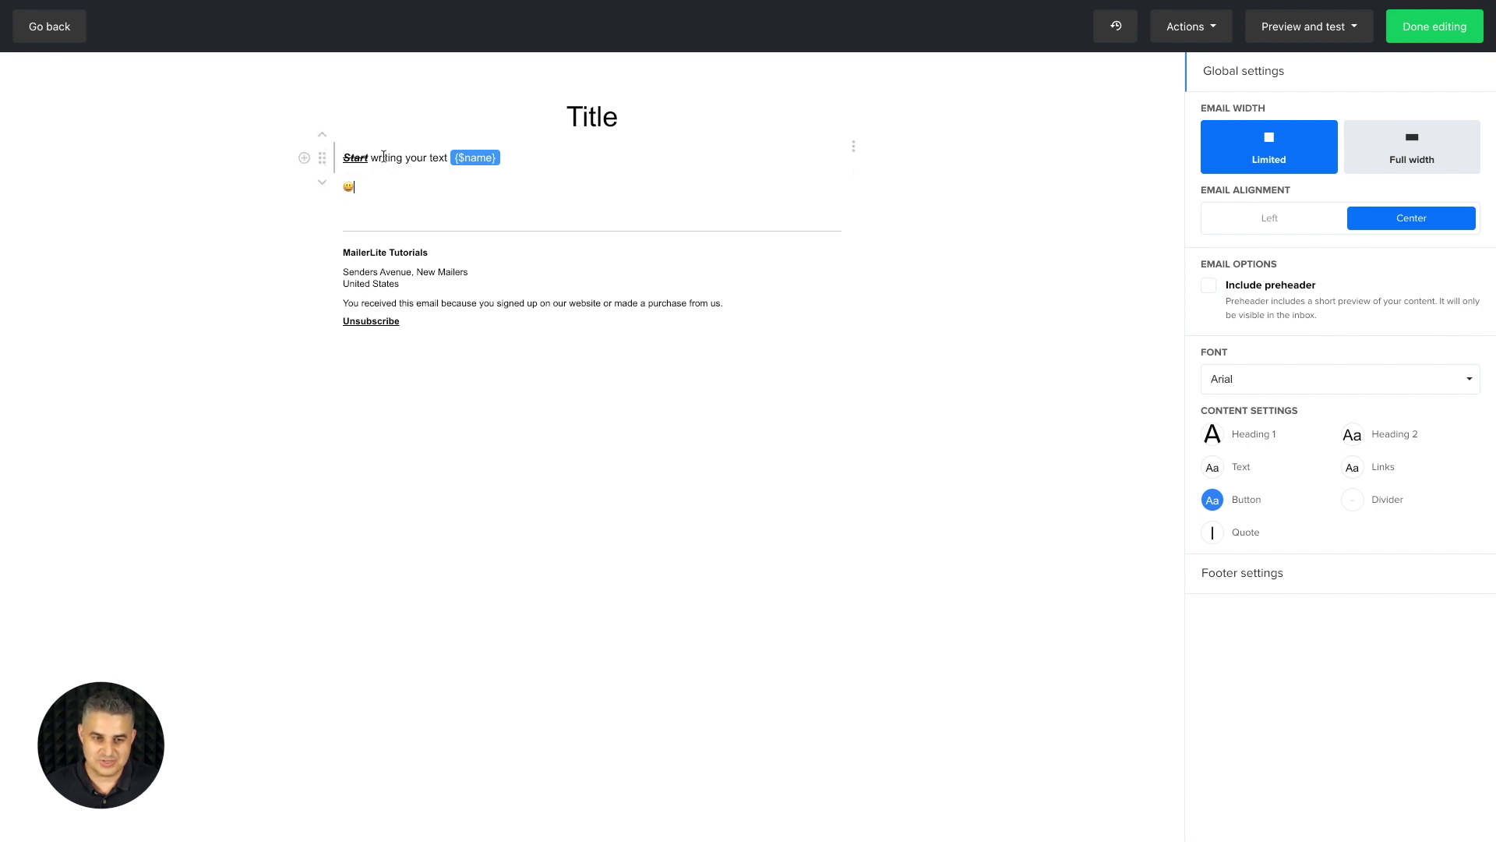
Step: Move the emoji line above the personalized text line and return it to its place below
{"action": "left_click_drag", "start_coordinate": [326, 193], "coordinate": [328, 151]}
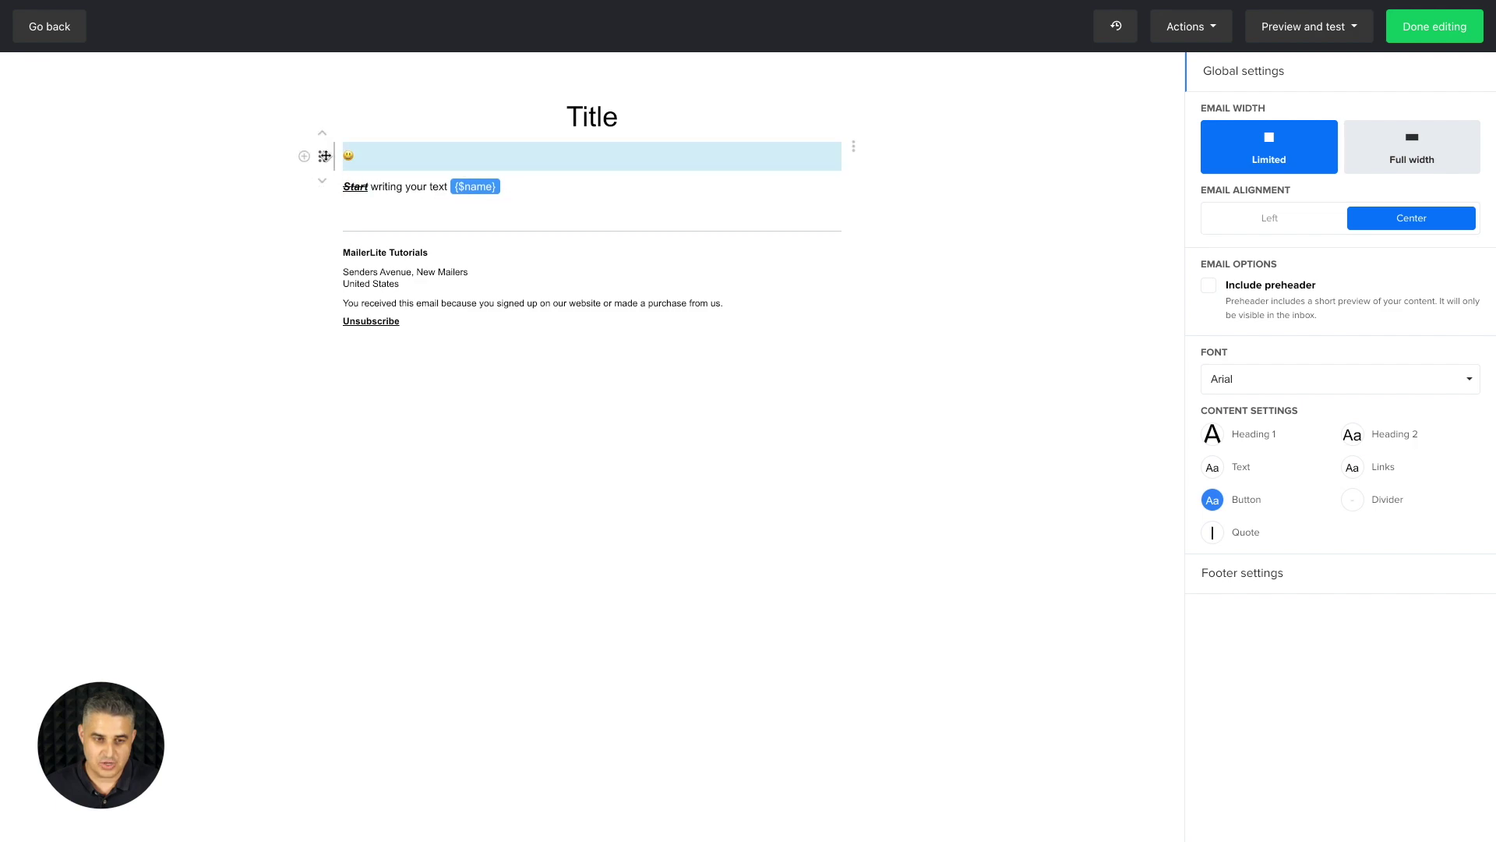
{"action": "left_click", "coordinate": [323, 185]}
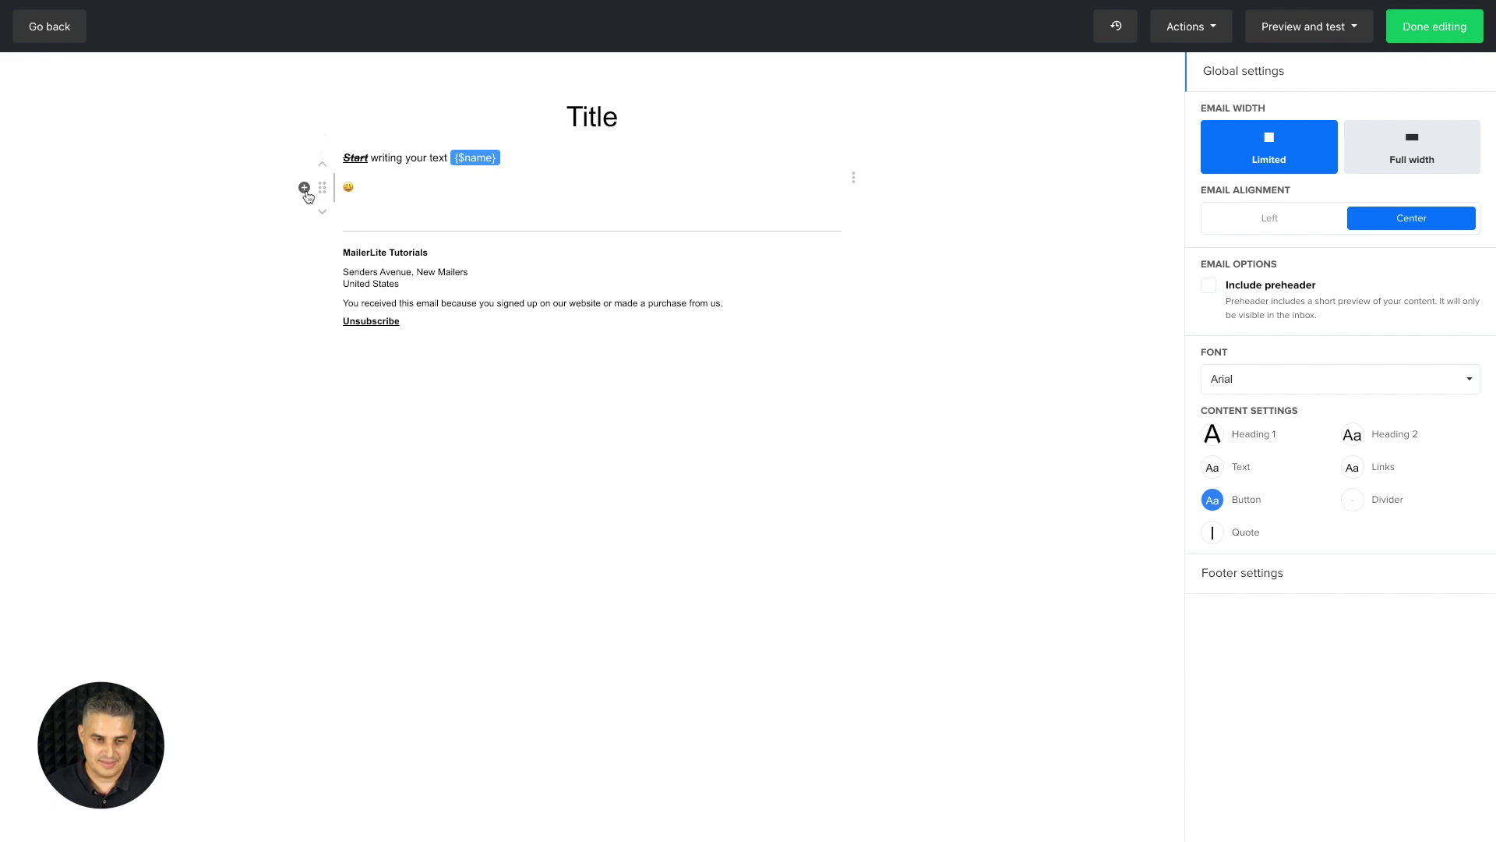
Step: Insert an Image block below the emoji line and open its image settings
{"action": "left_click", "coordinate": [305, 189]}
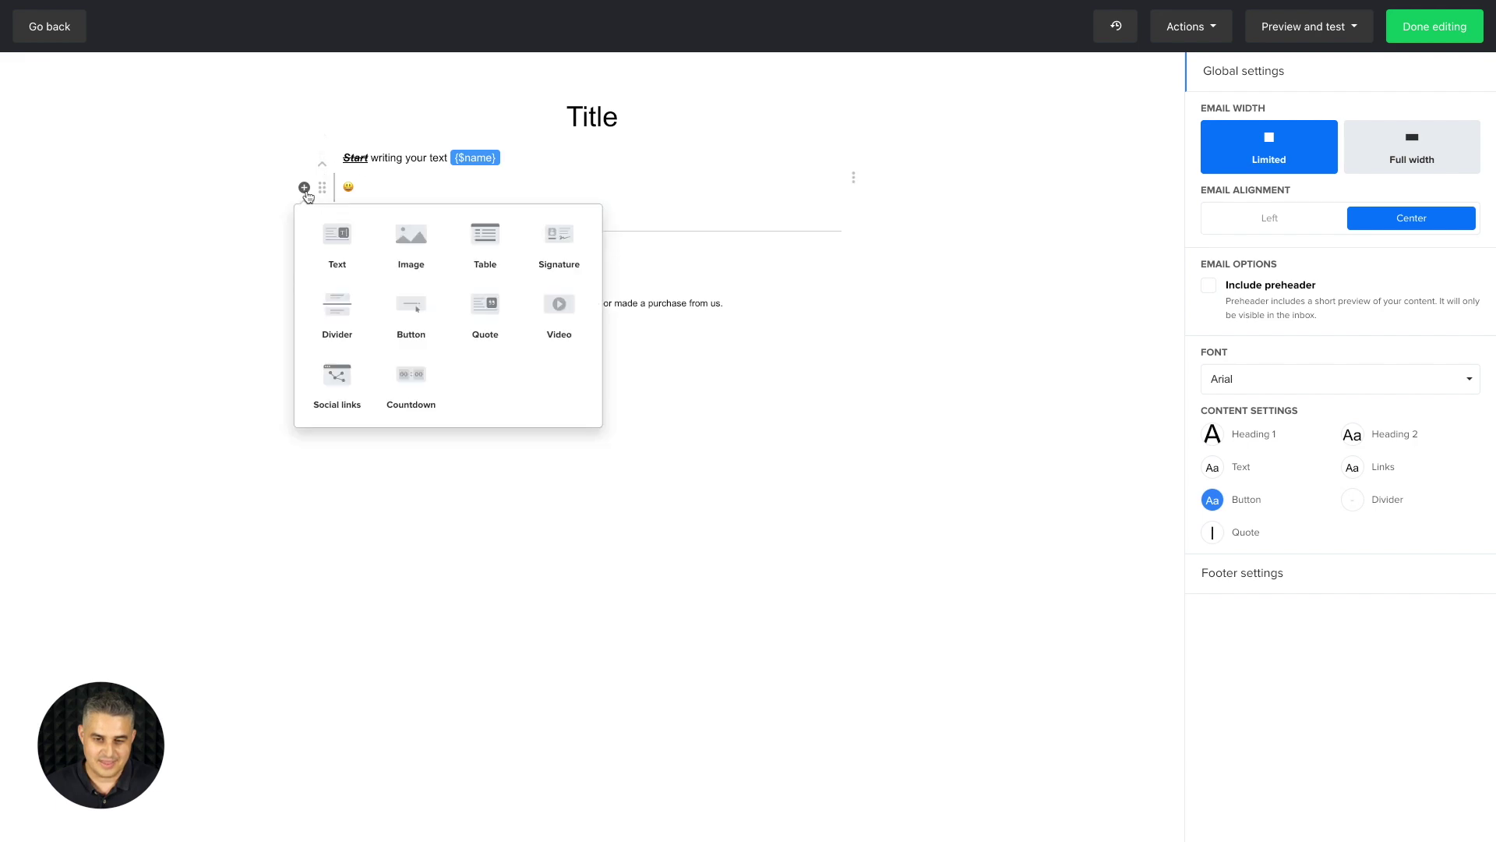
{"action": "left_click", "coordinate": [407, 248]}
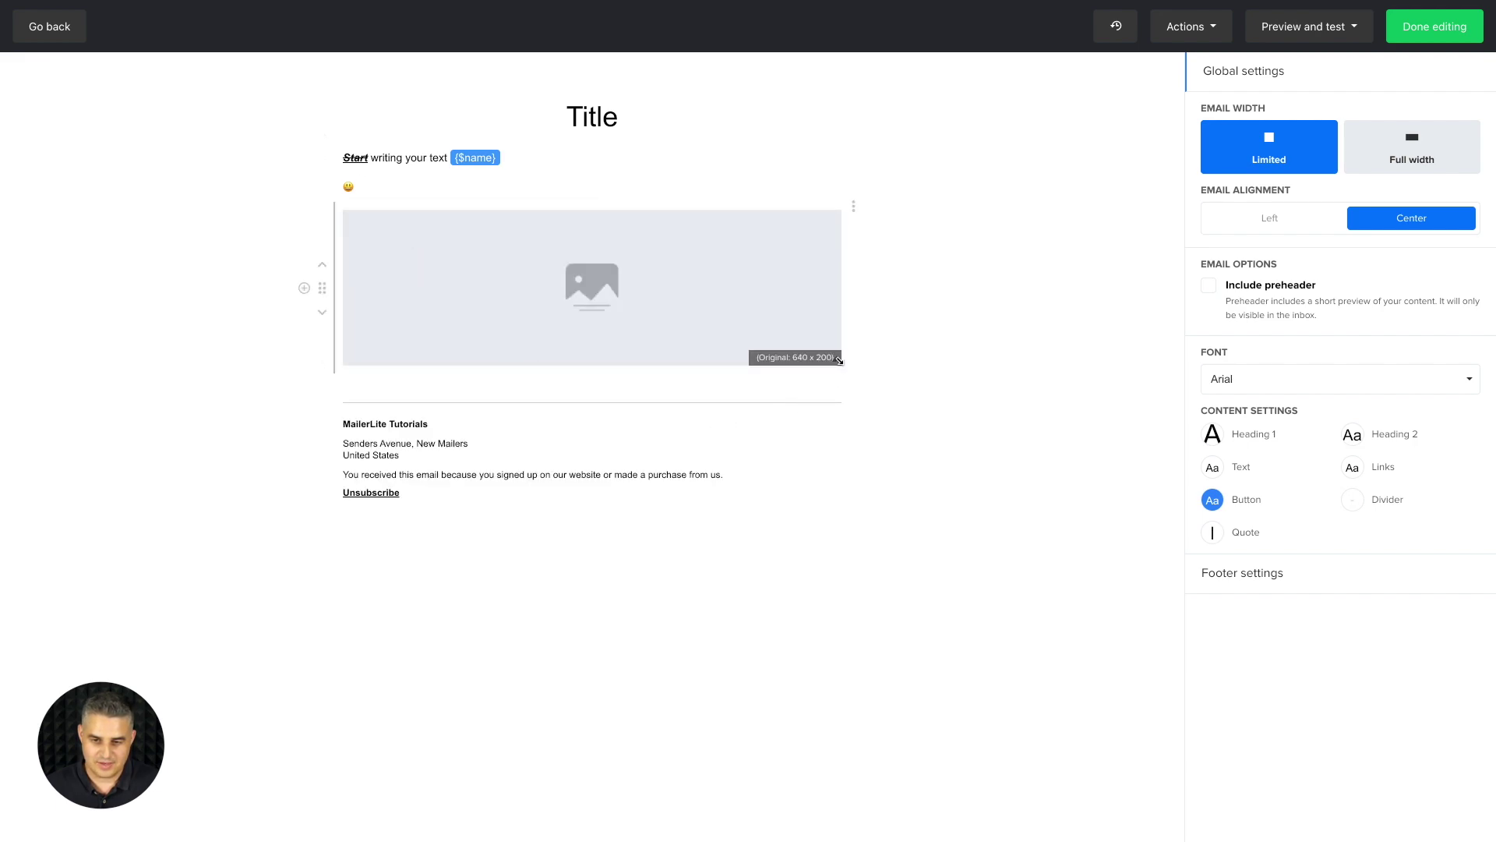
{"action": "mouse_move", "coordinate": [822, 357]}
{"action": "left_mouse_down"}
{"action": "mouse_move", "coordinate": [671, 314]}
{"action": "mouse_move", "coordinate": [839, 377]}
{"action": "left_mouse_up"}
{"action": "left_click", "coordinate": [655, 276]}
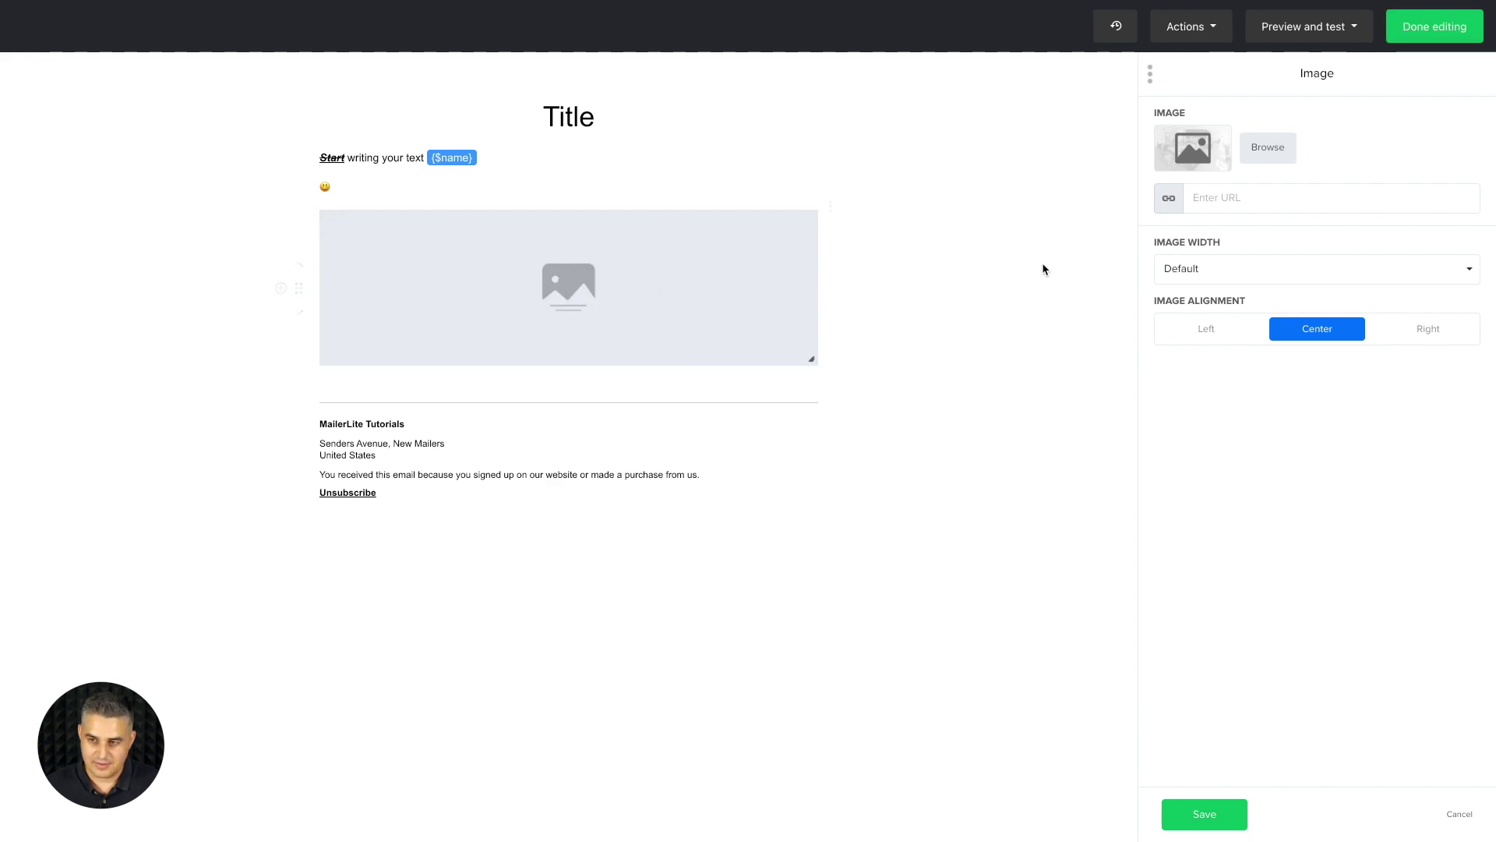
{"action": "left_click", "coordinate": [1193, 145]}
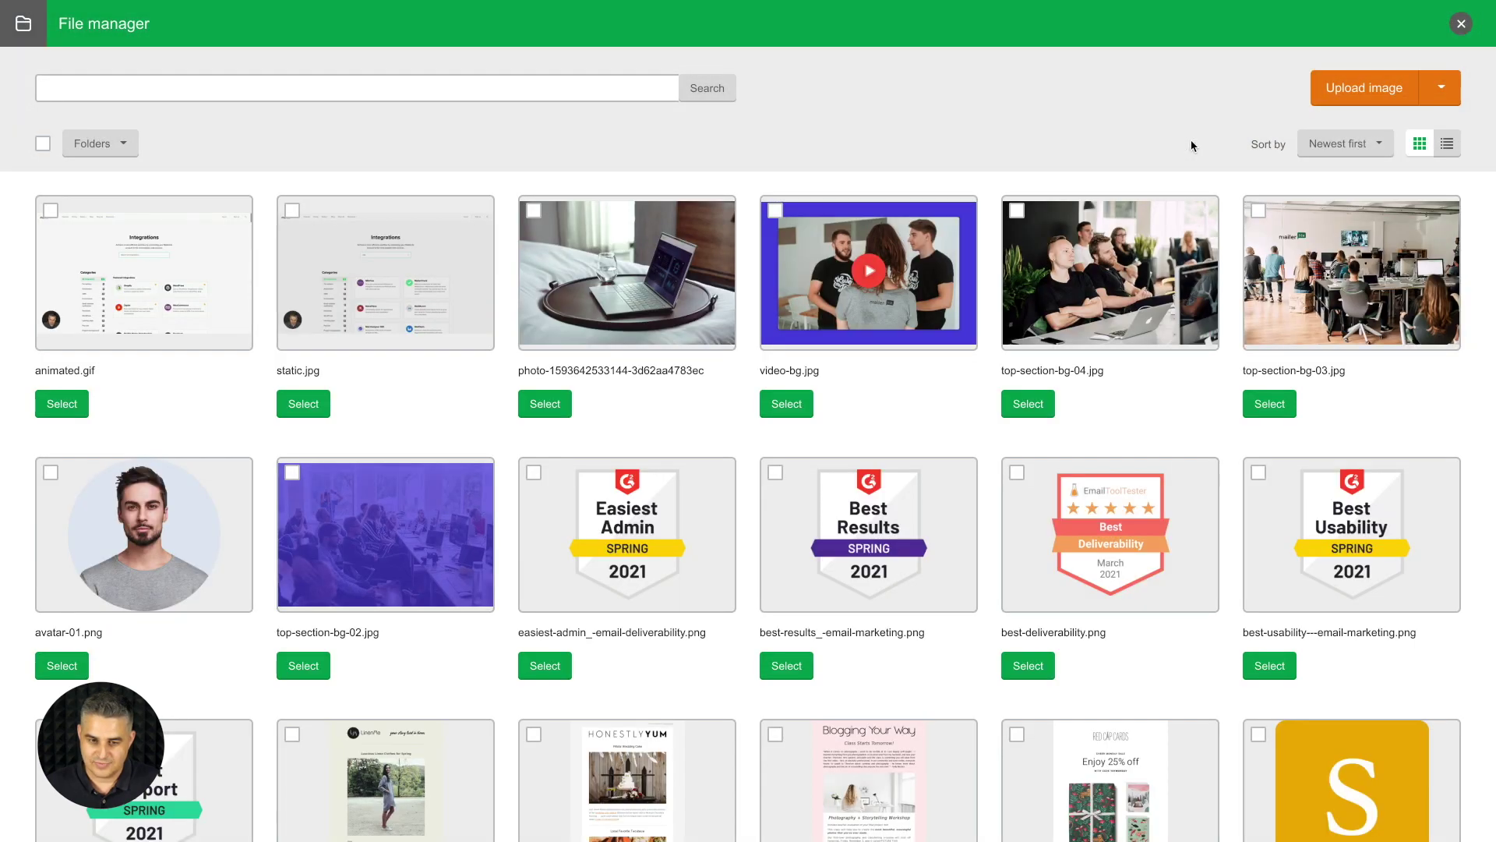
{"action": "left_click", "coordinate": [549, 403]}
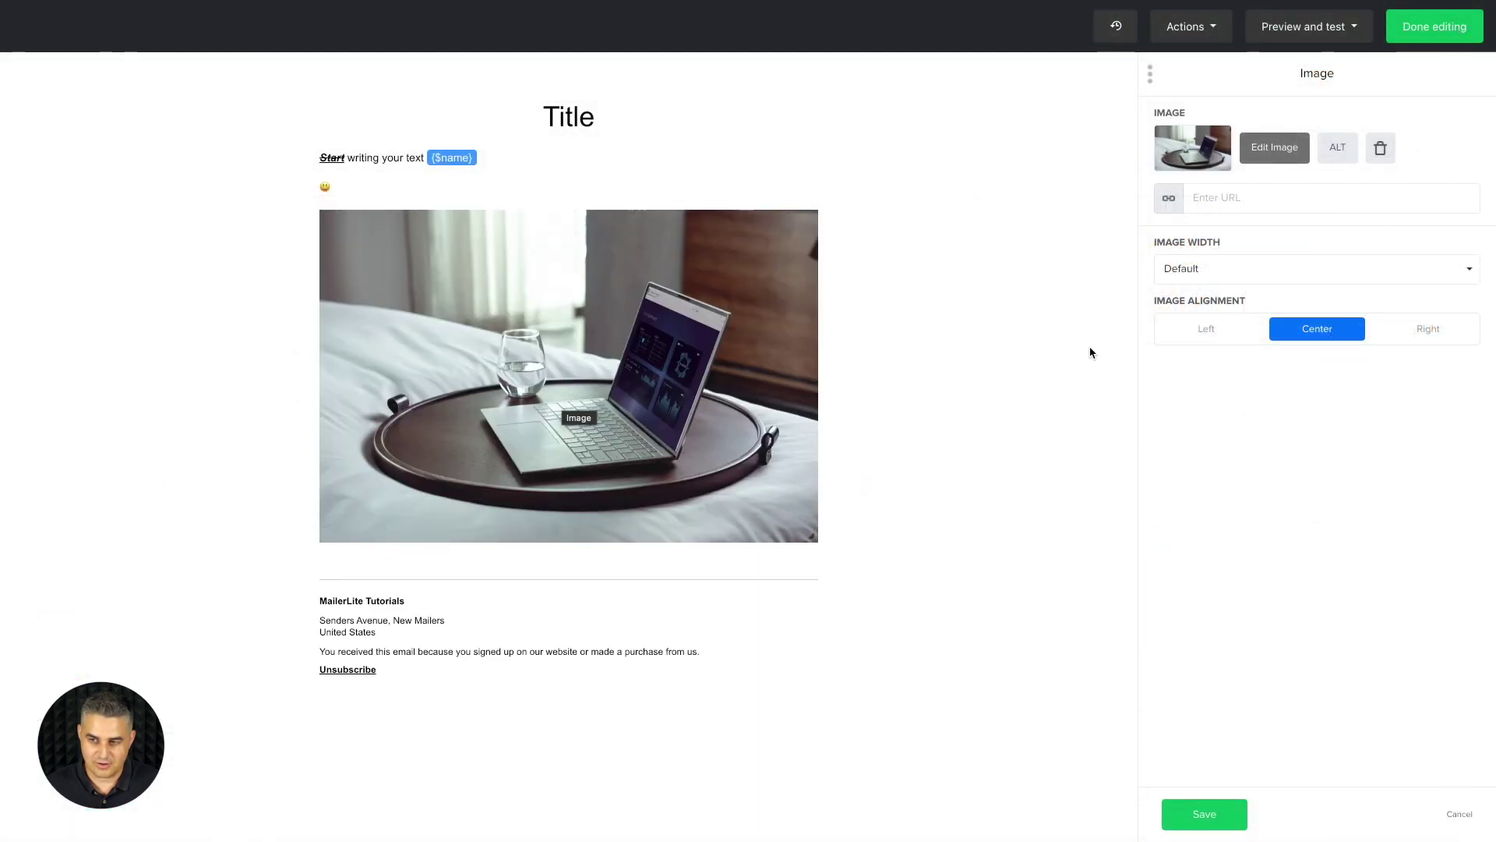
{"action": "left_click", "coordinate": [1262, 156]}
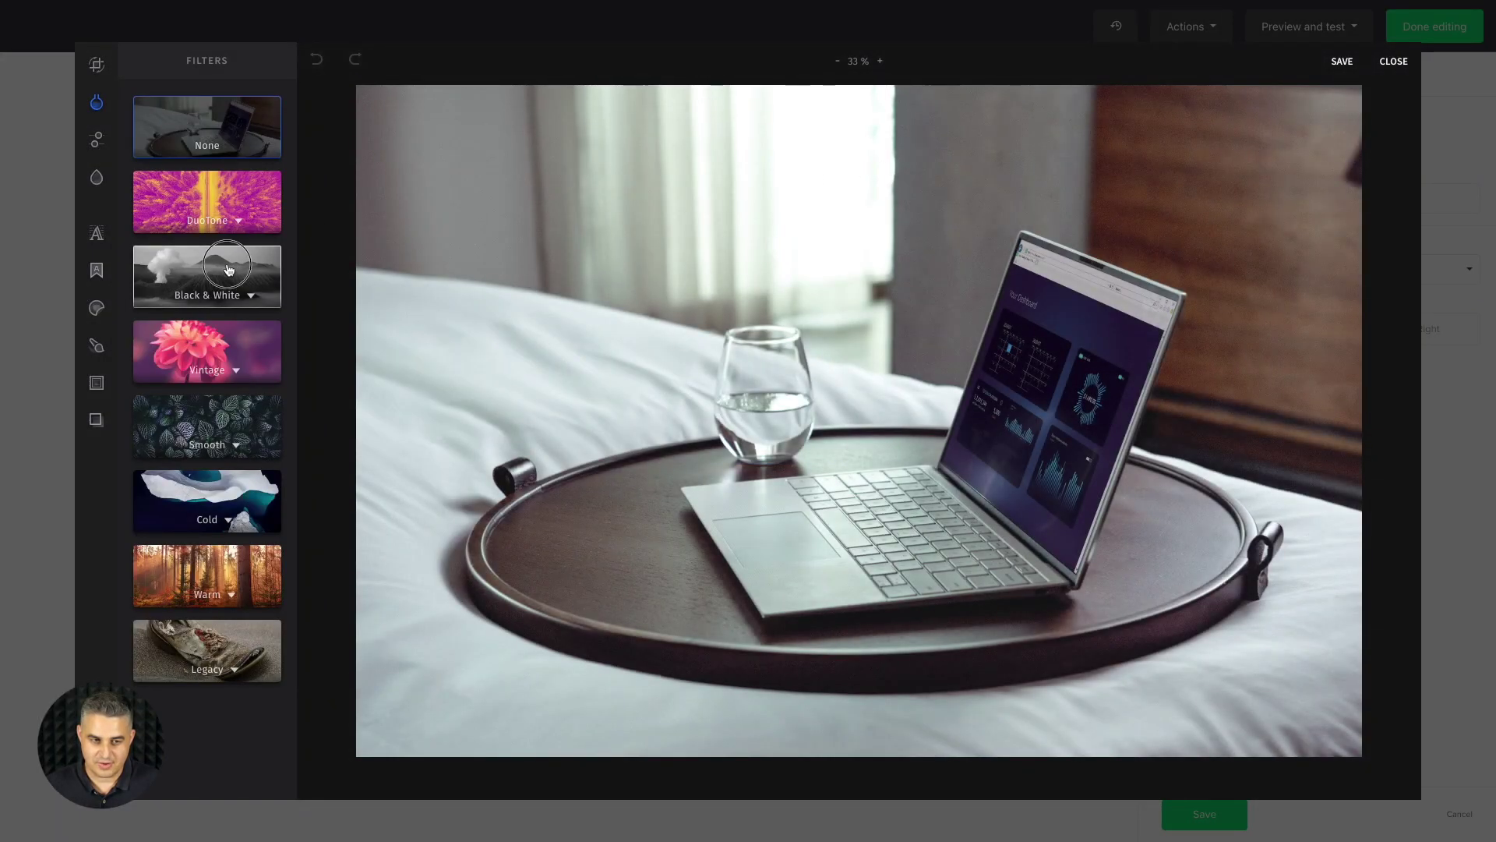
{"action": "left_click", "coordinate": [229, 270]}
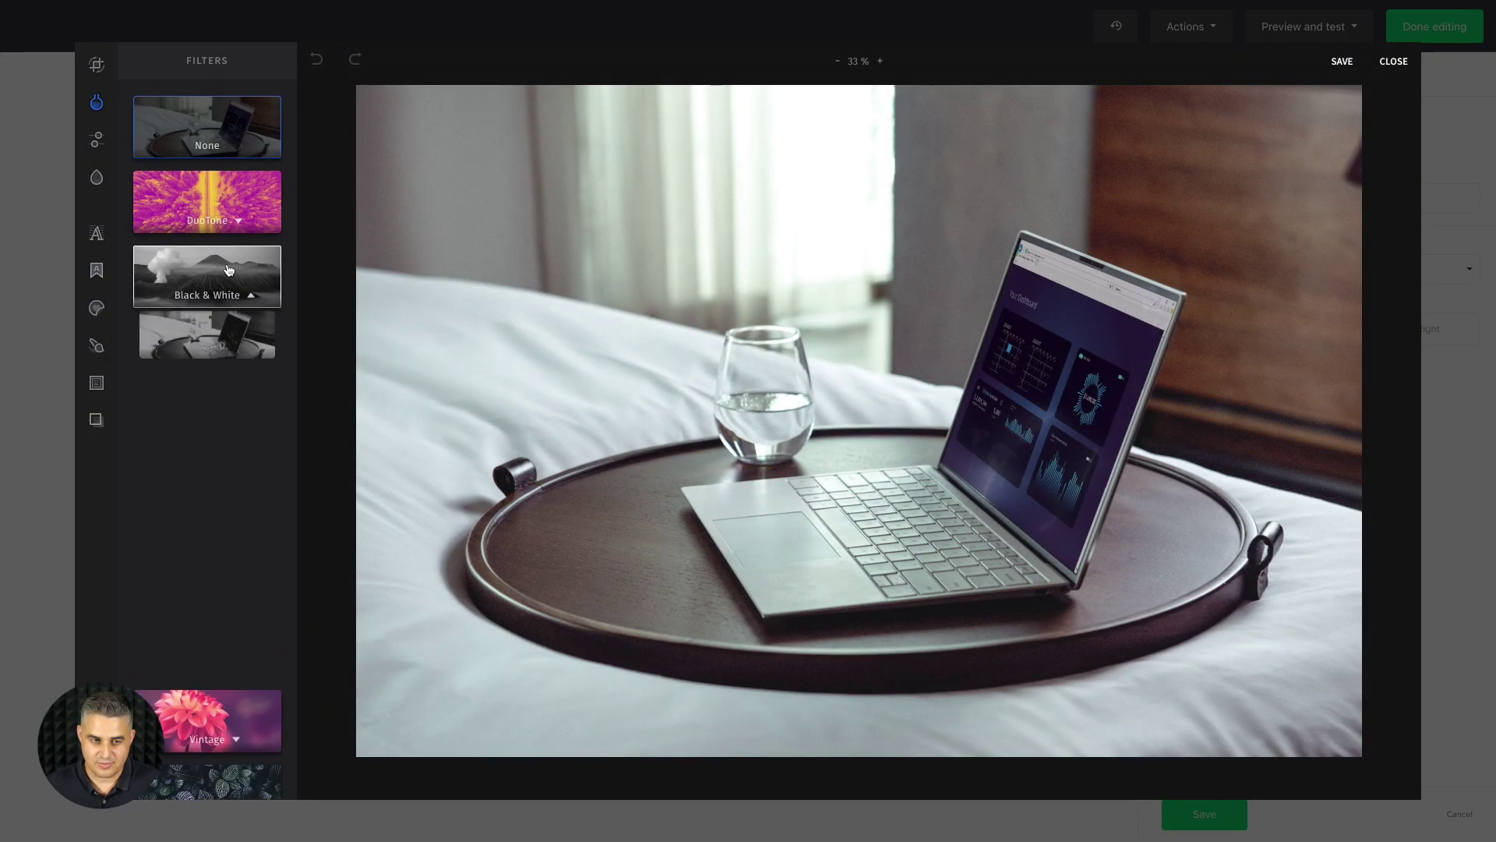
{"action": "left_click", "coordinate": [210, 340]}
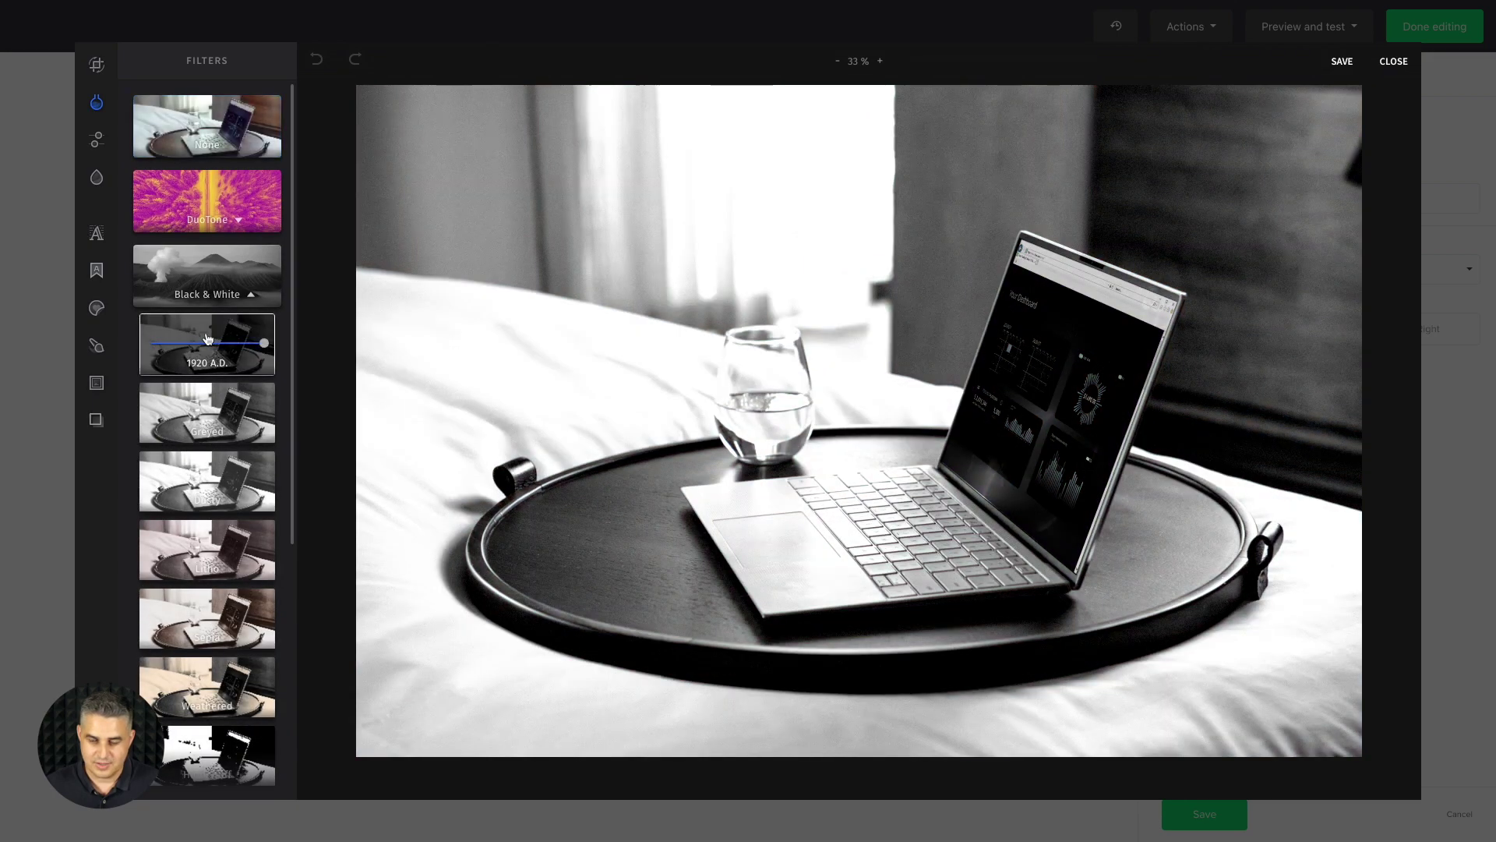
{"action": "left_click", "coordinate": [1342, 62]}
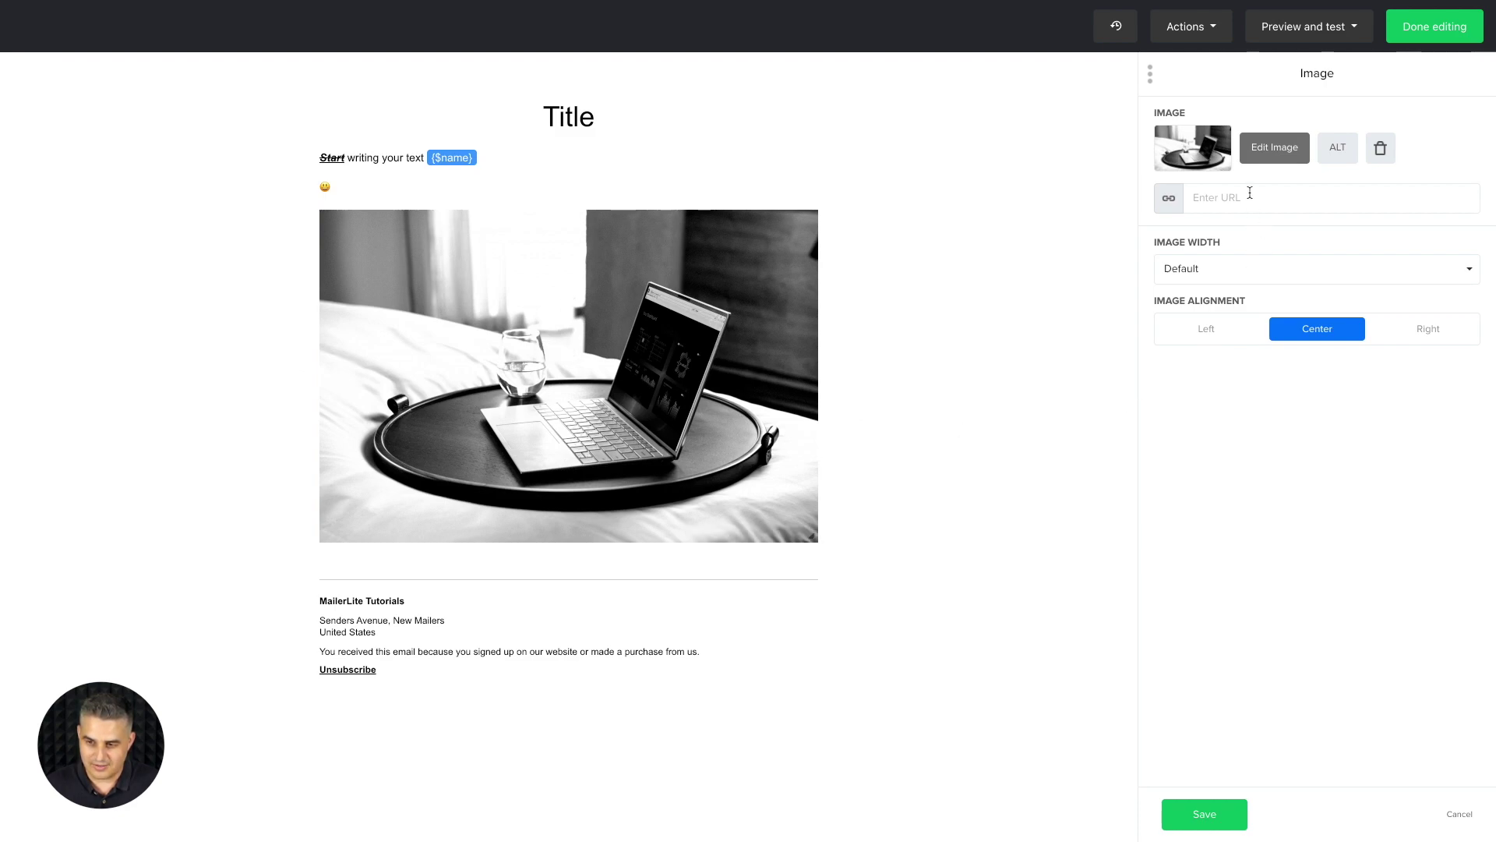
Step: Switch the image to a custom width, reduce it to 560 and resize it back to 640 on the canvas
{"action": "left_click", "coordinate": [1211, 279]}
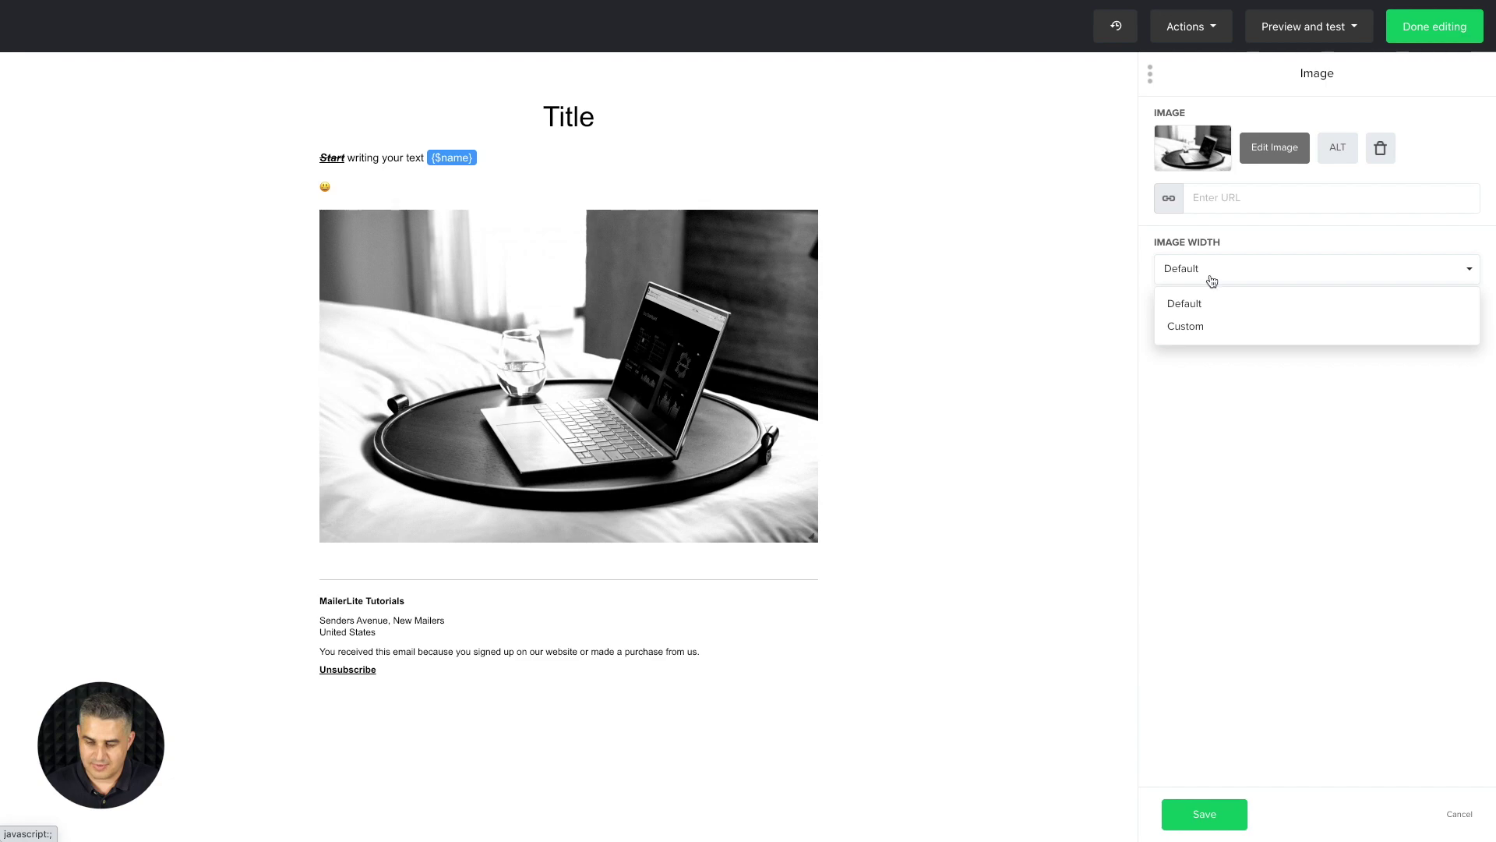
{"action": "left_click", "coordinate": [1186, 326]}
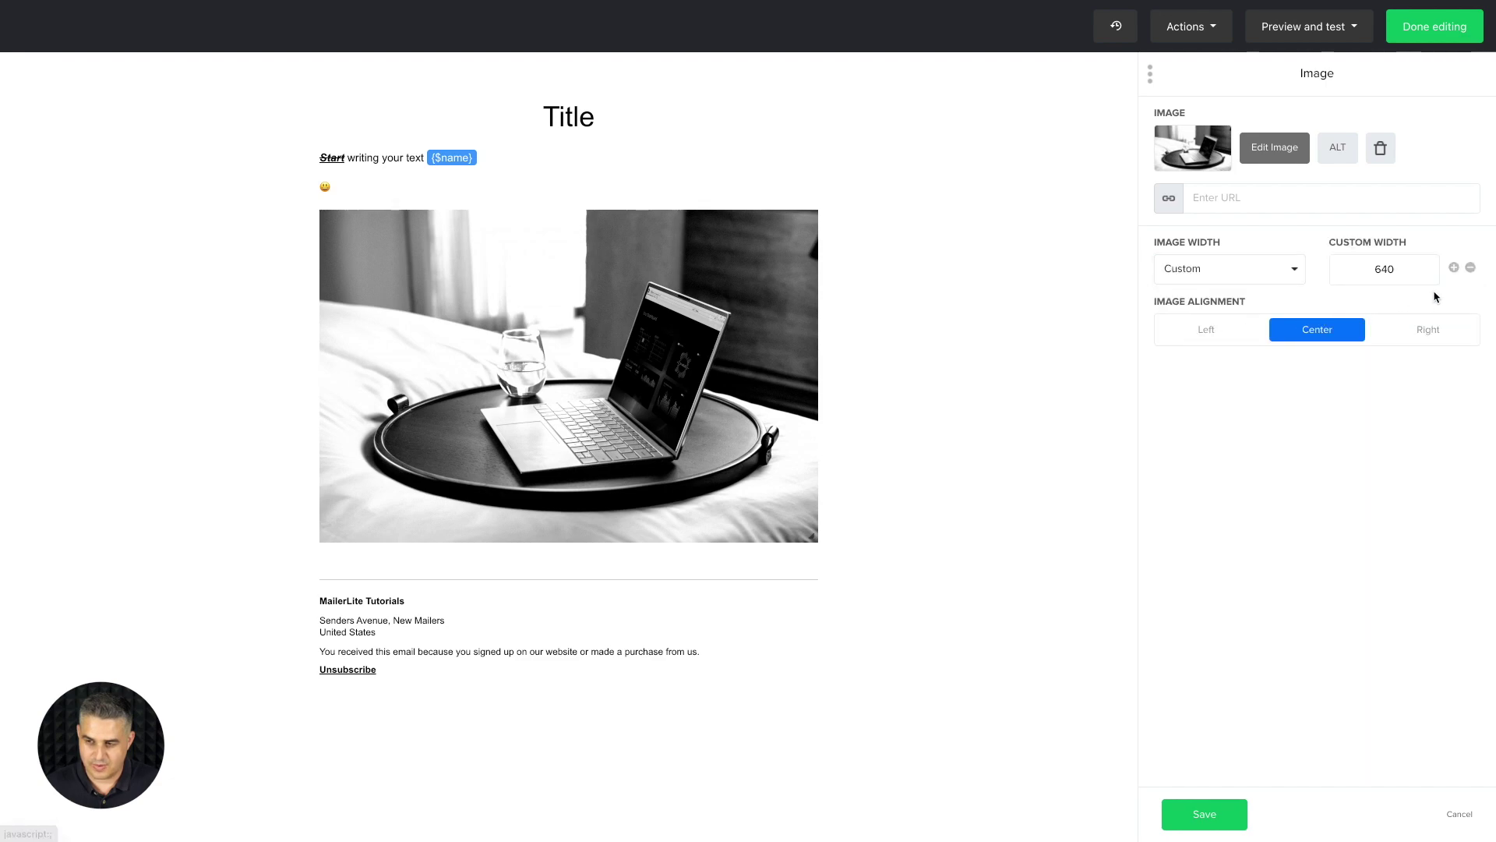
{"action": "left_click", "coordinate": [1470, 268]}
{"action": "left_click", "coordinate": [1471, 268]}
{"action": "left_click", "coordinate": [1471, 269]}
{"action": "left_click", "coordinate": [1471, 268]}
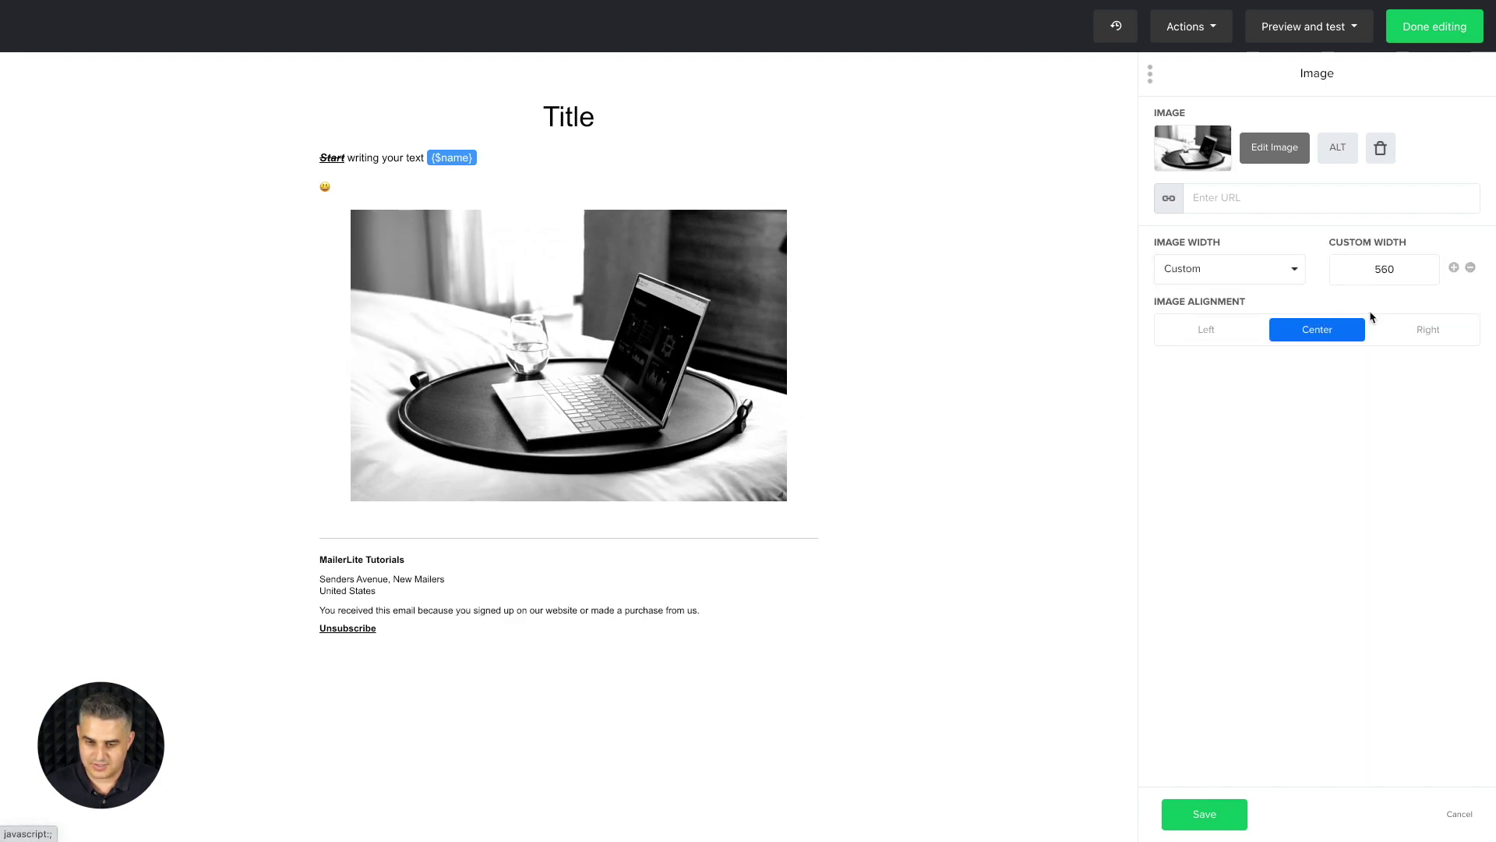
{"action": "left_click_drag", "start_coordinate": [765, 488], "coordinate": [896, 569]}
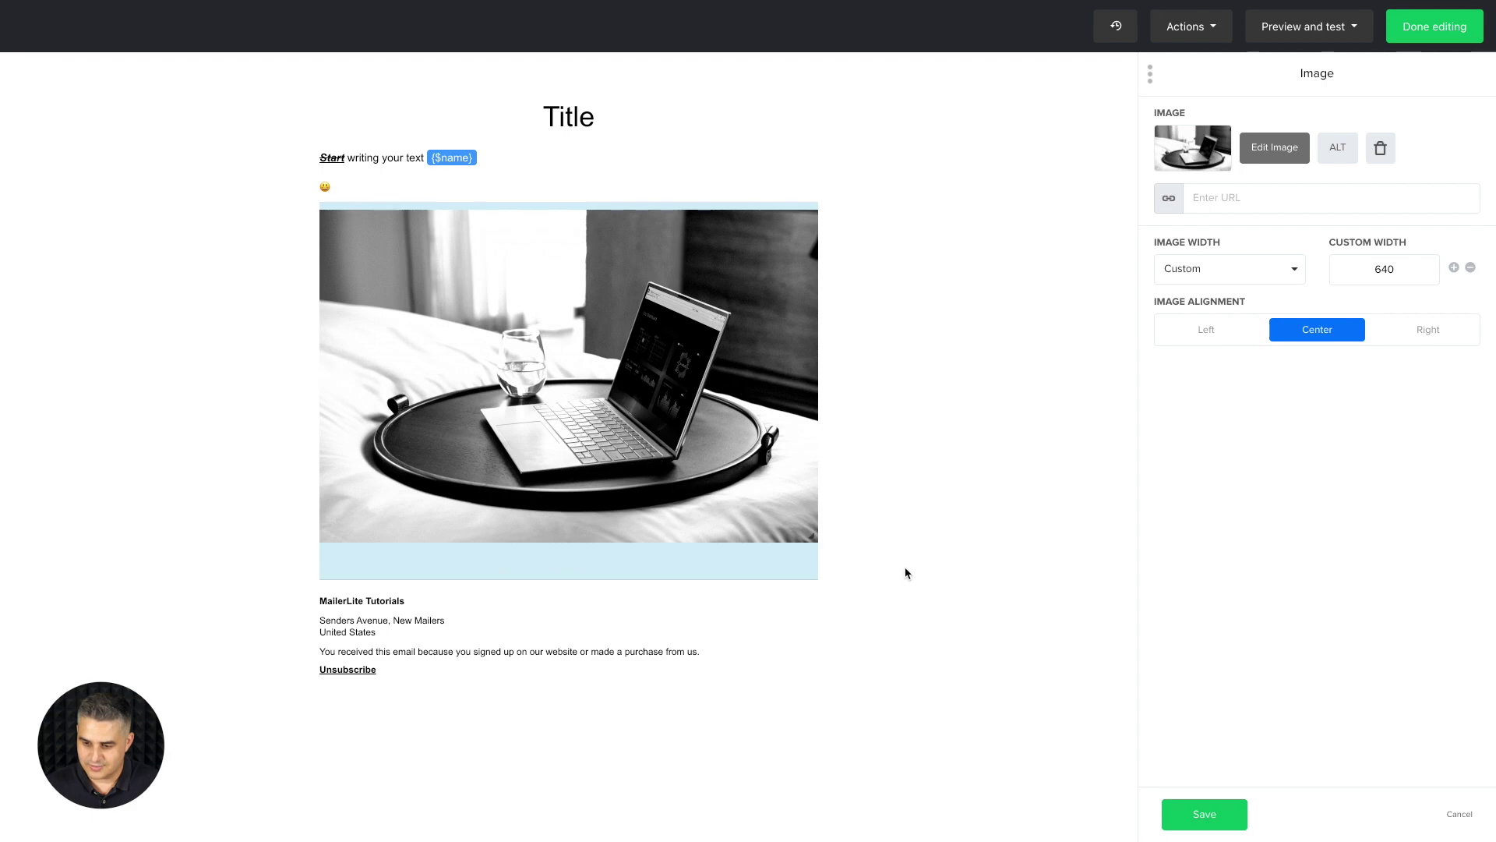
Step: Reduce the image's custom width to 480, try the alignment options, and save the image aligned left
{"action": "left_click", "coordinate": [1200, 327]}
{"action": "left_click", "coordinate": [1471, 269]}
{"action": "left_click", "coordinate": [1472, 268]}
{"action": "left_click", "coordinate": [1472, 268]}
{"action": "left_click", "coordinate": [1472, 269]}
{"action": "left_click", "coordinate": [1471, 269]}
{"action": "left_click", "coordinate": [1472, 269]}
{"action": "left_click", "coordinate": [1471, 269]}
{"action": "left_click", "coordinate": [1471, 269]}
{"action": "left_click", "coordinate": [1428, 328]}
{"action": "left_click", "coordinate": [1318, 333]}
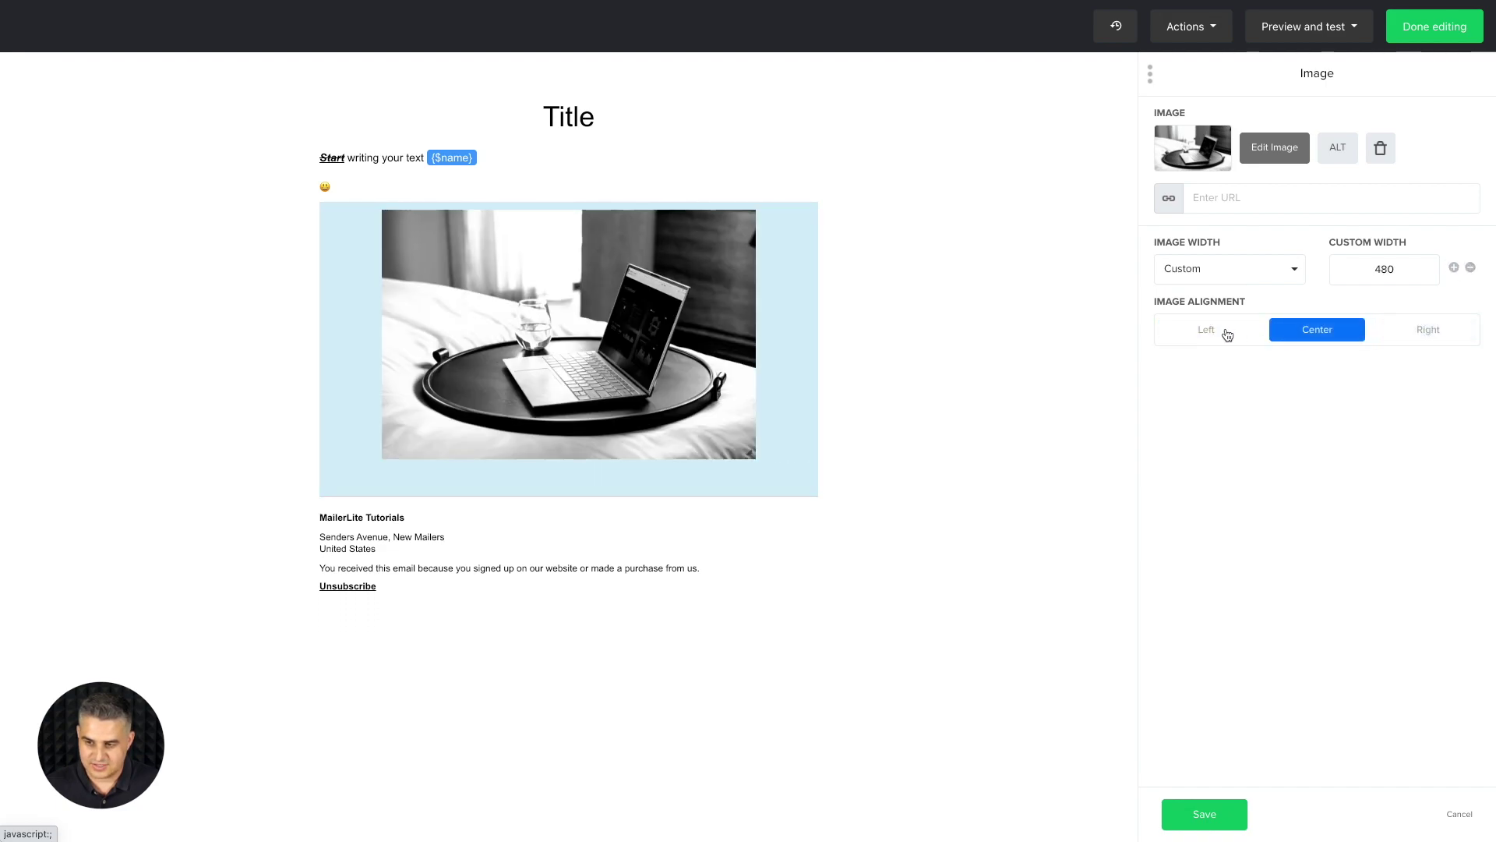
{"action": "left_click", "coordinate": [1221, 333]}
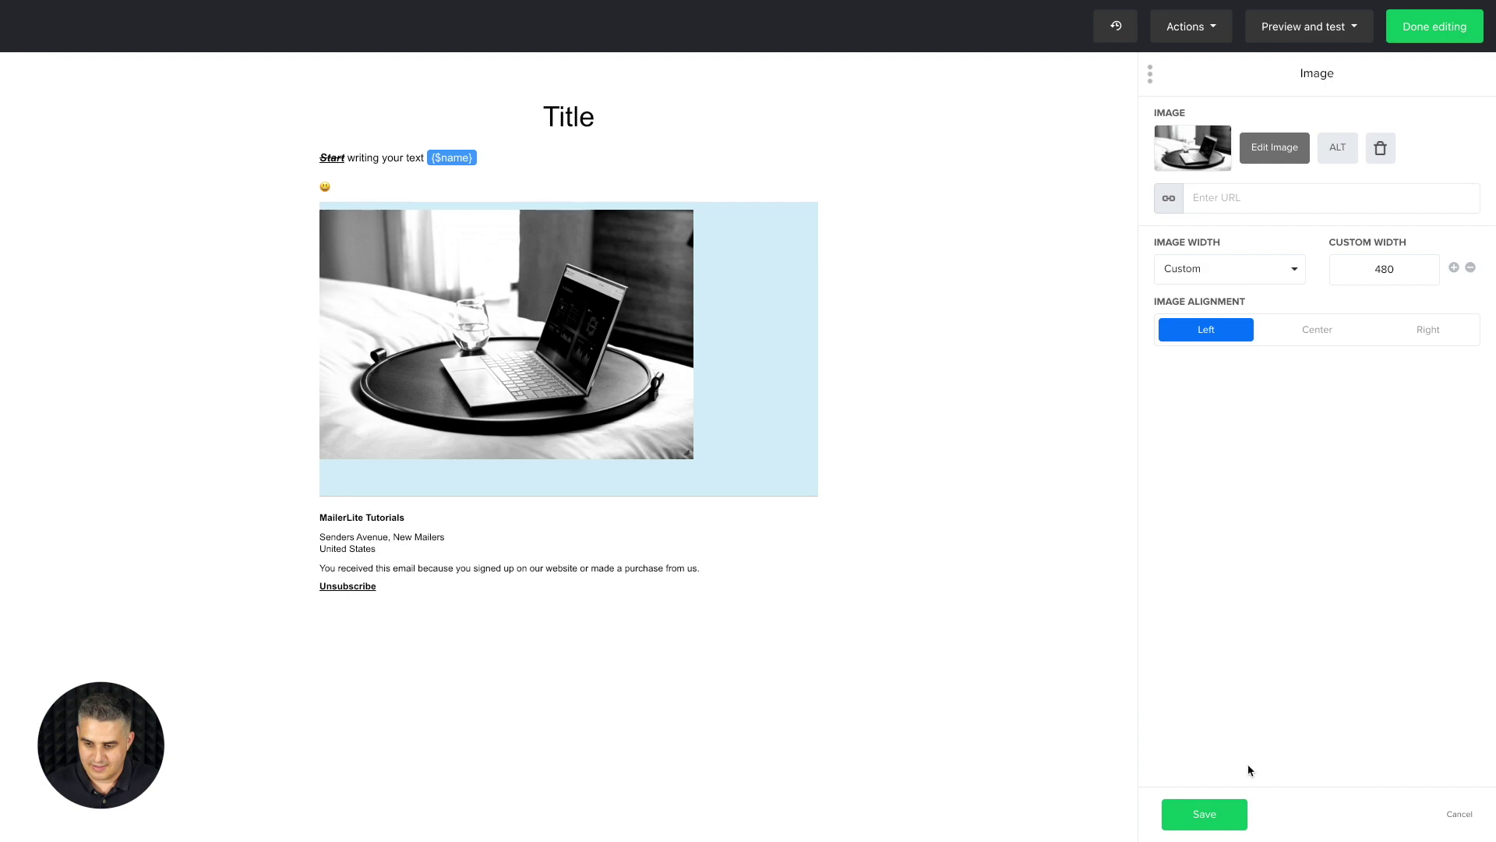
{"action": "left_click", "coordinate": [1208, 811]}
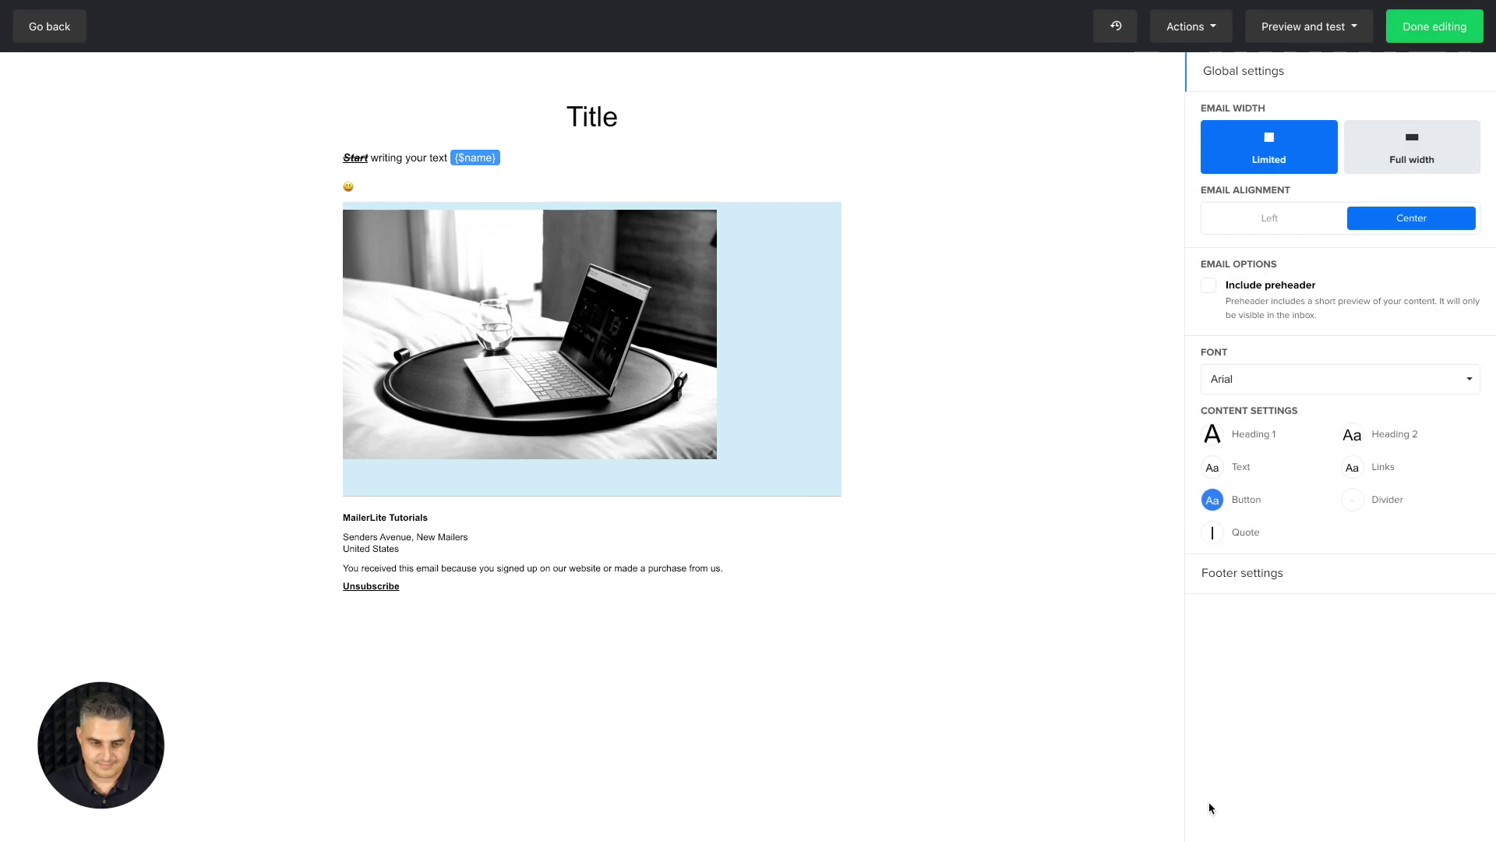
Step: Insert a Table block below the image and open its table settings
{"action": "left_click", "coordinate": [304, 335]}
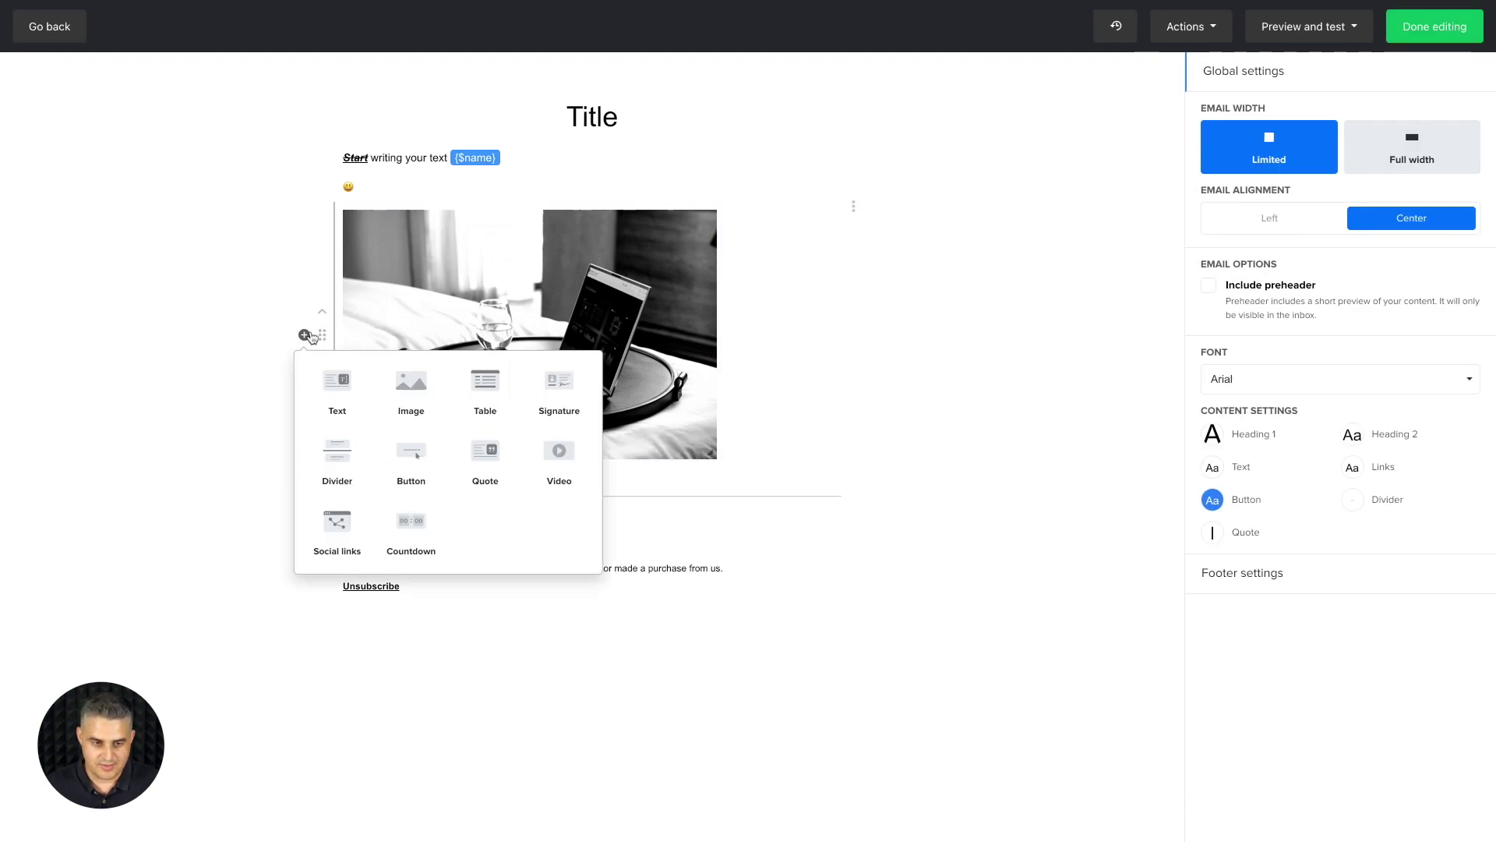
{"action": "left_click", "coordinate": [477, 384]}
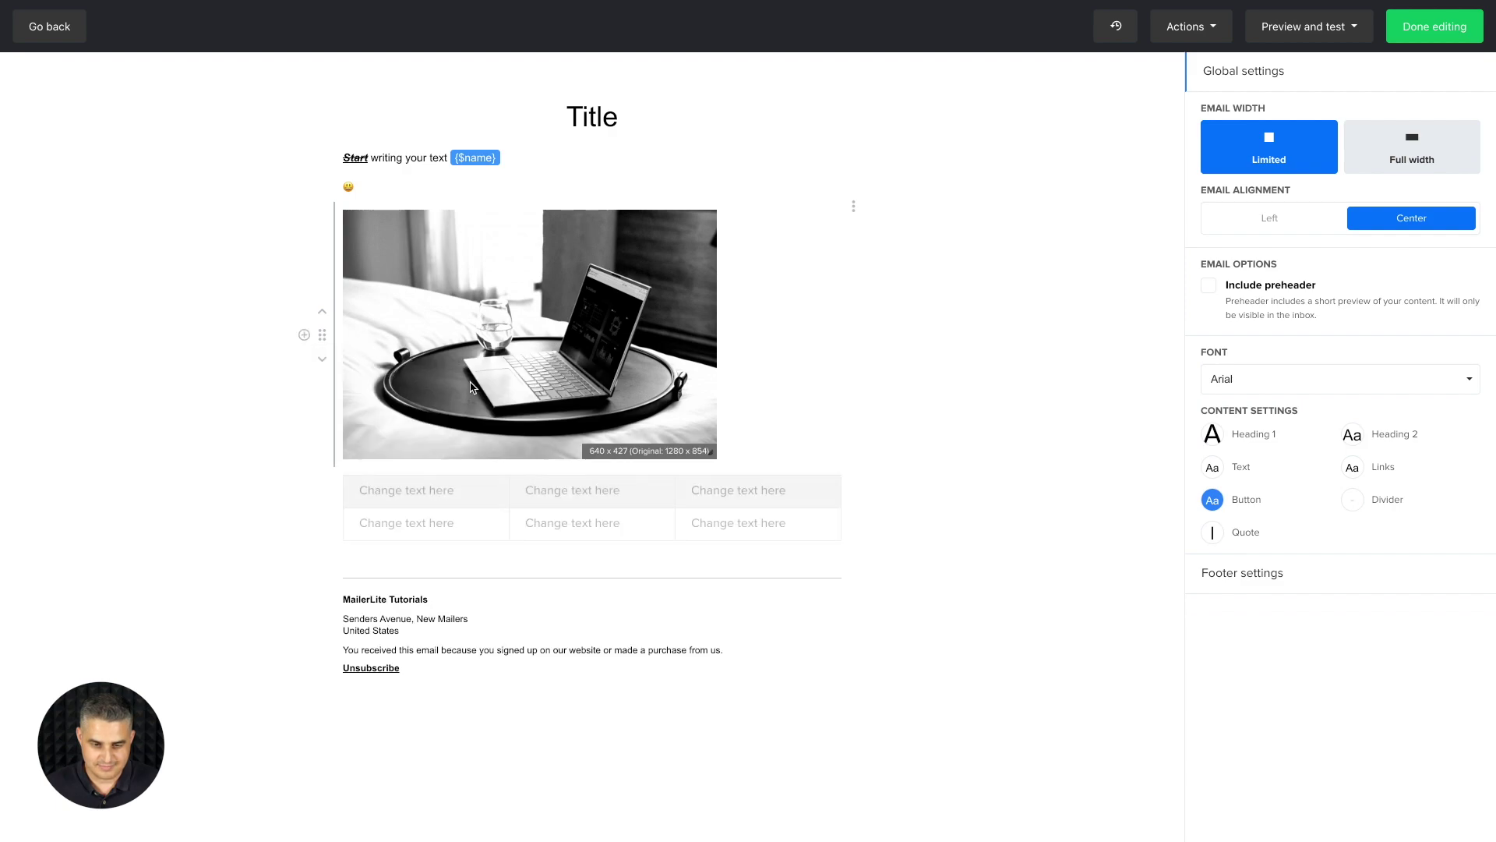
{"action": "left_click", "coordinate": [623, 493]}
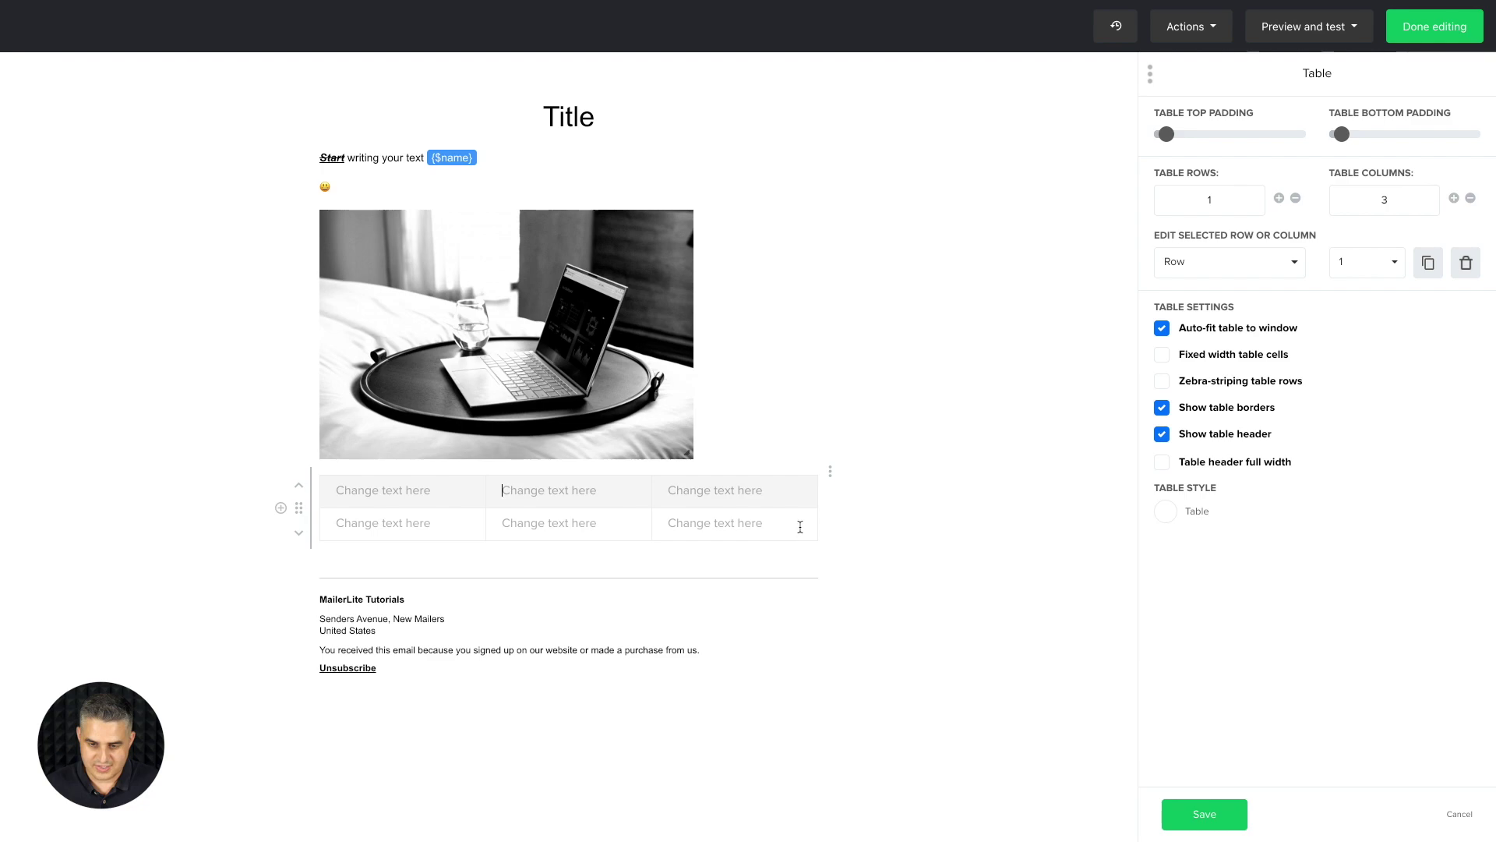
{"action": "mouse_move", "coordinate": [830, 477]}
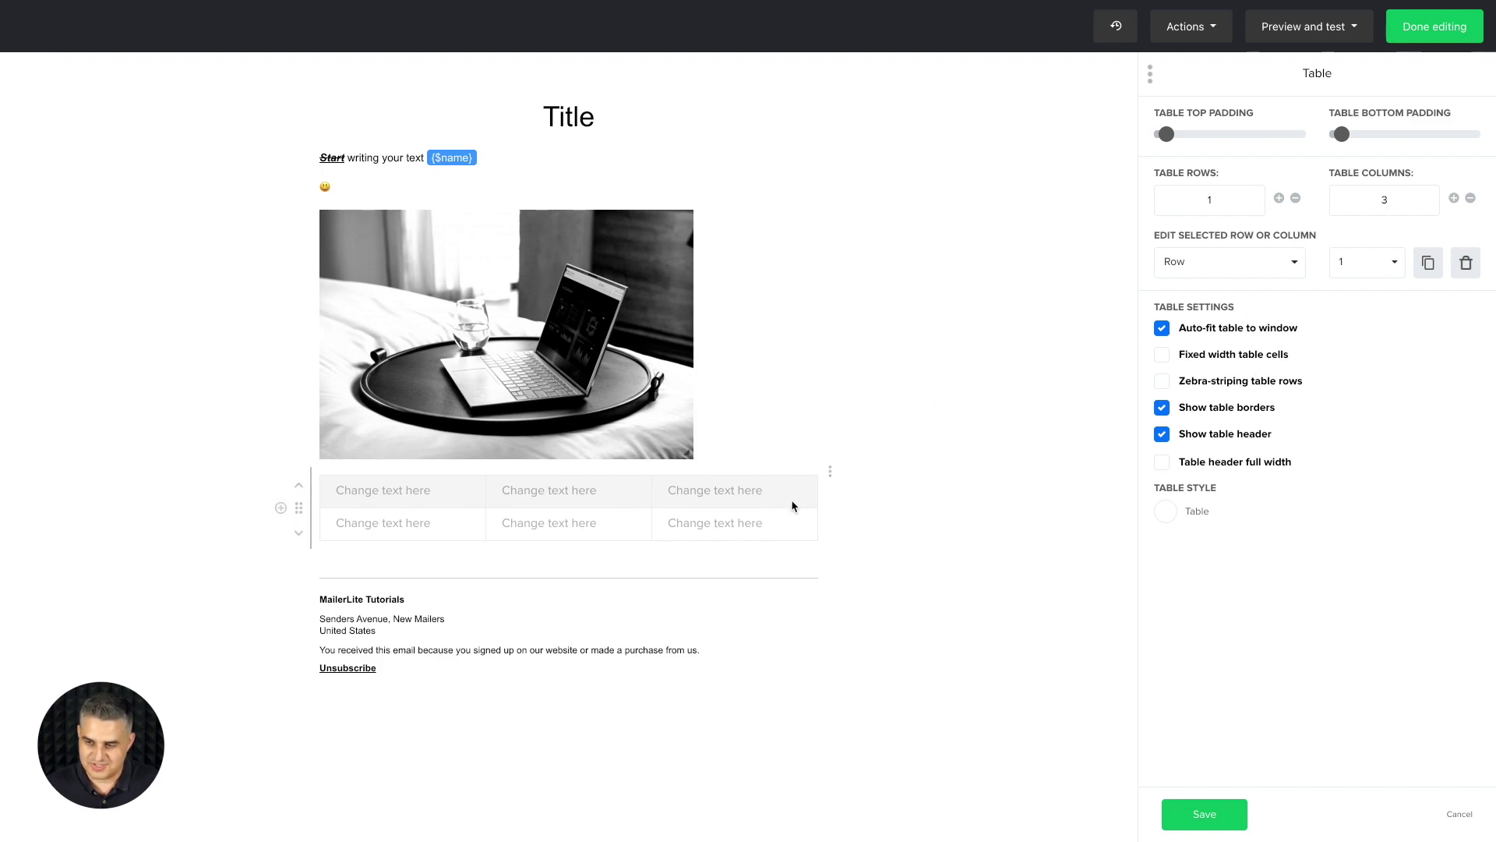
Step: Try the table with 3 rows, 4 and then 3 columns, zebra-striped rows and a full-width header
{"action": "left_click", "coordinate": [1280, 199]}
{"action": "left_click", "coordinate": [1280, 200]}
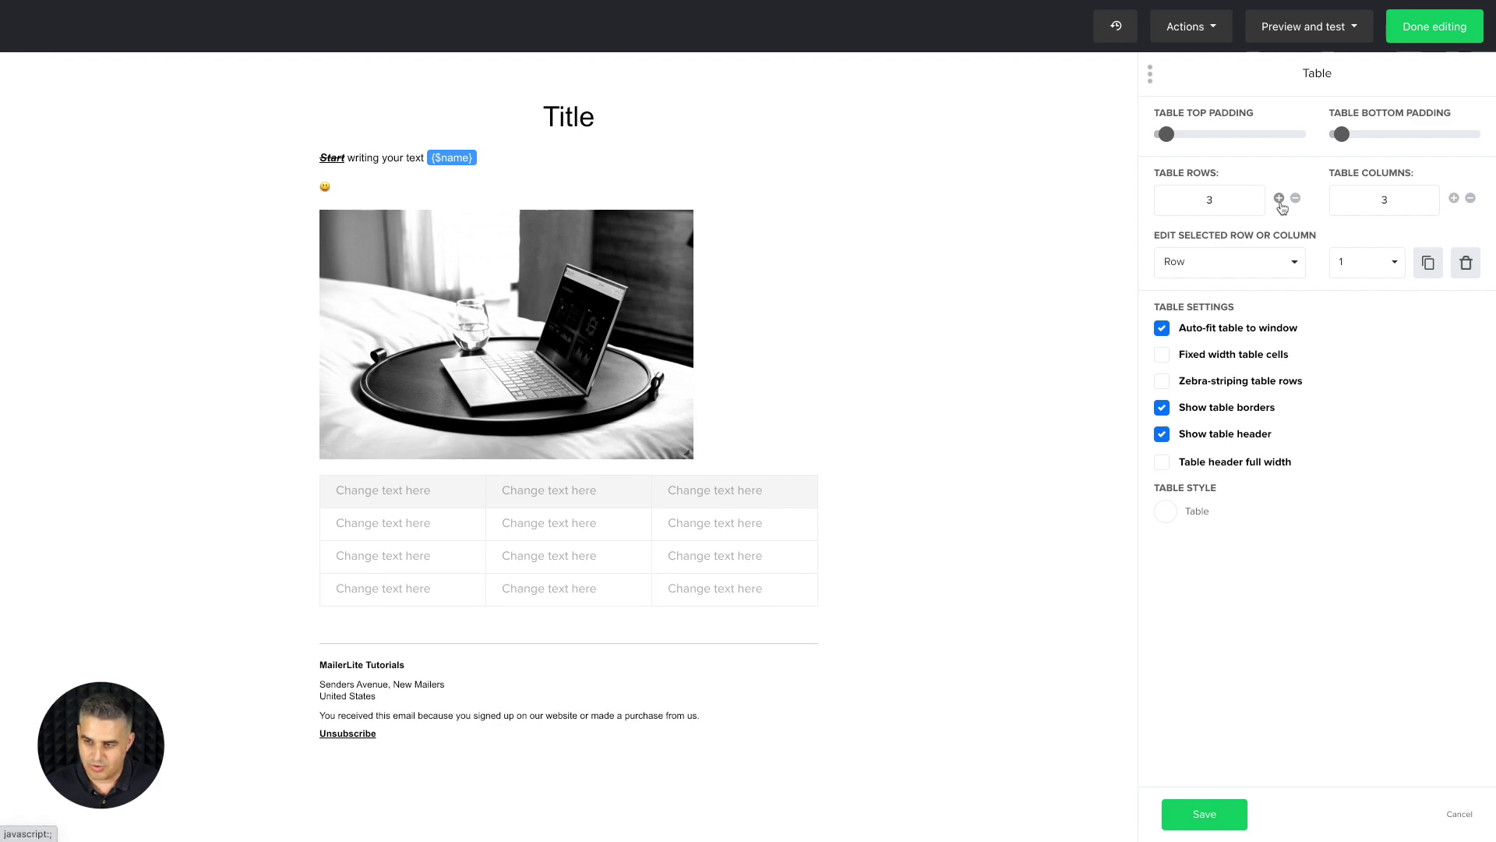
{"action": "left_click", "coordinate": [1454, 199]}
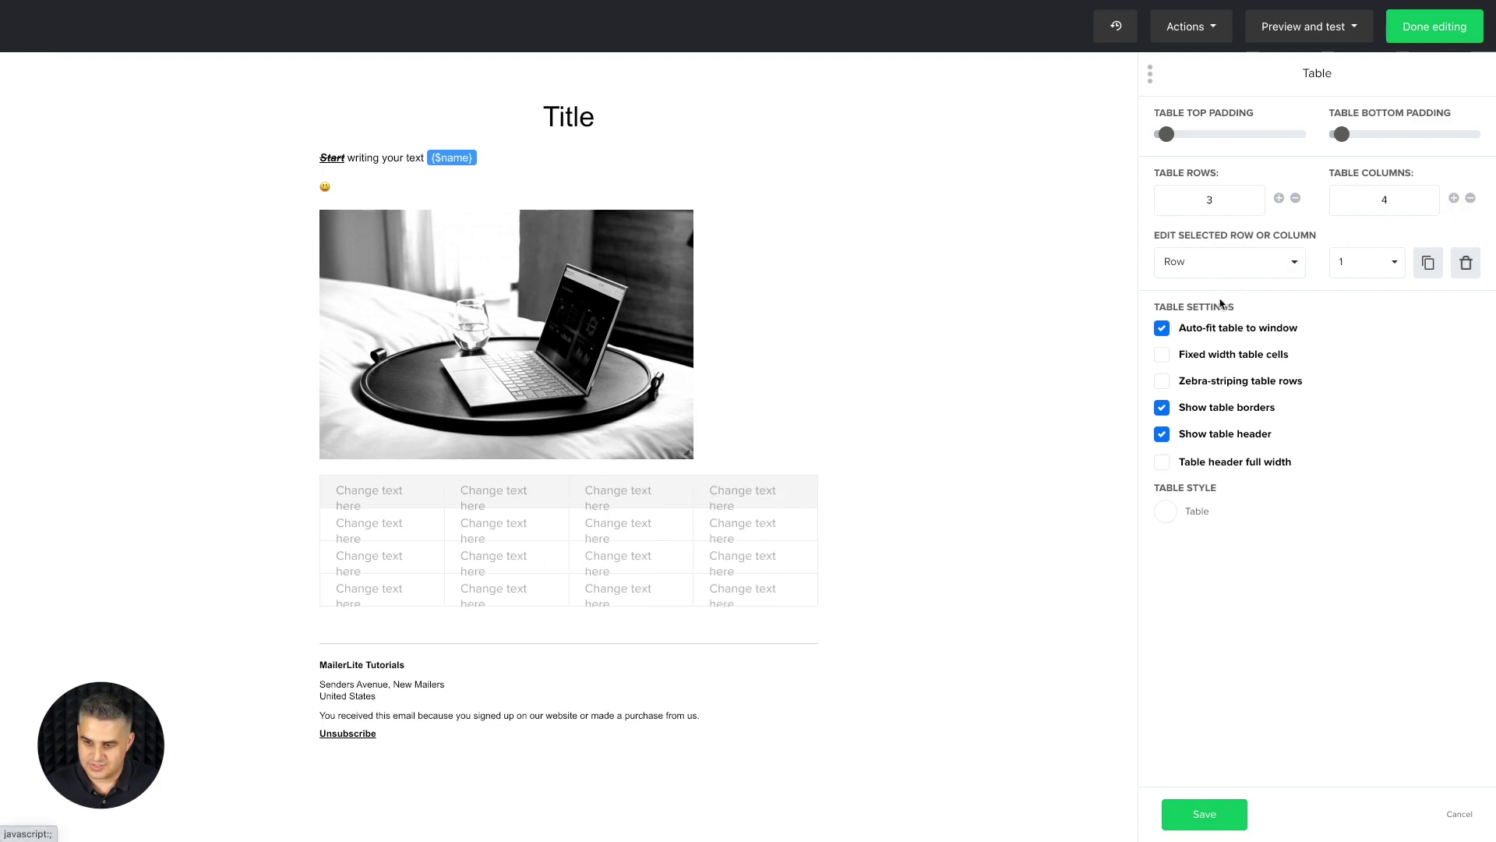
{"action": "left_click", "coordinate": [1161, 381]}
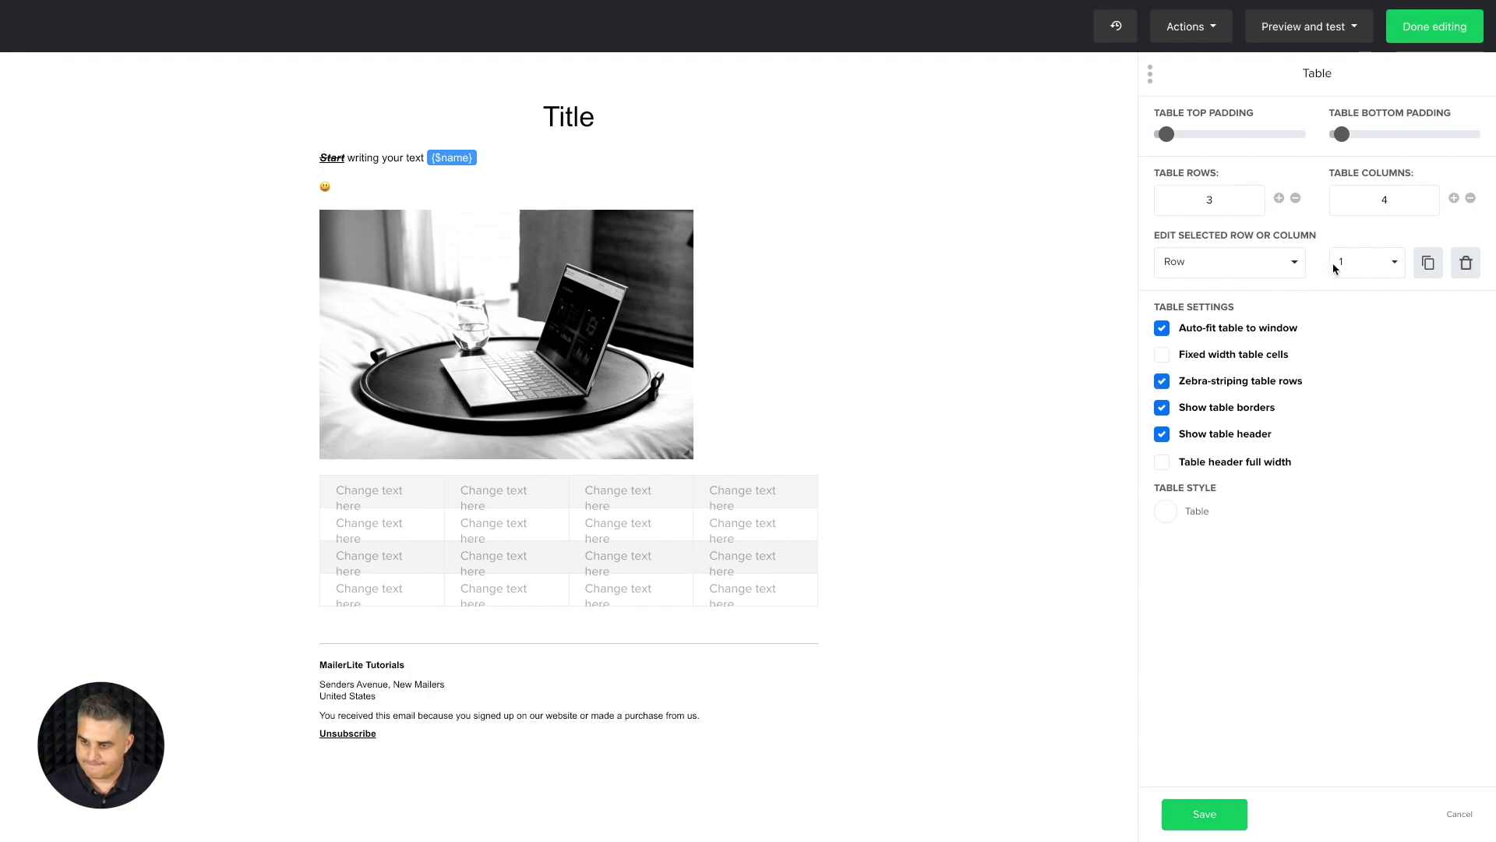
{"action": "left_click", "coordinate": [1470, 199]}
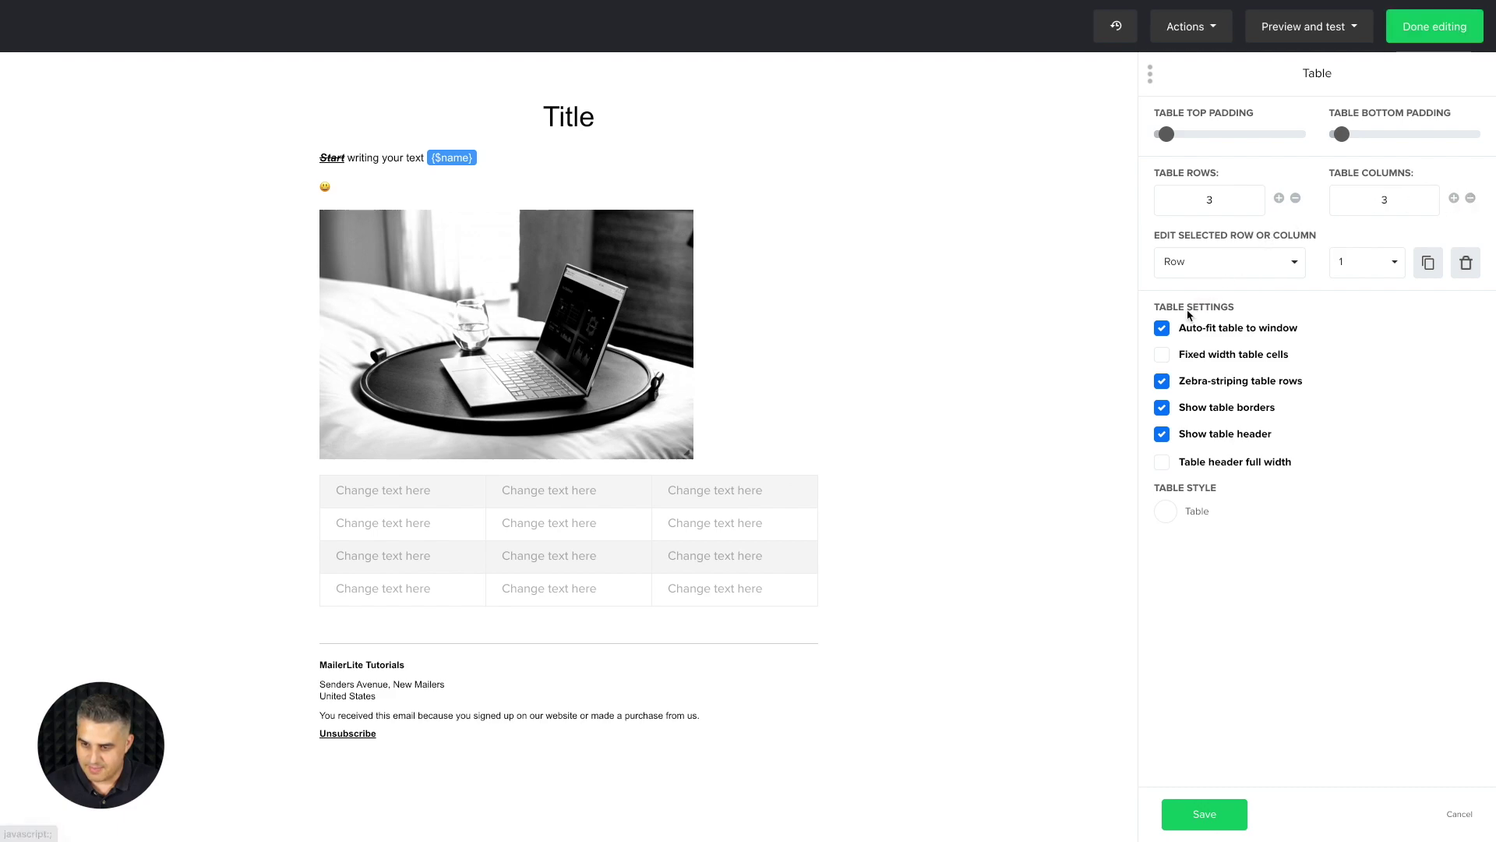
{"action": "left_click", "coordinate": [1162, 463]}
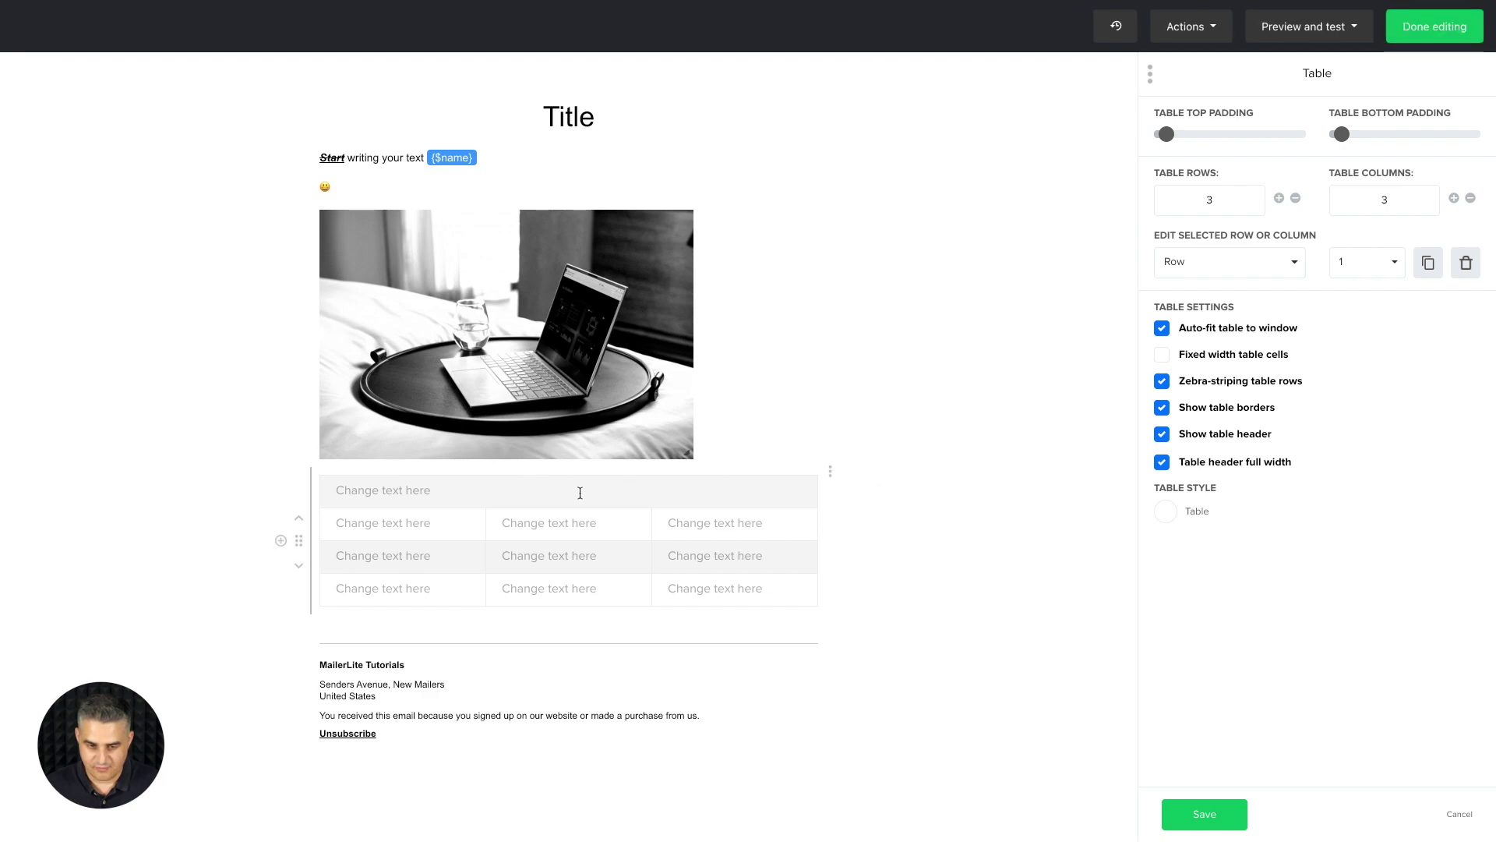
Step: Try a black #000000 border in the table style and discard the changes made in the table settings
{"action": "left_click", "coordinate": [1167, 513]}
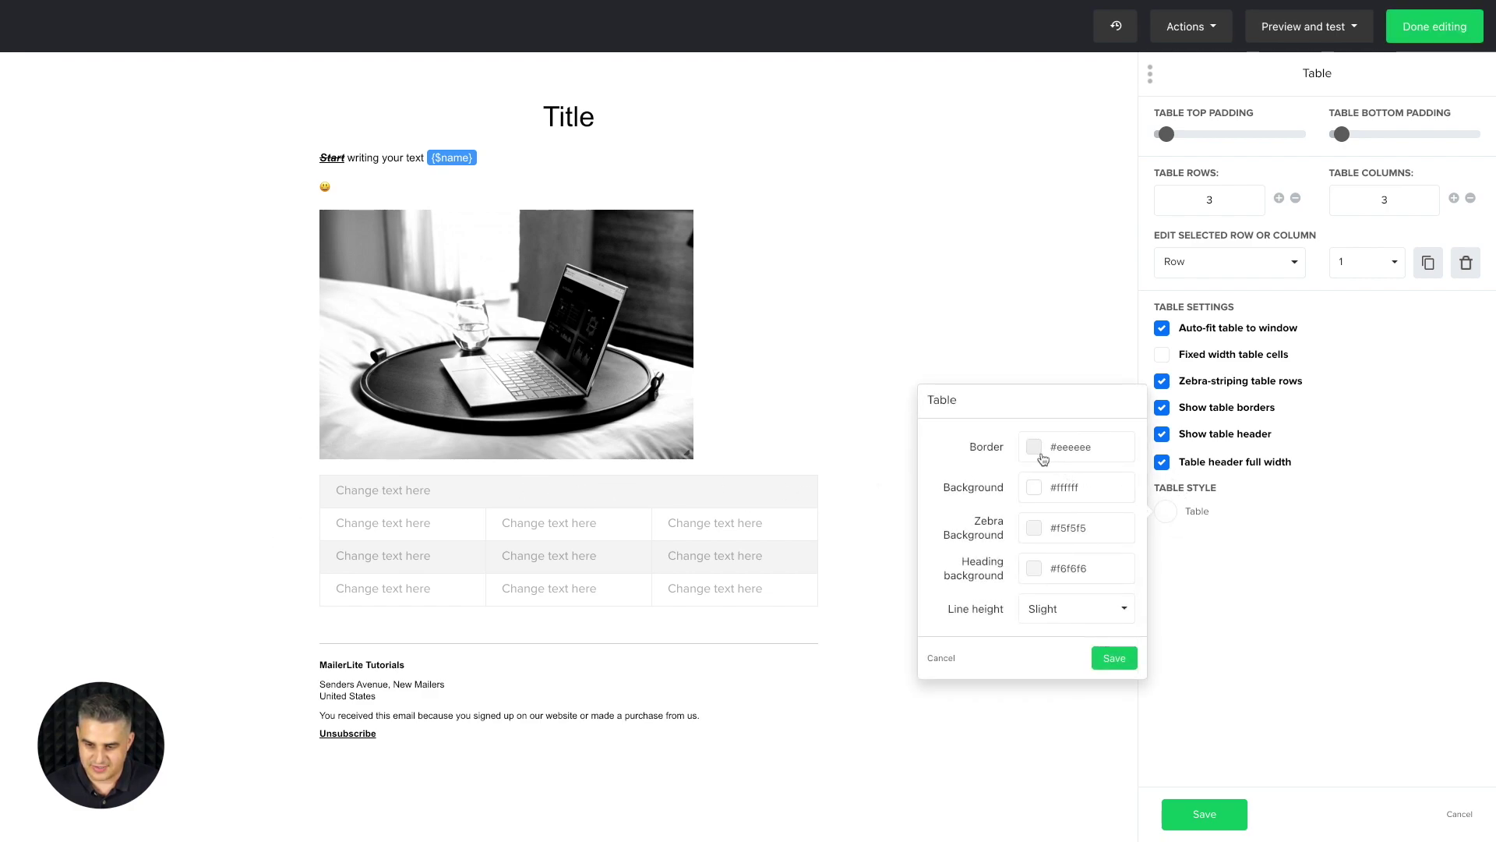
{"action": "left_click", "coordinate": [1034, 450]}
{"action": "left_click", "coordinate": [1057, 503]}
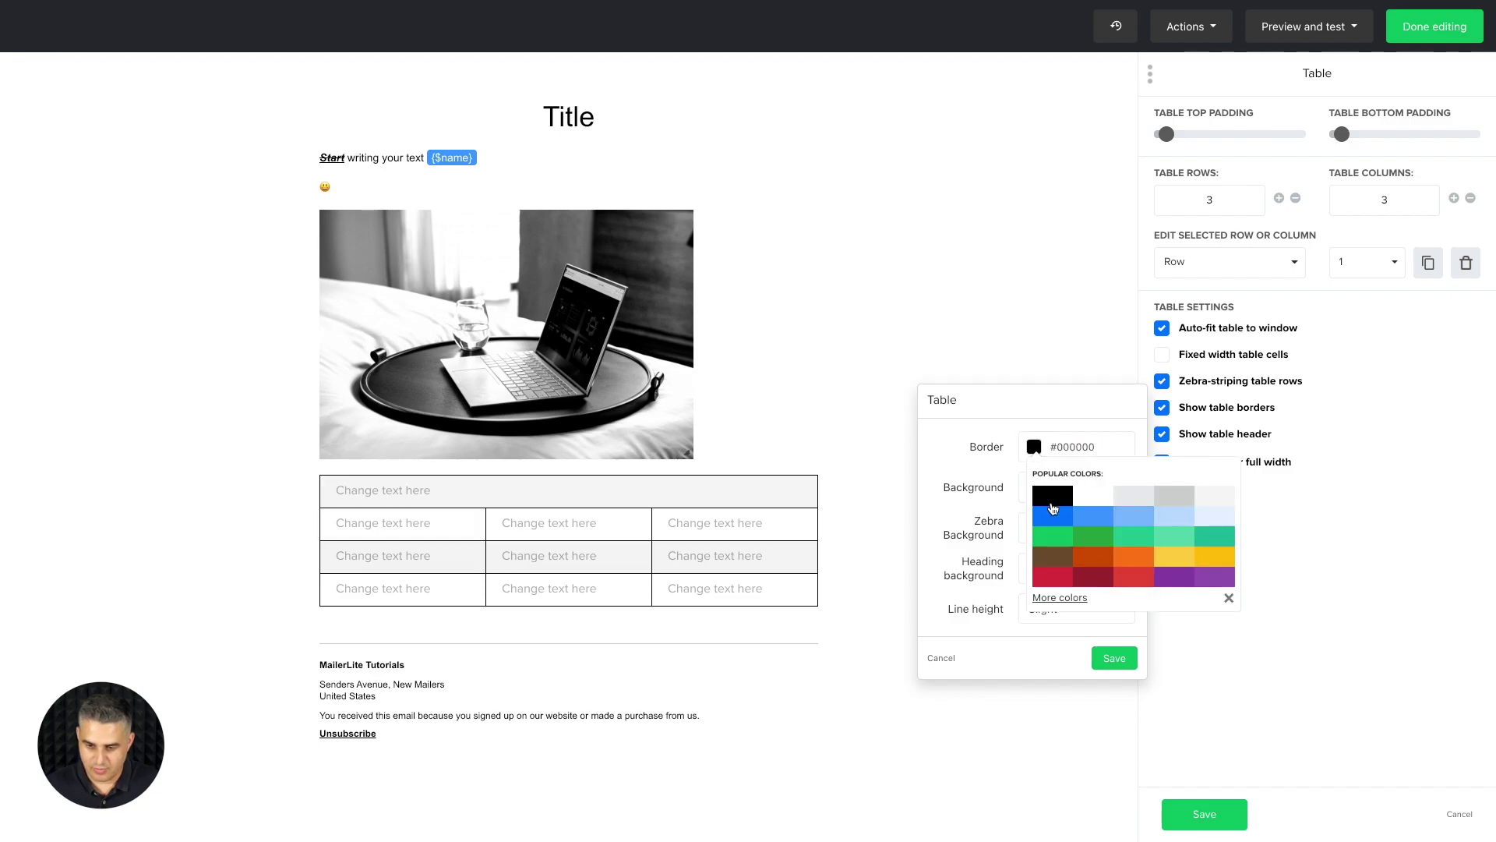
{"action": "left_click", "coordinate": [1114, 658]}
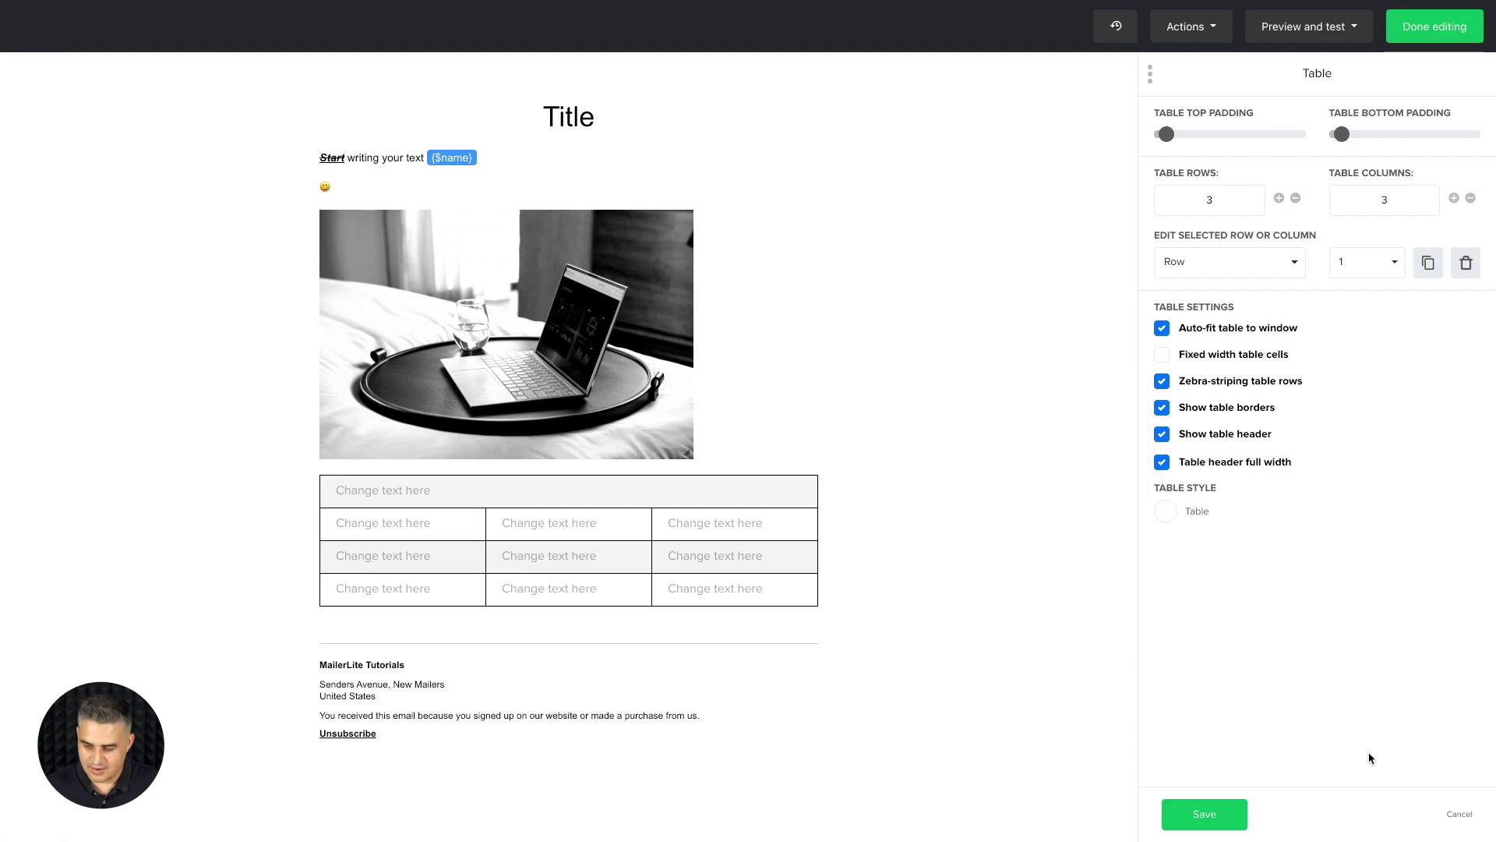
{"action": "left_click", "coordinate": [1460, 813]}
Step: Duplicate the table block and delete the copy below it
{"action": "mouse_move", "coordinate": [832, 481]}
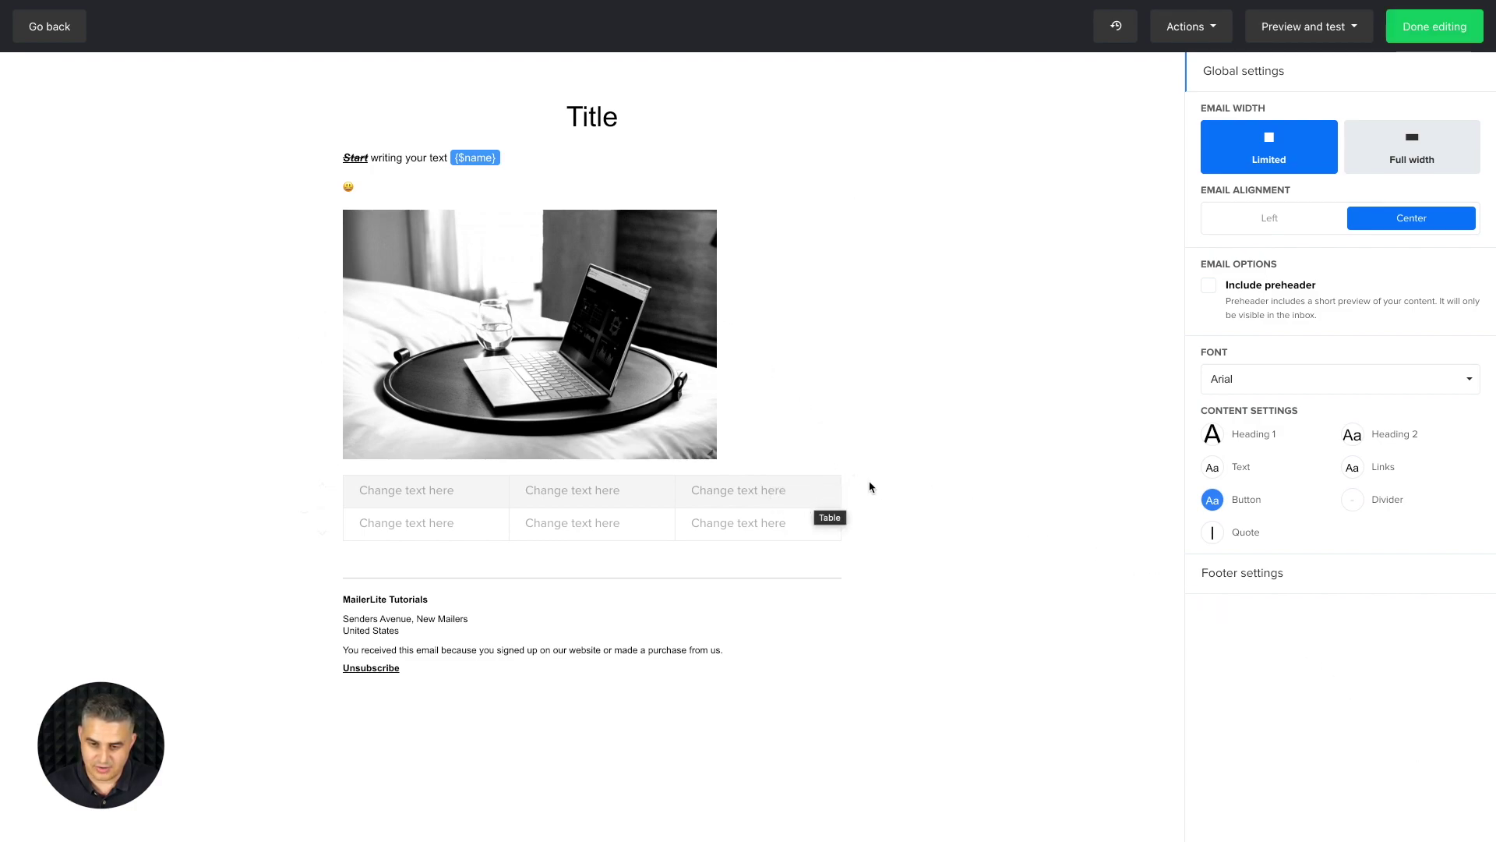
{"action": "left_click", "coordinate": [831, 496]}
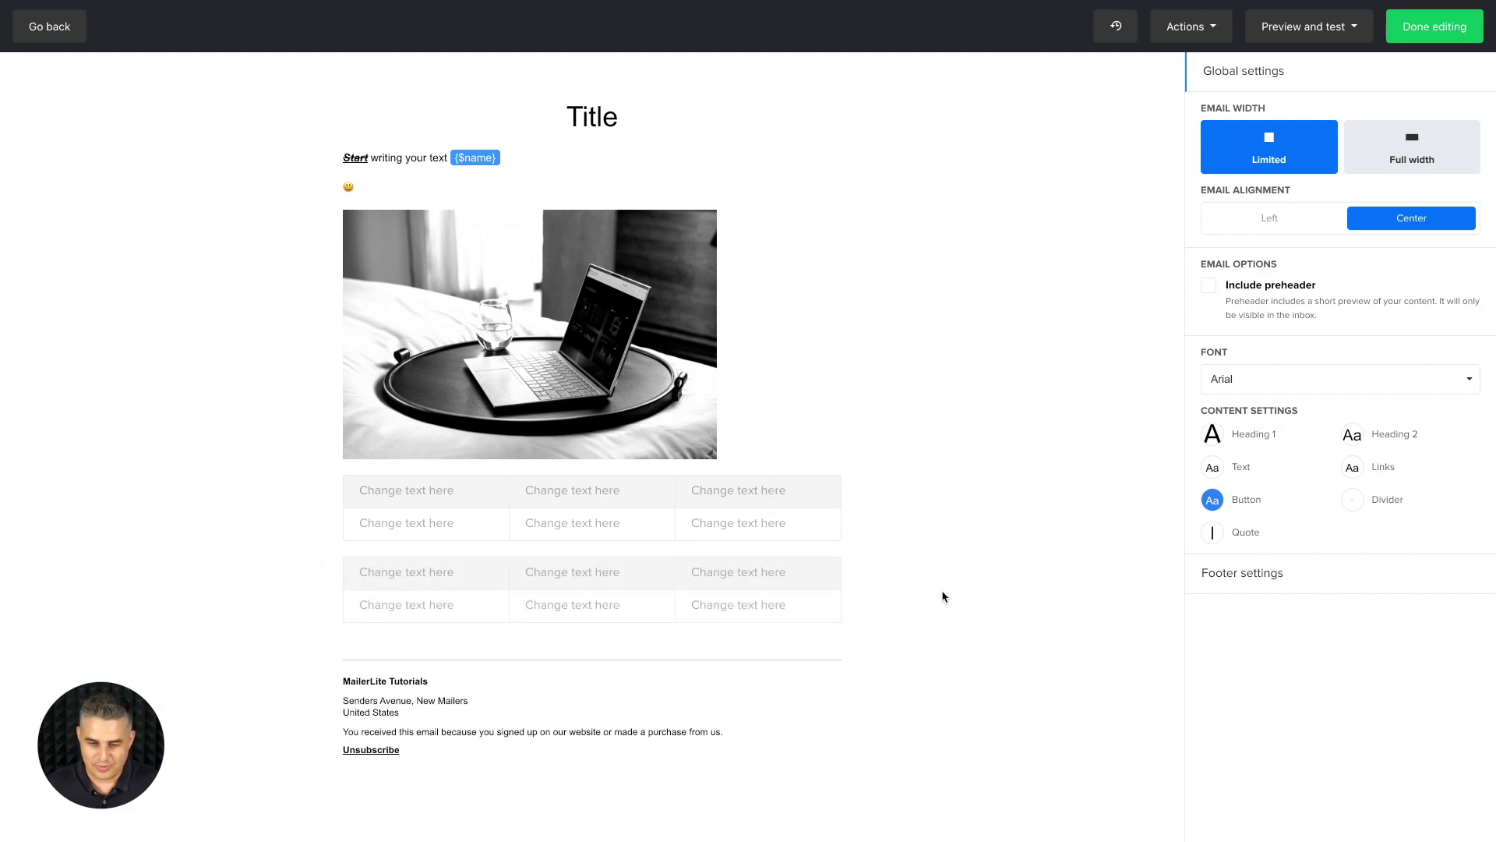
{"action": "mouse_move", "coordinate": [852, 561]}
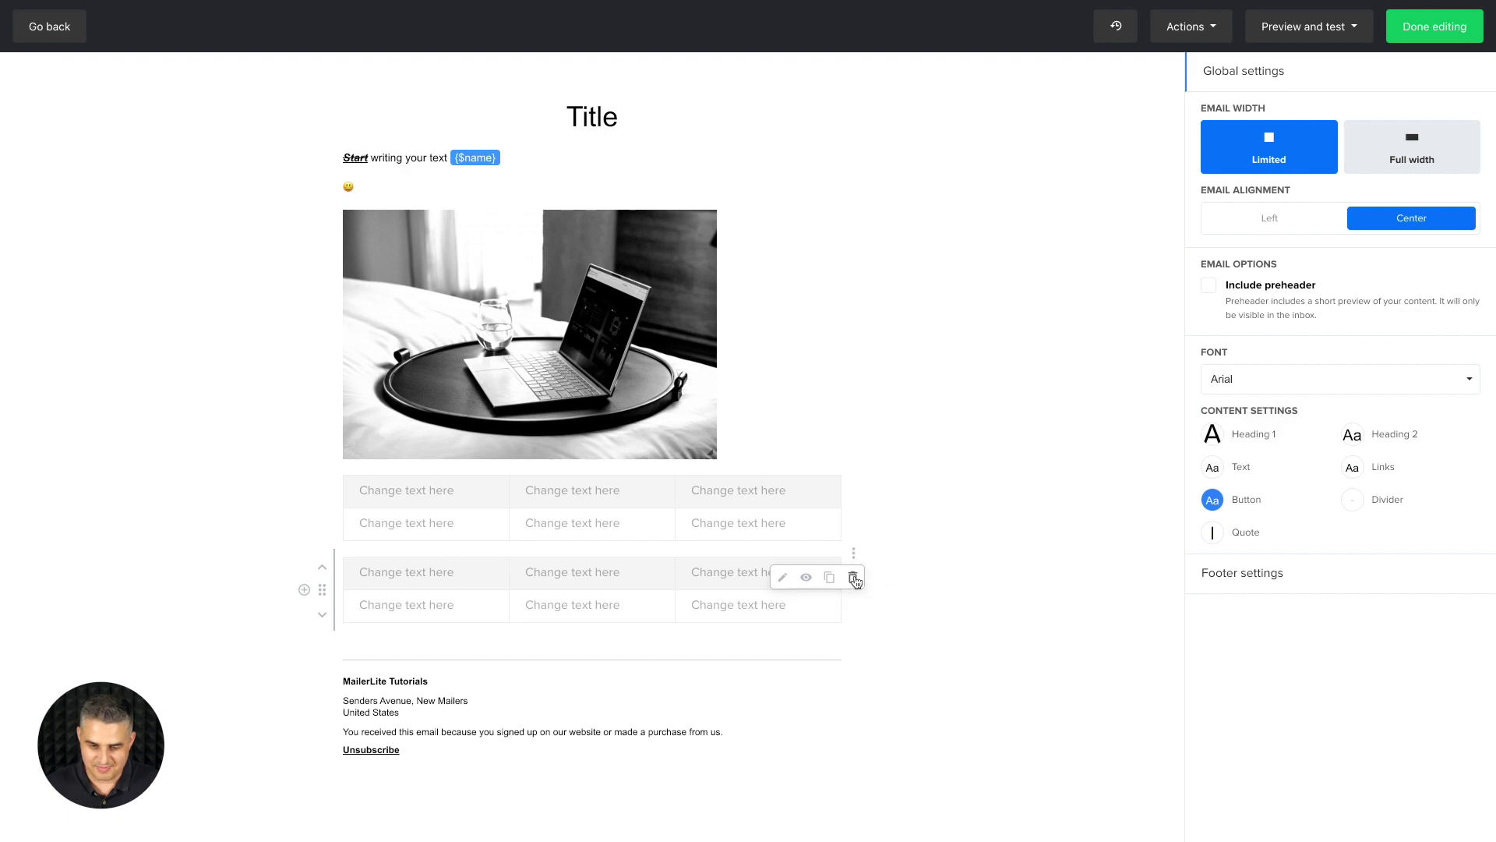
{"action": "left_click", "coordinate": [855, 578]}
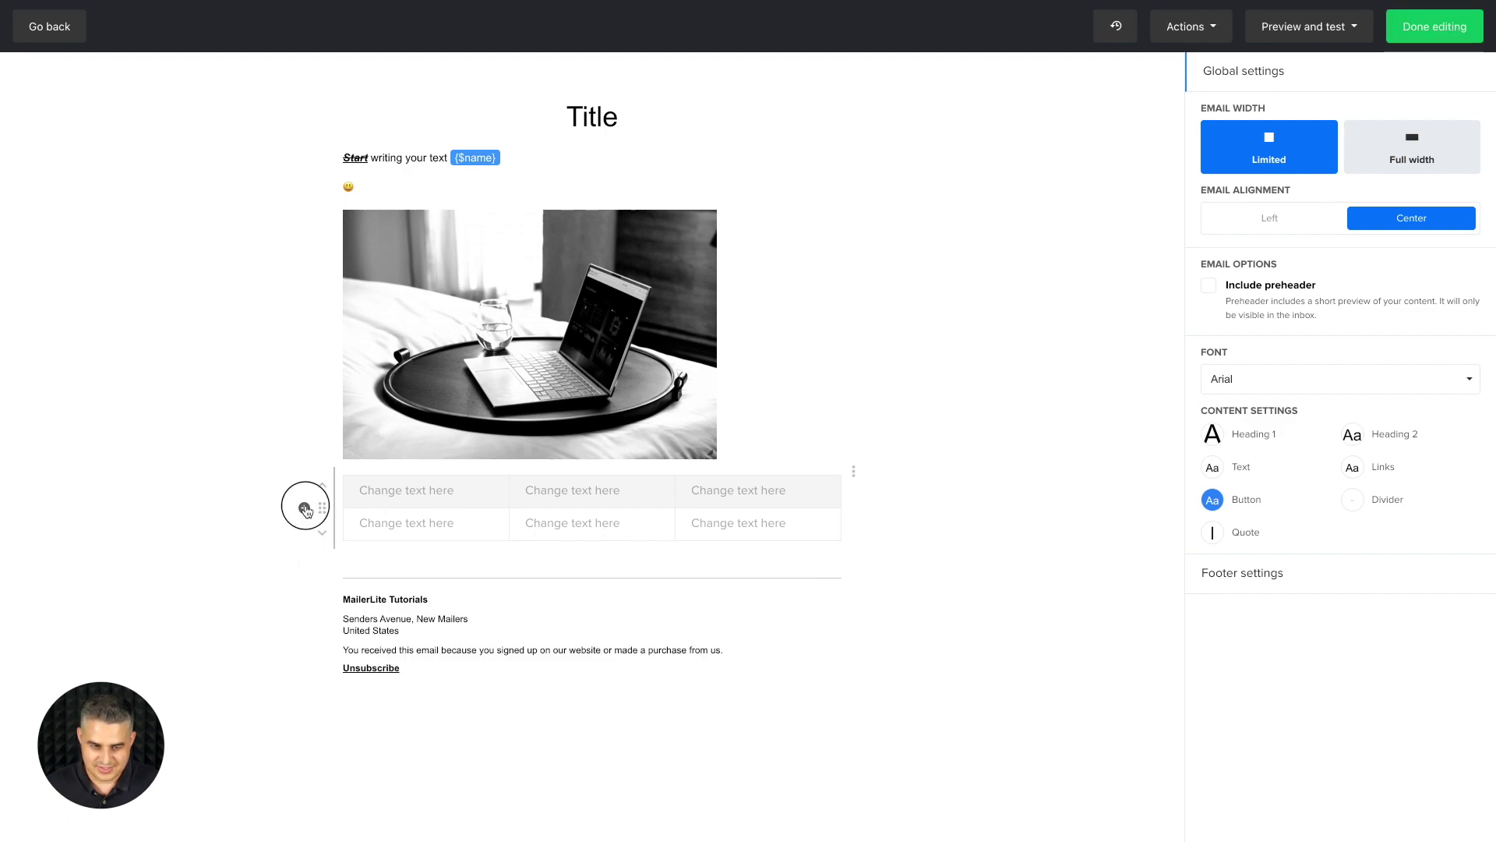
Step: Insert a Signature block below the table and replace its sample signature with a hand-drawn one
{"action": "left_click", "coordinate": [304, 508]}
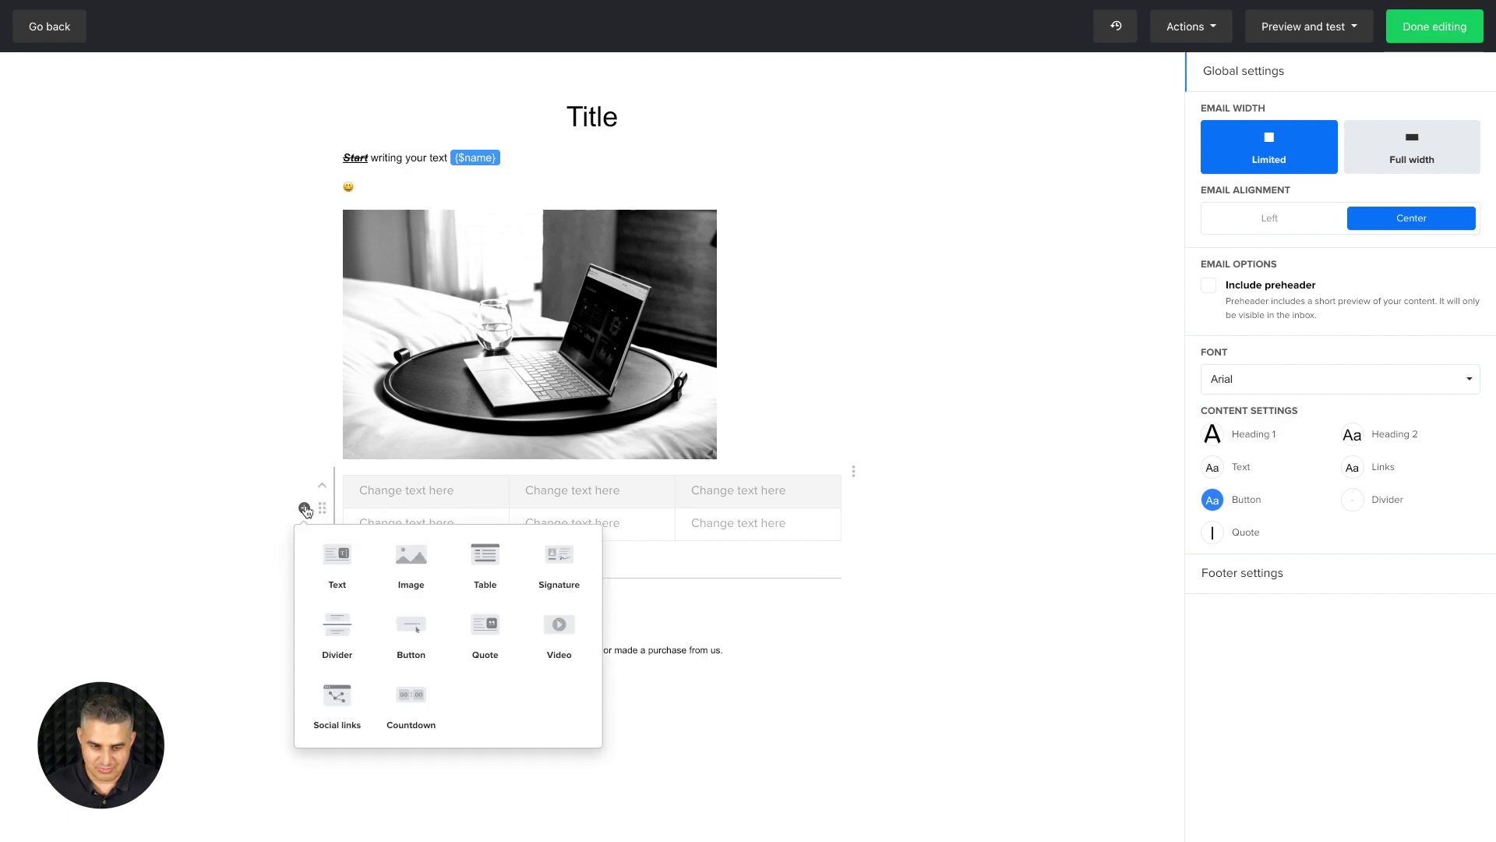
{"action": "left_click", "coordinate": [559, 581]}
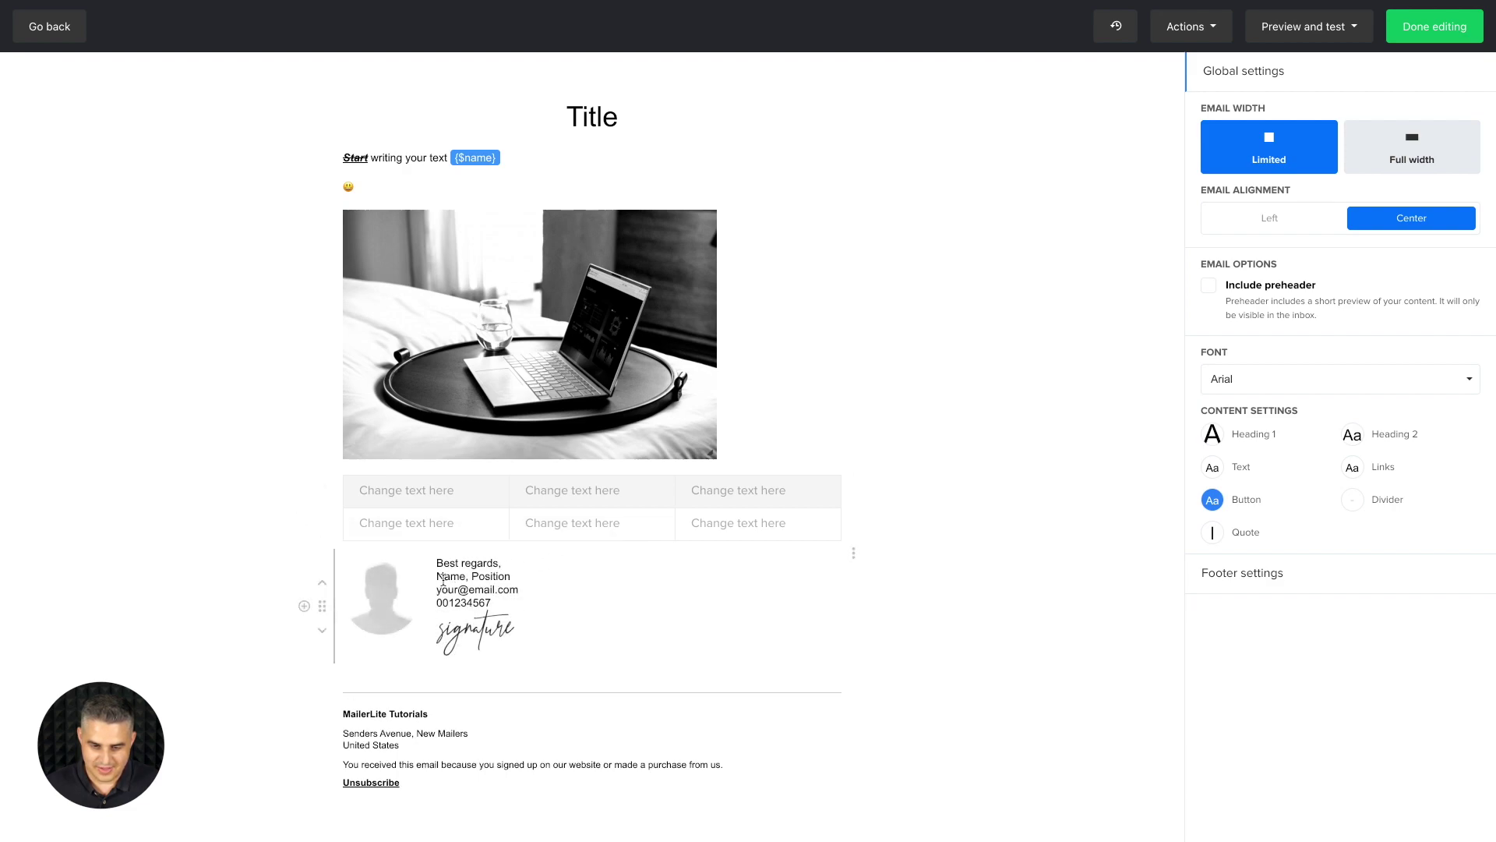
{"action": "left_click", "coordinate": [460, 631]}
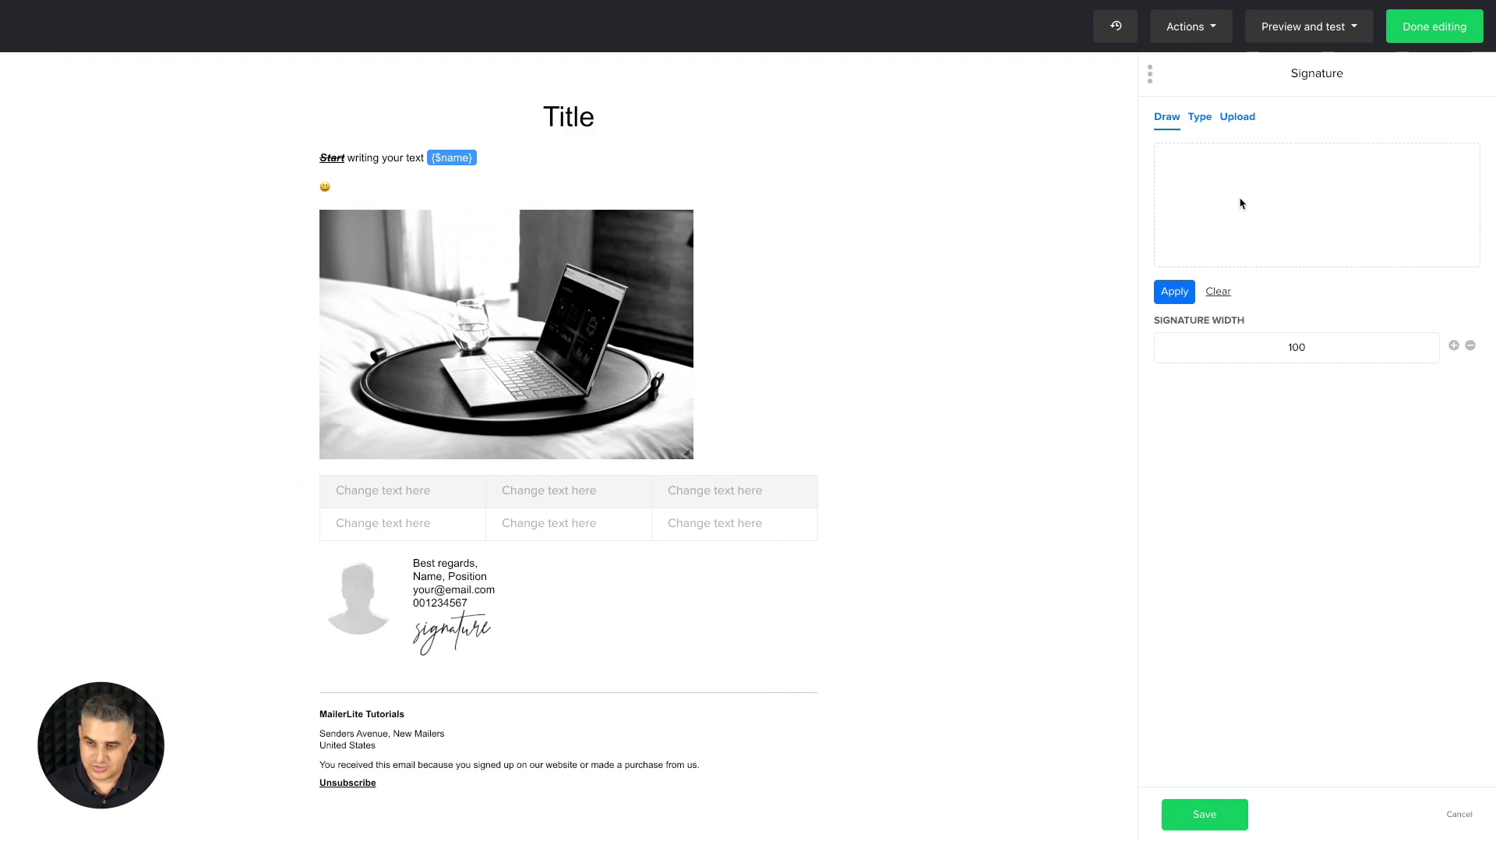
{"action": "mouse_move", "coordinate": [1191, 233]}
{"action": "left_mouse_down"}
{"action": "mouse_move", "coordinate": [1317, 148]}
{"action": "mouse_move", "coordinate": [1272, 229]}
{"action": "mouse_move", "coordinate": [1333, 234]}
{"action": "mouse_move", "coordinate": [1412, 189]}
{"action": "mouse_move", "coordinate": [1406, 228]}
{"action": "mouse_move", "coordinate": [1332, 233]}
{"action": "left_mouse_up"}
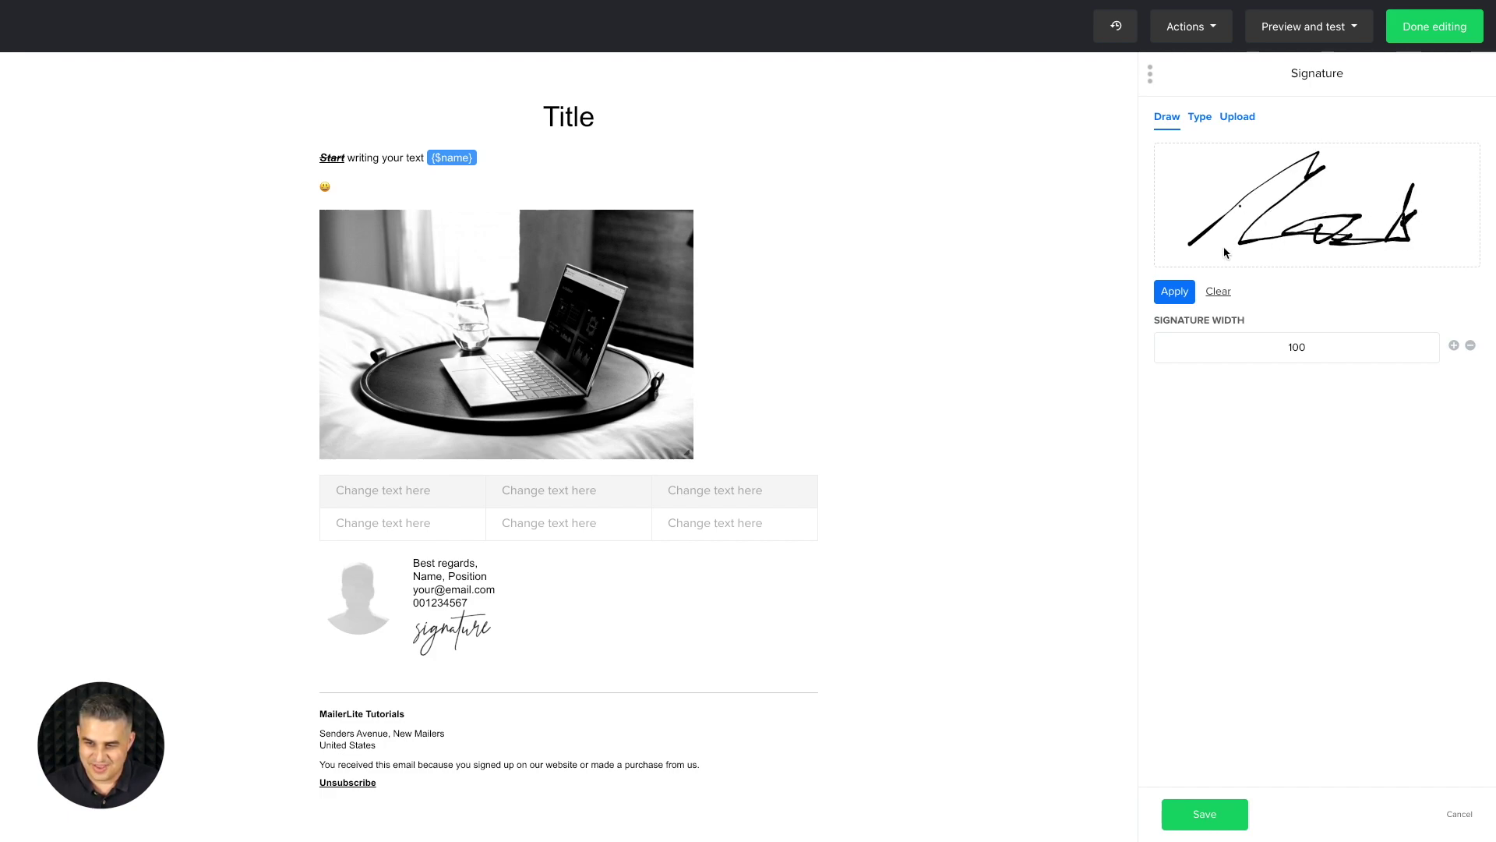
{"action": "left_click", "coordinate": [1188, 292]}
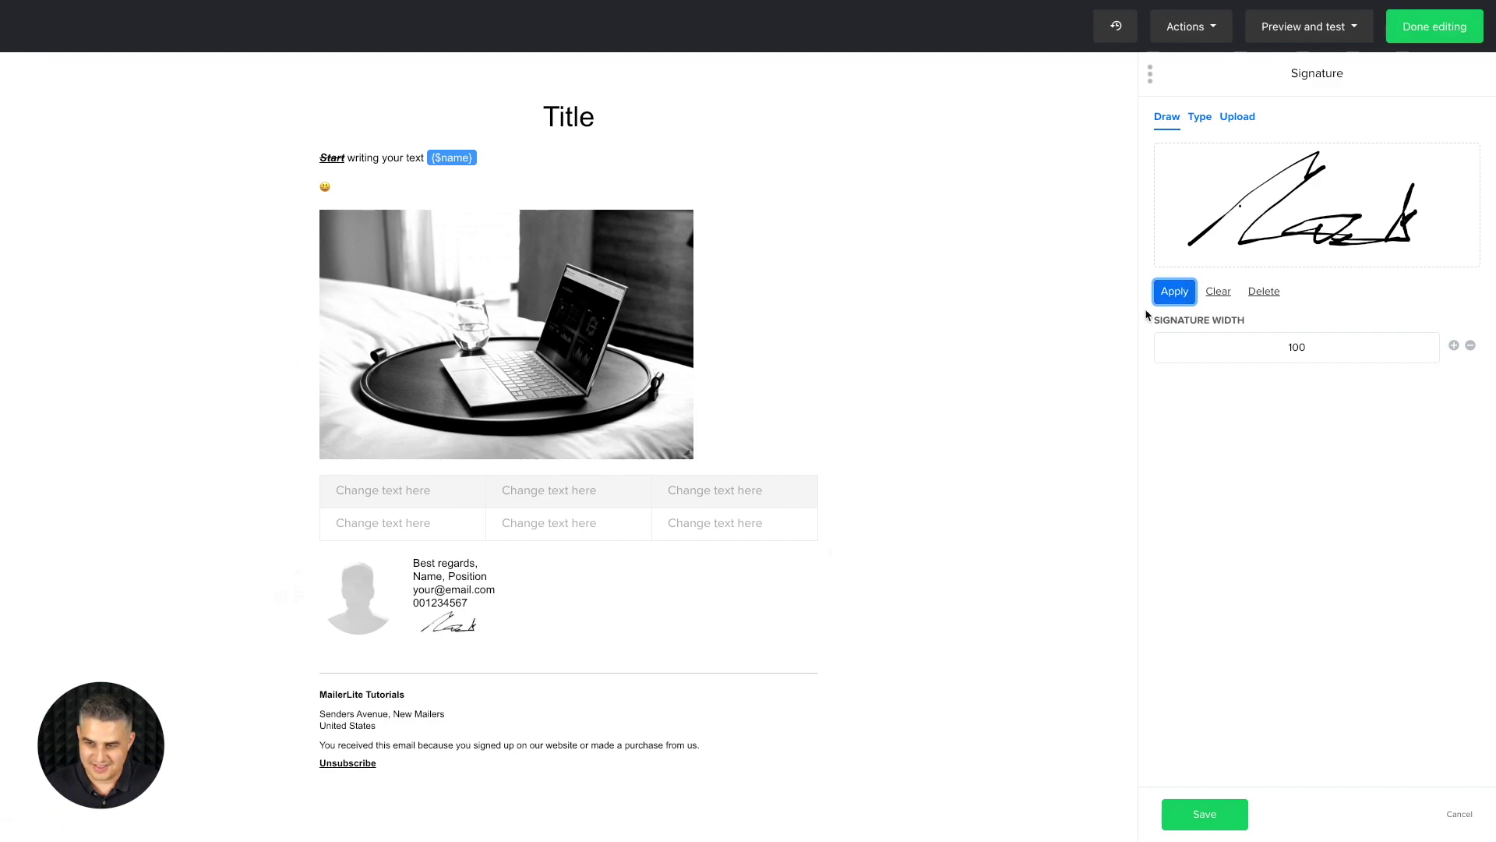
Step: Try a typed signature made from the sender's first name and discard the signature changes
{"action": "left_click", "coordinate": [1202, 118]}
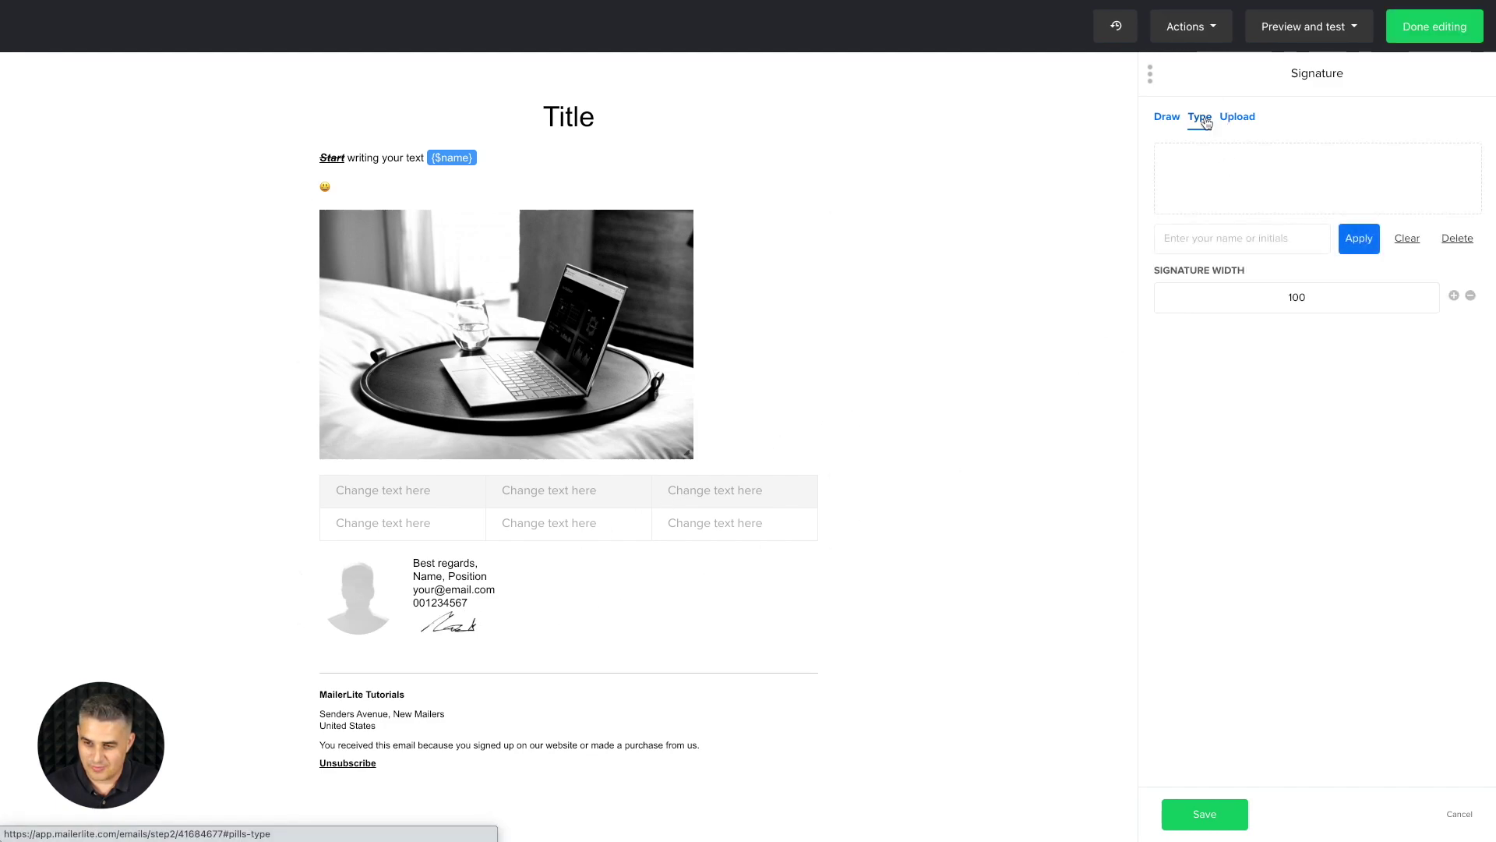
{"action": "left_click", "coordinate": [1188, 236]}
{"action": "type", "text": "Marcin"}
{"action": "left_click", "coordinate": [1360, 240]}
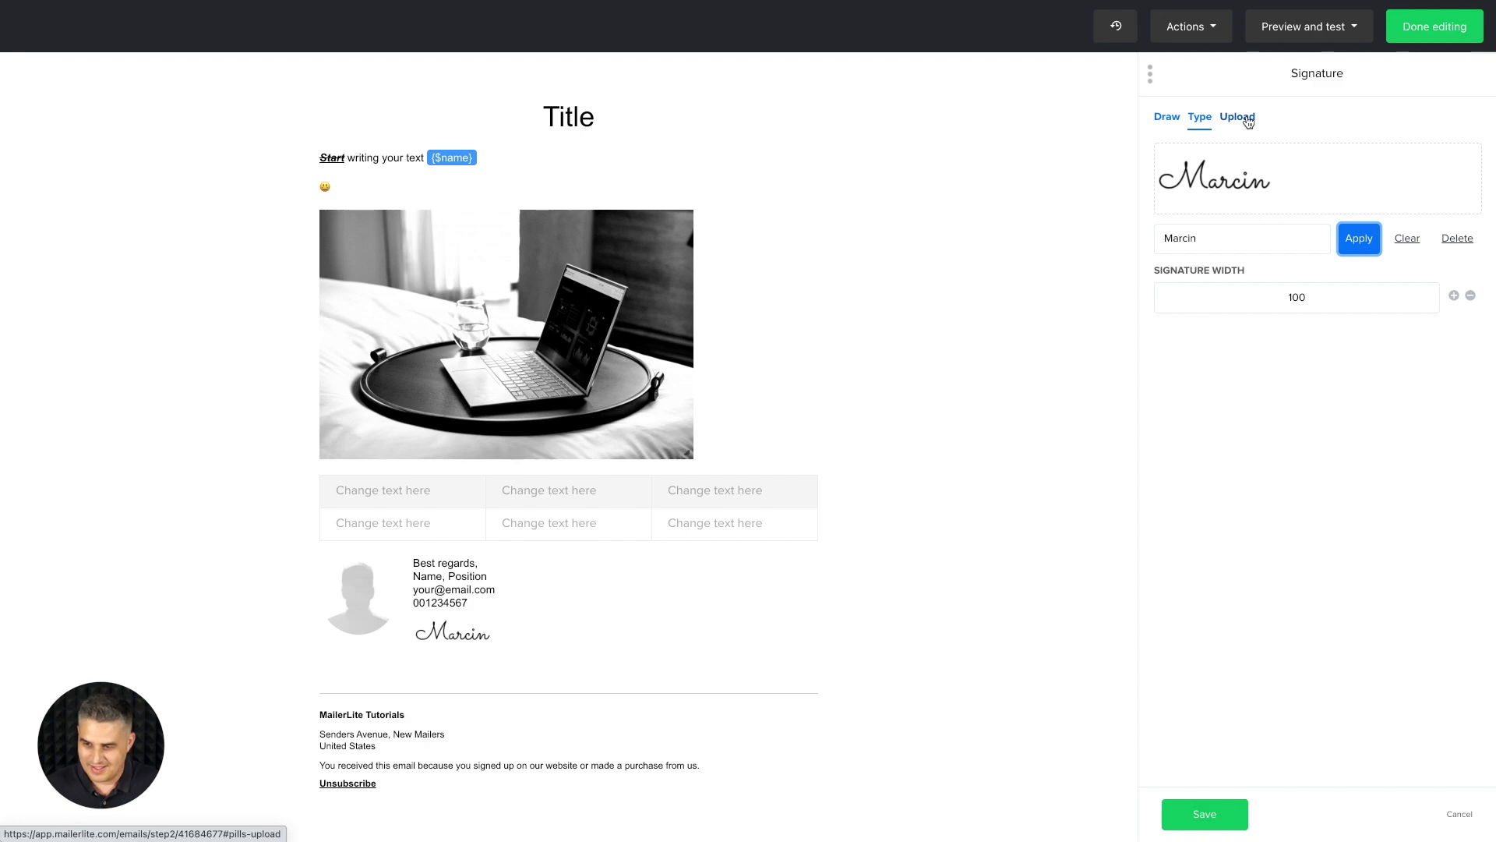
{"action": "left_click", "coordinate": [1458, 813]}
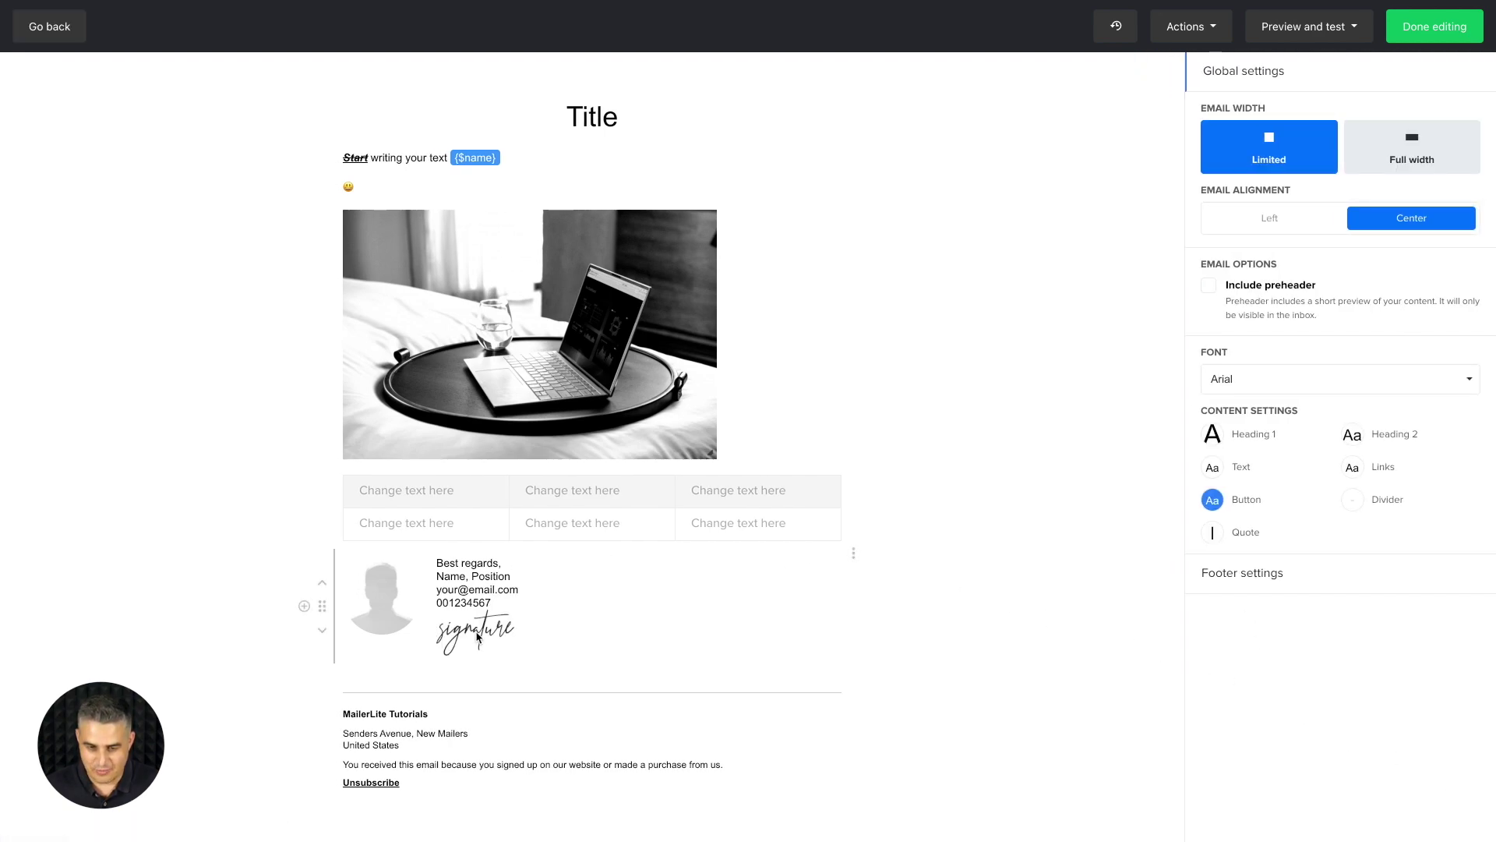
Step: Insert a Divider block below the signature and a Button block below the divider
{"action": "left_click", "coordinate": [304, 605]}
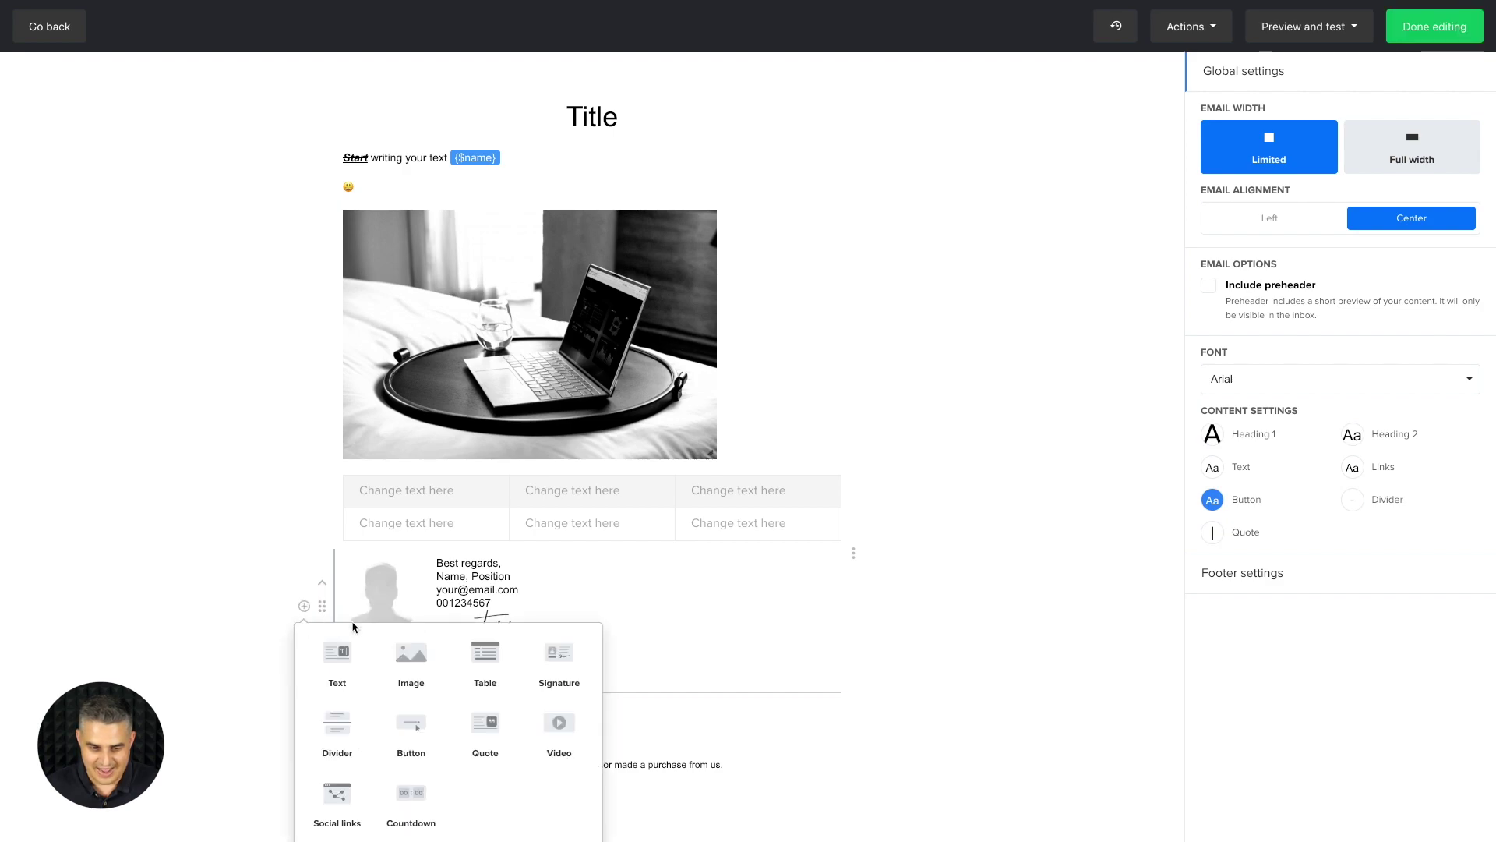
{"action": "left_click", "coordinate": [337, 686]}
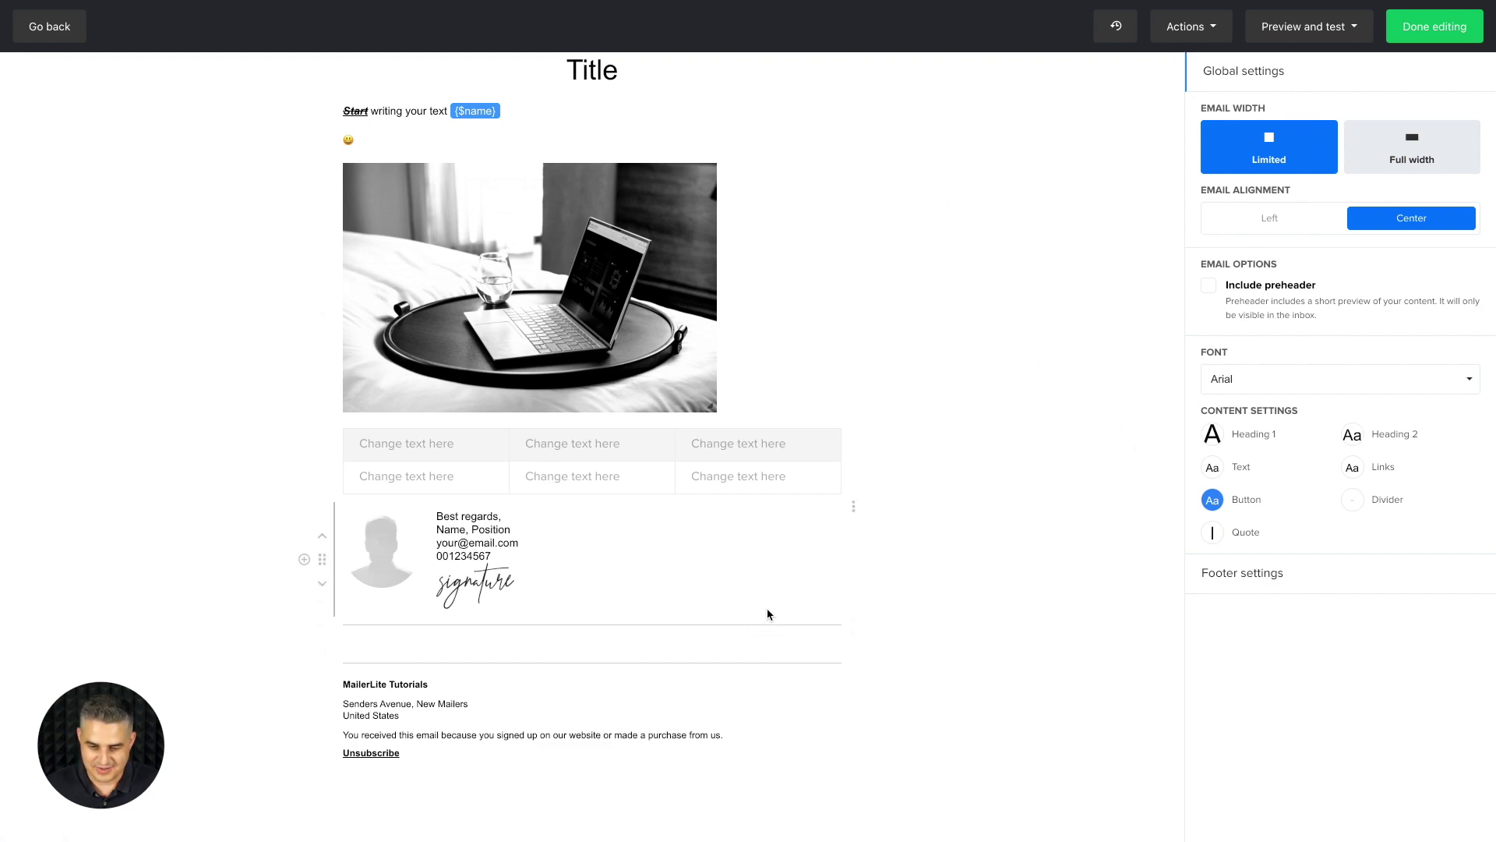
{"action": "left_click", "coordinate": [304, 626]}
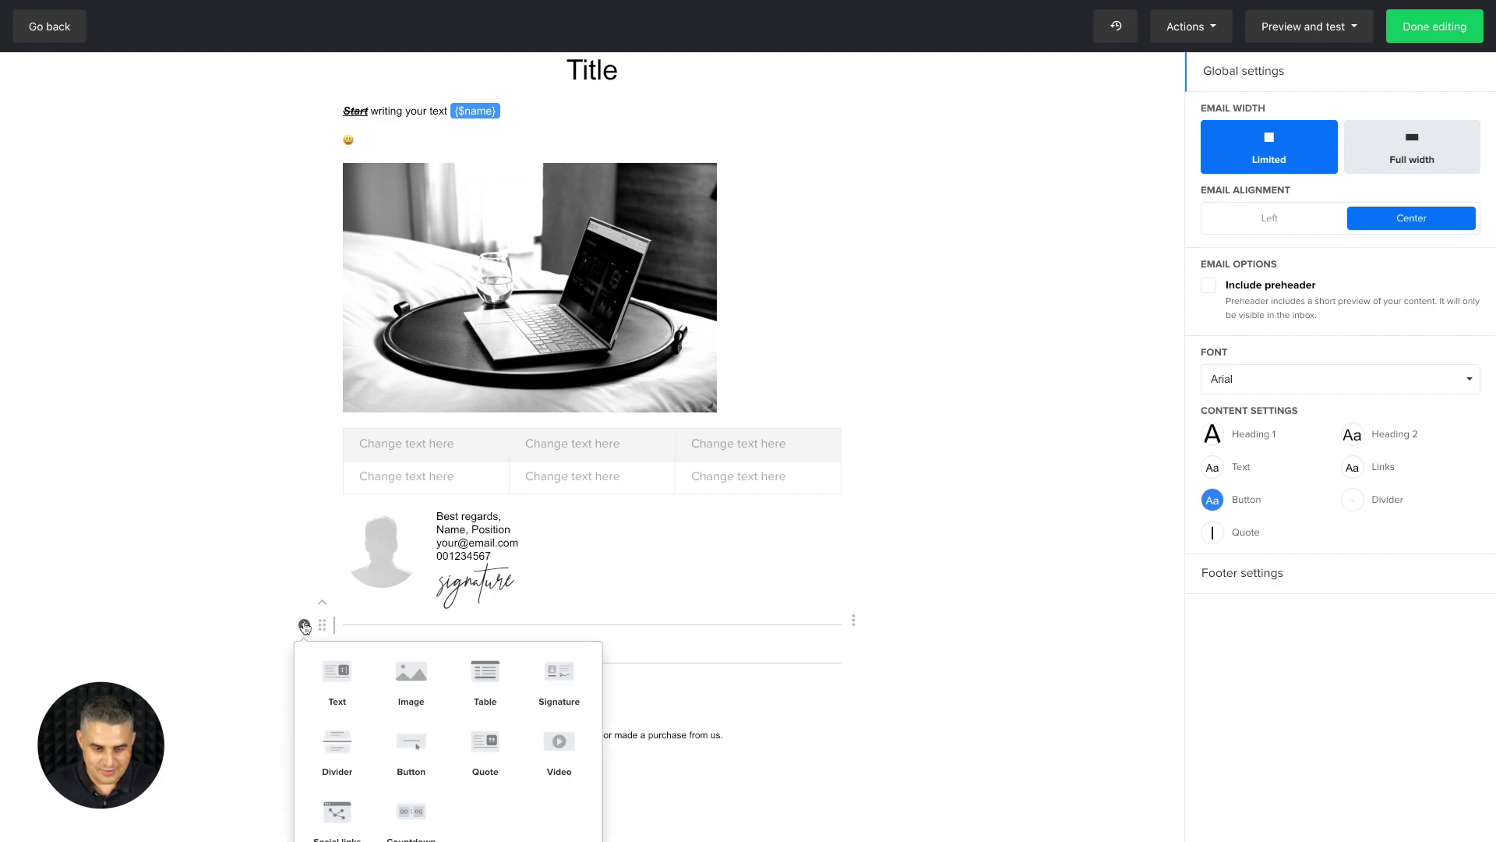
{"action": "left_click", "coordinate": [410, 725]}
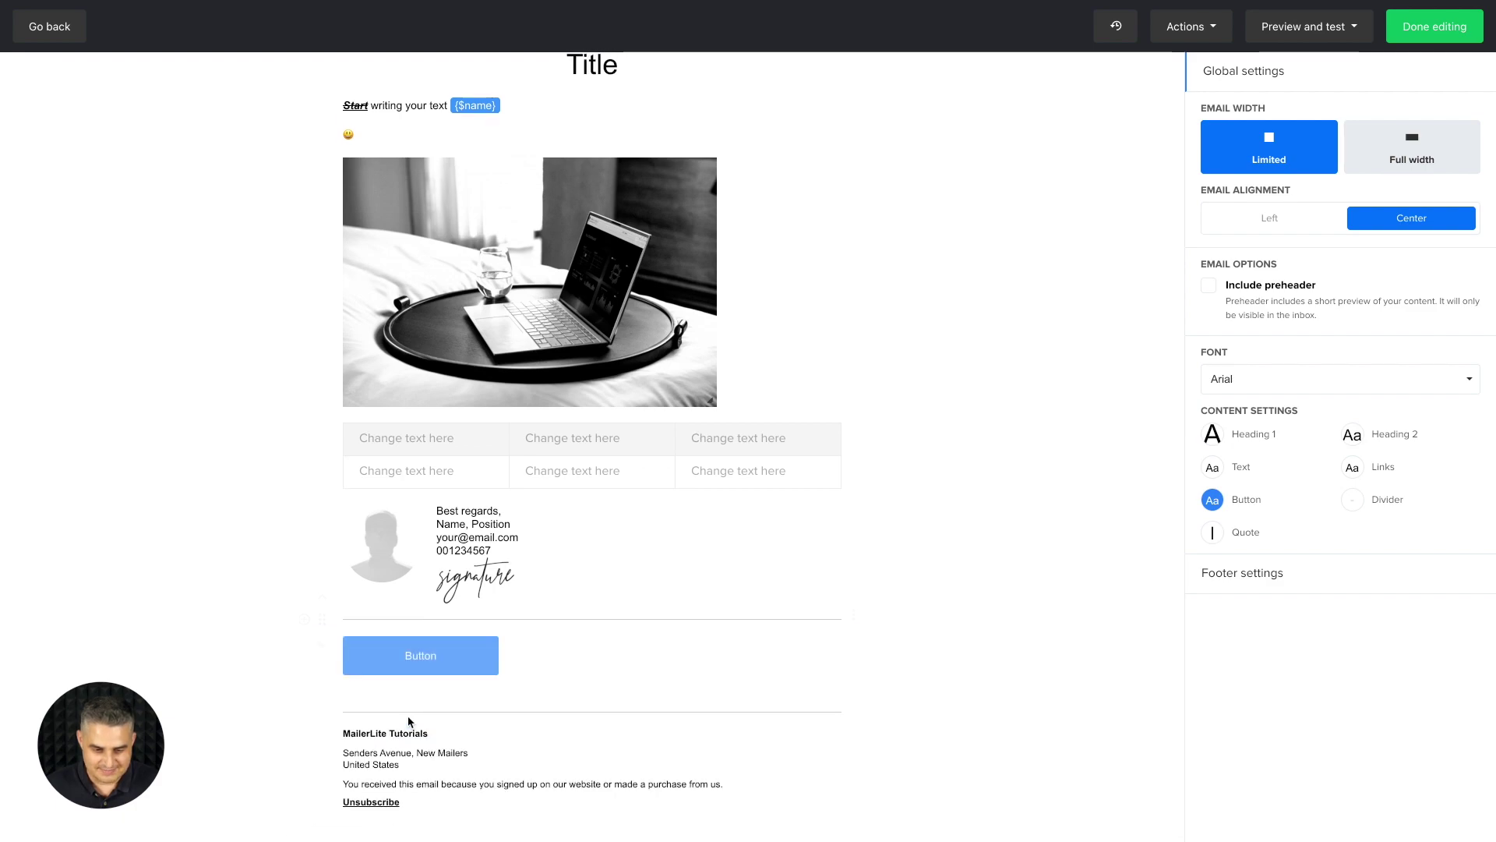
Step: Open the new button's style settings, try center, right and full-width alignment, and return it to left alignment
{"action": "left_click", "coordinate": [442, 659]}
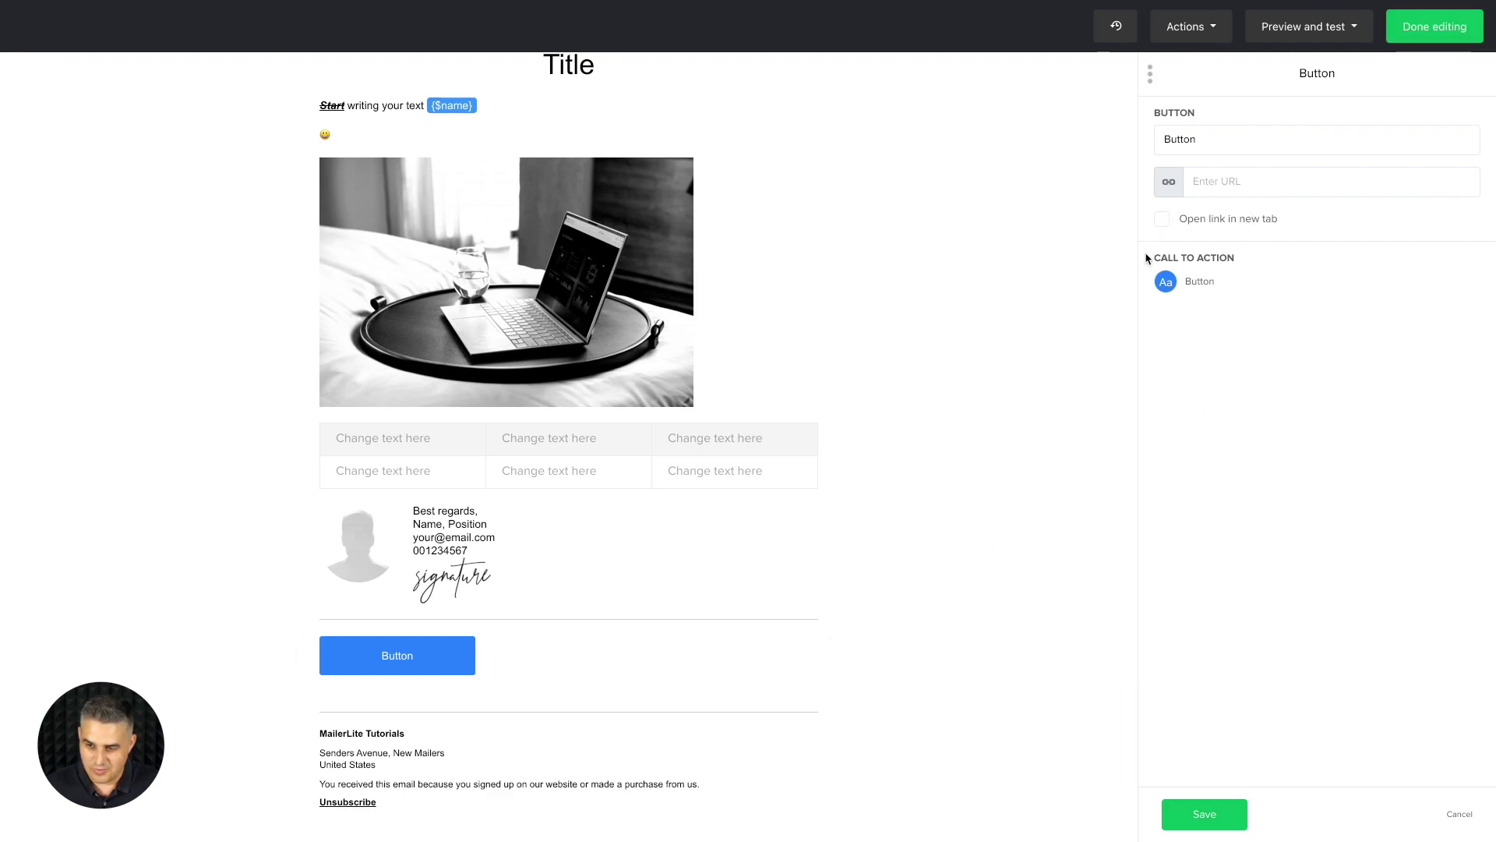
{"action": "left_click", "coordinate": [1165, 283]}
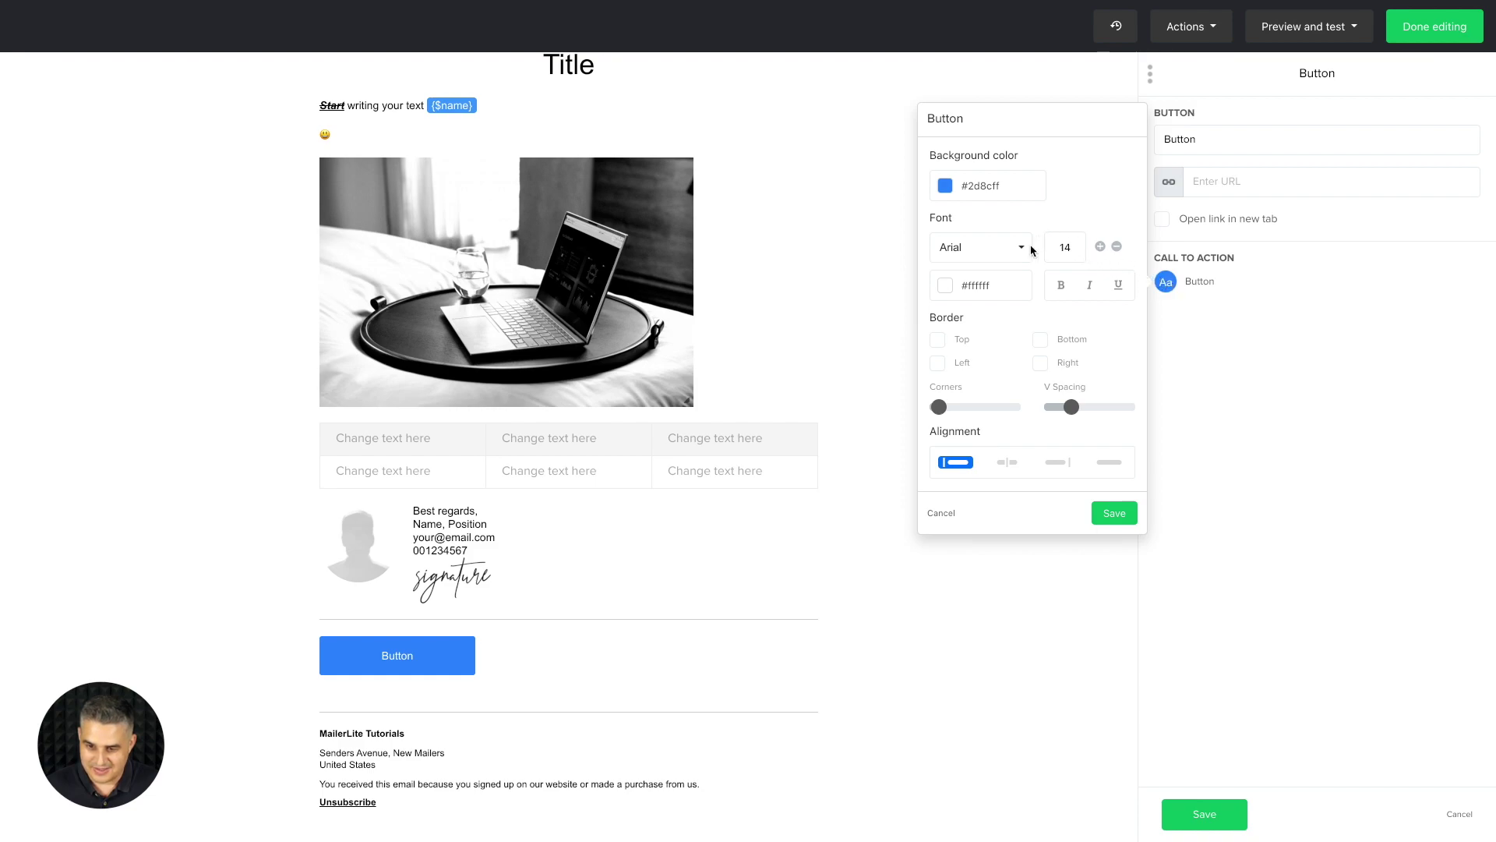
{"action": "left_click", "coordinate": [1004, 463]}
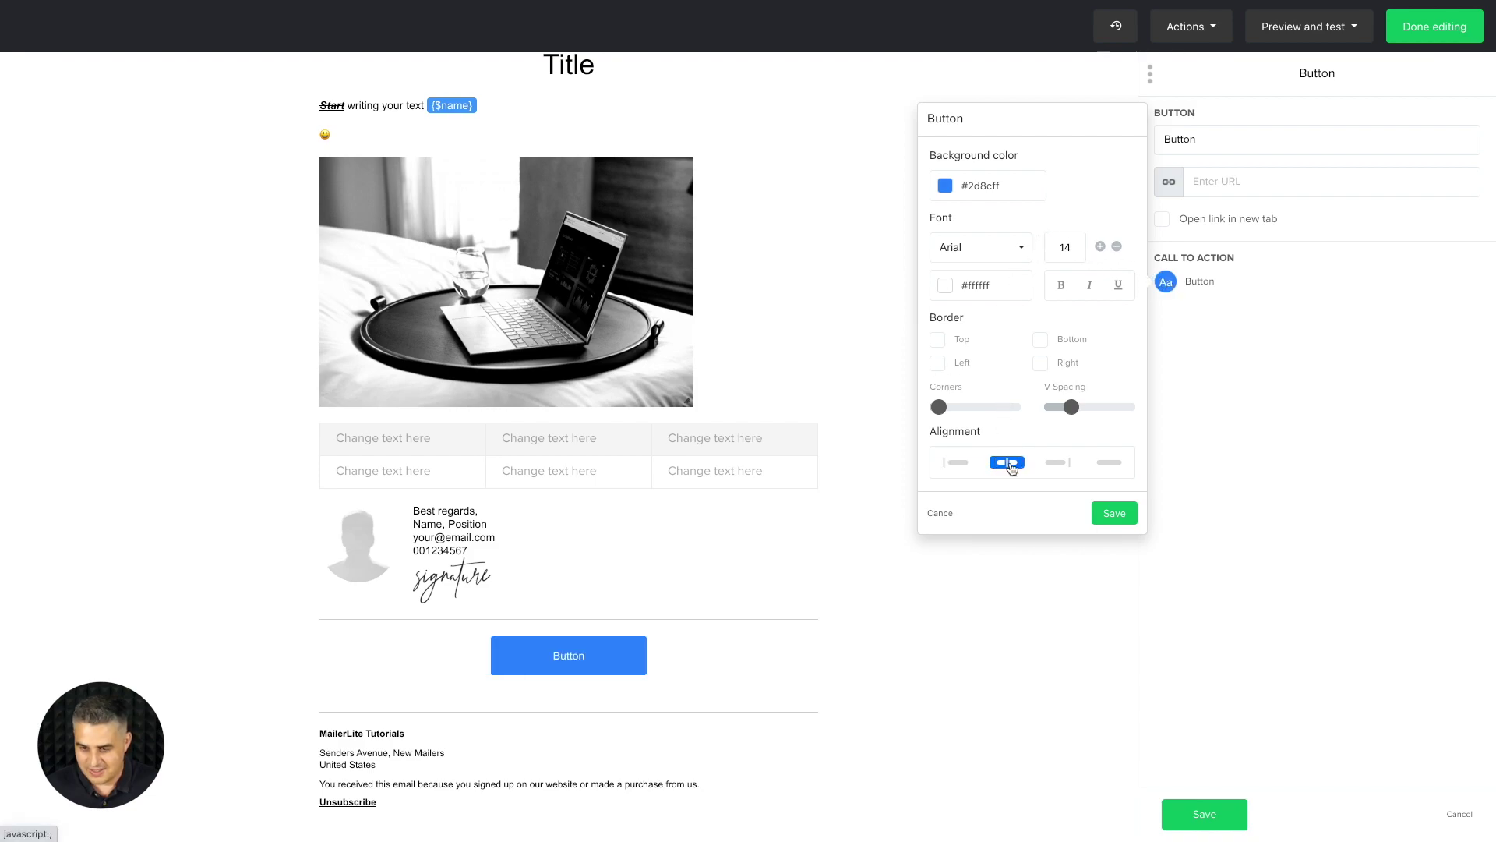
{"action": "left_click", "coordinate": [957, 463]}
{"action": "left_click", "coordinate": [1065, 463]}
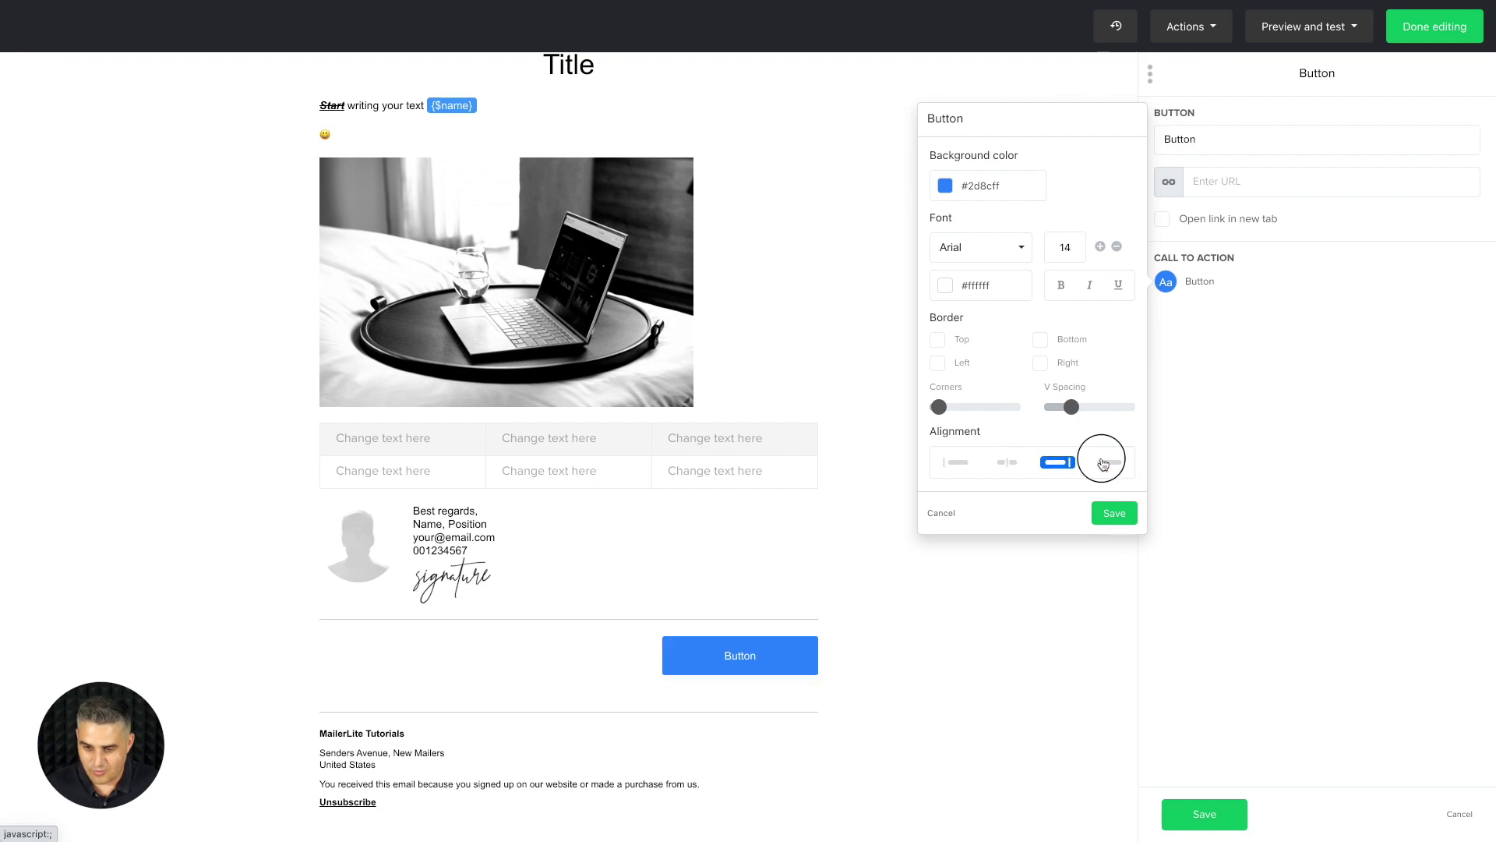
{"action": "left_click", "coordinate": [1105, 464]}
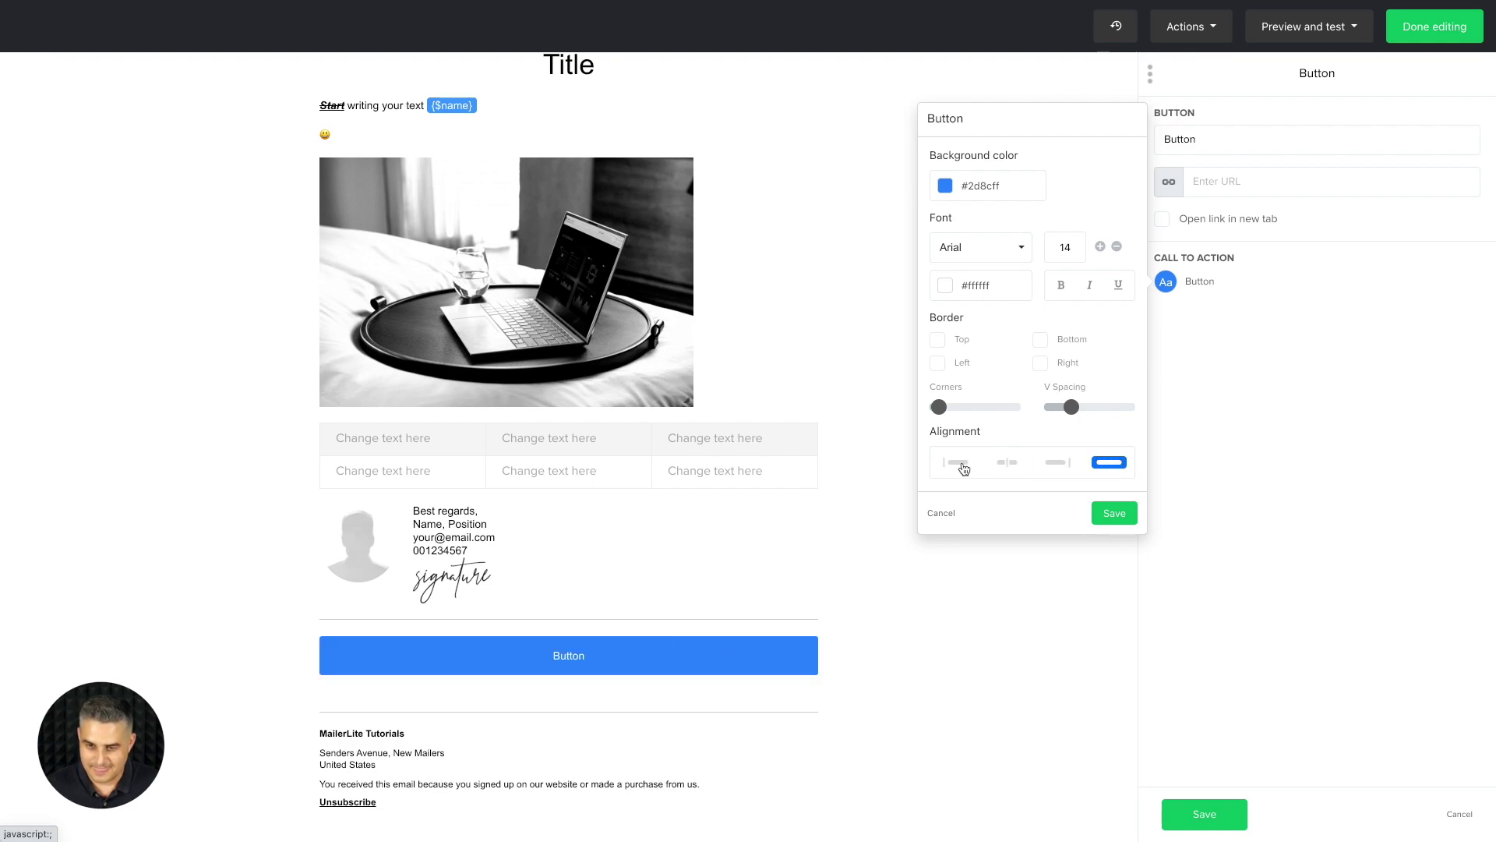
{"action": "left_click", "coordinate": [966, 463]}
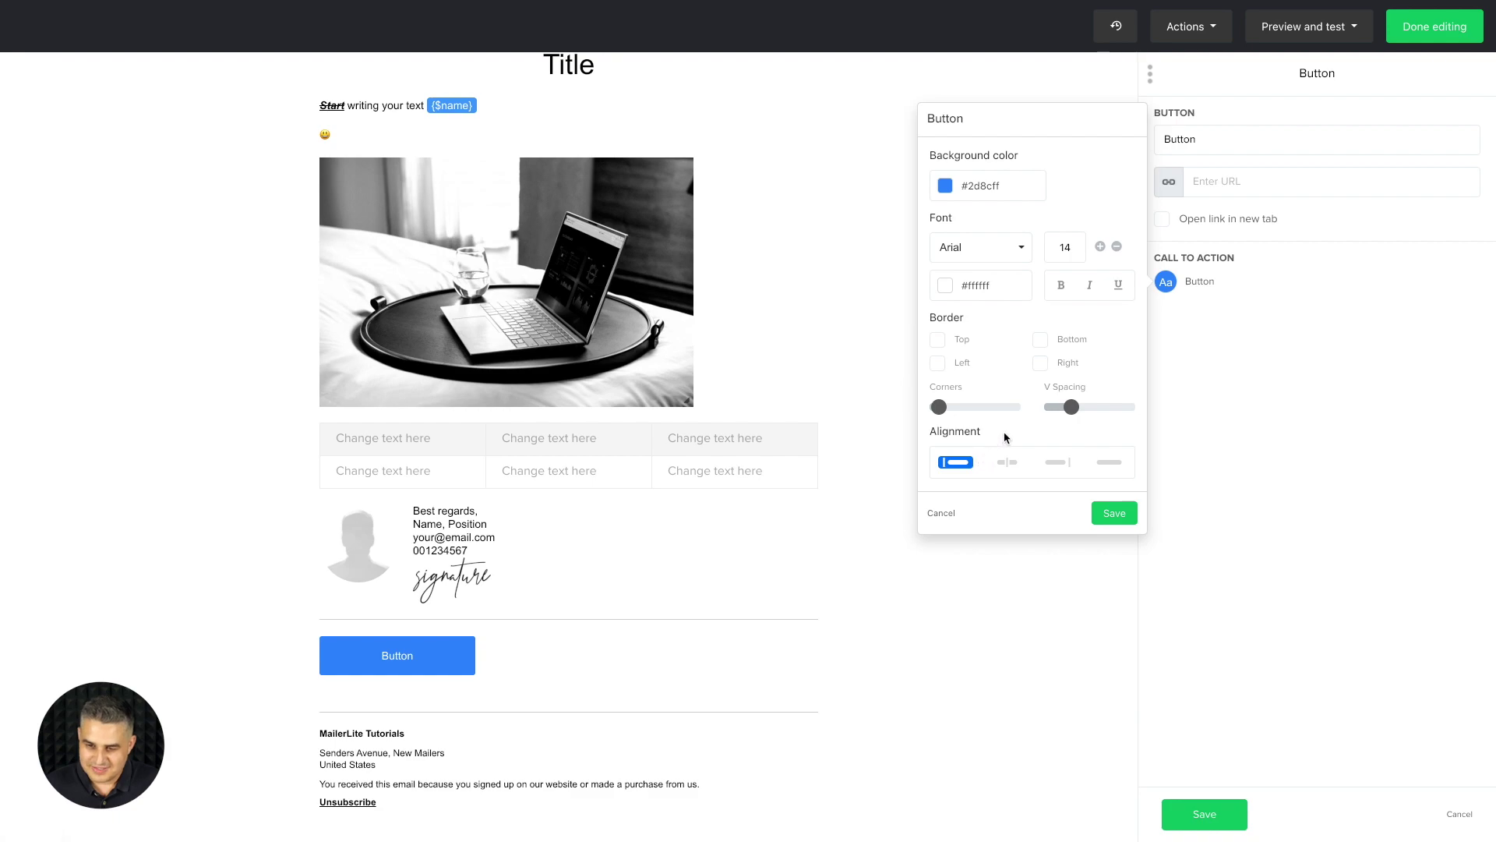
Step: Set the button's background color to light blue #80bdff and save the button settings
{"action": "left_click", "coordinate": [944, 186]}
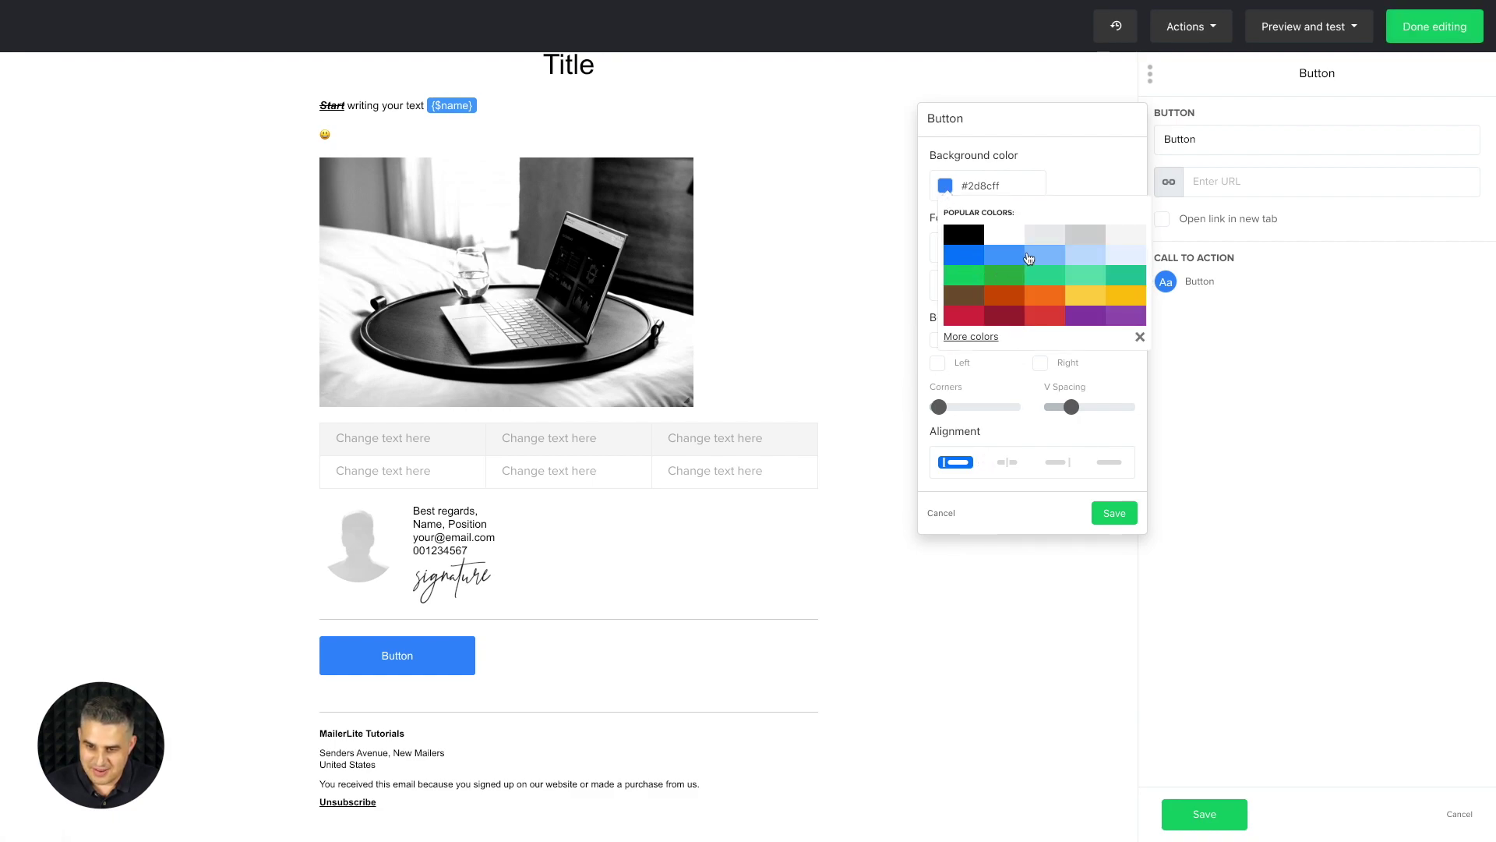
{"action": "left_click", "coordinate": [1039, 242]}
{"action": "left_click", "coordinate": [1044, 257]}
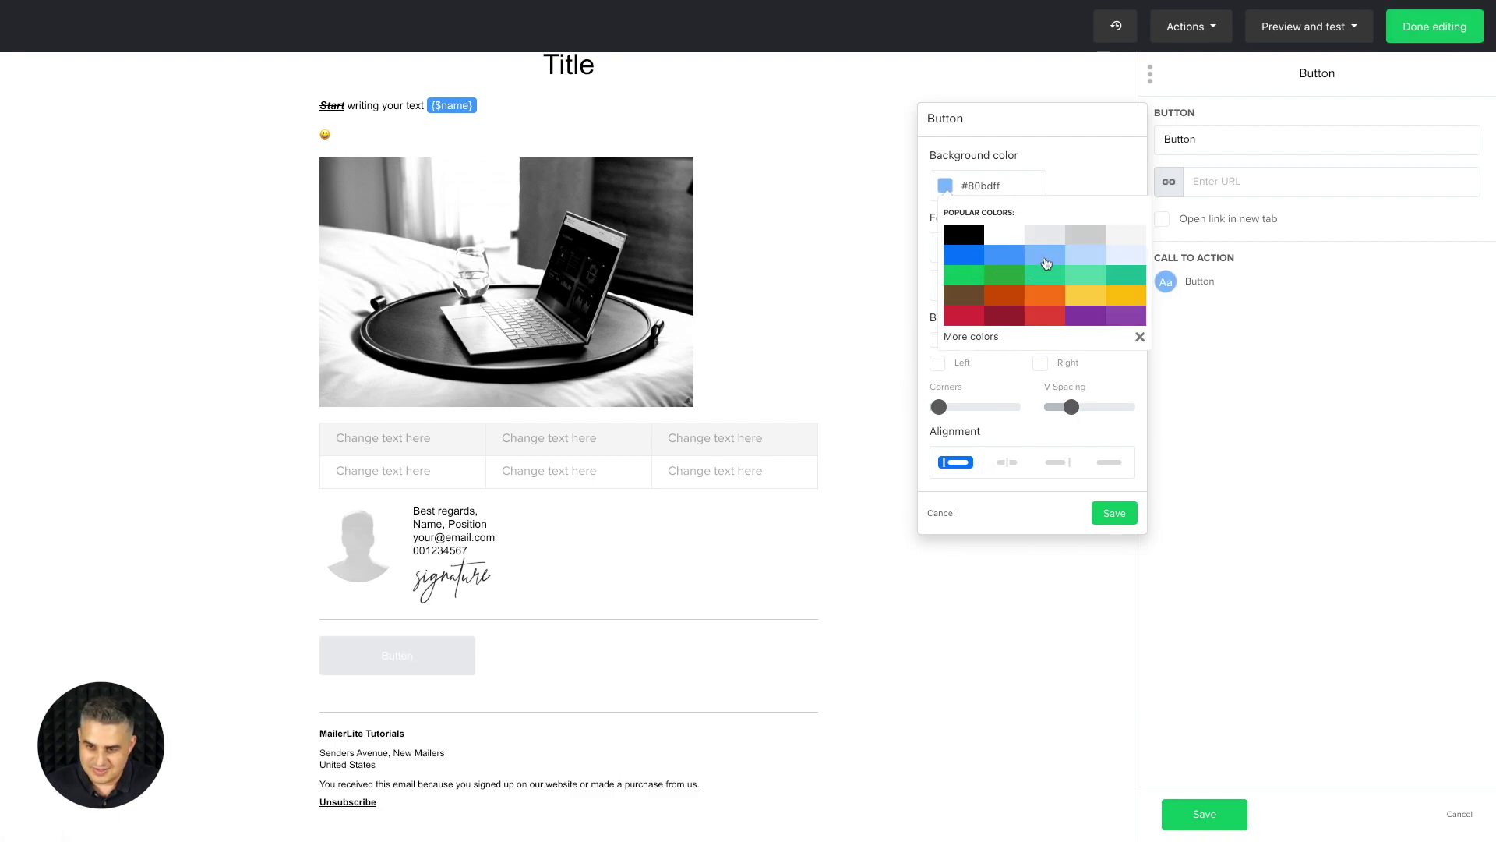
{"action": "left_click", "coordinate": [1058, 368]}
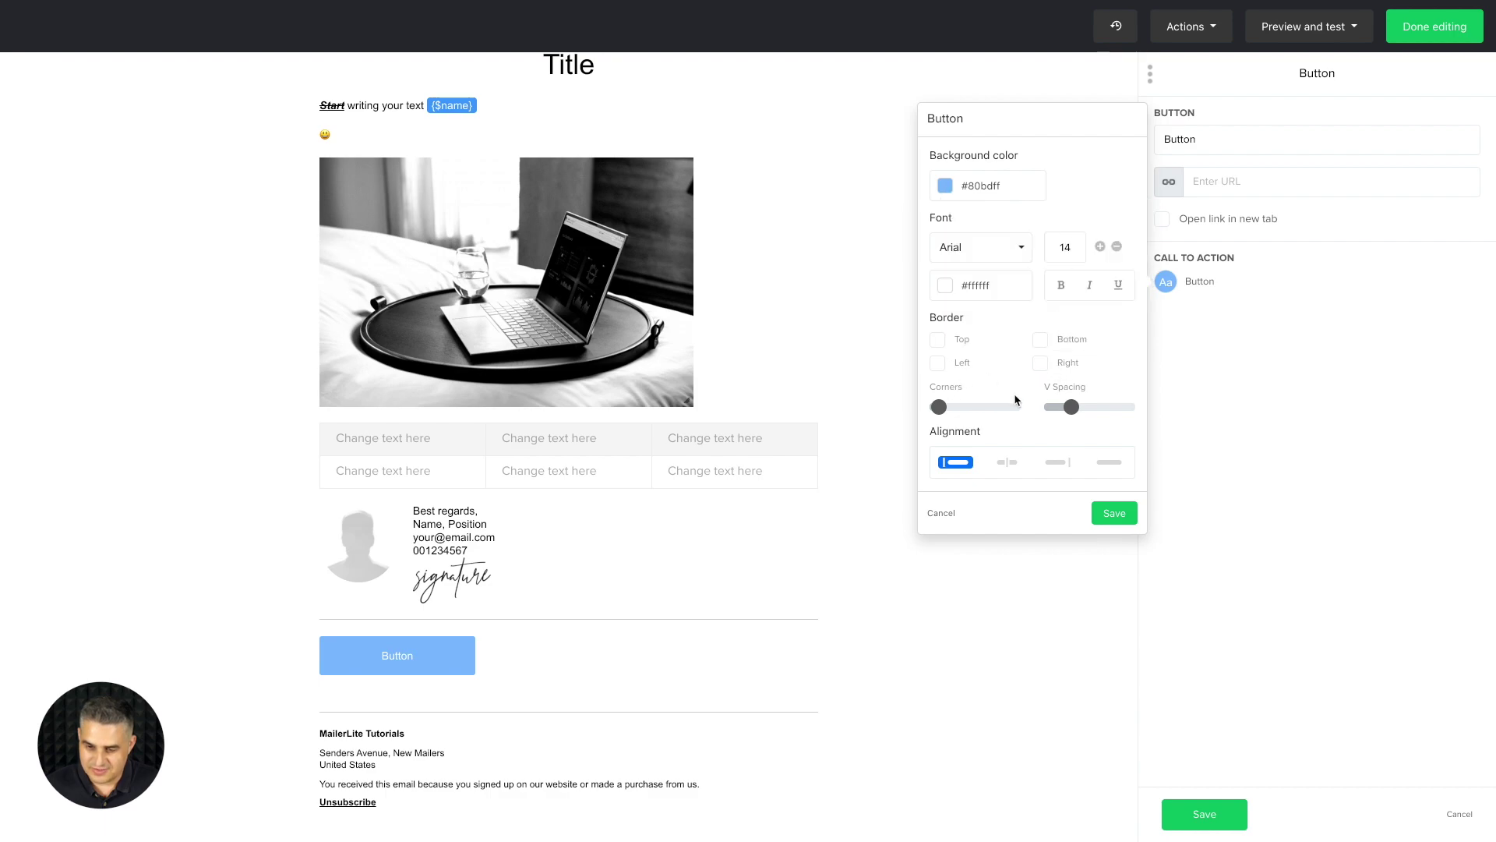
{"action": "left_click", "coordinate": [1116, 513]}
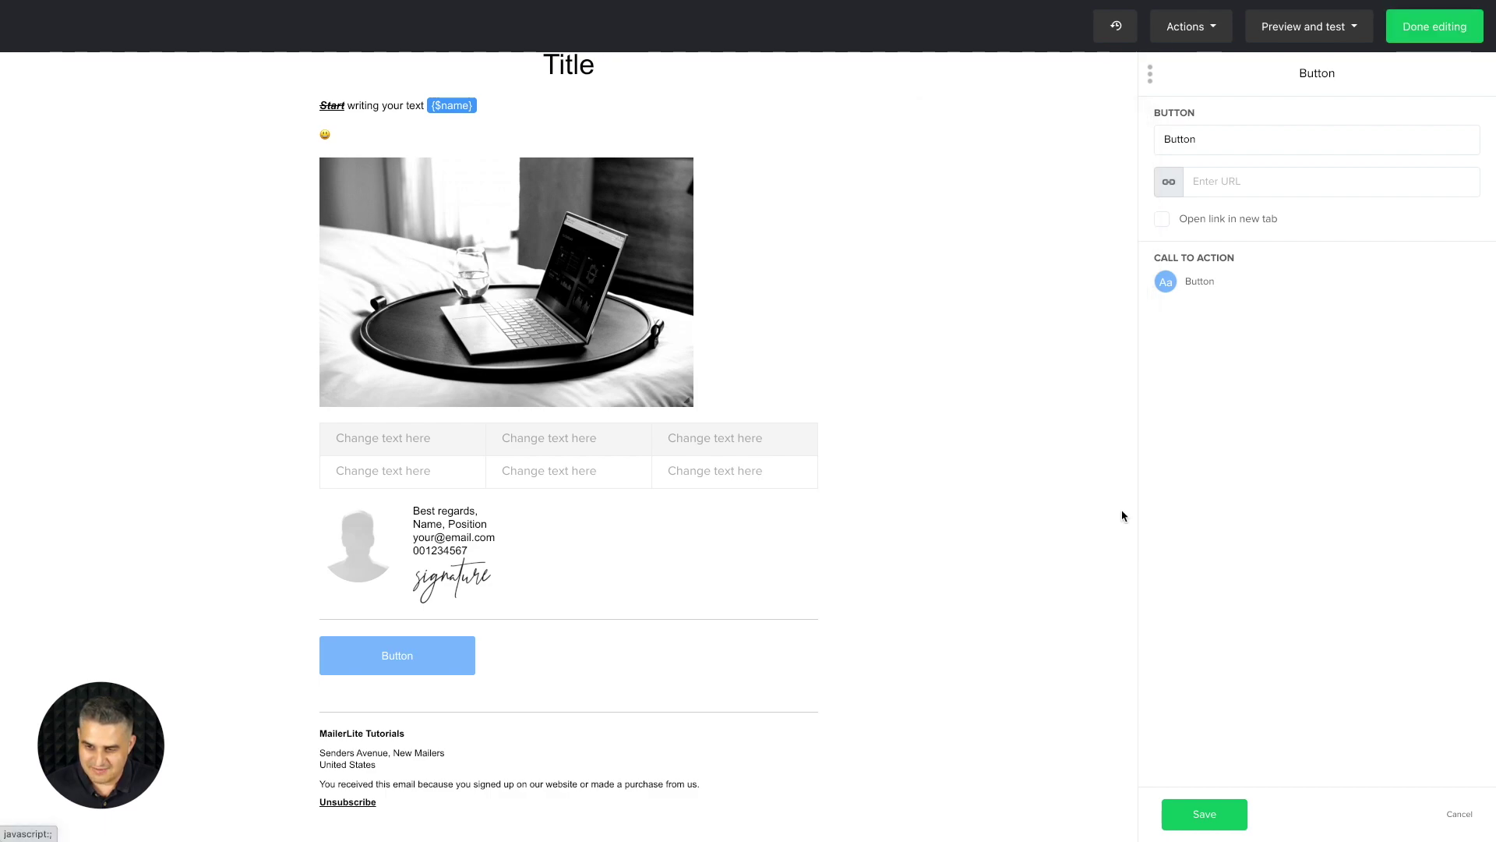
{"action": "left_click", "coordinate": [1210, 818]}
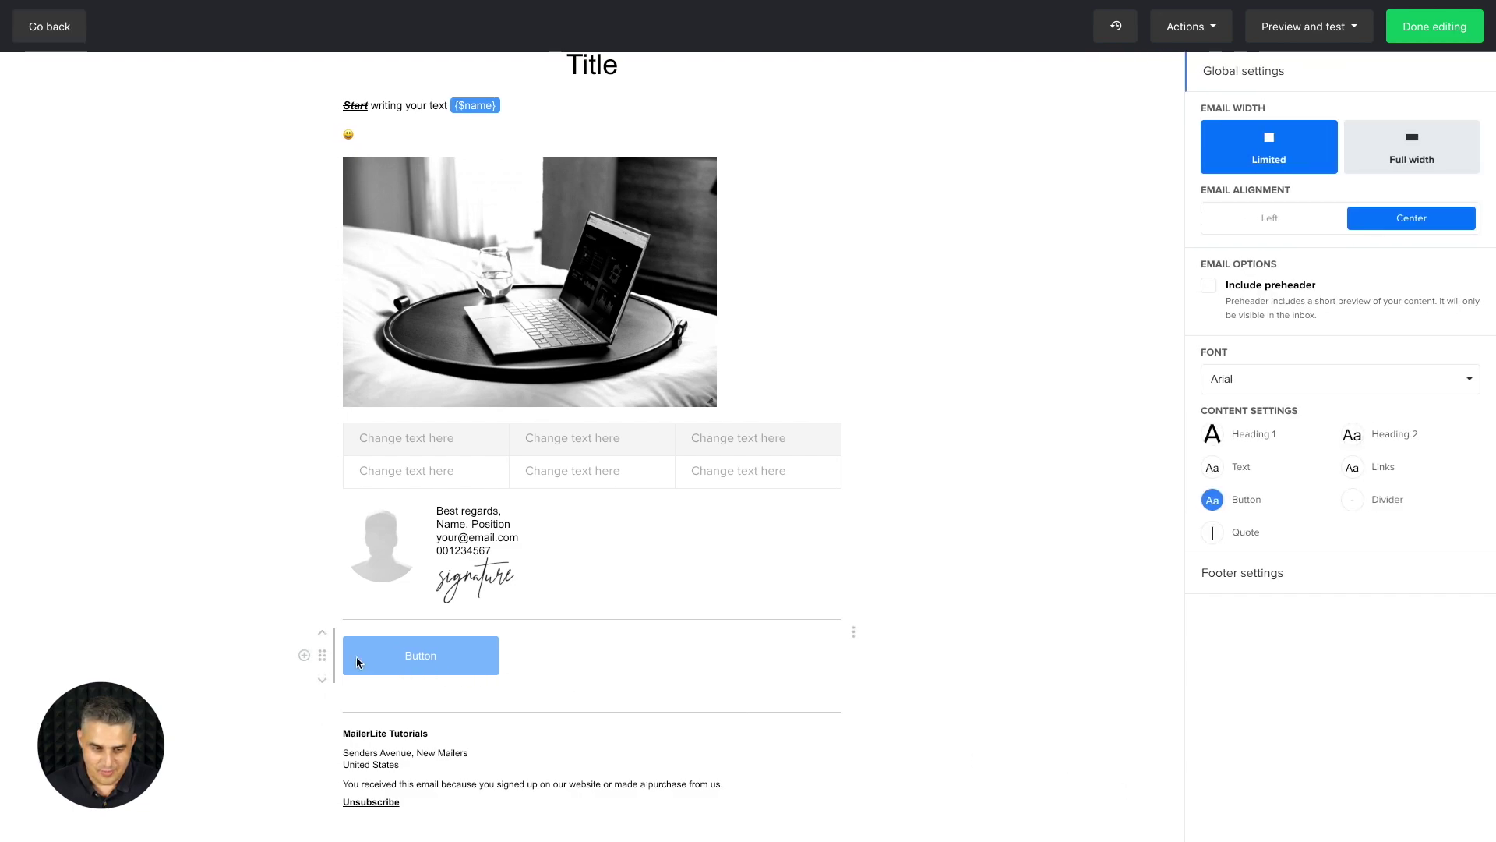
Step: Insert a Quote block below the button with the text "This is my quote block"
{"action": "left_click", "coordinate": [304, 656]}
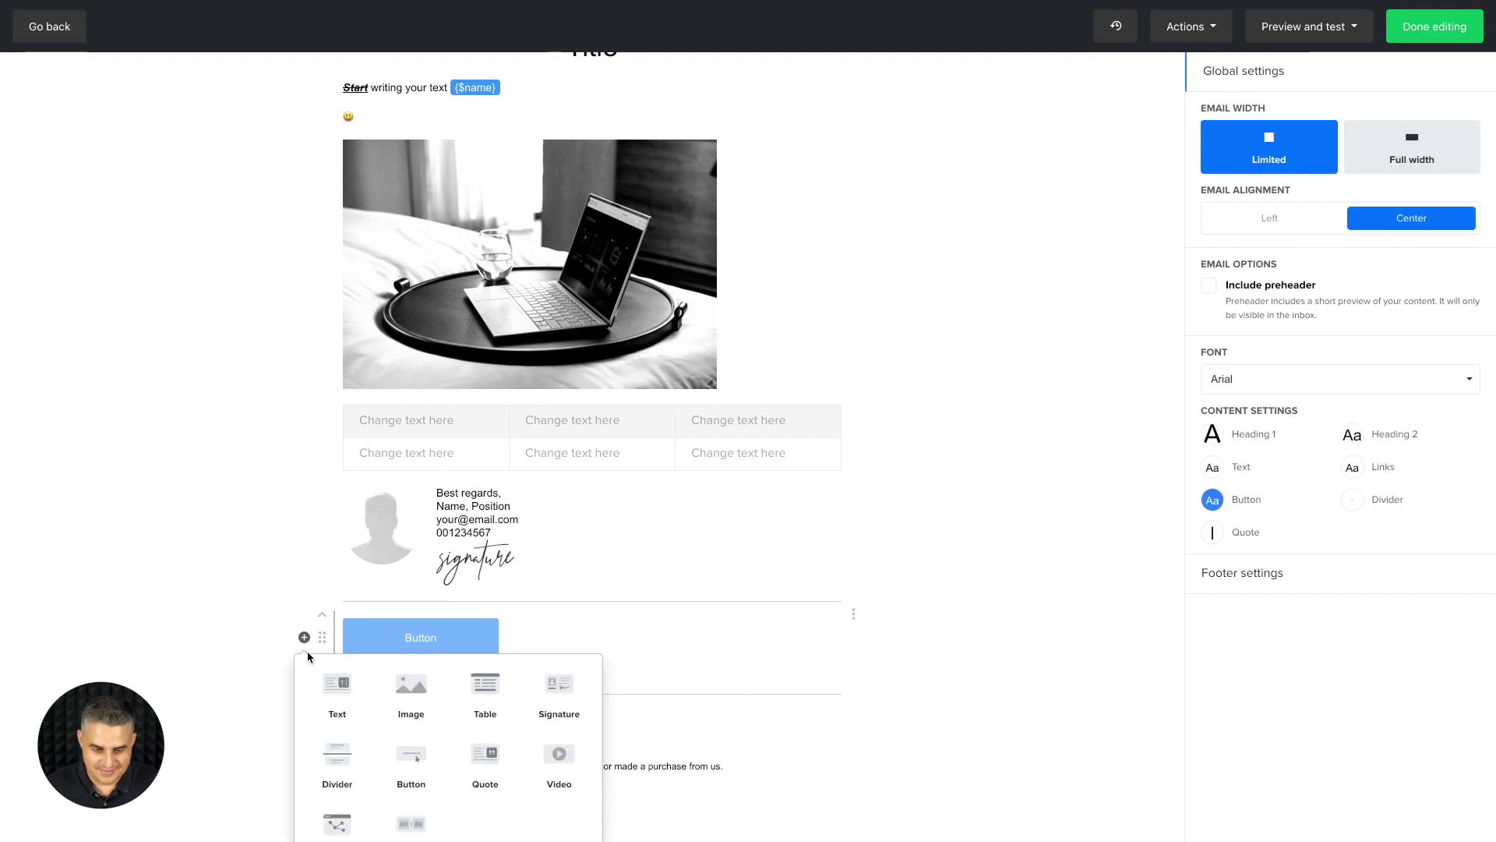
{"action": "left_click", "coordinate": [485, 760]}
{"action": "type", "text": "This is my quote block"}
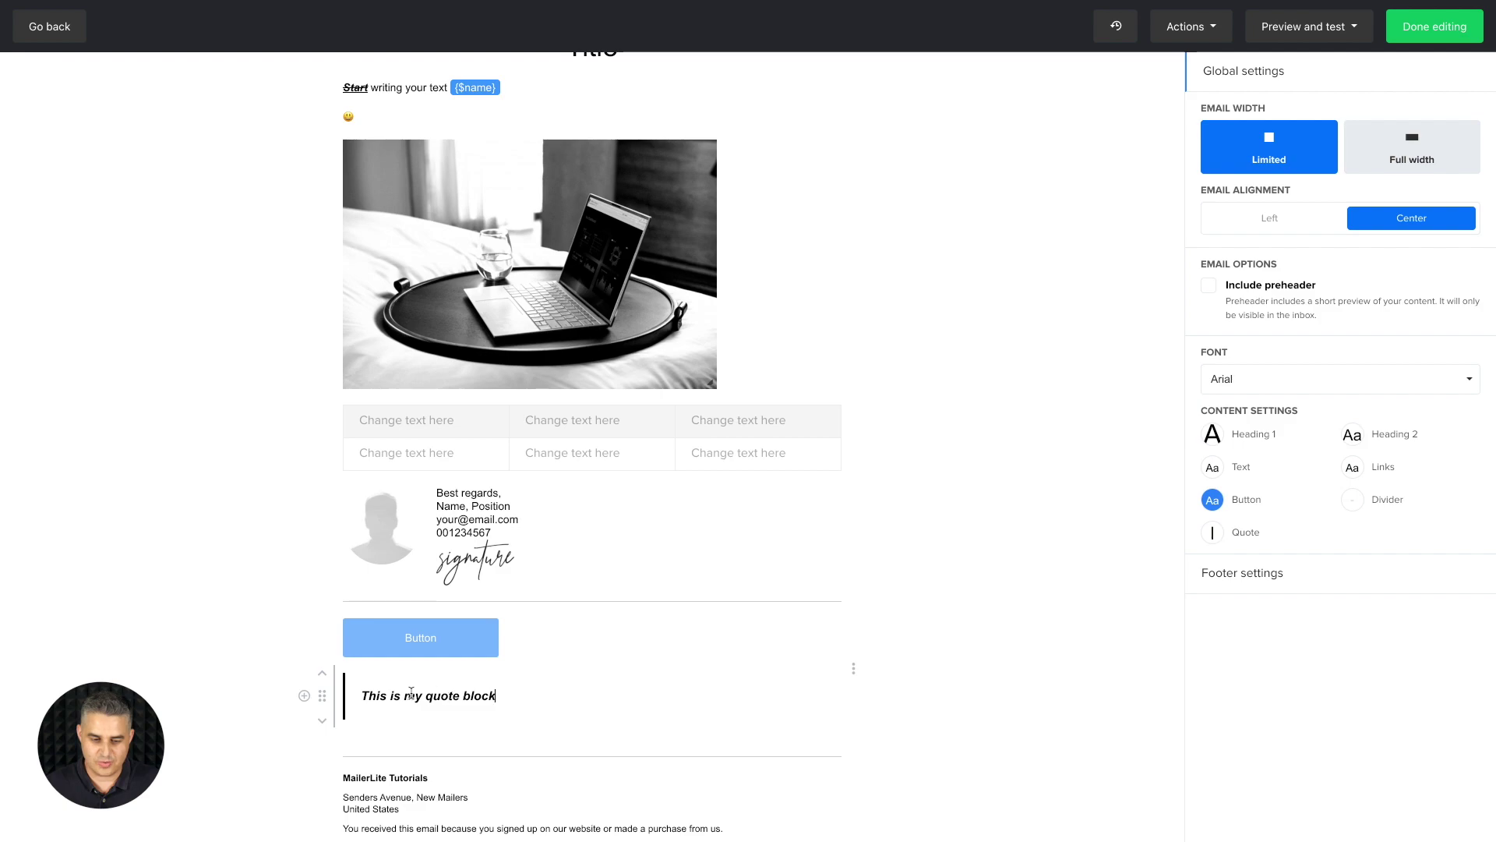
{"action": "mouse_move", "coordinate": [854, 675]}
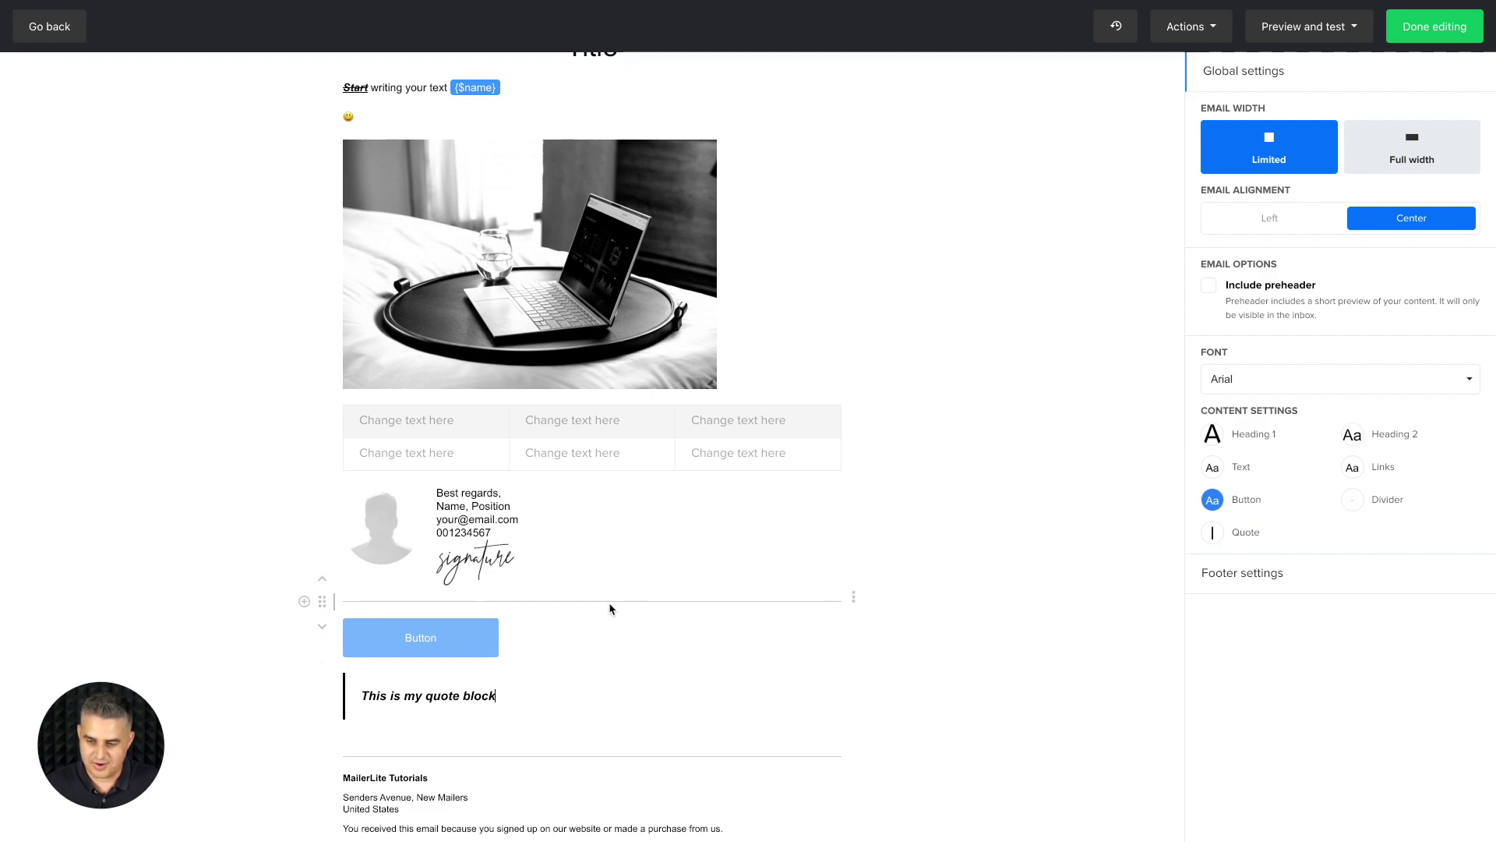
Step: Set the global quote style to block color #007bff and block width 10, and save it
{"action": "left_click", "coordinate": [1212, 533]}
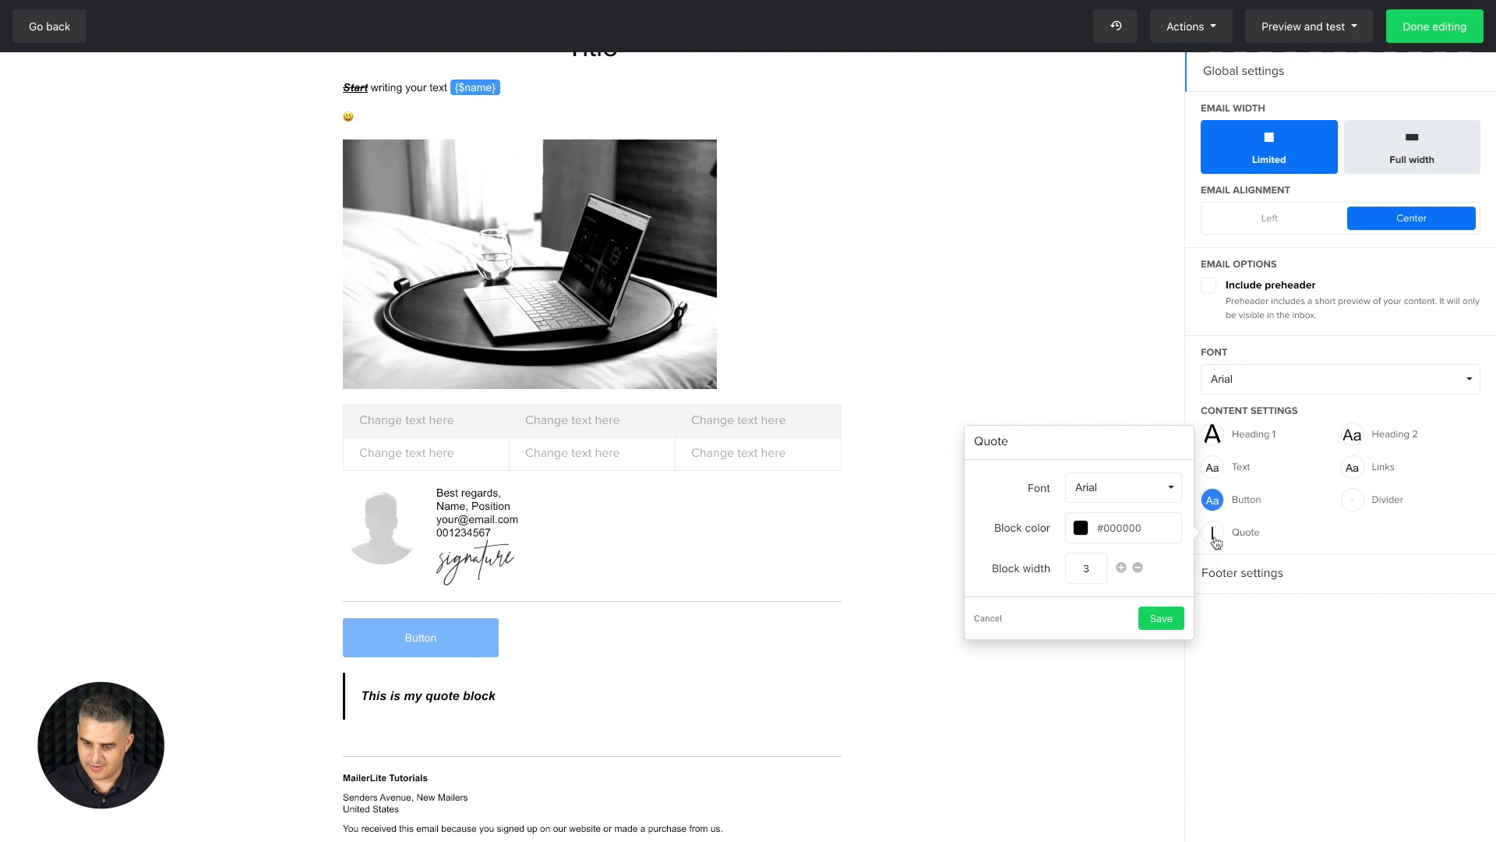
{"action": "left_click", "coordinate": [1081, 528]}
{"action": "left_click", "coordinate": [1100, 598]}
{"action": "left_click", "coordinate": [1031, 591]}
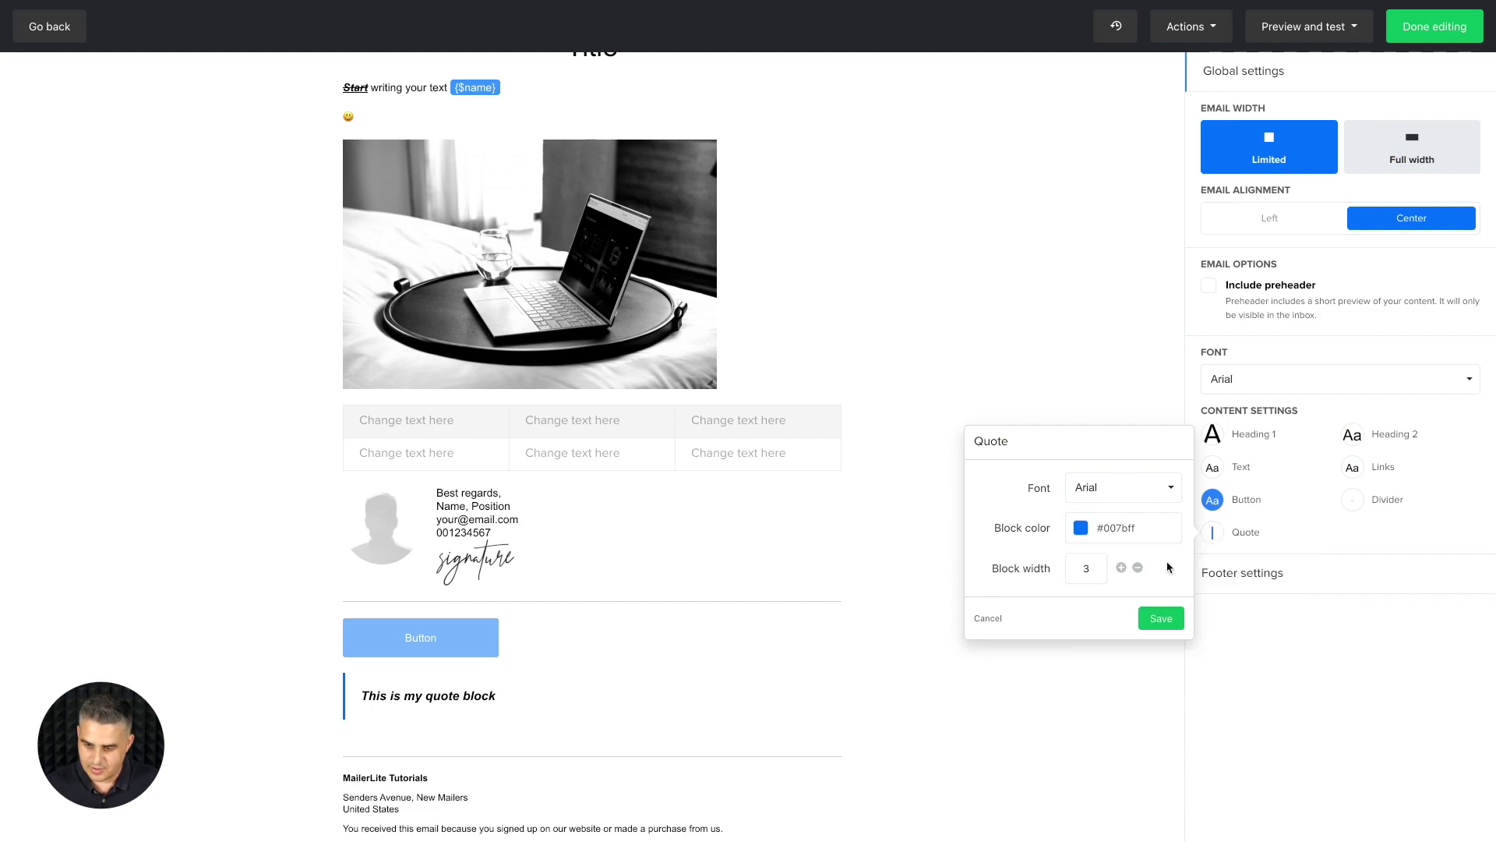
{"action": "left_click", "coordinate": [1121, 568]}
{"action": "left_click", "coordinate": [1121, 568]}
{"action": "left_click", "coordinate": [1120, 568]}
{"action": "left_click", "coordinate": [1121, 568]}
{"action": "left_click", "coordinate": [1120, 568]}
{"action": "left_click", "coordinate": [1120, 568]}
{"action": "left_click", "coordinate": [1121, 568]}
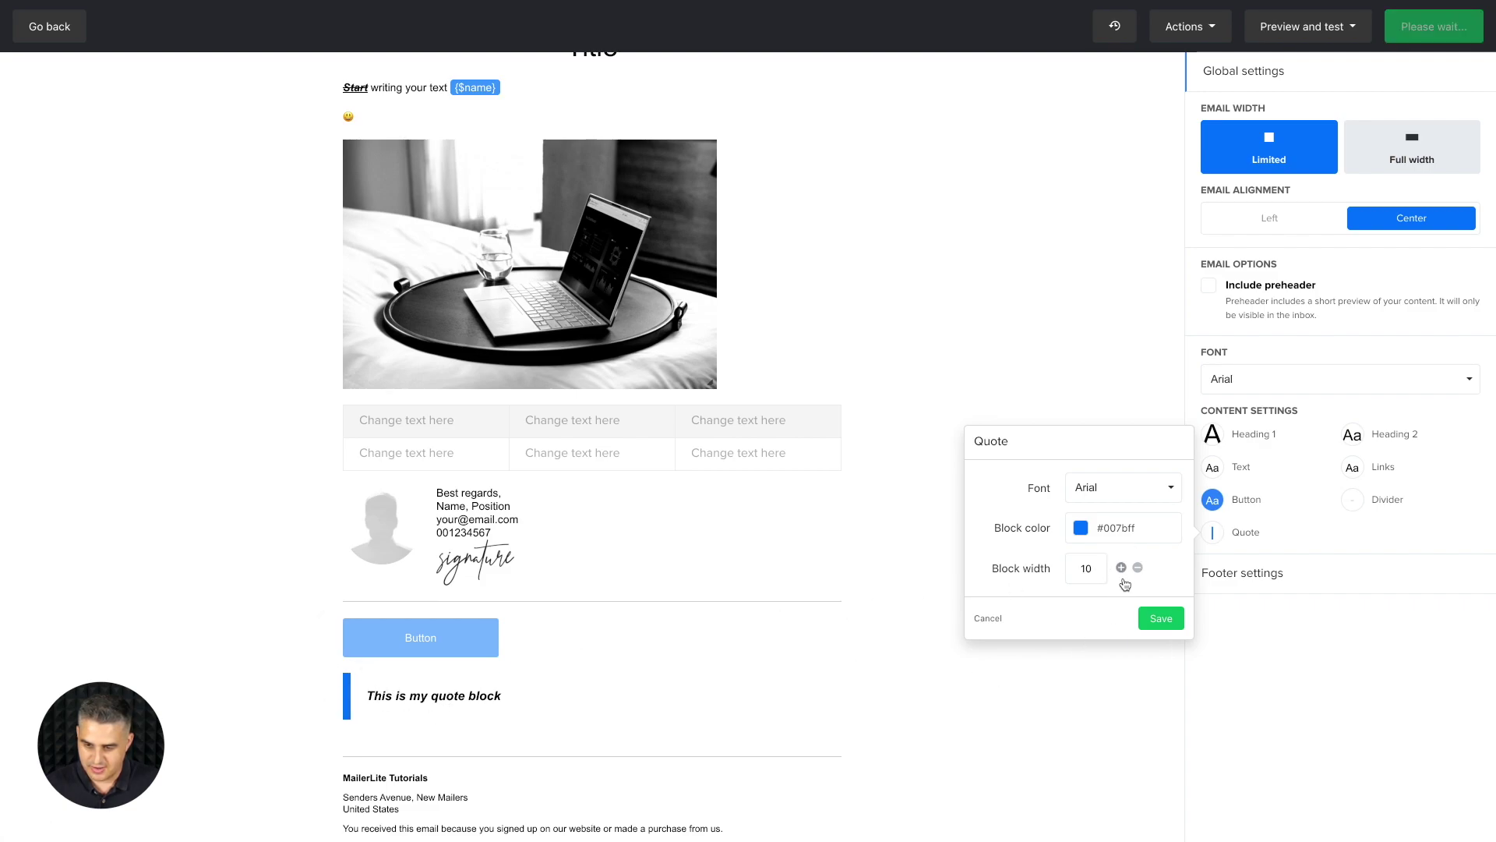
{"action": "left_click", "coordinate": [1158, 618]}
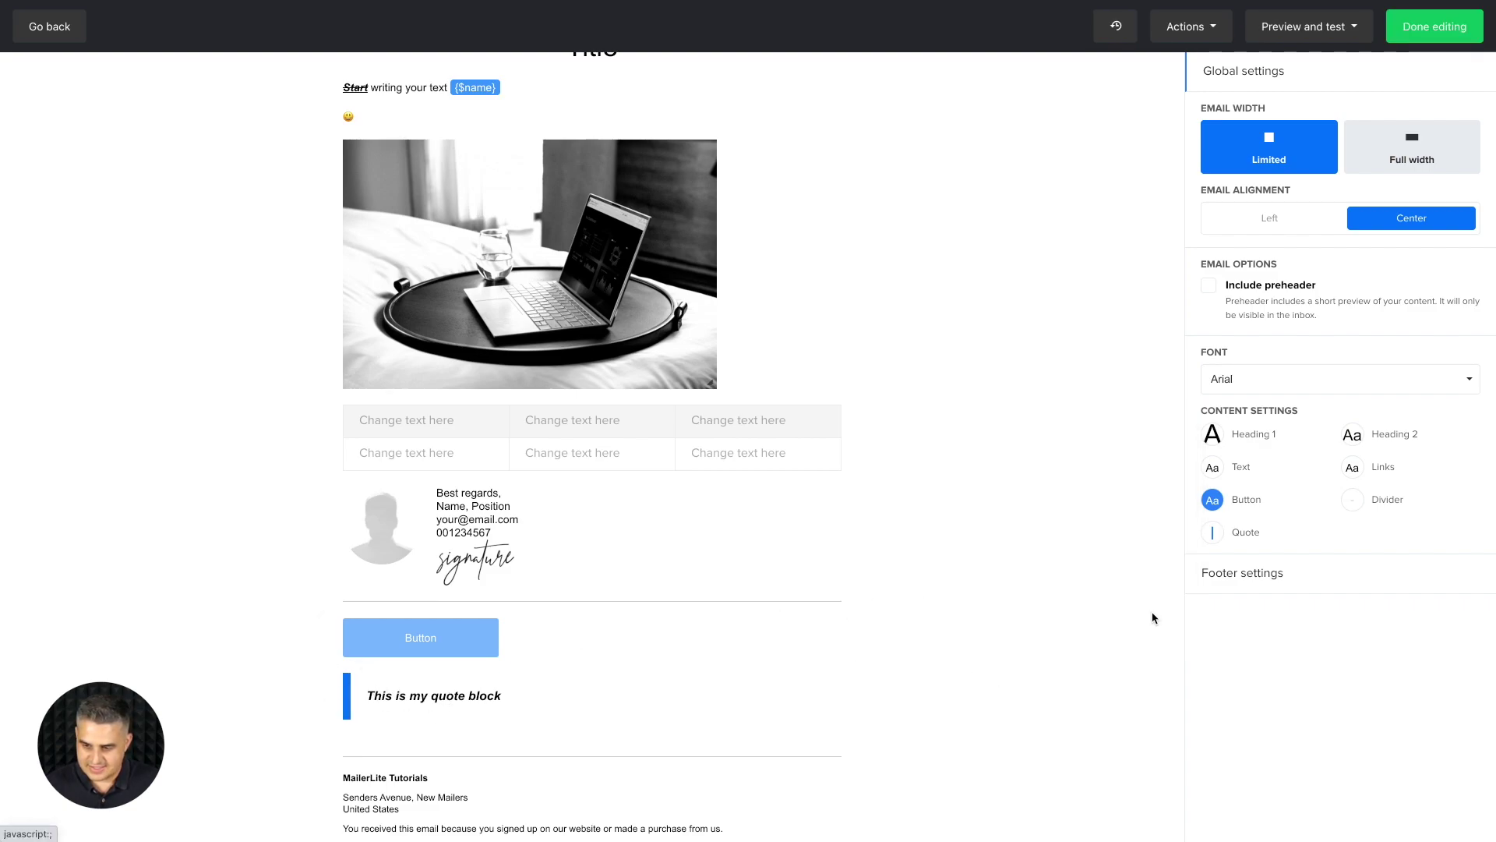
Step: Try a black #000000, half-width, dashed style for the dividers in the global content settings and cancel it
{"action": "left_click", "coordinate": [1359, 499]}
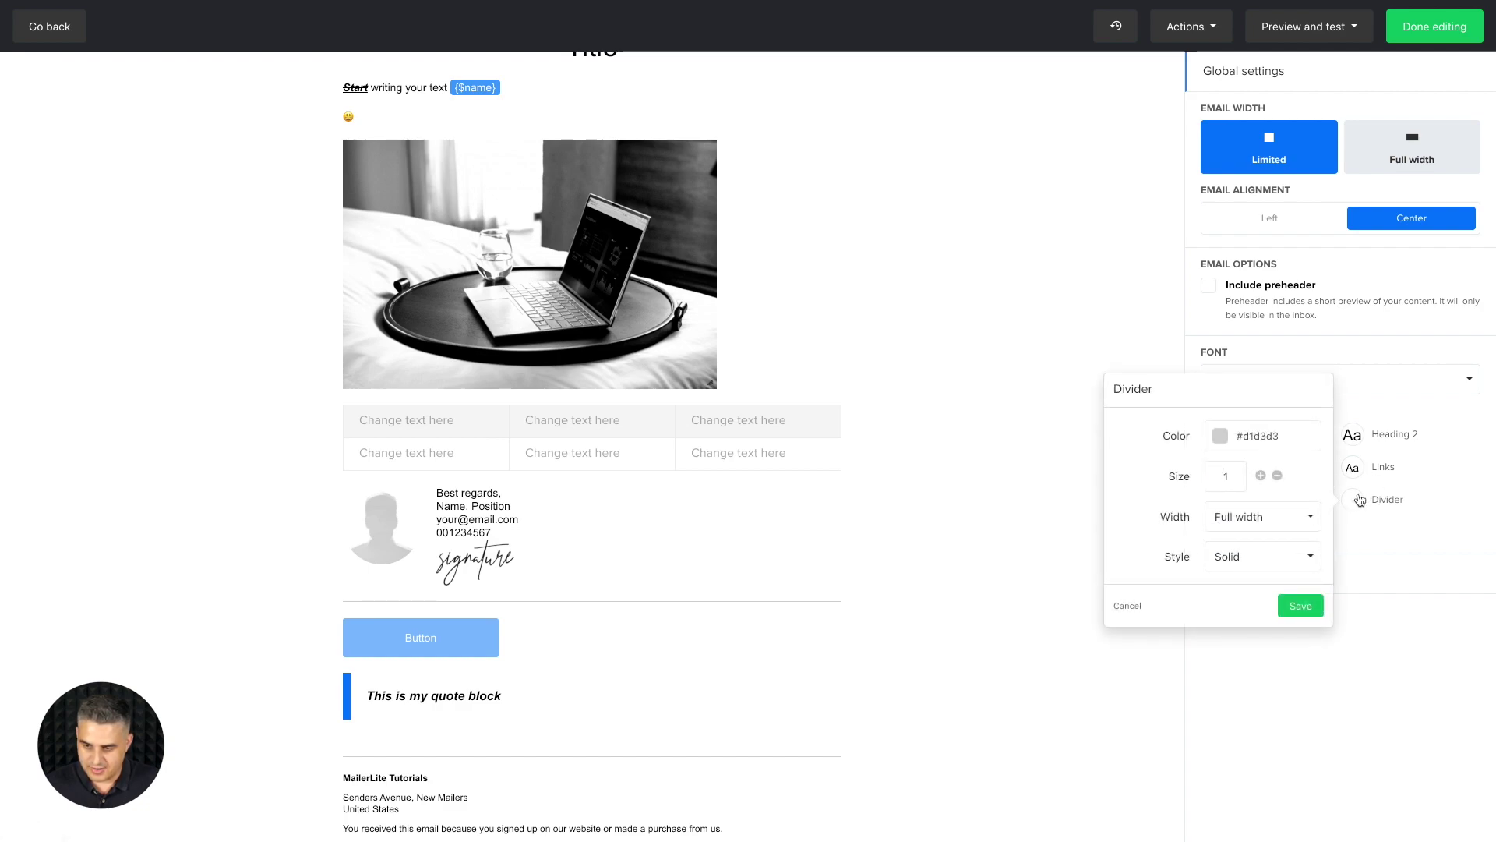
{"action": "left_click", "coordinate": [1220, 444]}
{"action": "left_click", "coordinate": [1233, 490]}
{"action": "left_click", "coordinate": [1150, 509]}
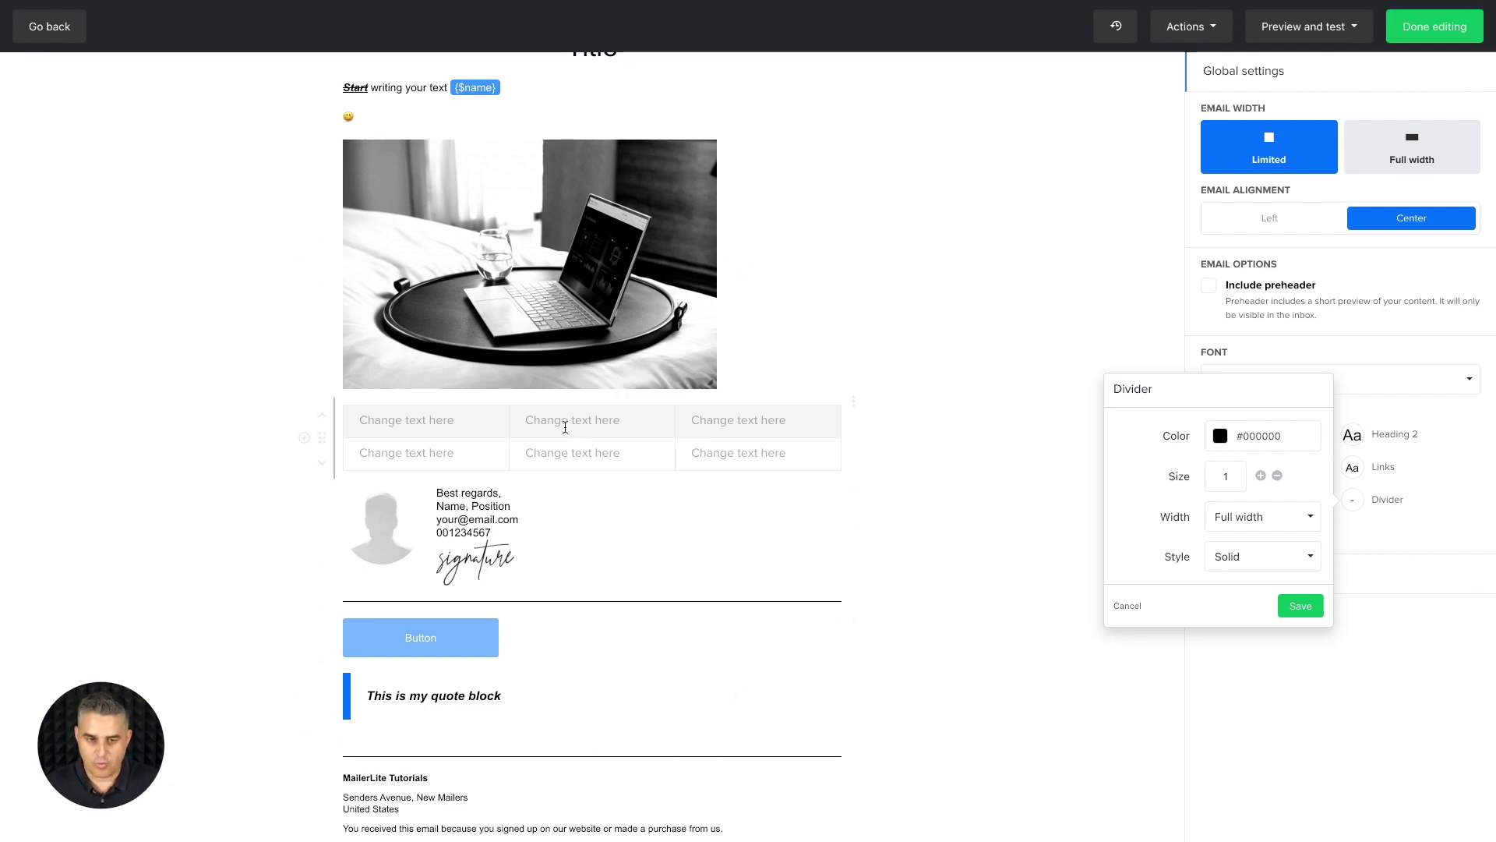
{"action": "left_click", "coordinate": [1296, 522]}
{"action": "left_click", "coordinate": [1242, 575]}
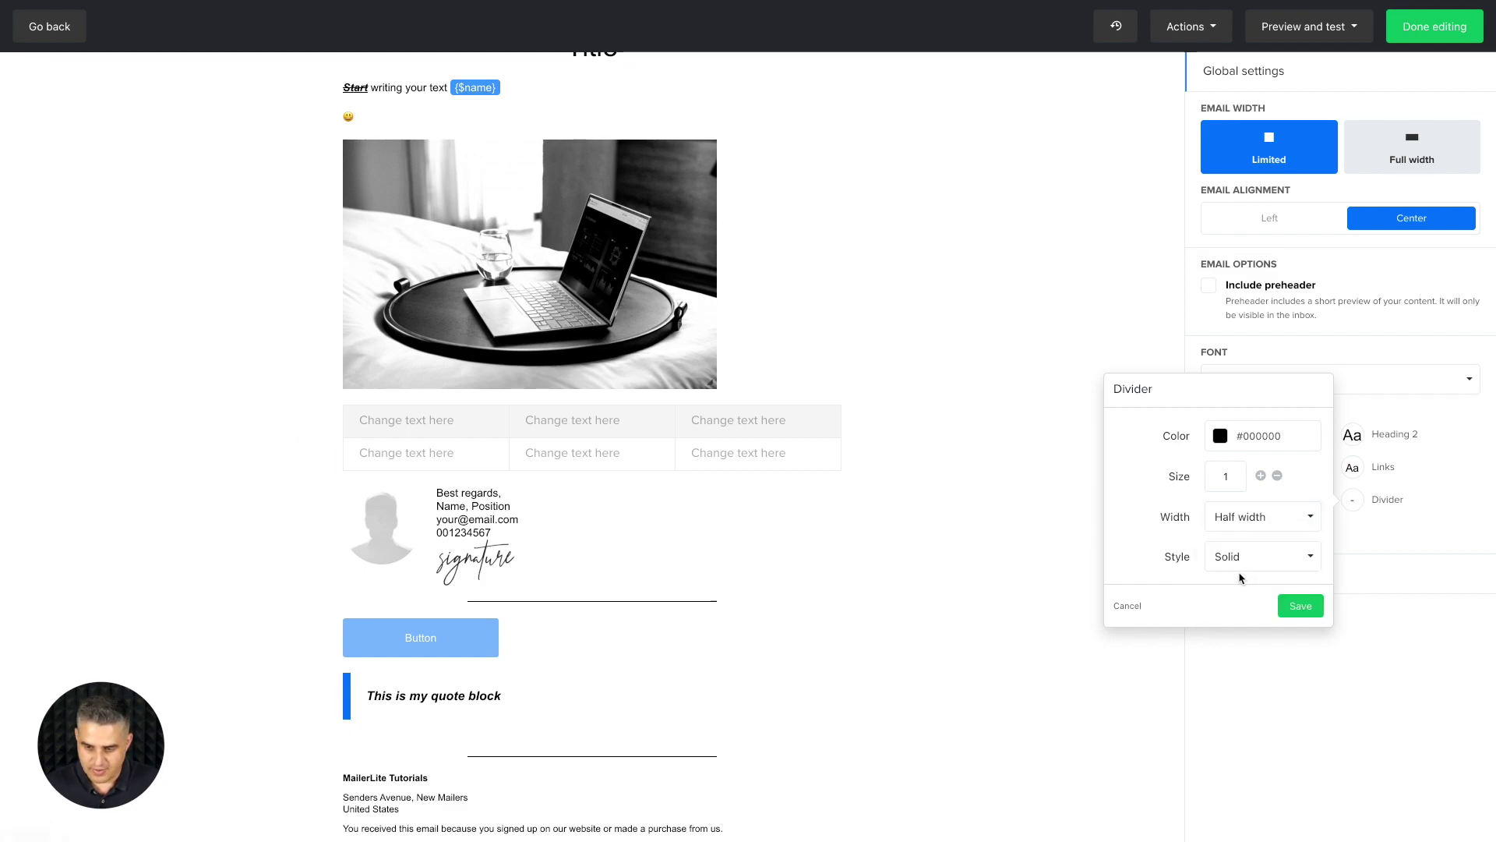
{"action": "left_click", "coordinate": [1228, 561]}
{"action": "left_click", "coordinate": [1229, 614]}
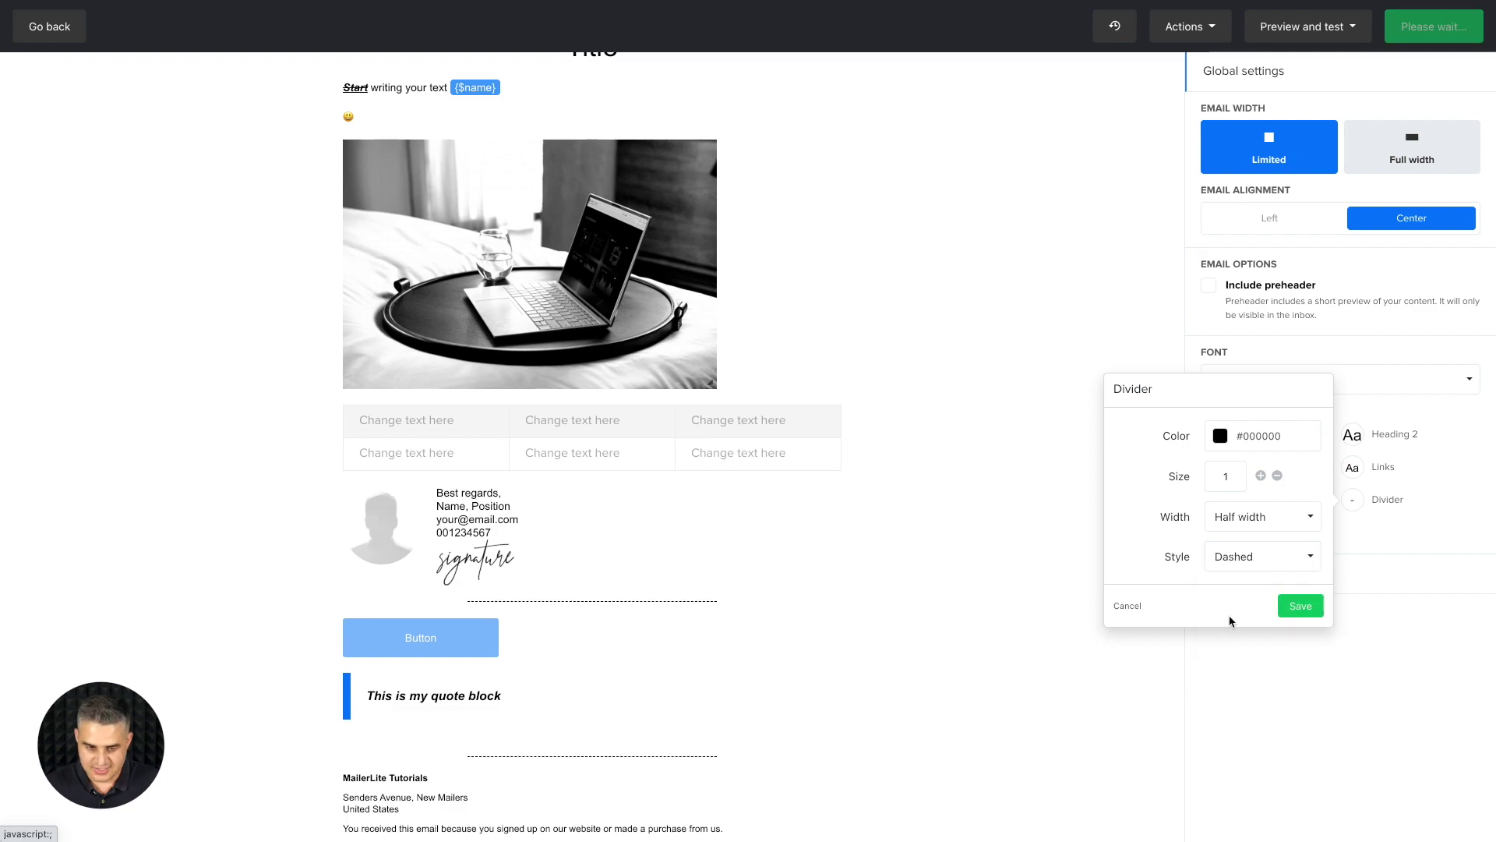
{"action": "left_click", "coordinate": [1129, 607]}
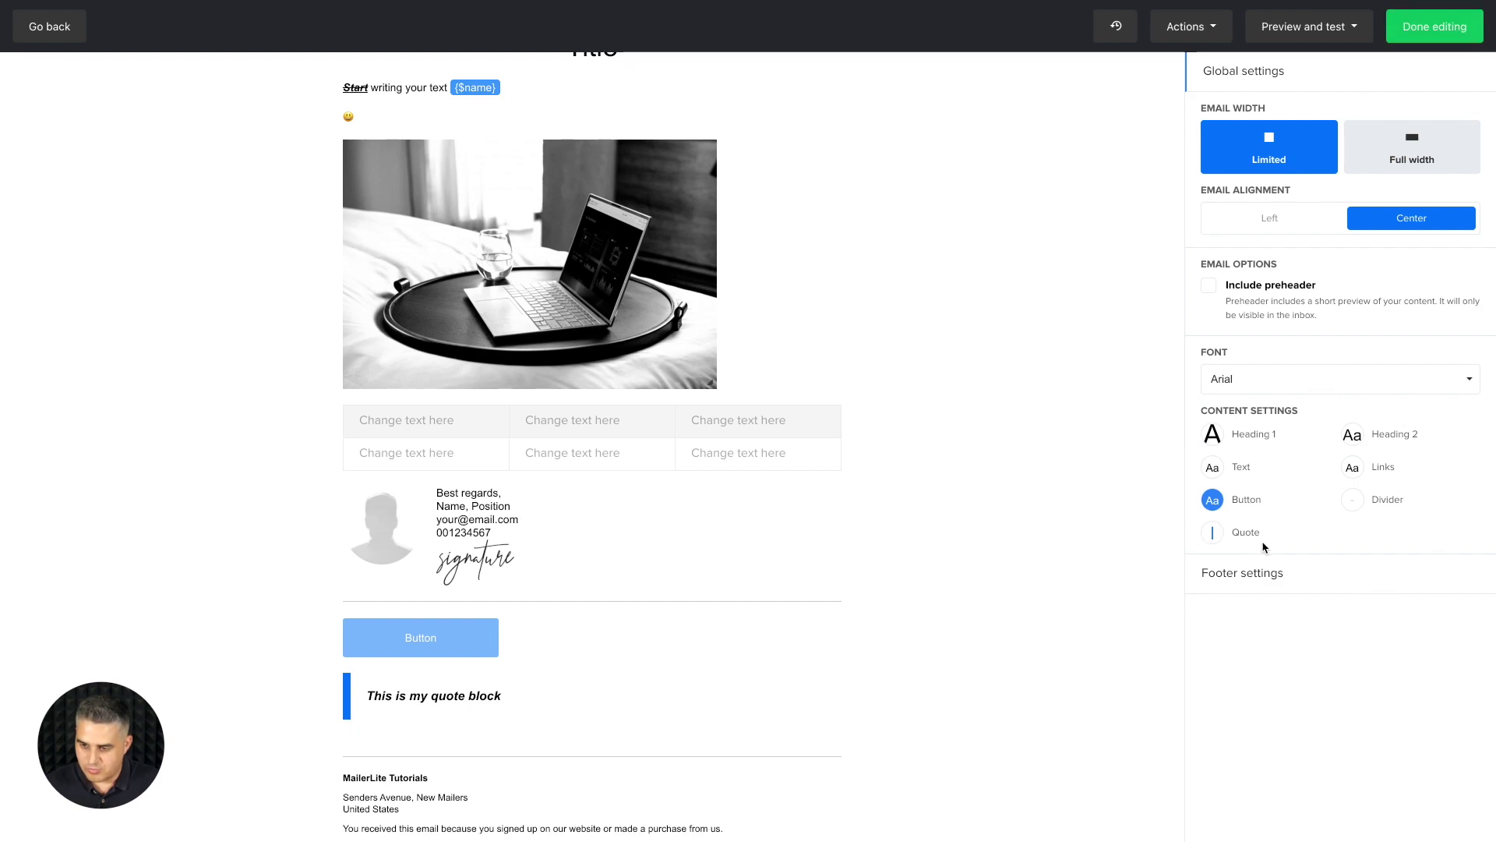
Step: Try the gray #D1D3D3 font color for the email's global text style and set it back to black #000000
{"action": "scroll", "coordinate": [963, 483], "scroll_direction": "up", "scroll_amount": 1}
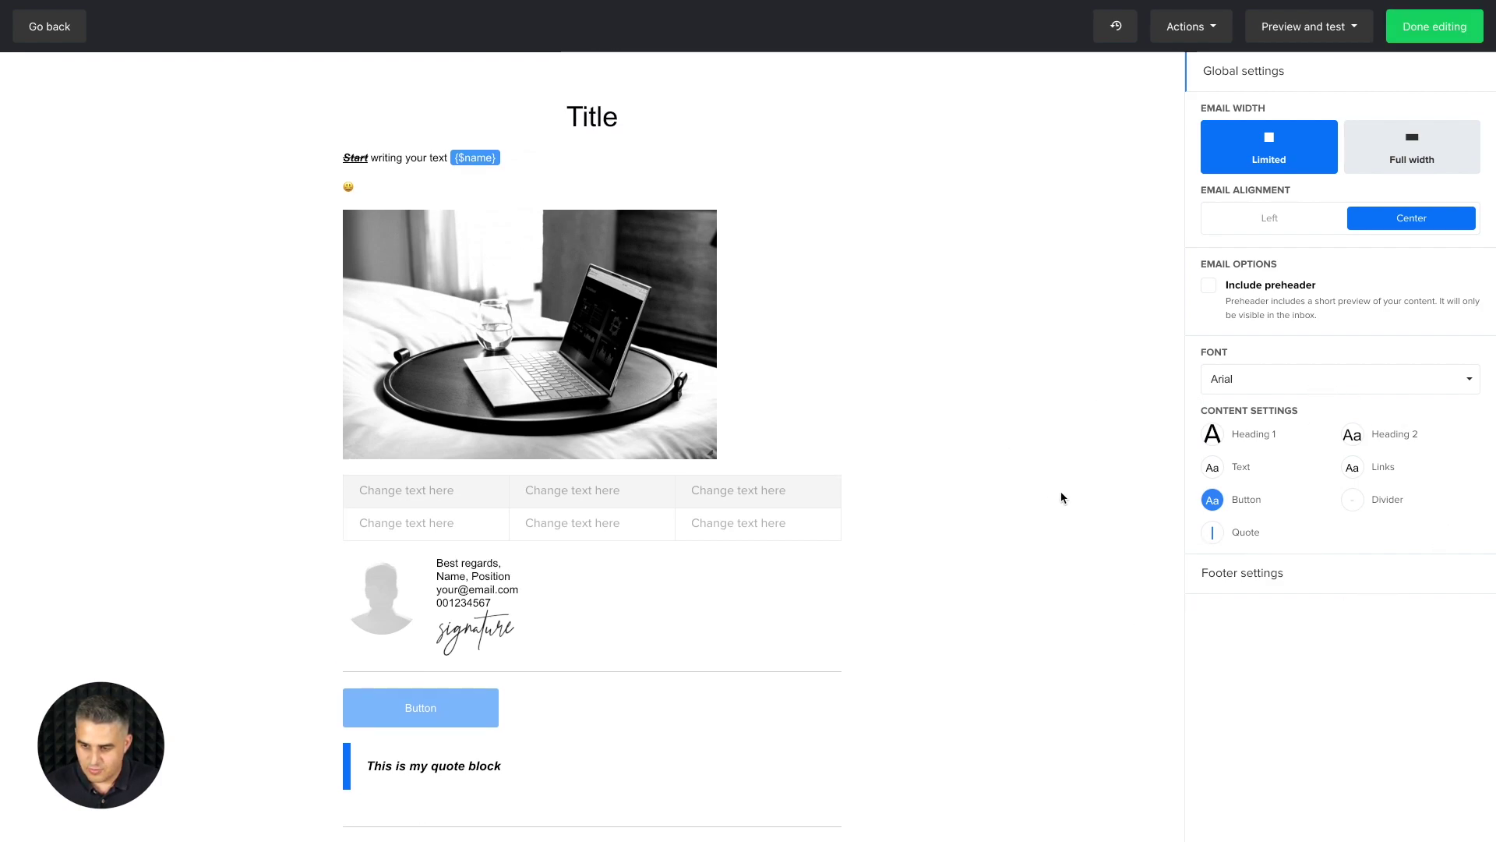
{"action": "left_click", "coordinate": [1213, 470]}
{"action": "left_click", "coordinate": [1079, 444]}
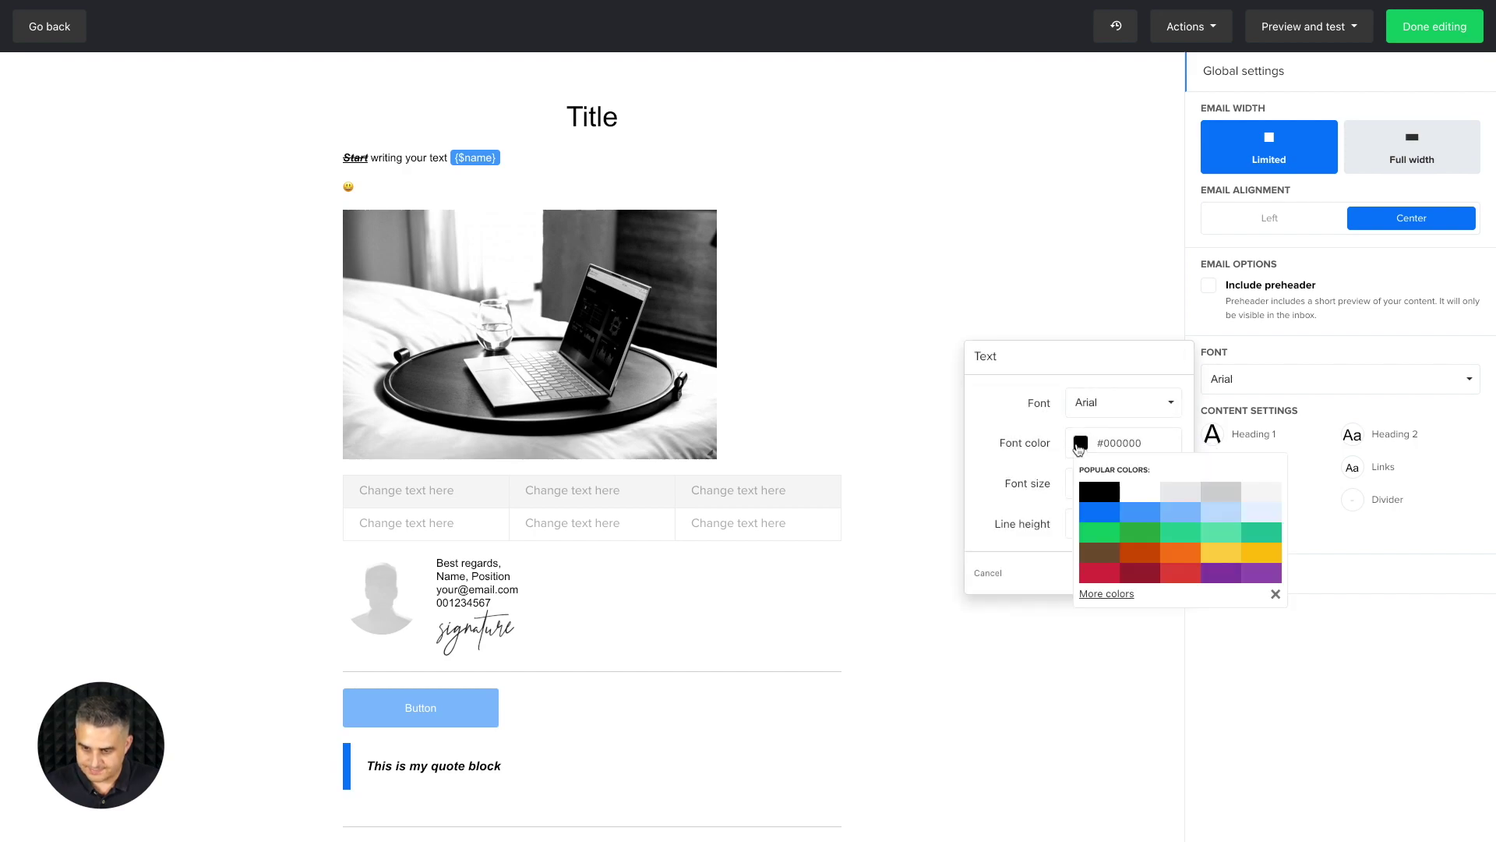
{"action": "left_click", "coordinate": [1217, 496]}
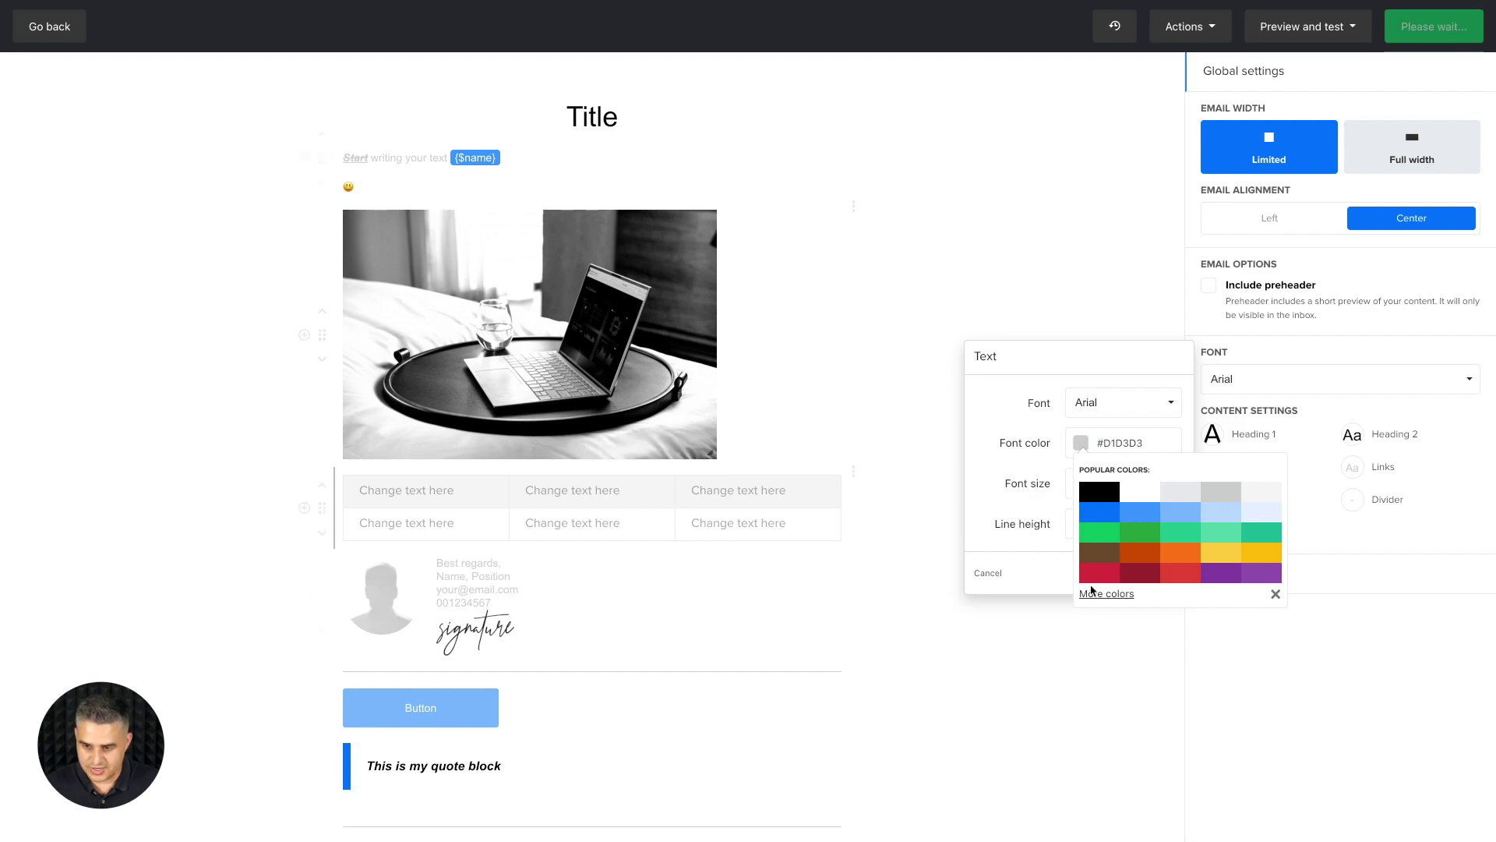
{"action": "left_click", "coordinate": [1098, 492]}
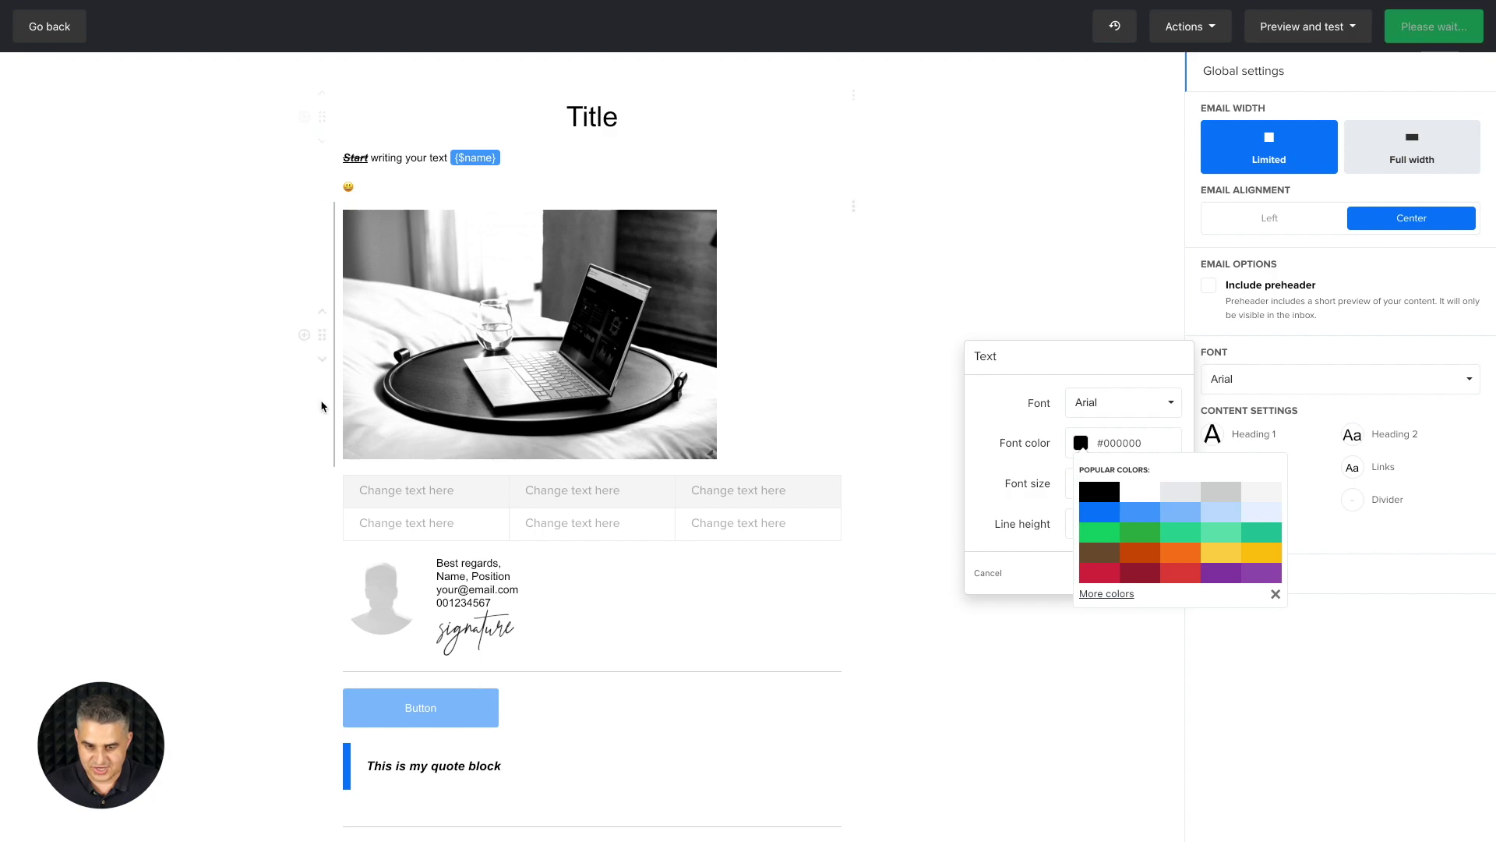
Step: Color the word "writing" in the first paragraph with the lighter blue next to the standard blue
{"action": "double_click", "coordinate": [393, 156]}
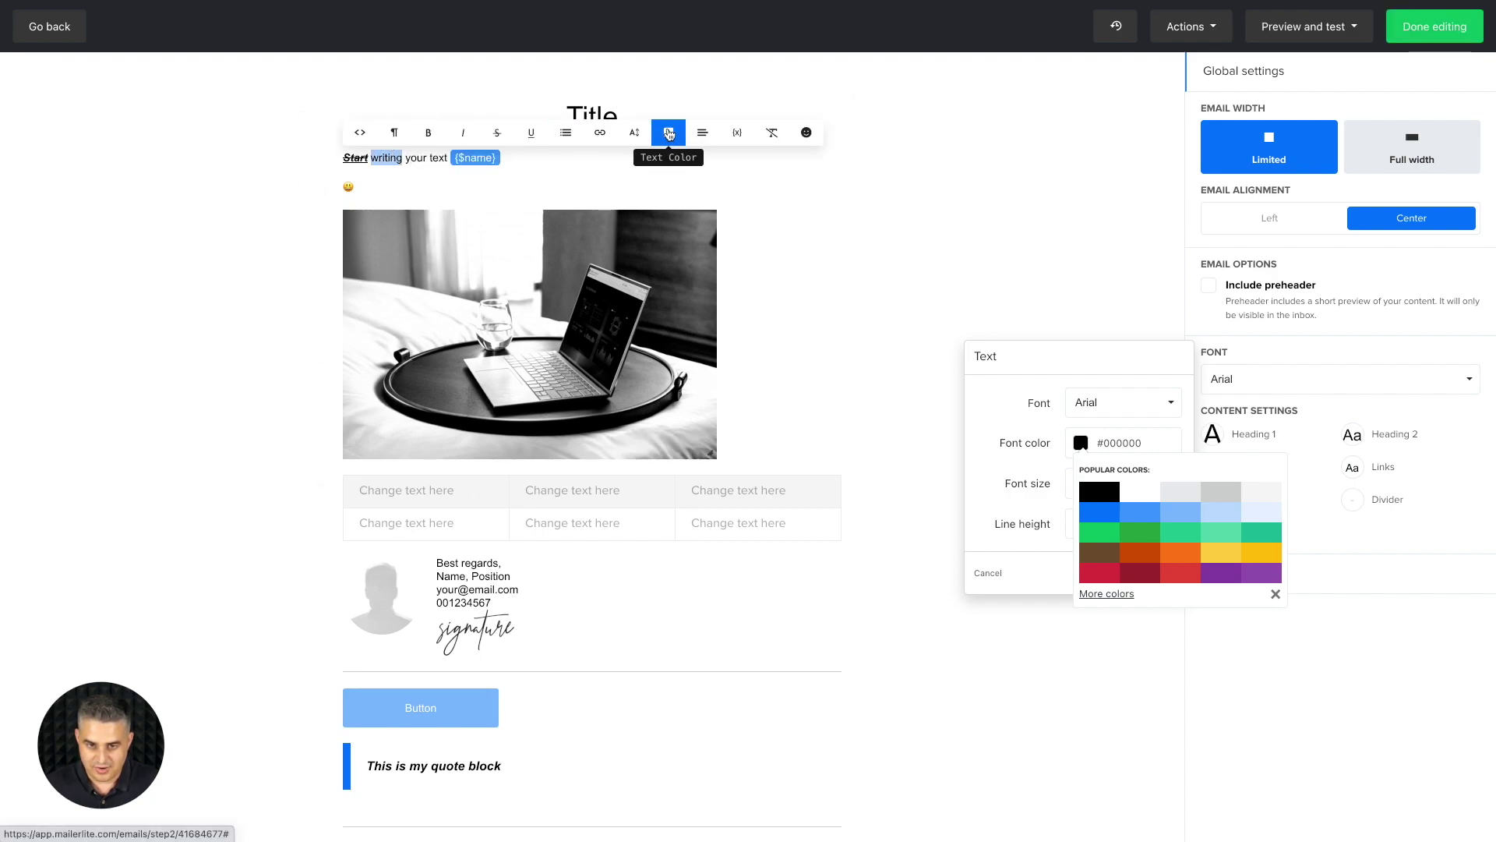
{"action": "left_click", "coordinate": [668, 132]}
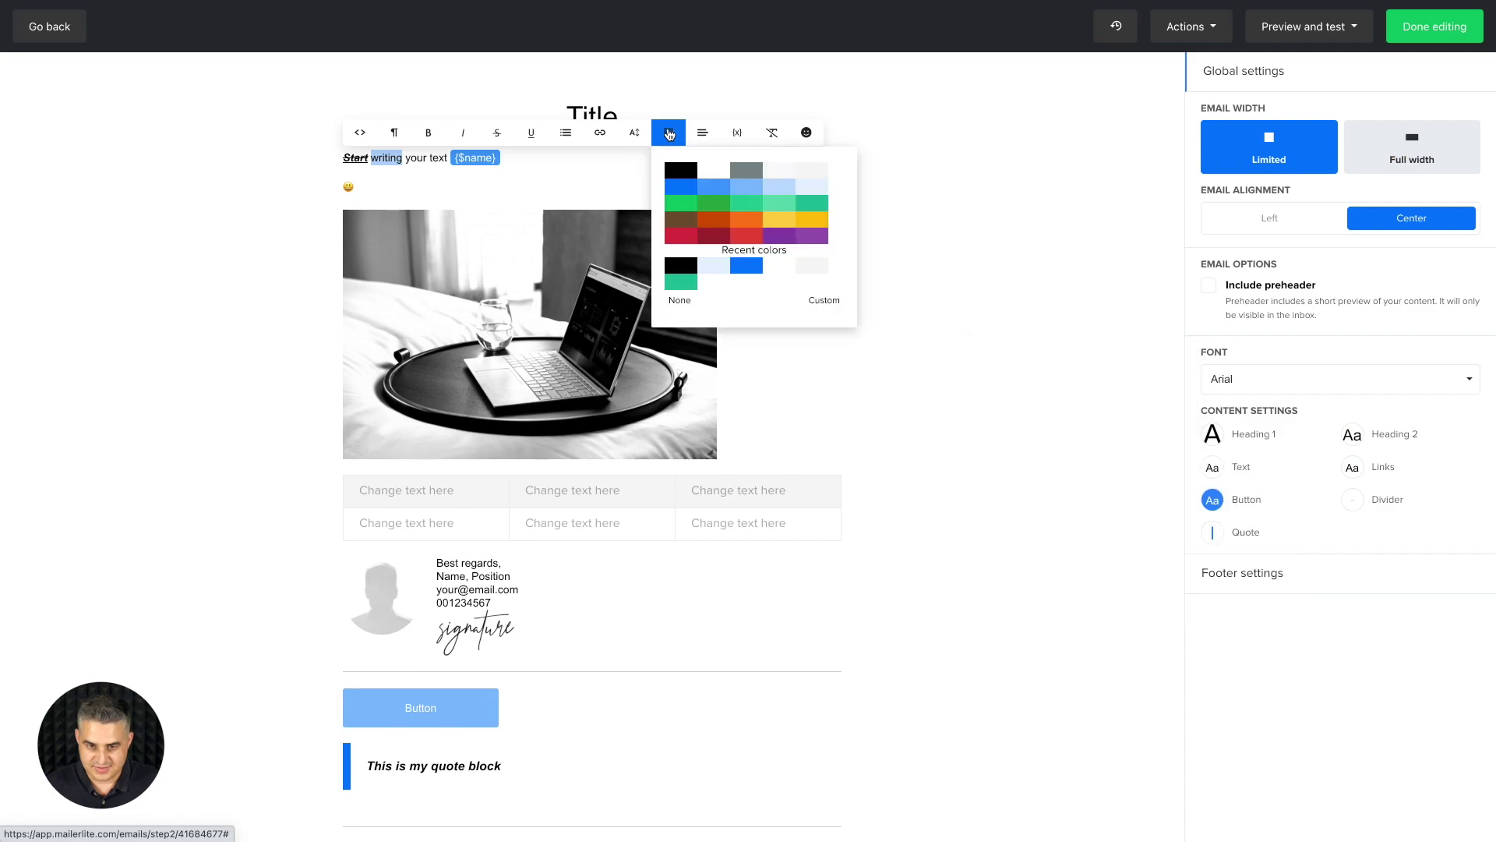
{"action": "left_click", "coordinate": [719, 193]}
{"action": "left_click", "coordinate": [912, 388]}
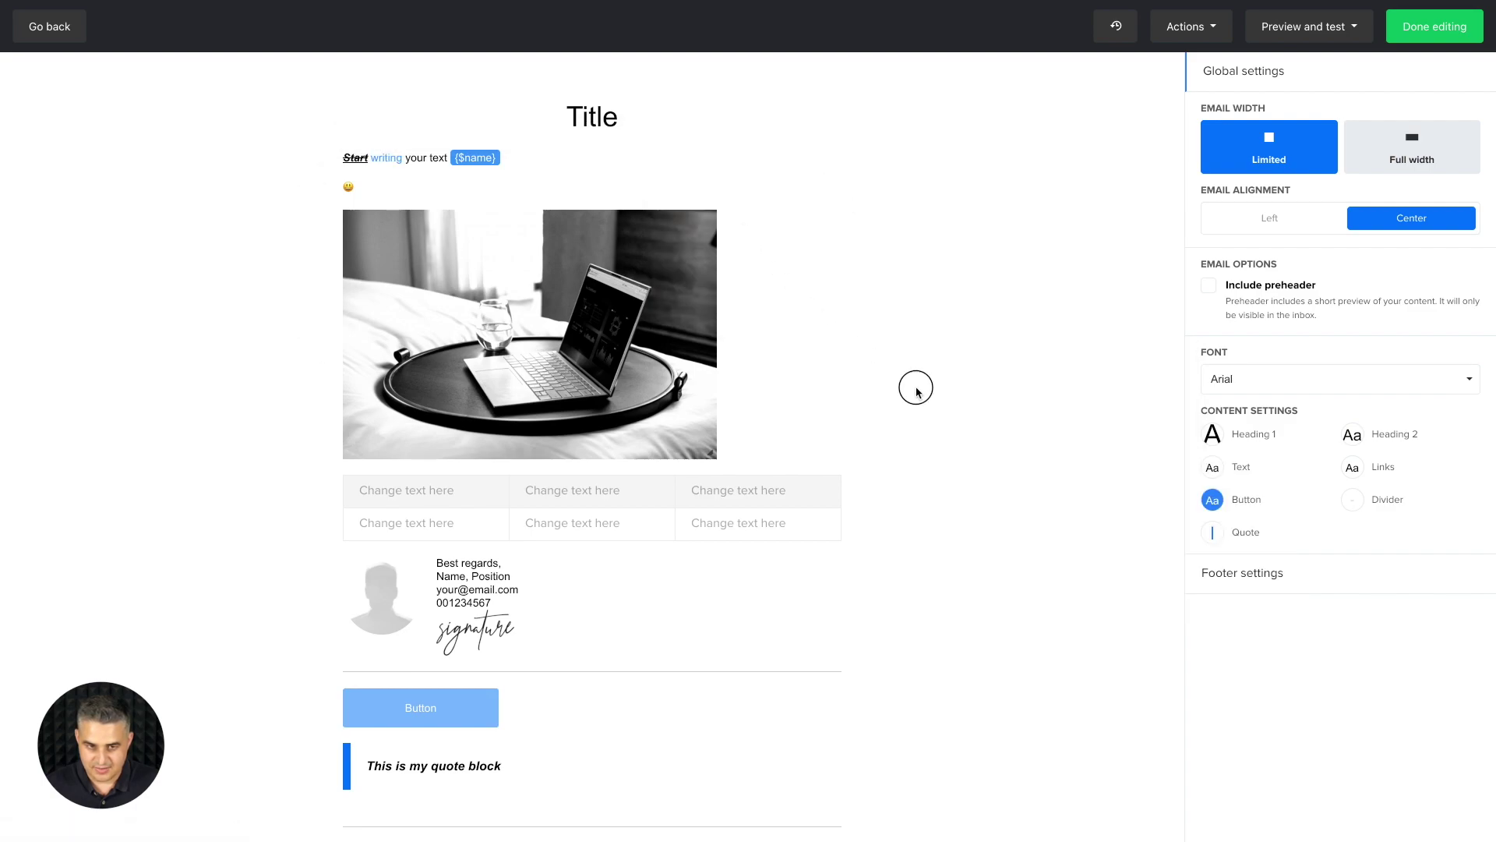
Step: Try the green #20c997 font color for the email's global text style and cancel it
{"action": "left_click", "coordinate": [1213, 435]}
{"action": "left_click", "coordinate": [1214, 470]}
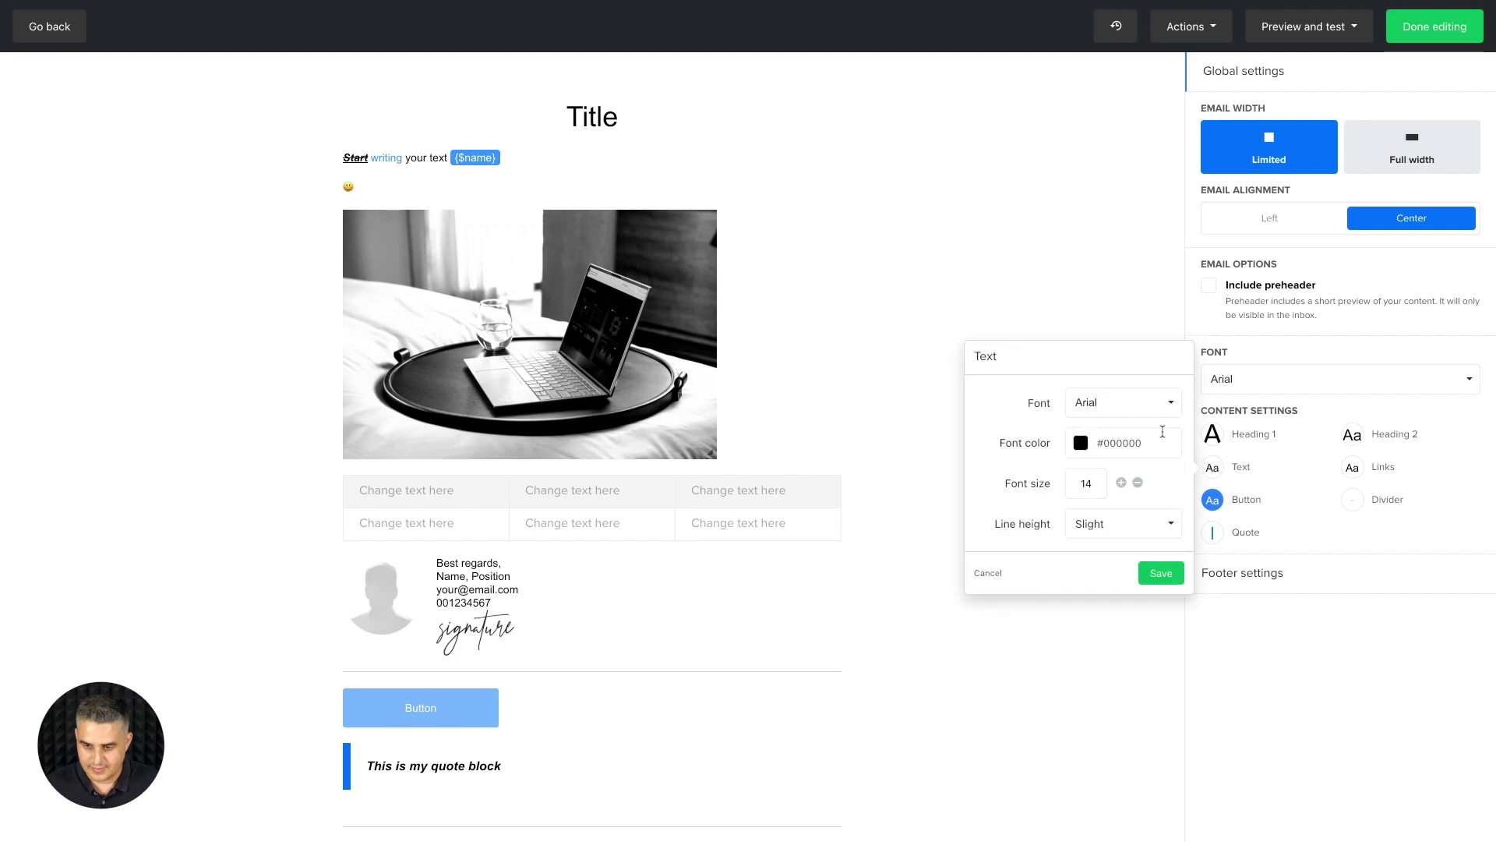
{"action": "left_click", "coordinate": [1081, 443]}
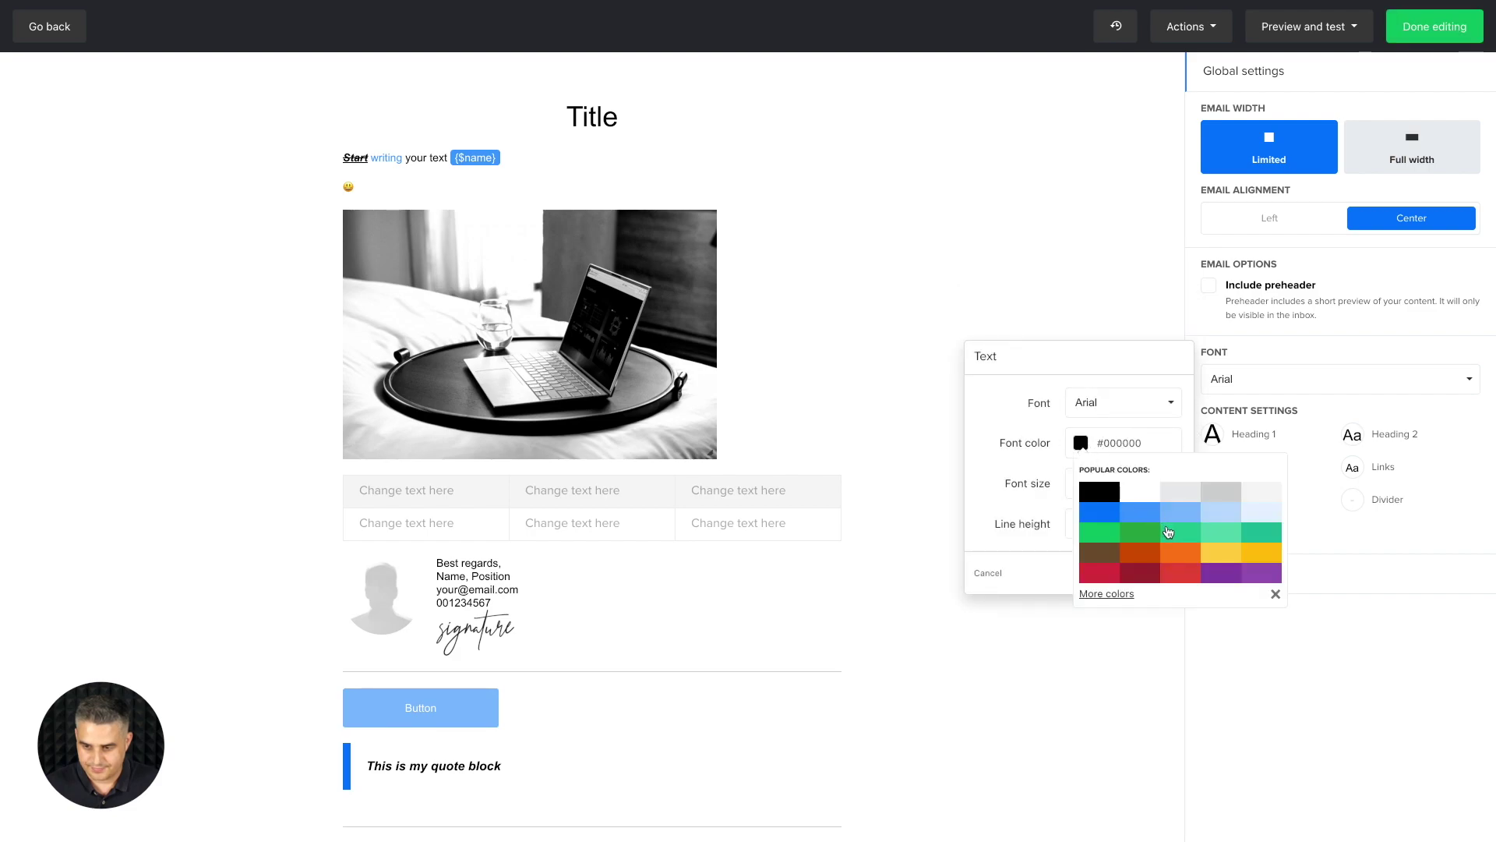
{"action": "left_click", "coordinate": [1175, 536]}
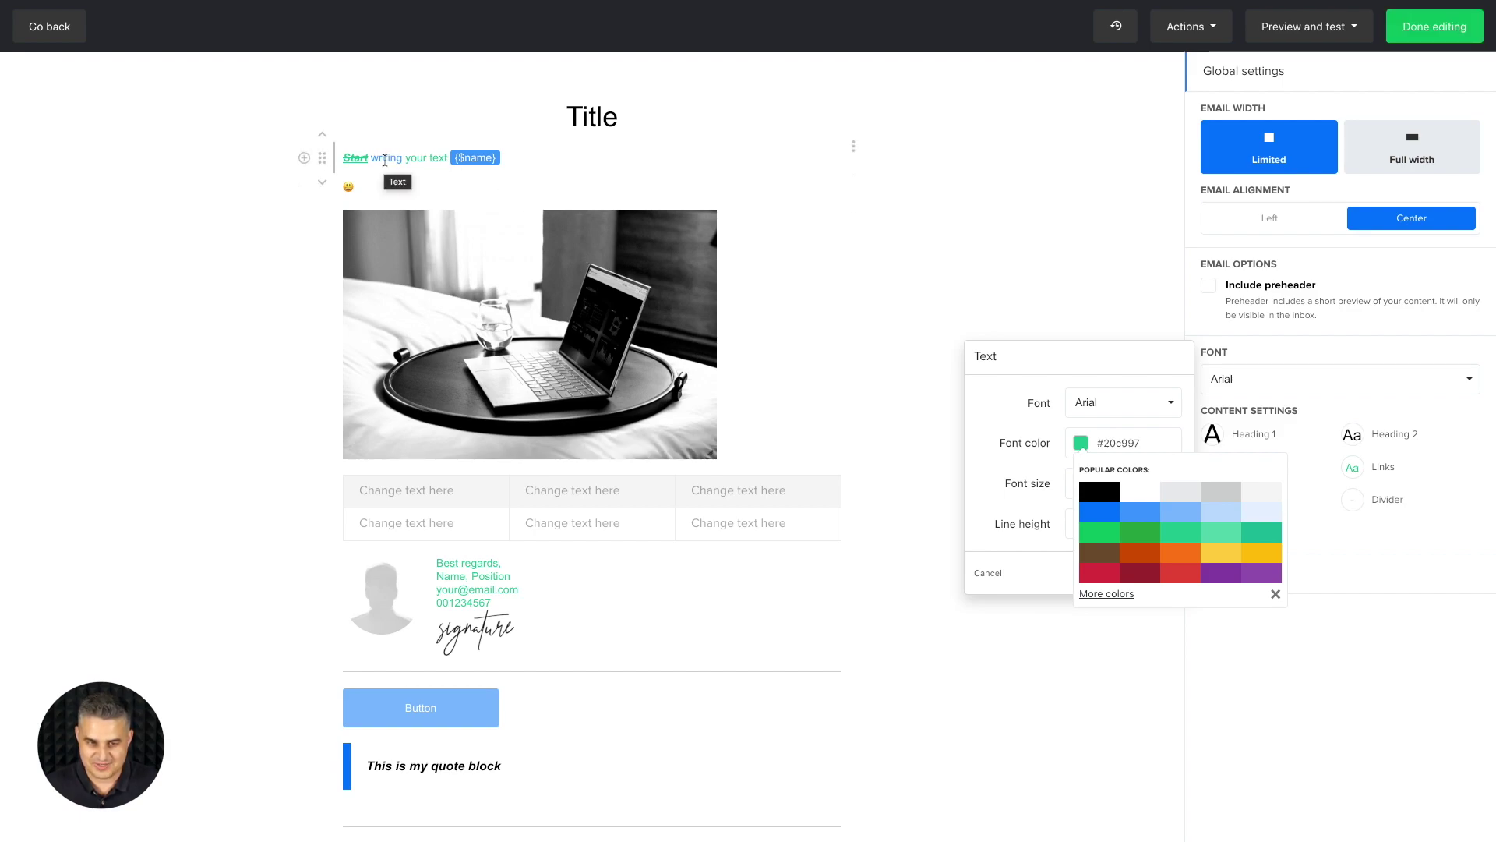
{"action": "left_click", "coordinate": [1275, 594]}
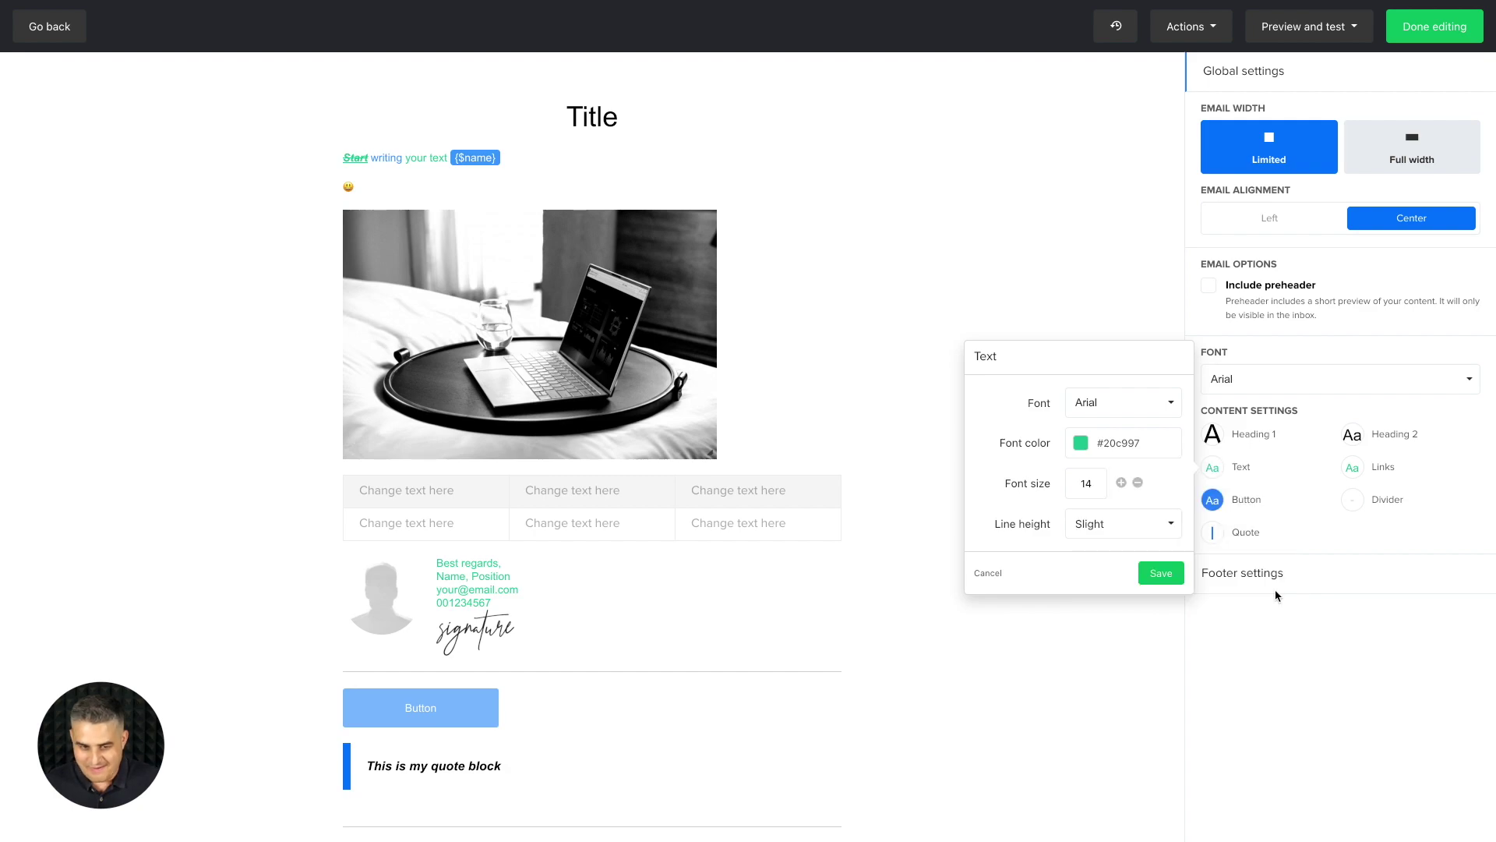
{"action": "left_click", "coordinate": [985, 577]}
{"action": "scroll", "coordinate": [710, 473], "scroll_direction": "down", "scroll_amount": 2}
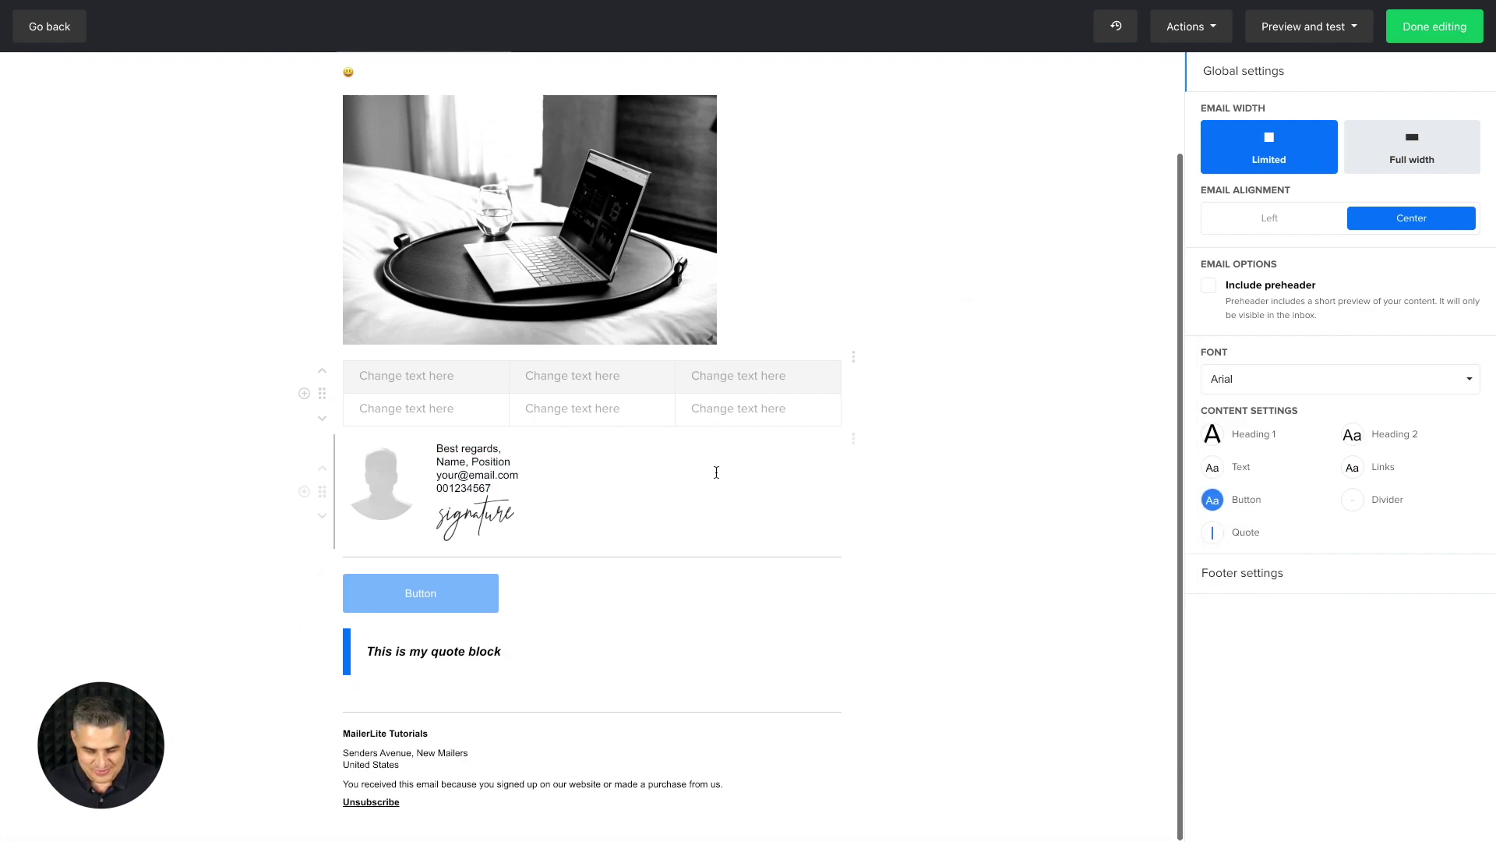
{"action": "left_click", "coordinate": [304, 592]}
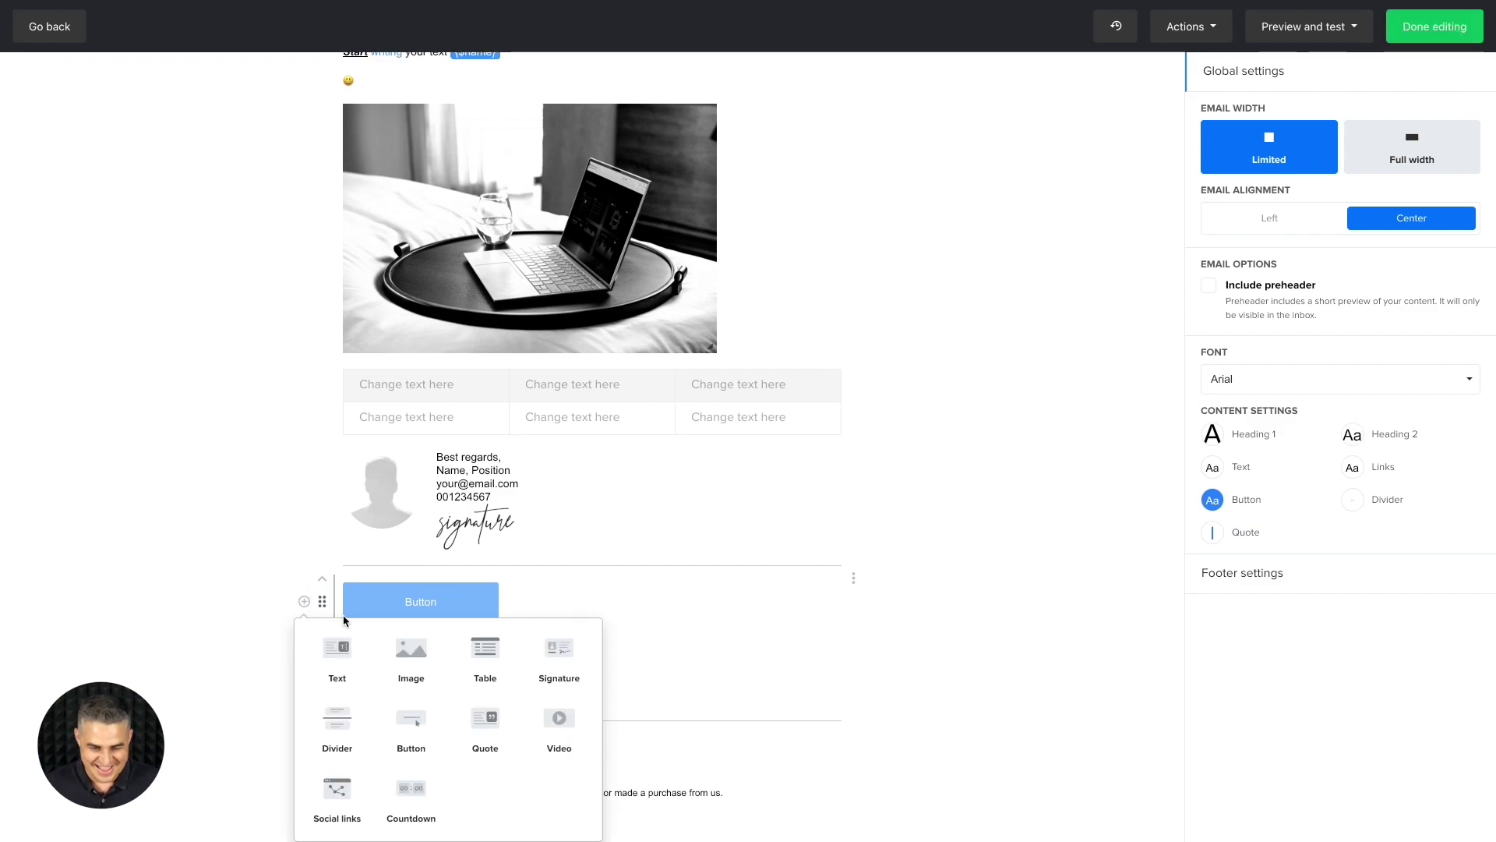
{"action": "left_click", "coordinate": [549, 730]}
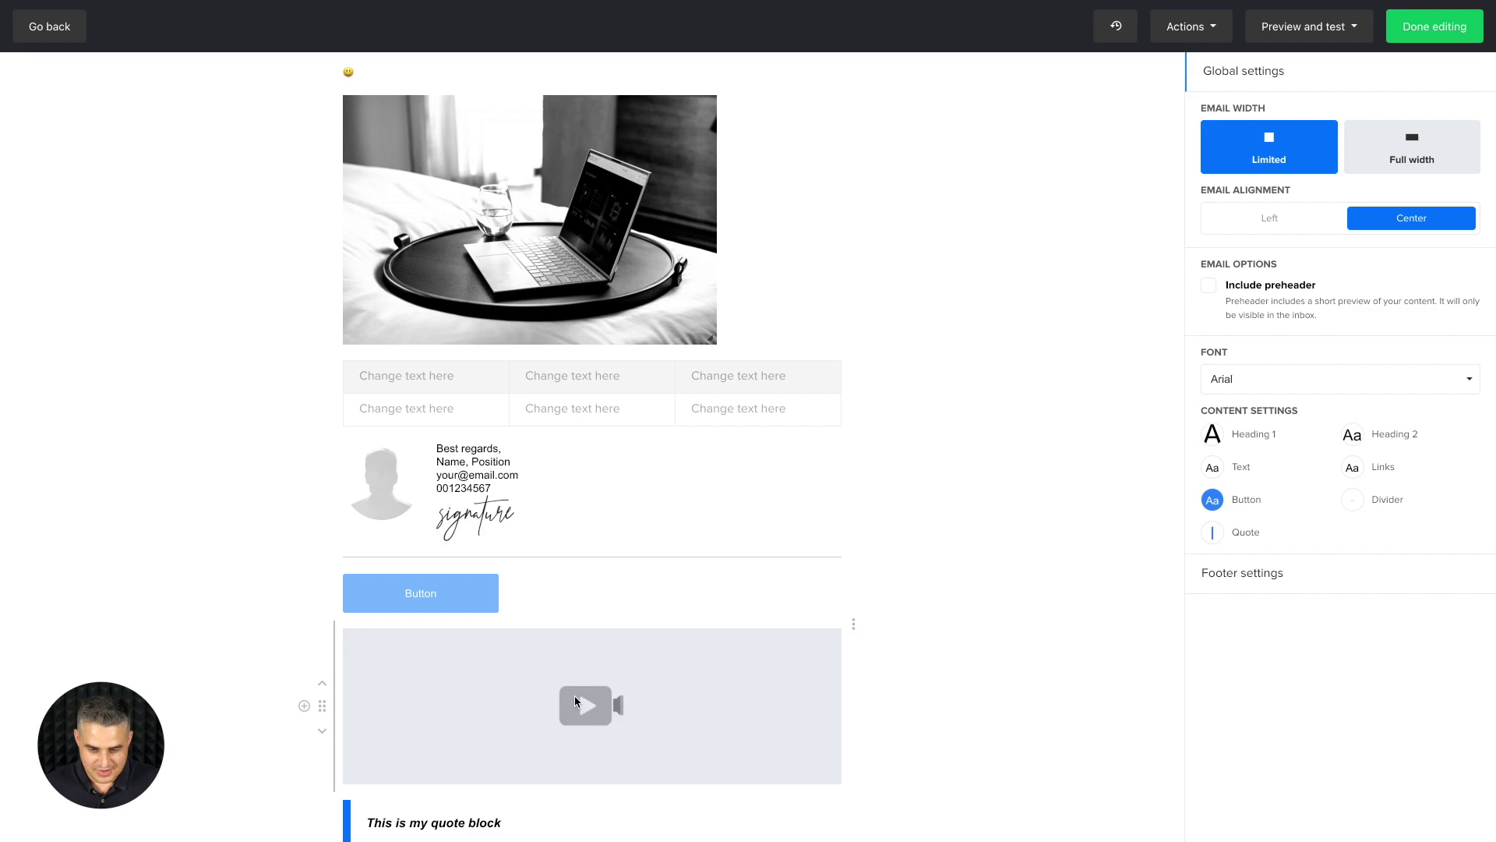
{"action": "left_click", "coordinate": [576, 702]}
{"action": "left_click", "coordinate": [1253, 203]}
{"action": "type", "text": "https://youtu.be/zyBfY7x_2Sc"}
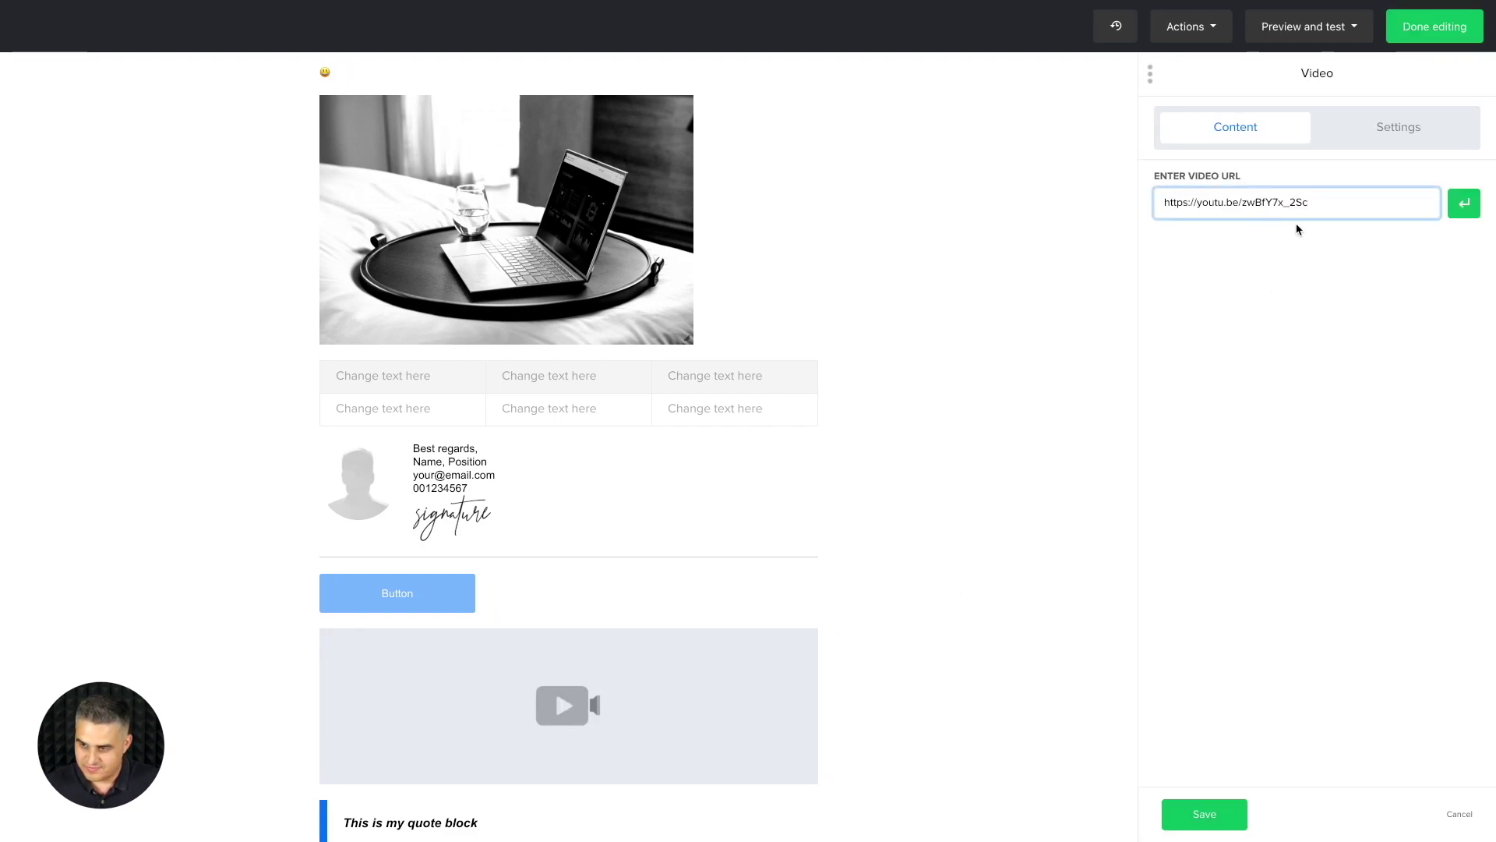
{"action": "left_click", "coordinate": [1465, 205]}
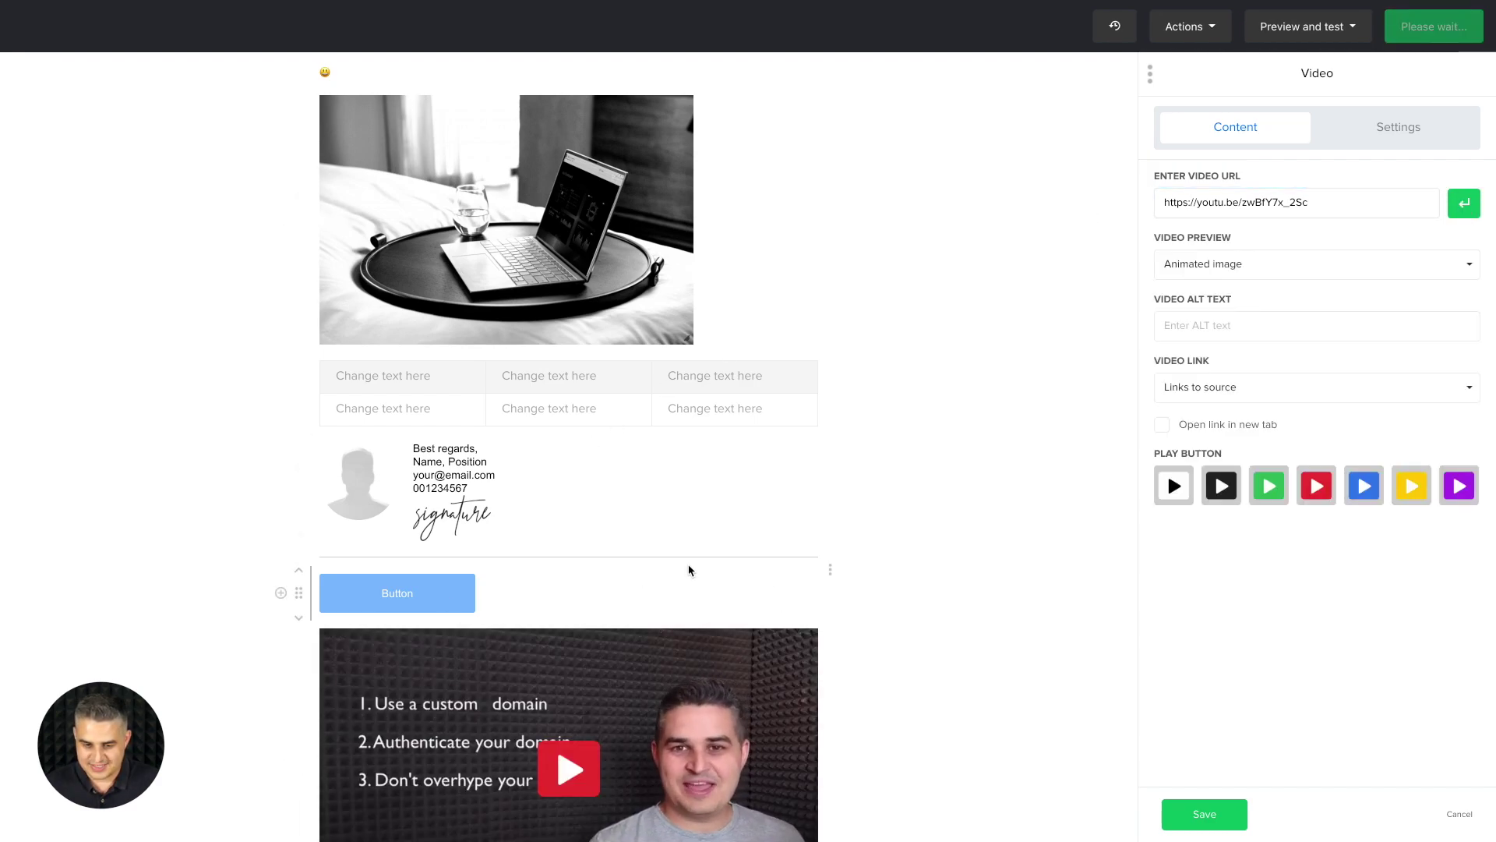
Step: Try the static image preview for the video and switch it back to the animated image
{"action": "scroll", "coordinate": [659, 545], "scroll_direction": "down", "scroll_amount": 3}
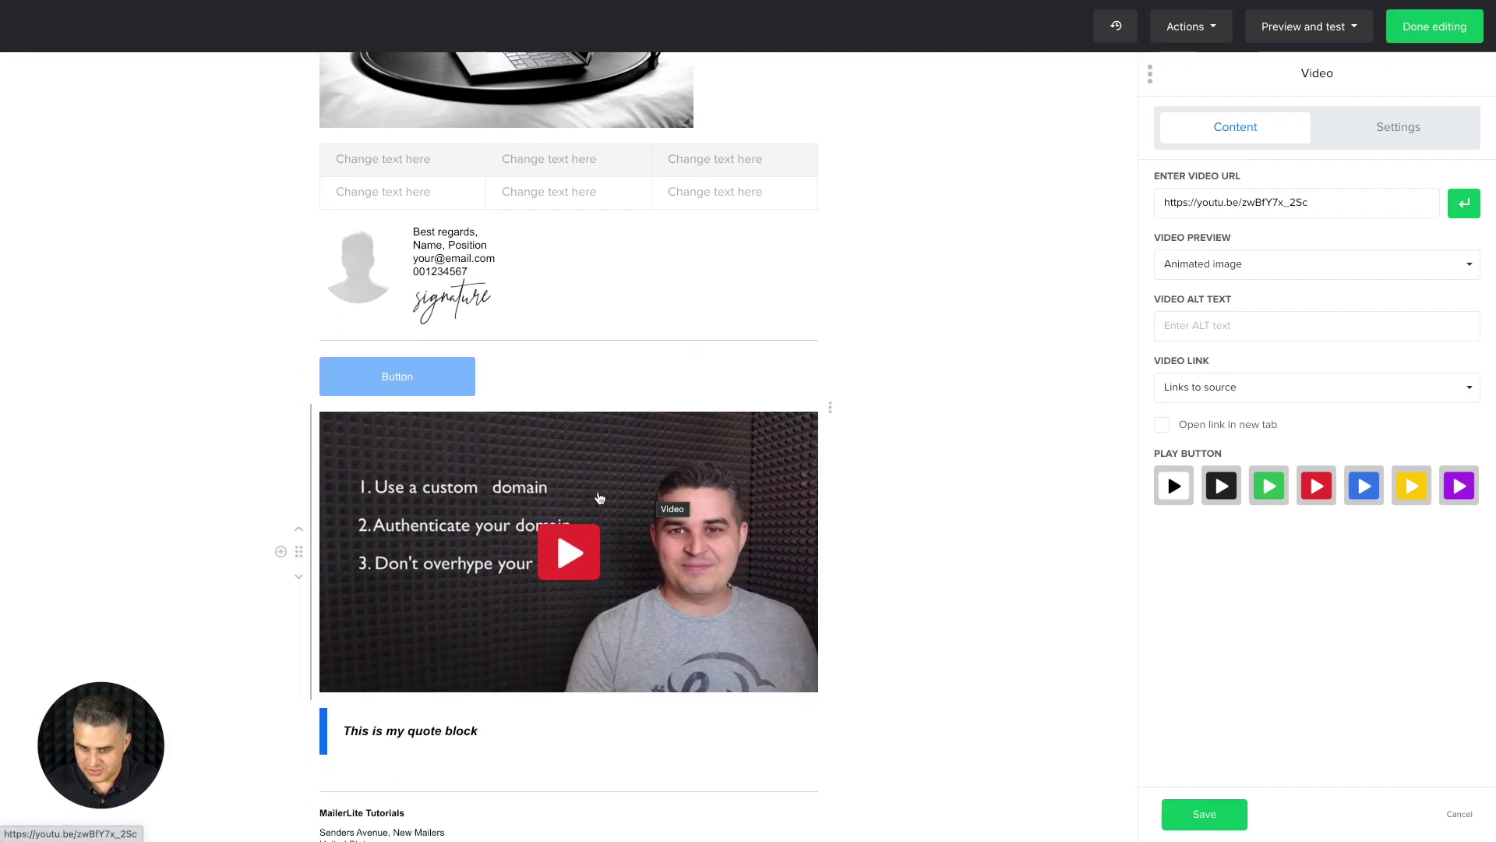
{"action": "left_click", "coordinate": [1283, 265]}
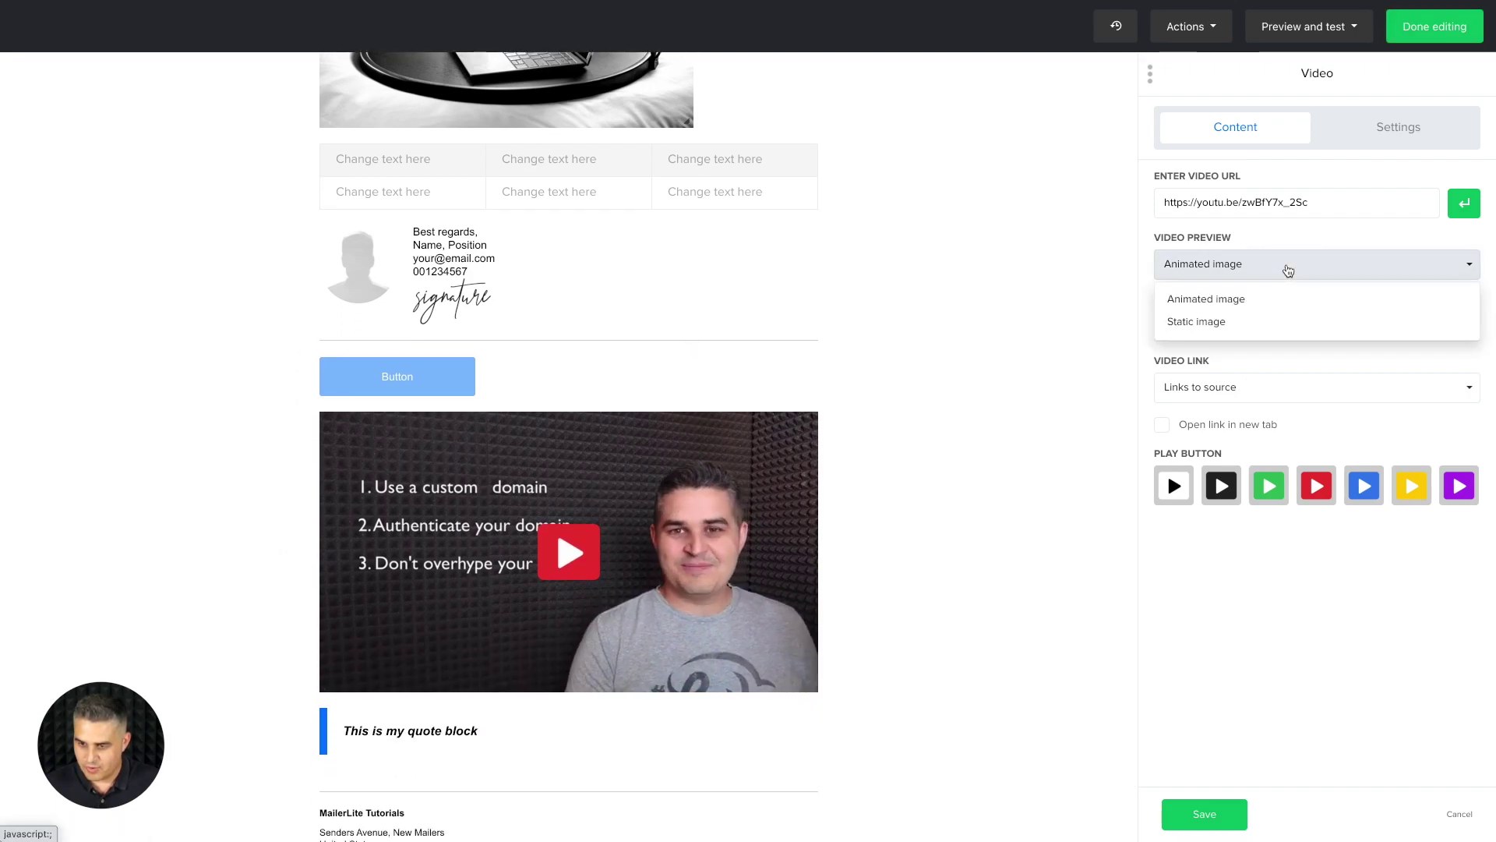
{"action": "left_click", "coordinate": [1213, 320]}
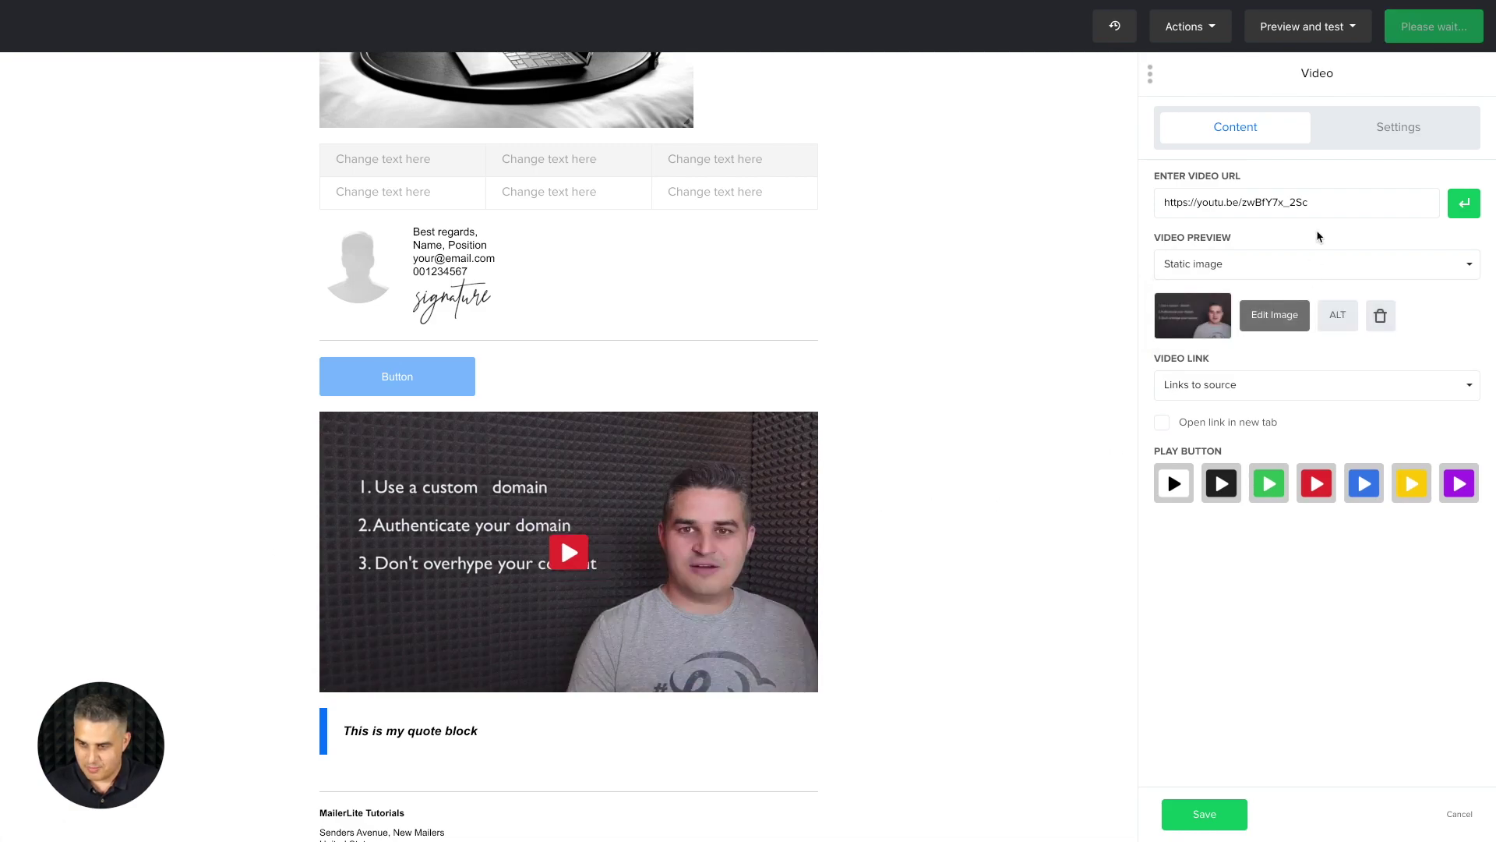
{"action": "left_click", "coordinate": [1248, 257]}
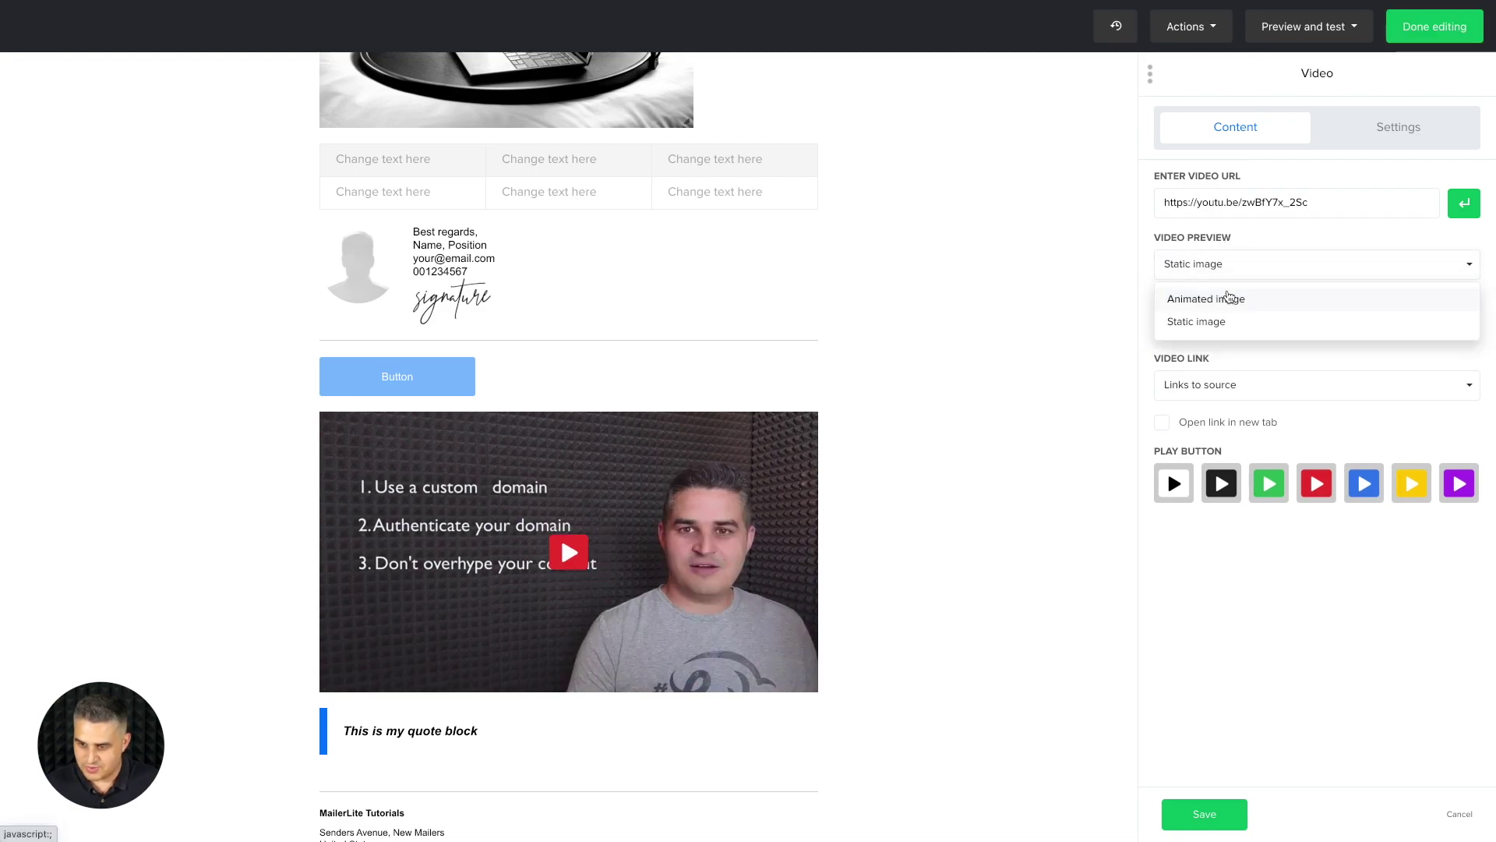
{"action": "left_click", "coordinate": [1220, 299]}
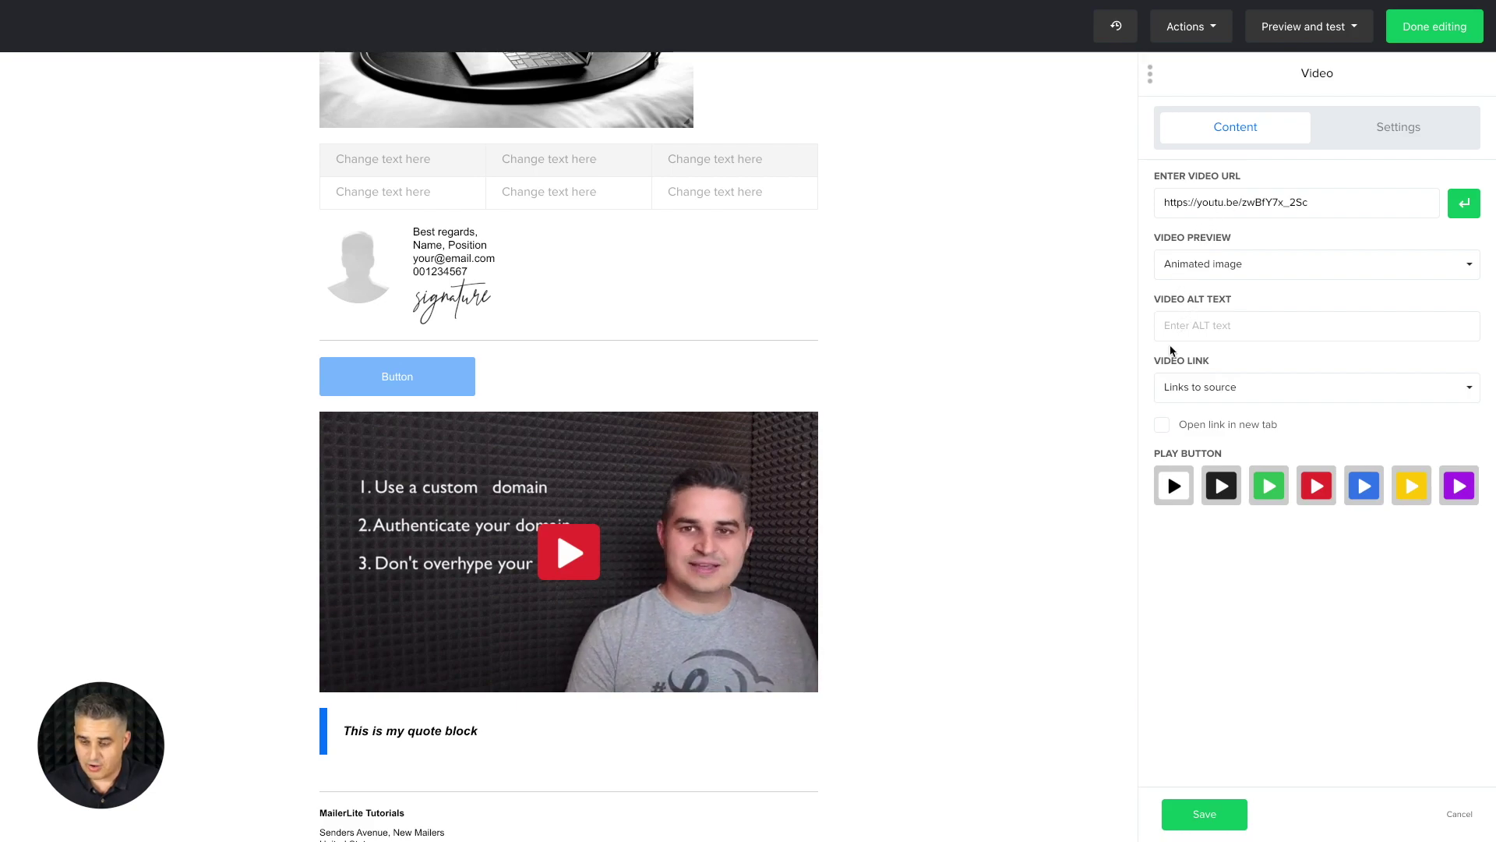
Step: Check the video link options and make the link open in a new tab
{"action": "left_click", "coordinate": [1241, 394]}
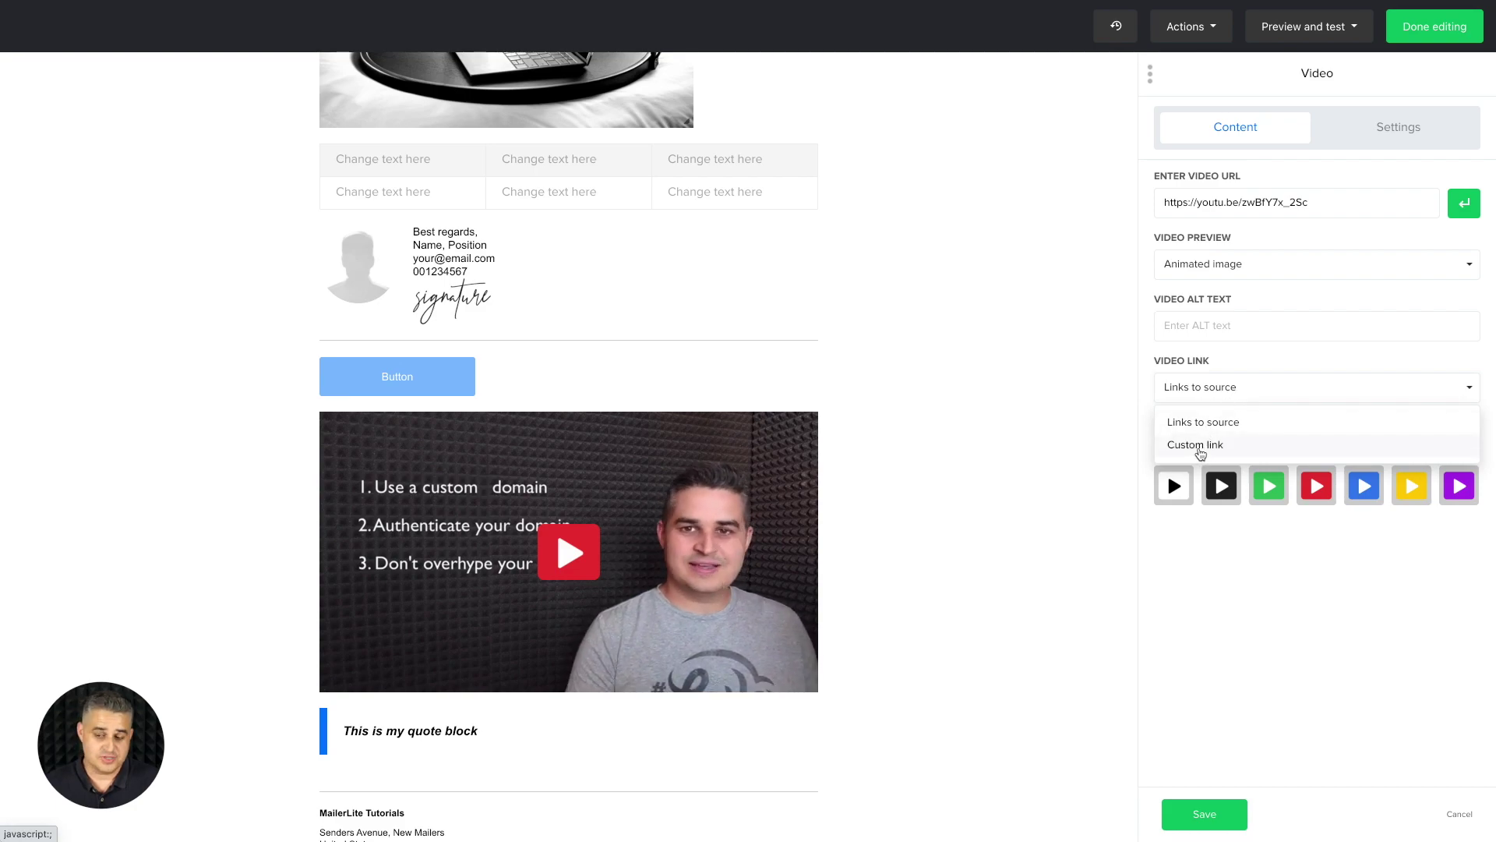
{"action": "left_click", "coordinate": [1222, 520]}
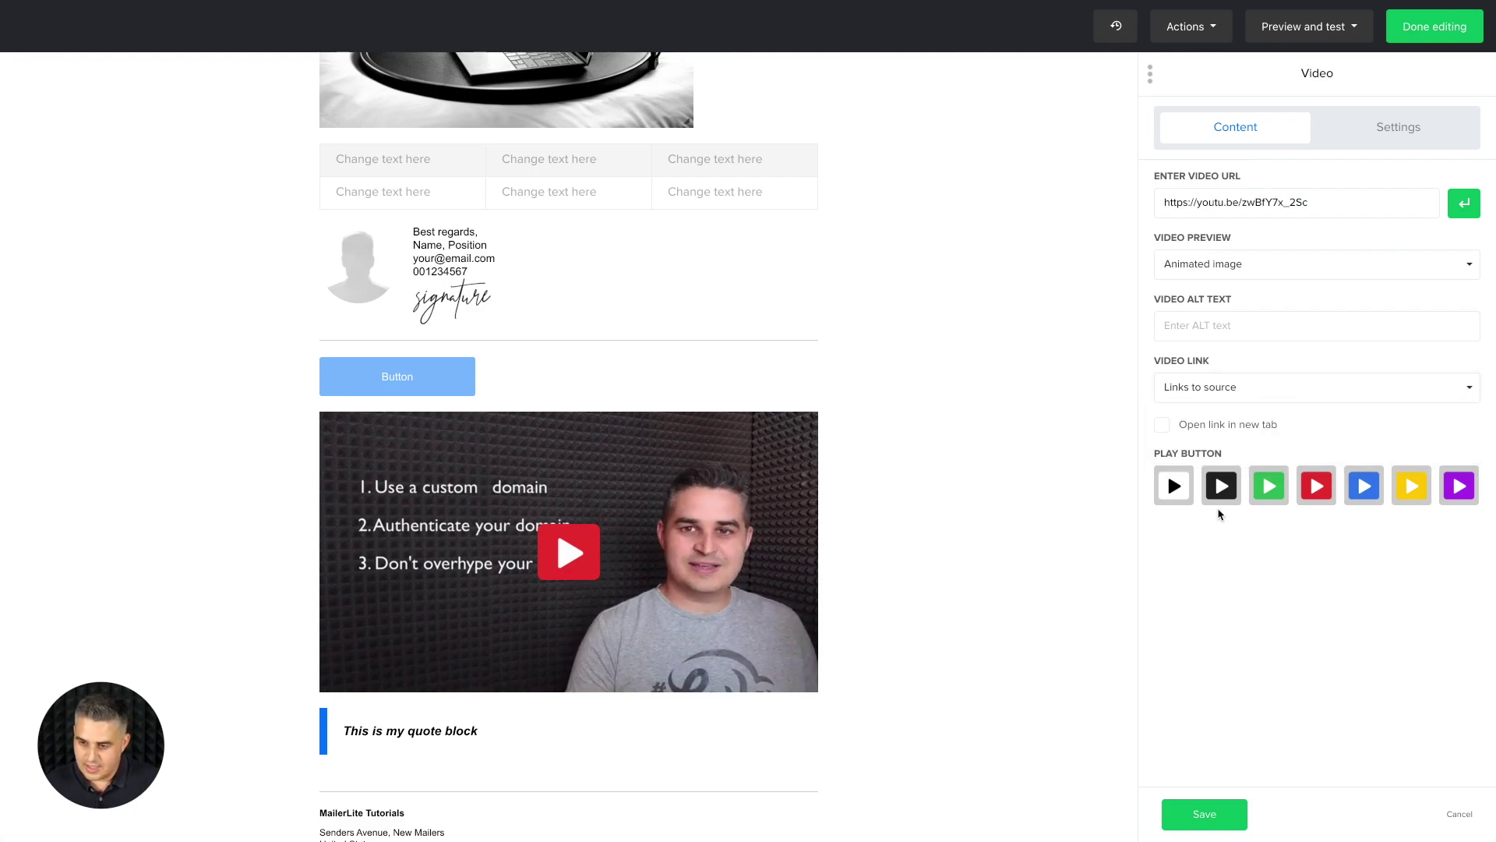
{"action": "left_click", "coordinate": [1166, 427]}
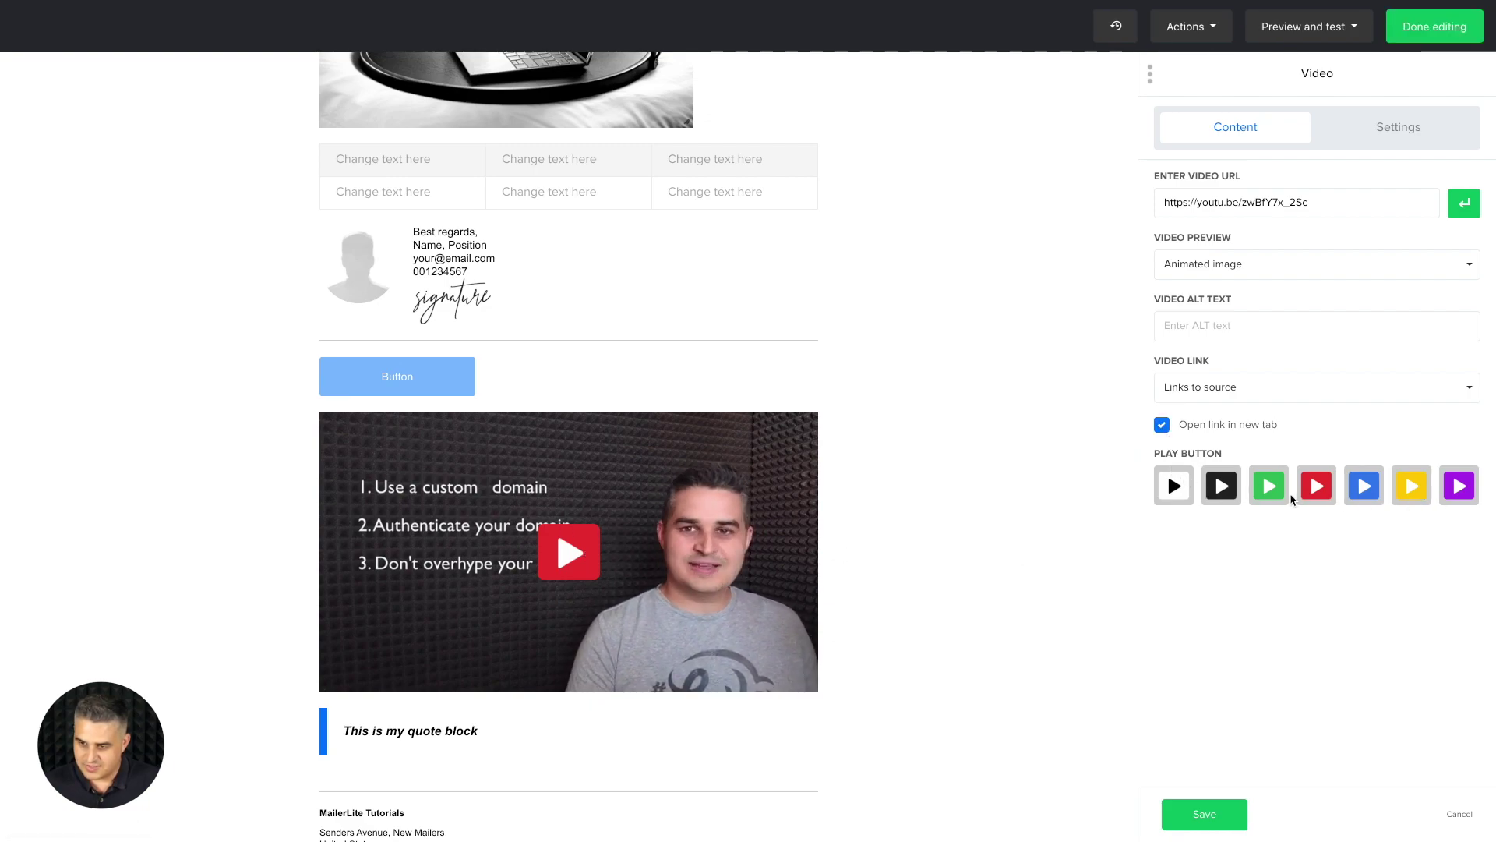
Step: Align the video to the right and set its width to a custom value of 540
{"action": "left_click", "coordinate": [1373, 131]}
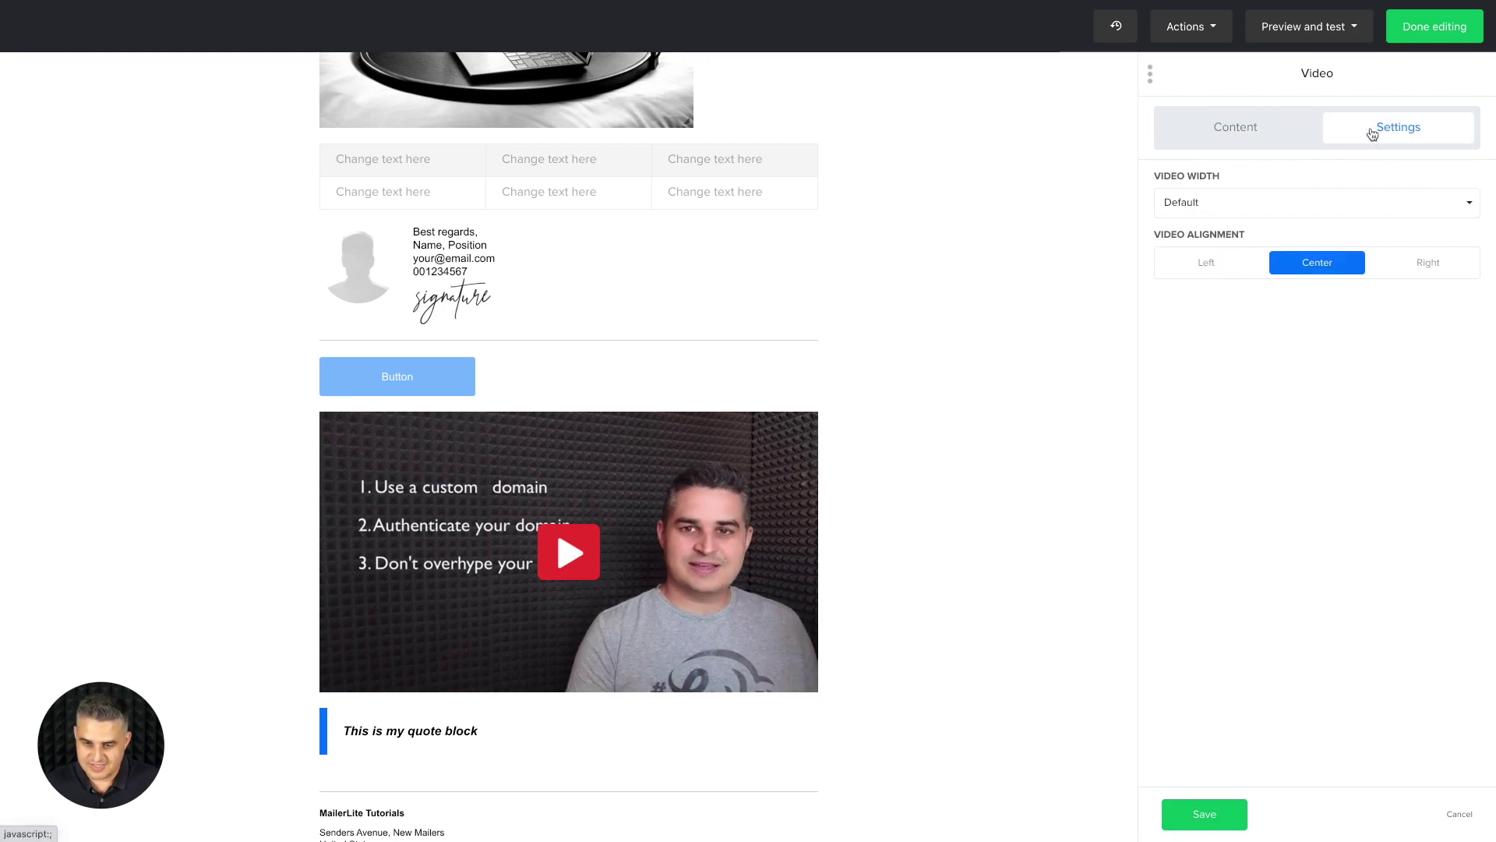
{"action": "left_click", "coordinate": [1215, 268]}
{"action": "left_click", "coordinate": [1426, 269]}
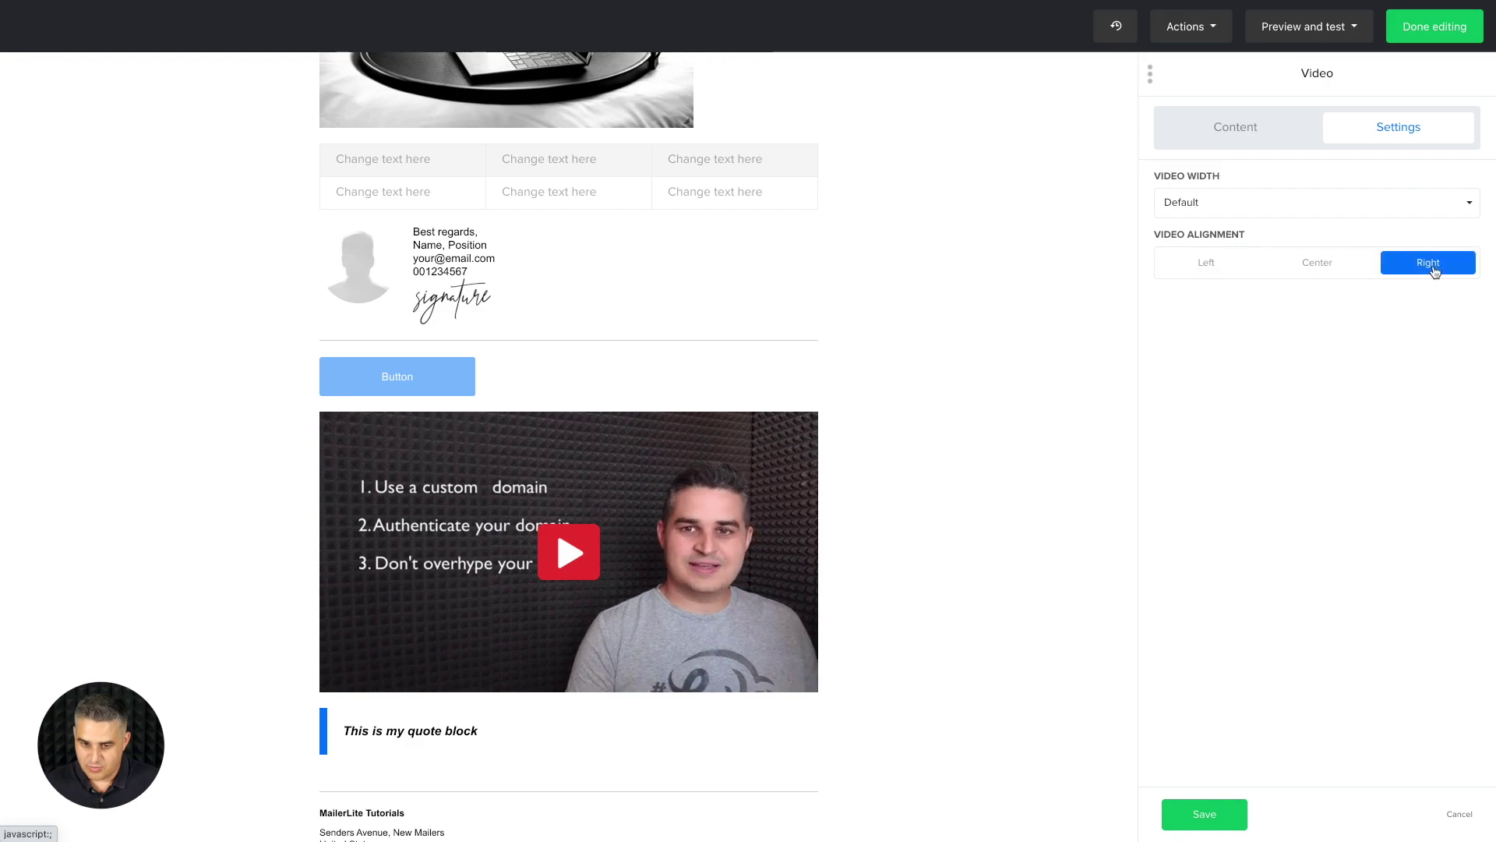
{"action": "left_click", "coordinate": [1363, 211]}
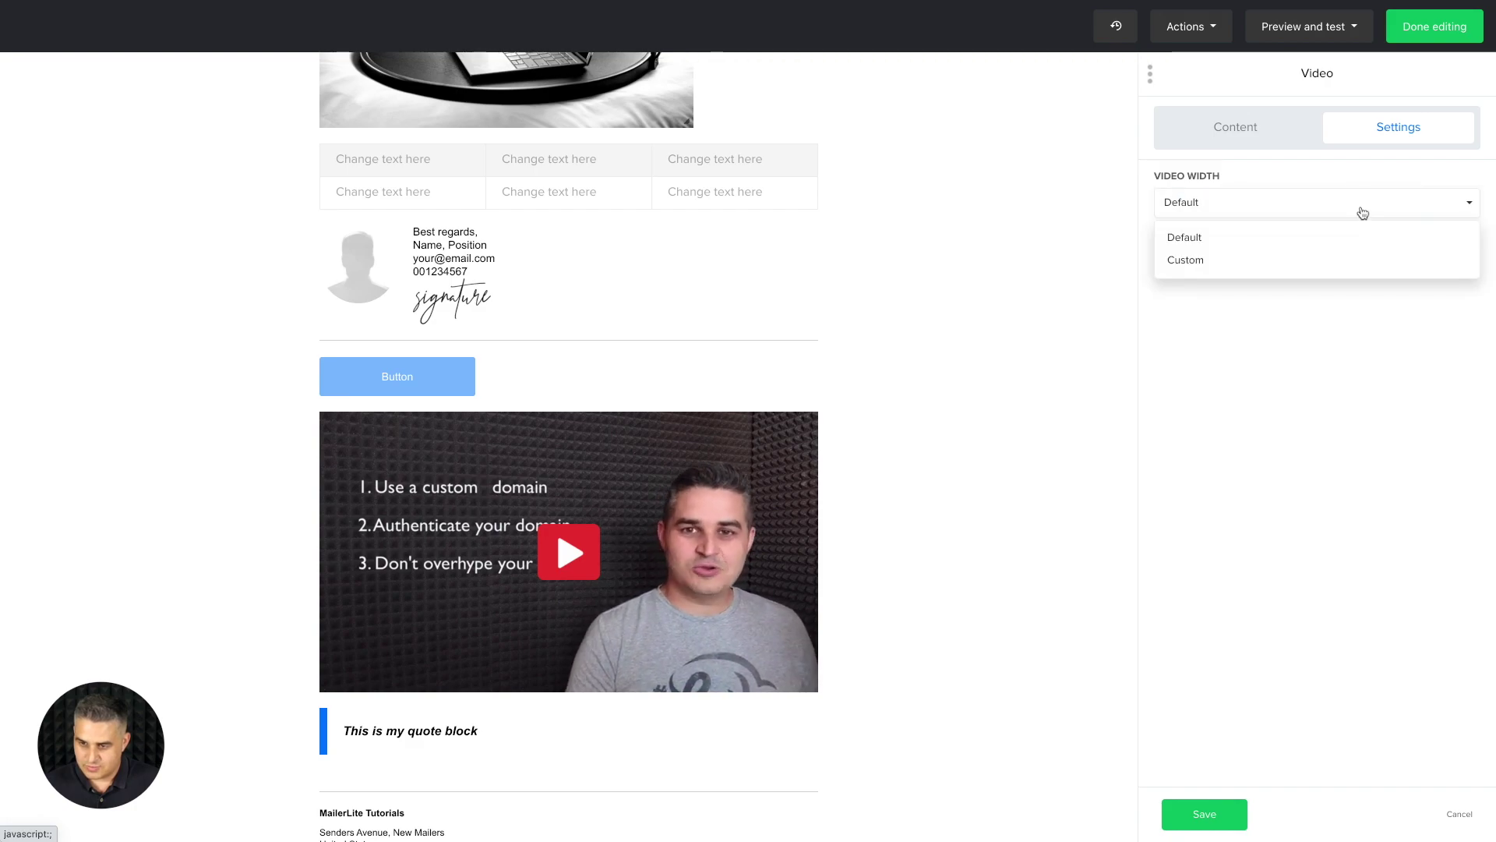
{"action": "left_click", "coordinate": [1194, 265]}
{"action": "left_click", "coordinate": [1470, 201]}
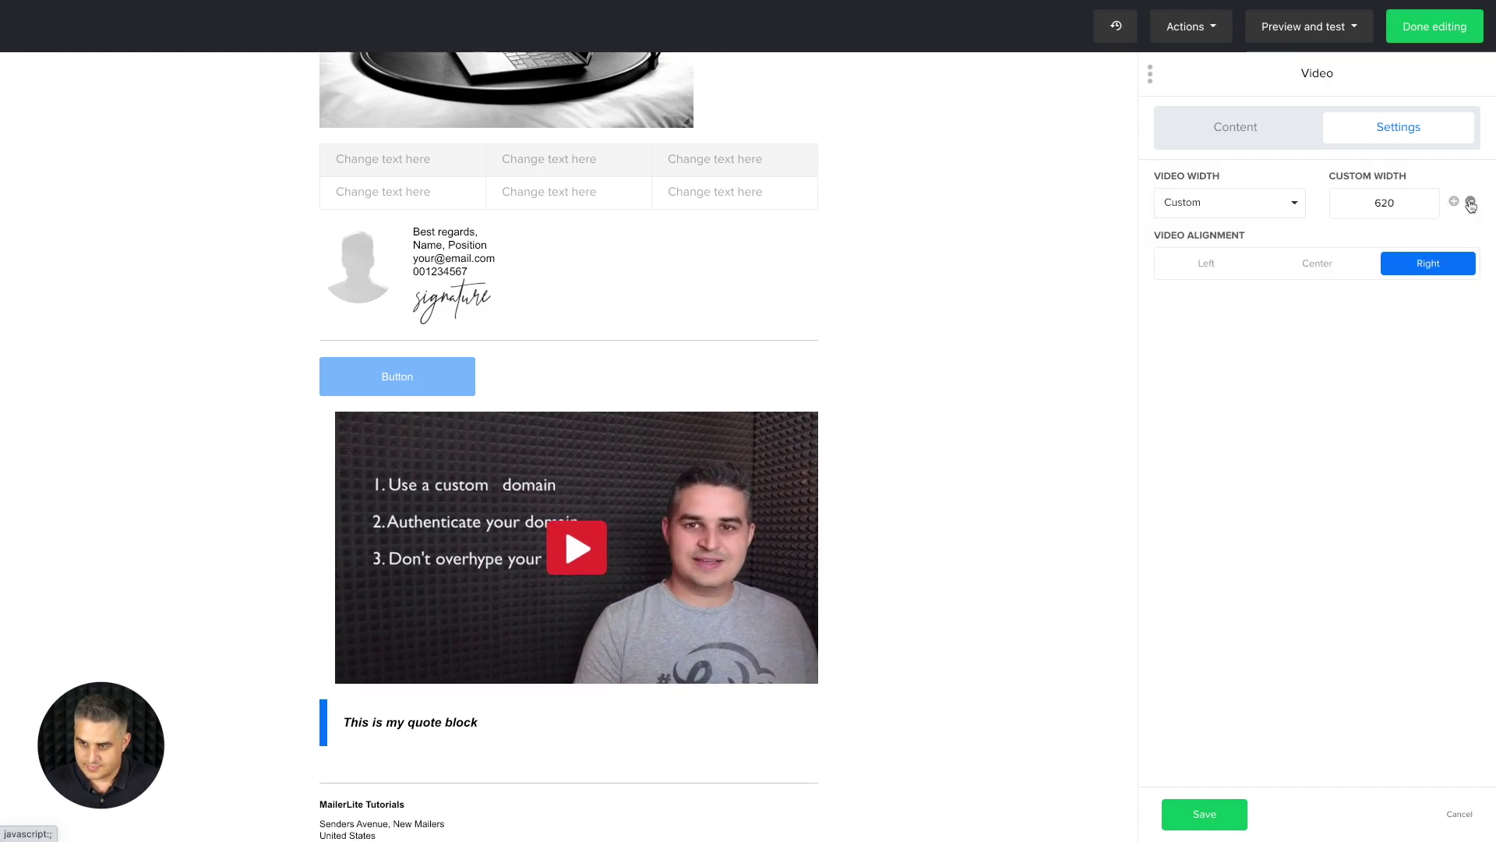
{"action": "left_click", "coordinate": [1471, 202]}
{"action": "left_click", "coordinate": [1470, 202]}
{"action": "left_click", "coordinate": [1471, 202]}
Step: Compare left and center alignment for the video, choose left, and save the block
{"action": "left_click", "coordinate": [1206, 265]}
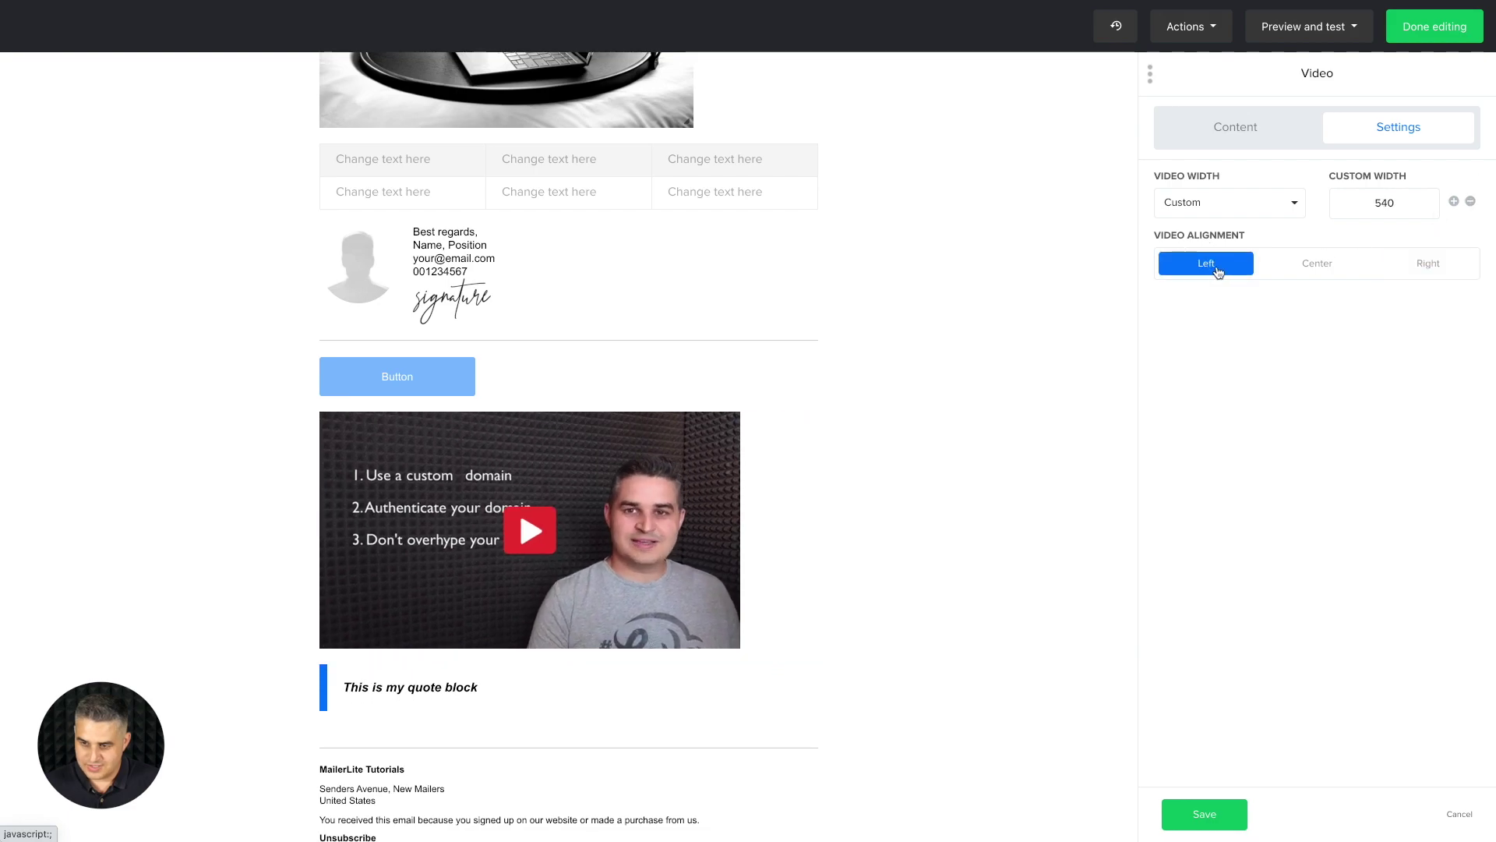
{"action": "left_click", "coordinate": [1299, 265]}
{"action": "left_click", "coordinate": [1218, 265]}
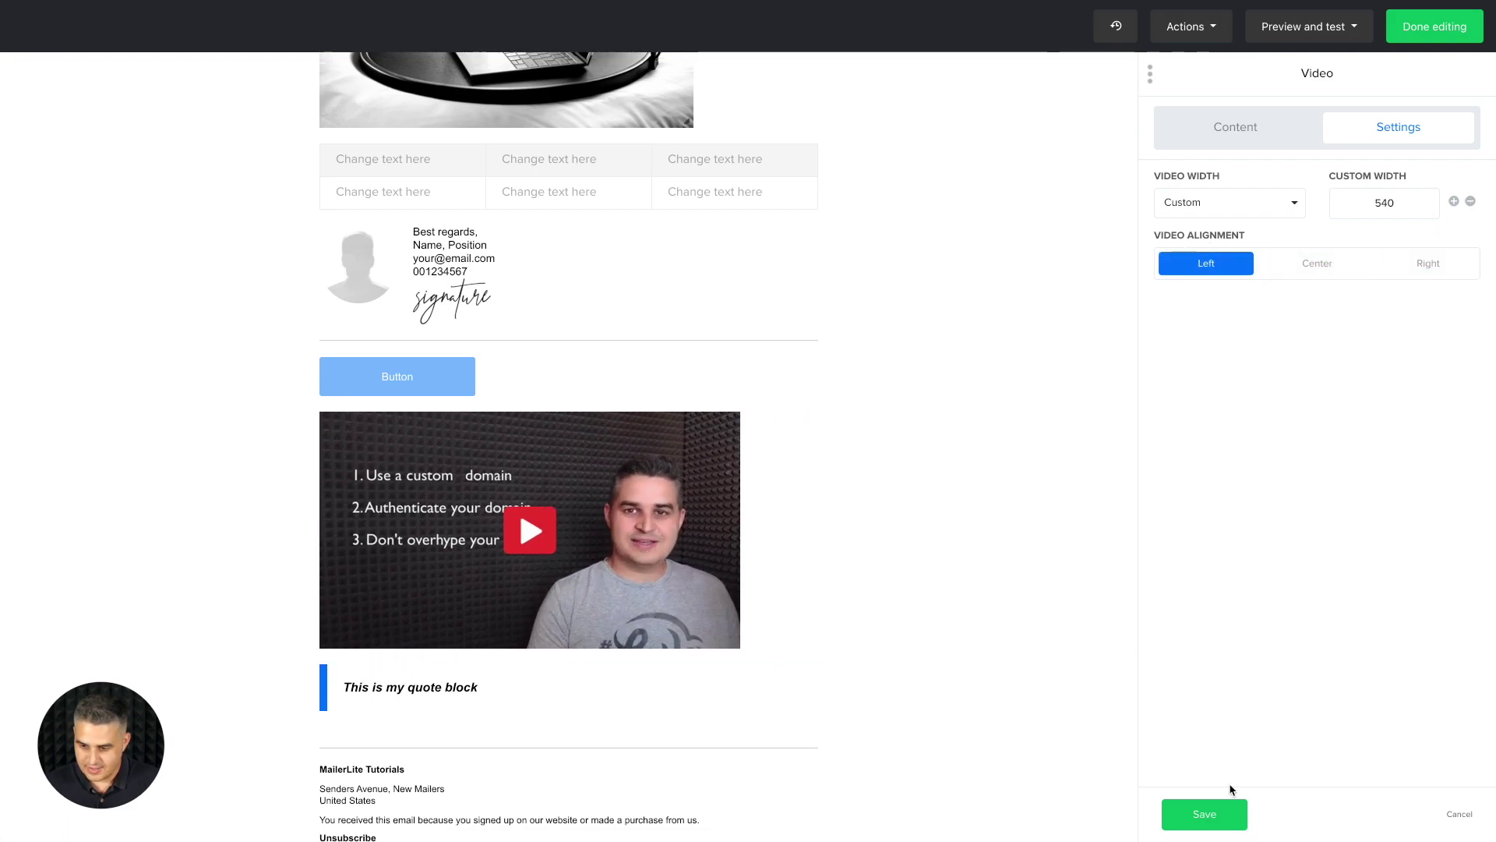
{"action": "left_click", "coordinate": [1236, 812]}
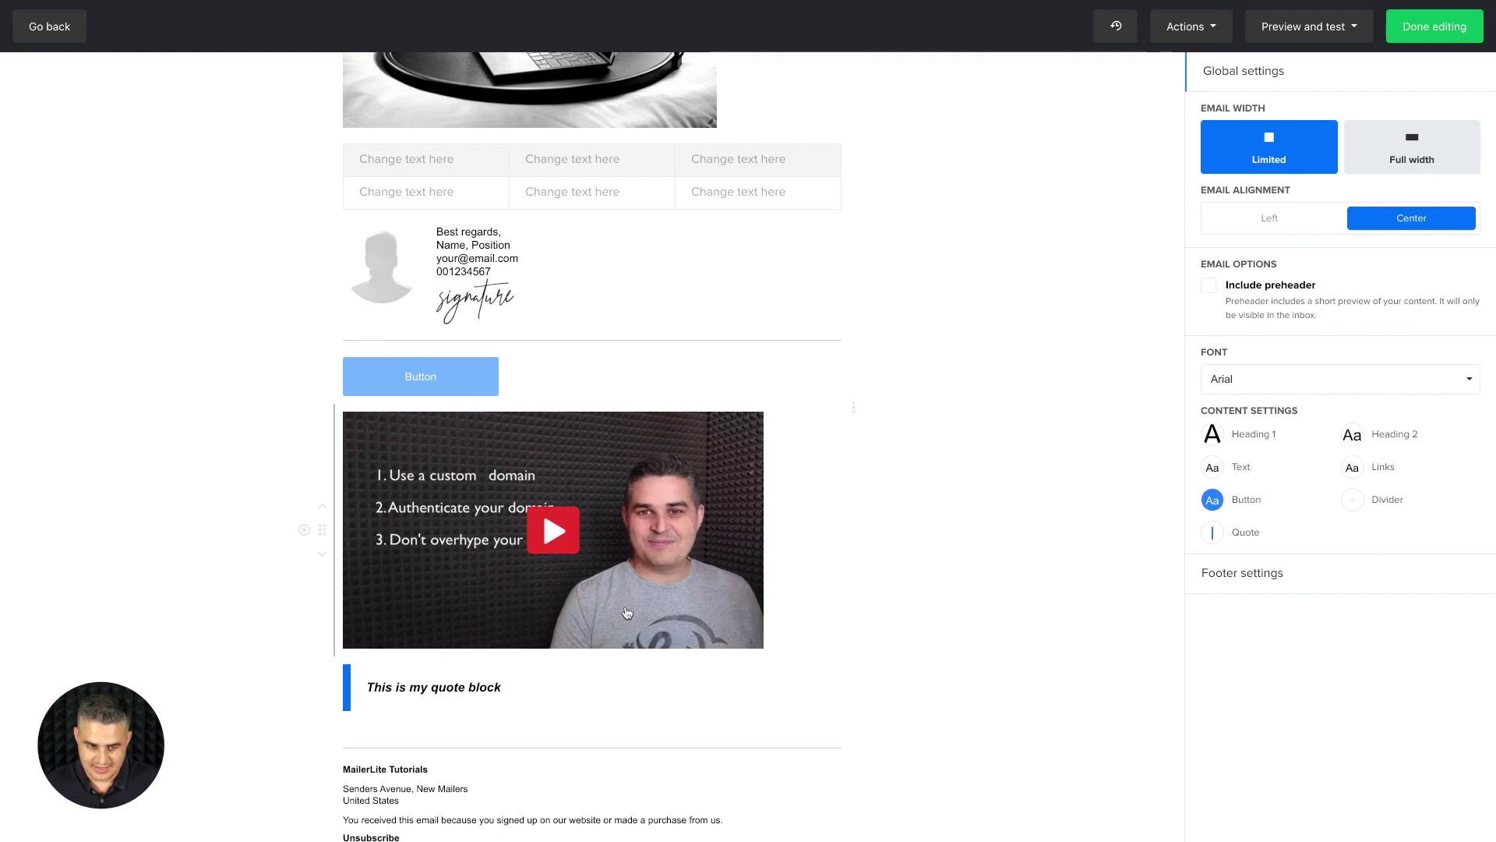
Step: Insert a Social links block between the video and the quote
{"action": "left_click", "coordinate": [304, 530]}
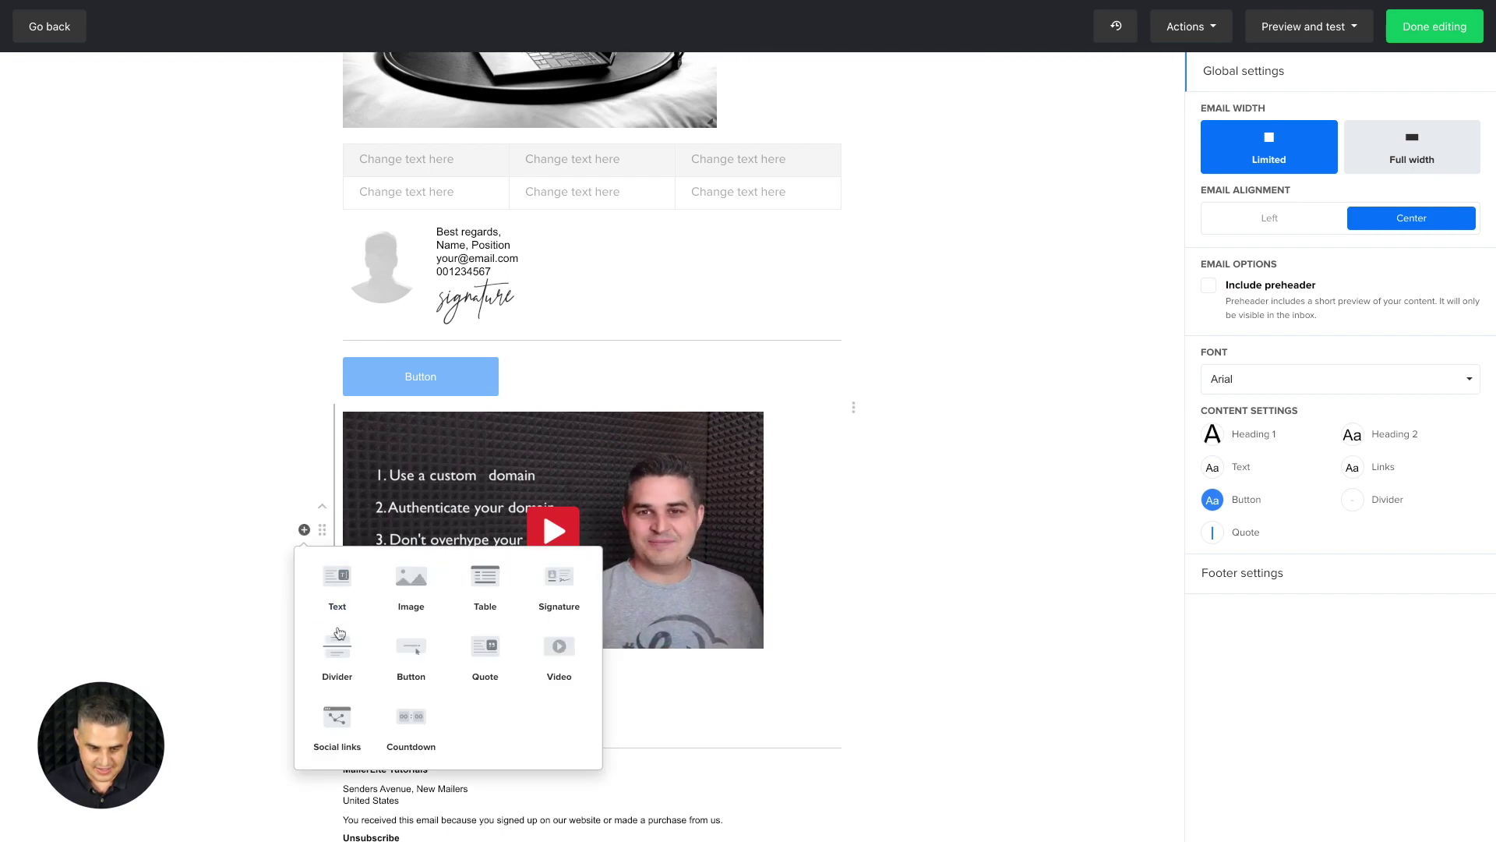
{"action": "left_click", "coordinate": [332, 713]}
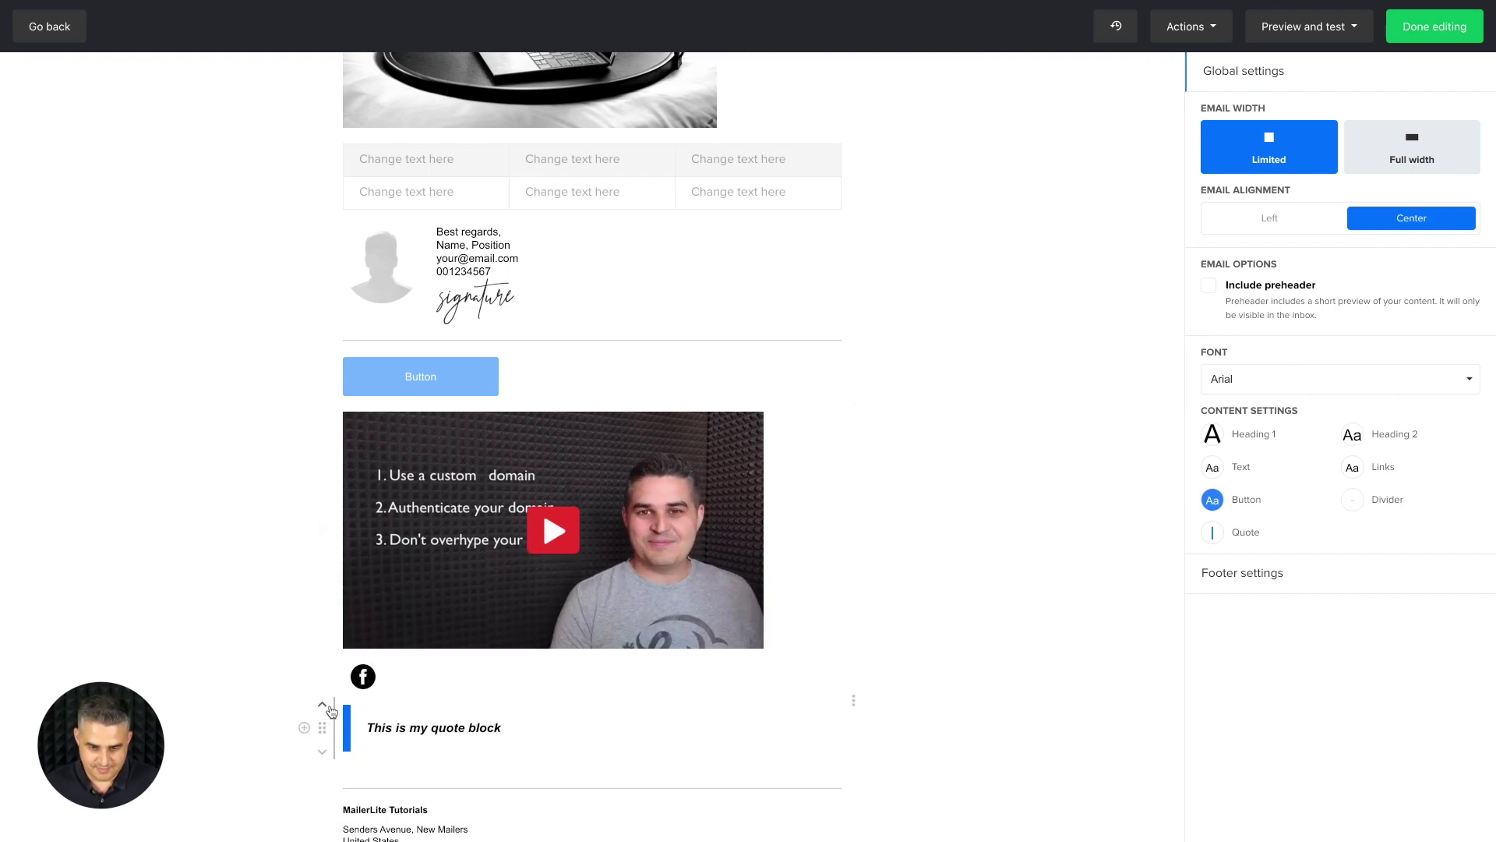
Step: Change the video block's preview to a static image and save it
{"action": "mouse_move", "coordinate": [853, 418]}
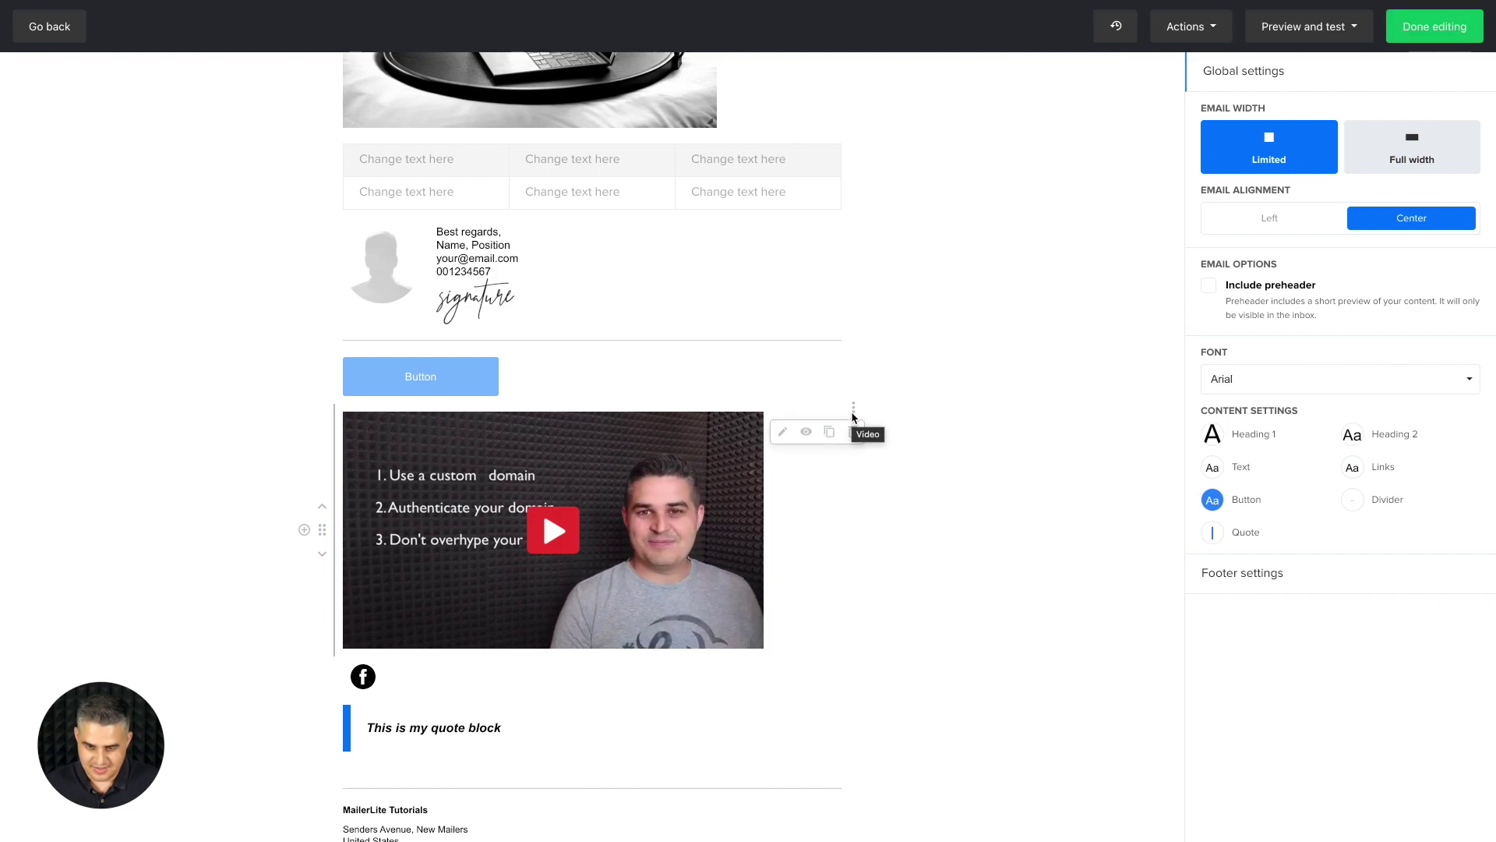
{"action": "left_click", "coordinate": [783, 433]}
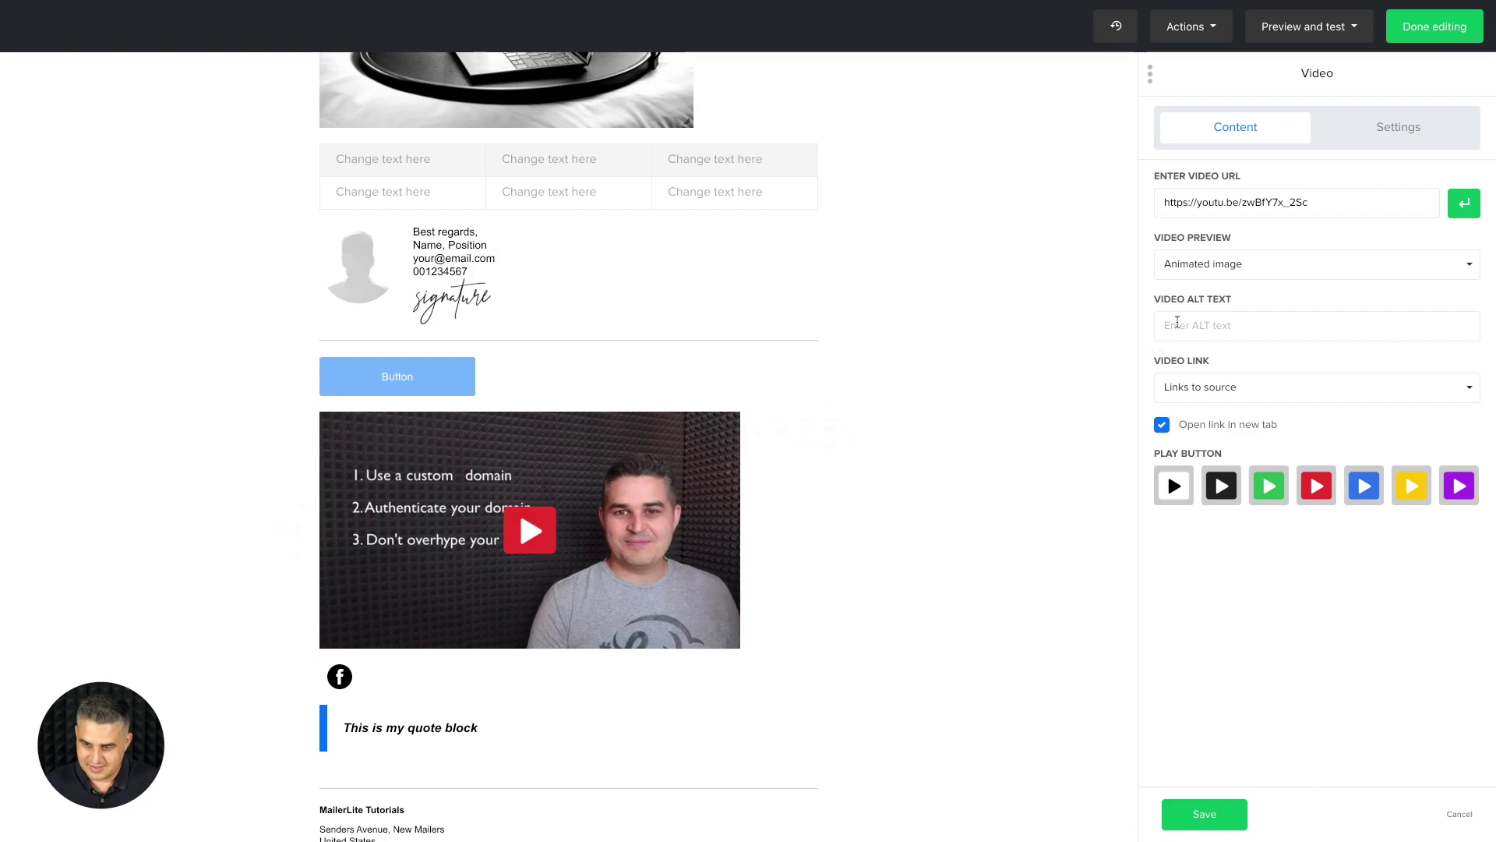
{"action": "left_click", "coordinate": [1231, 265]}
{"action": "left_click", "coordinate": [1187, 322]}
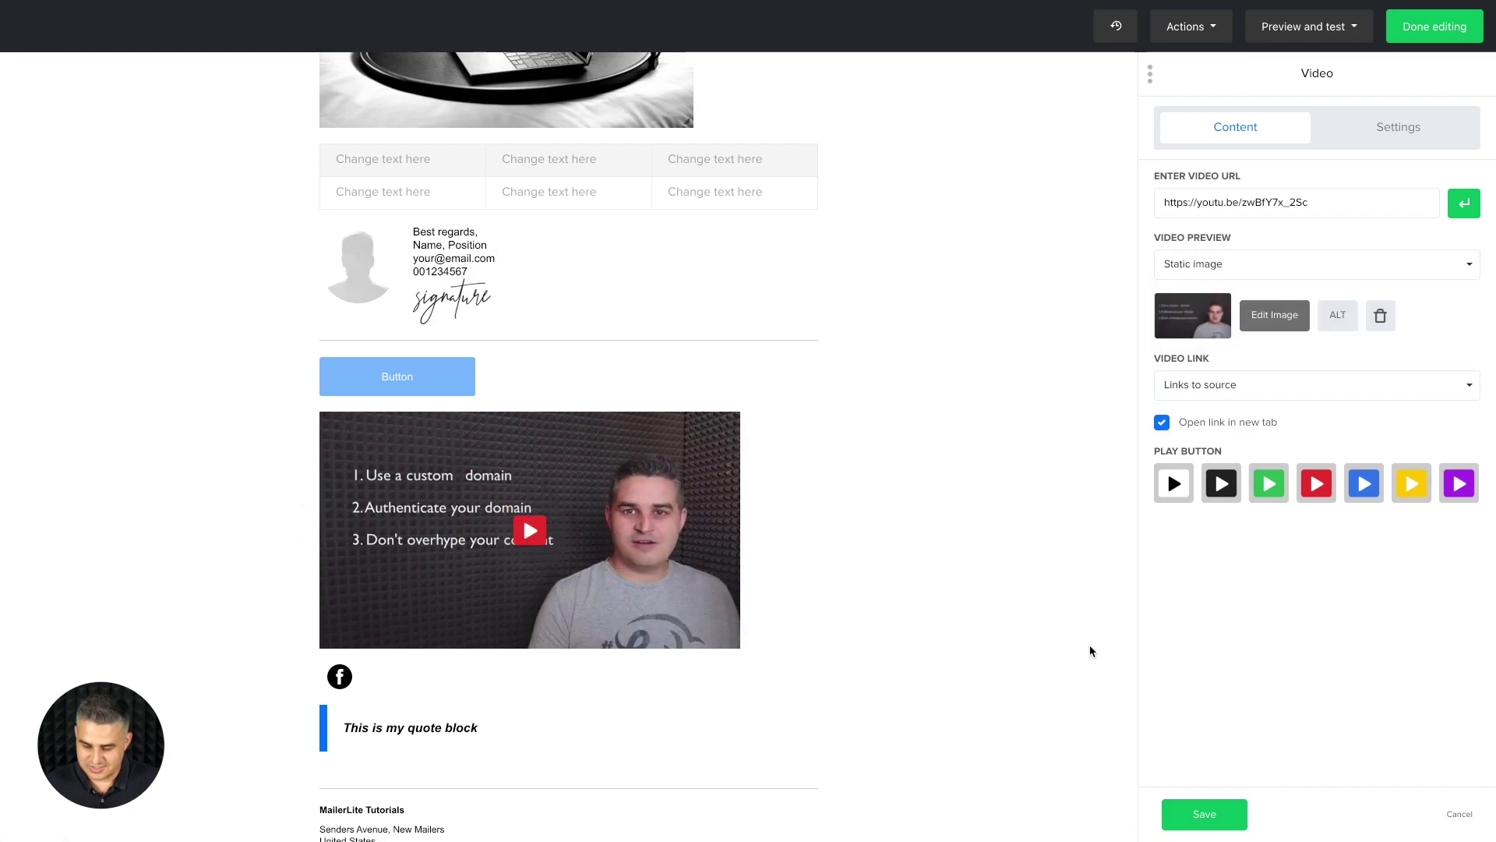
{"action": "left_click", "coordinate": [1197, 817]}
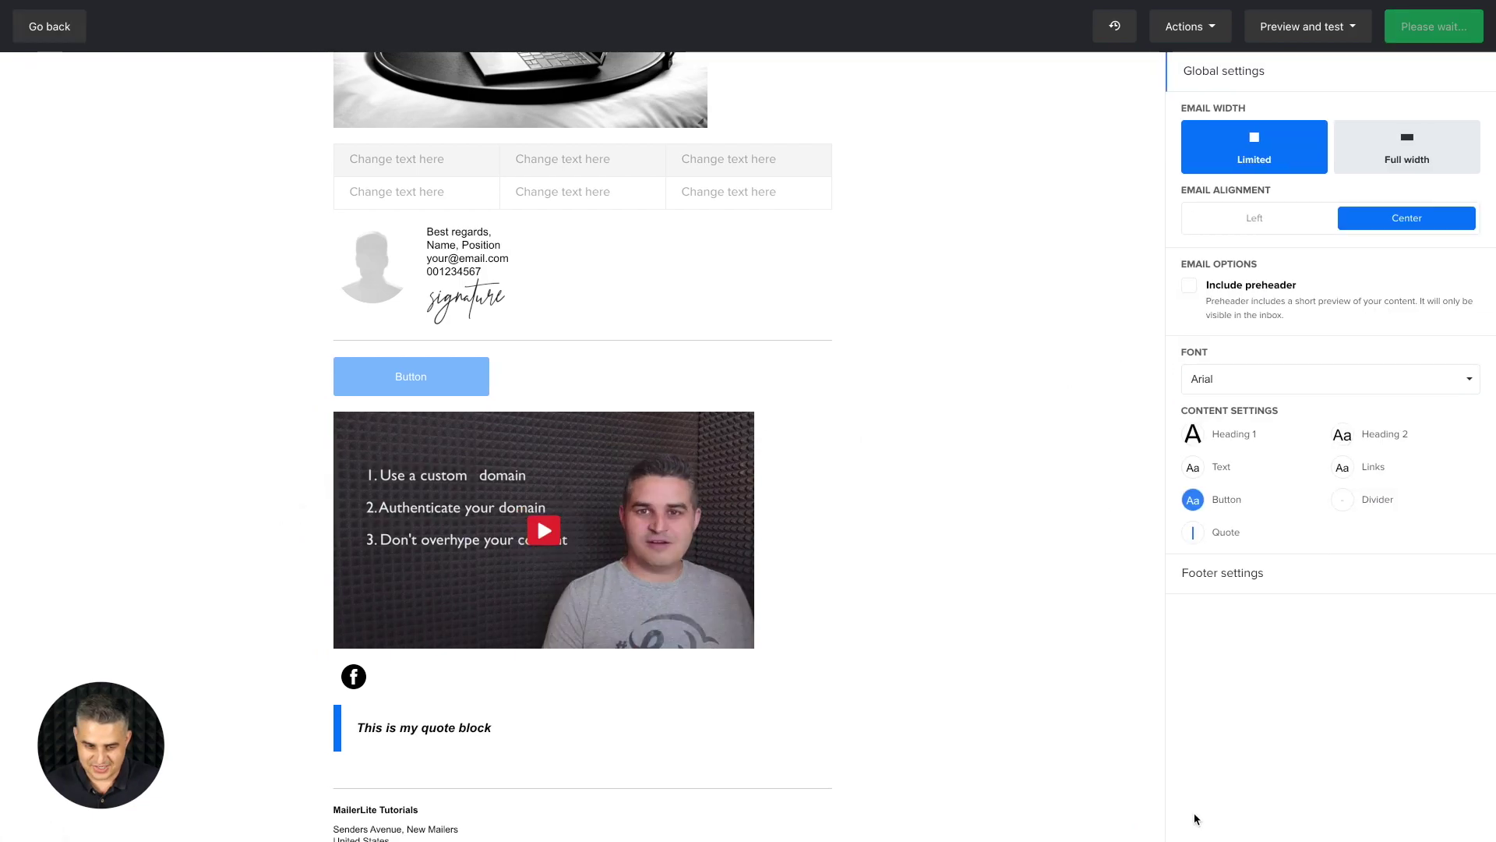
Step: Replace the prefilled link in the Social links block with empty Facebook, Twitter, LinkedIn, YouTube and Vimeo links, and browse the other available networks
{"action": "left_click", "coordinate": [366, 680]}
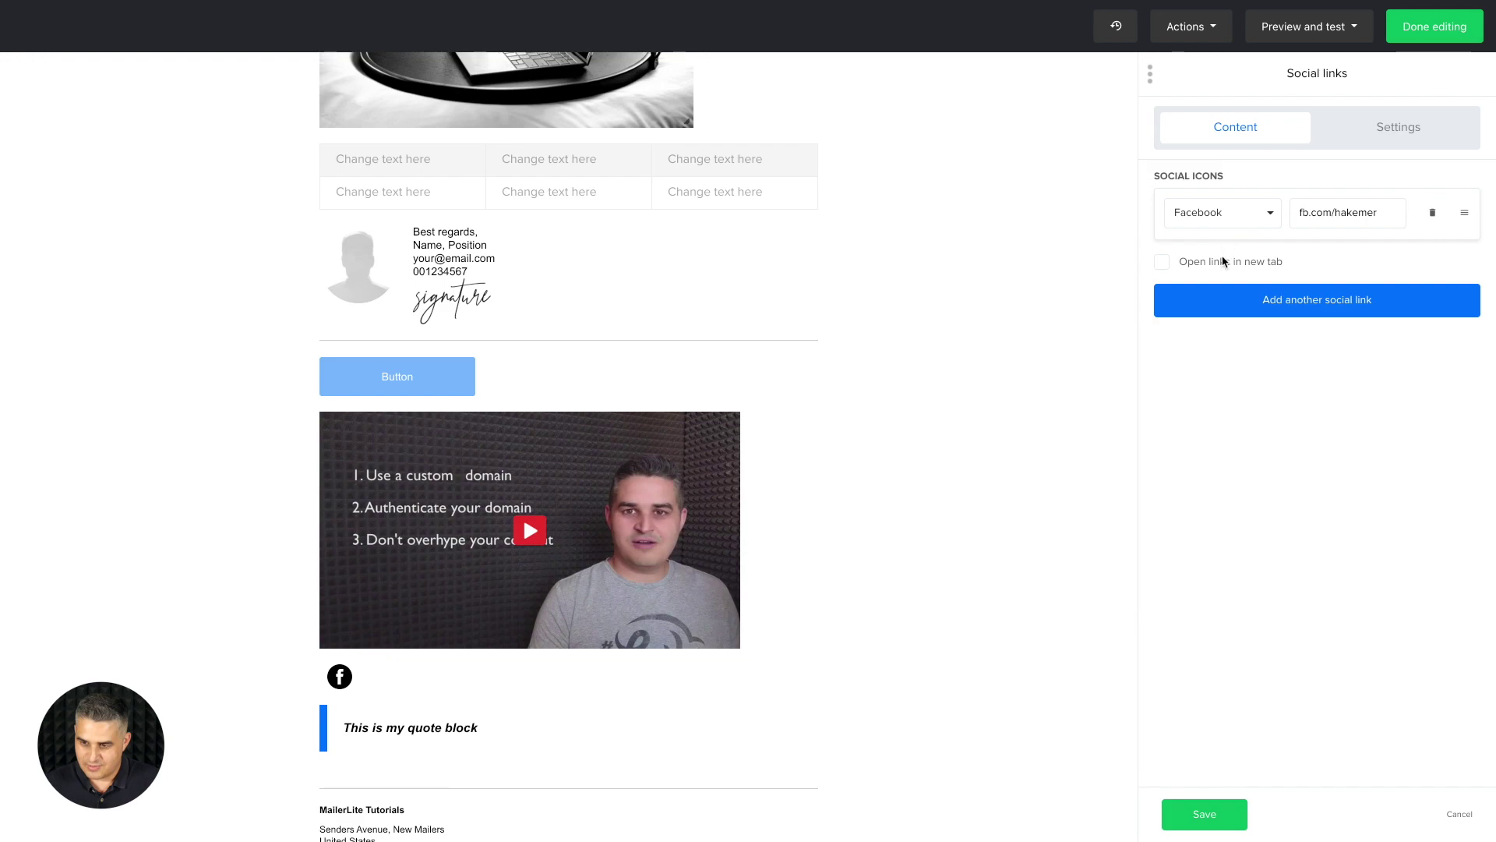
{"action": "left_click", "coordinate": [1229, 296]}
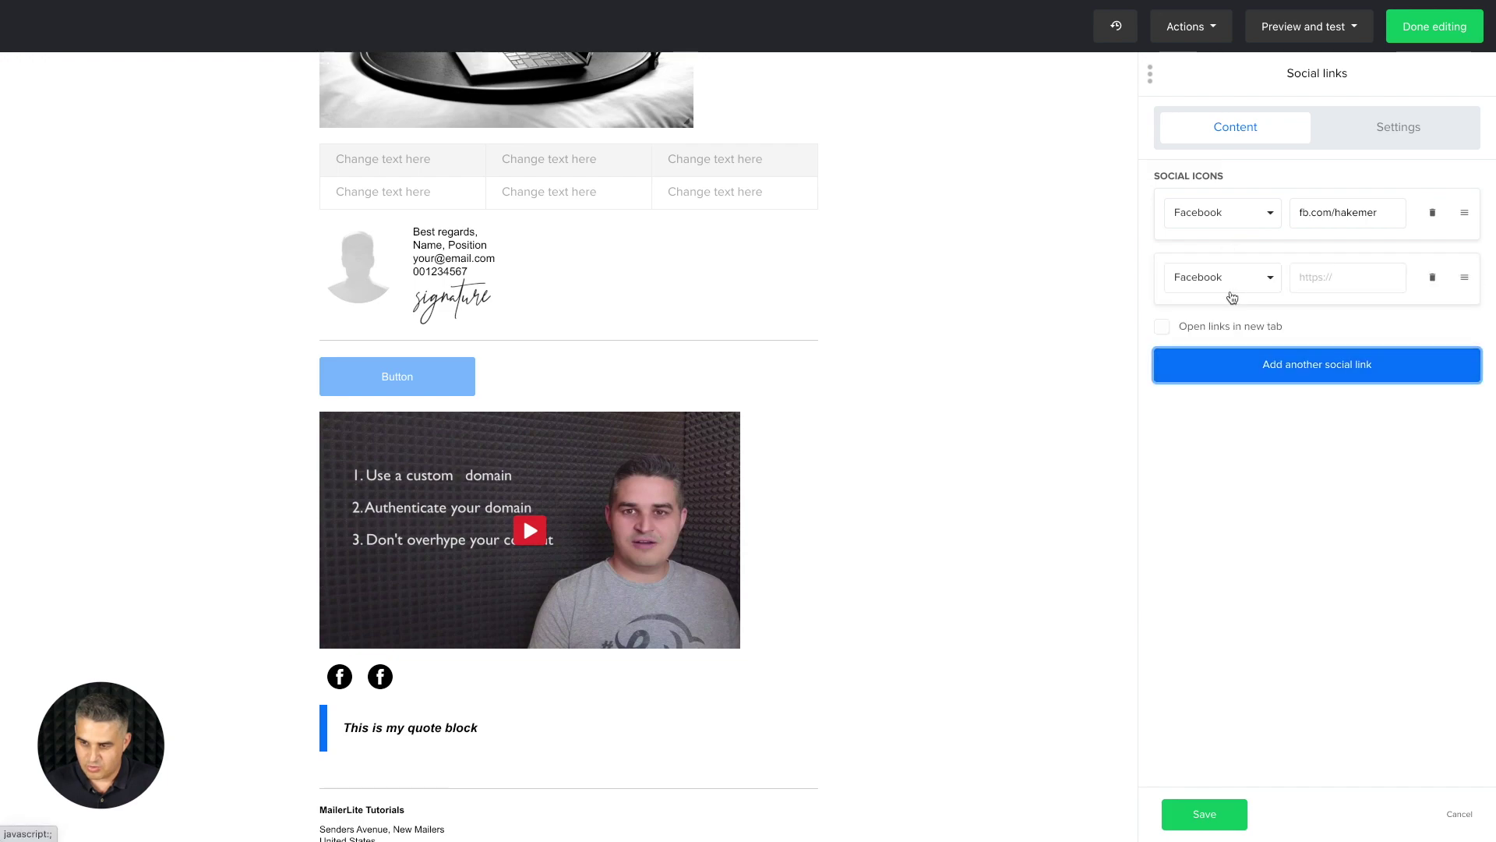
{"action": "left_click", "coordinate": [1433, 212]}
{"action": "left_click", "coordinate": [1293, 303]}
{"action": "left_click", "coordinate": [1273, 364]}
{"action": "left_click", "coordinate": [1274, 429]}
{"action": "left_click", "coordinate": [1271, 494]}
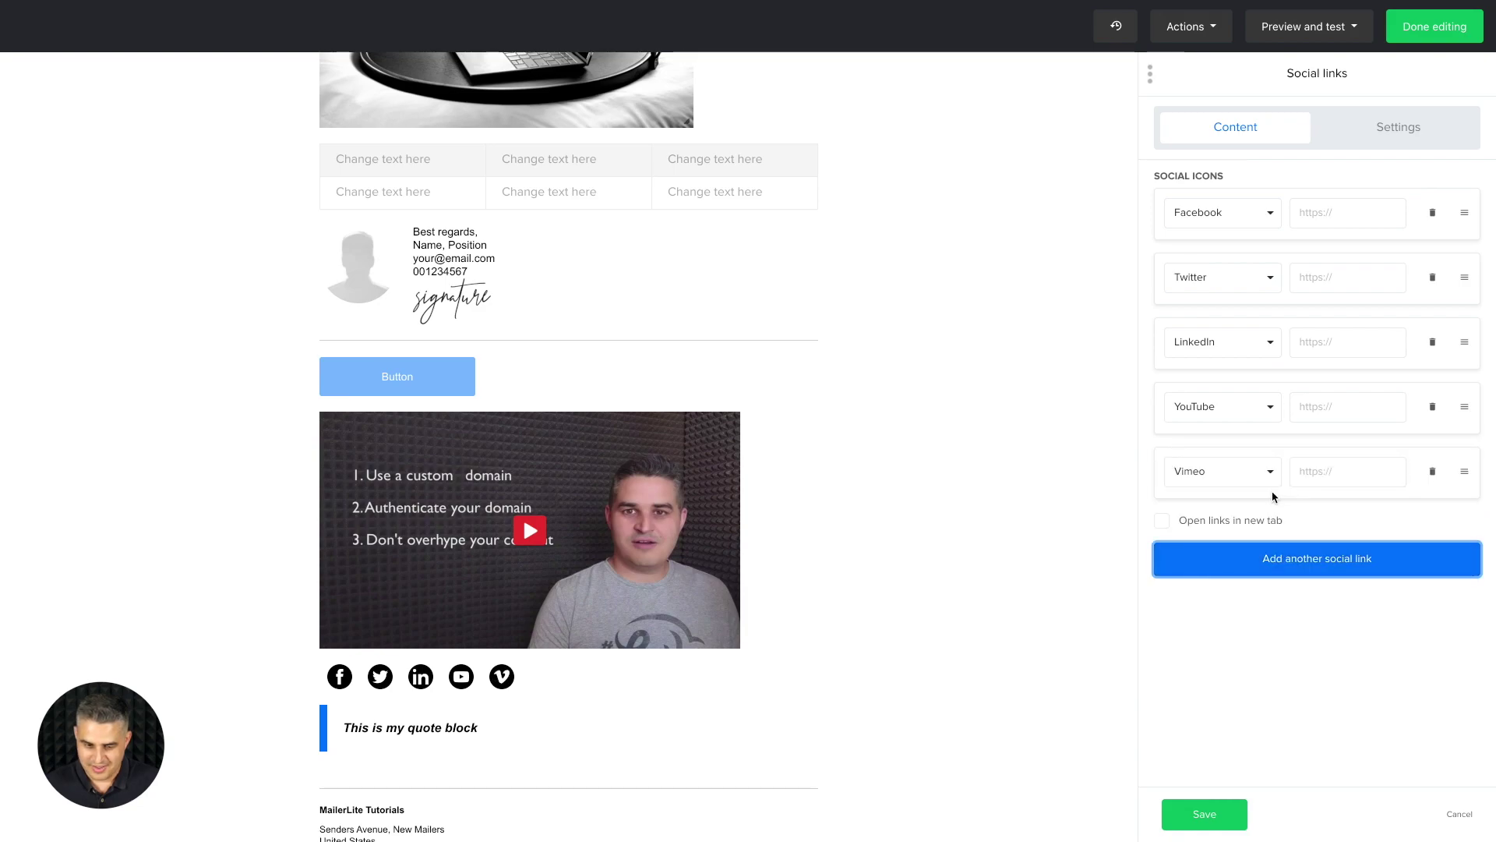
{"action": "left_click", "coordinate": [1261, 478]}
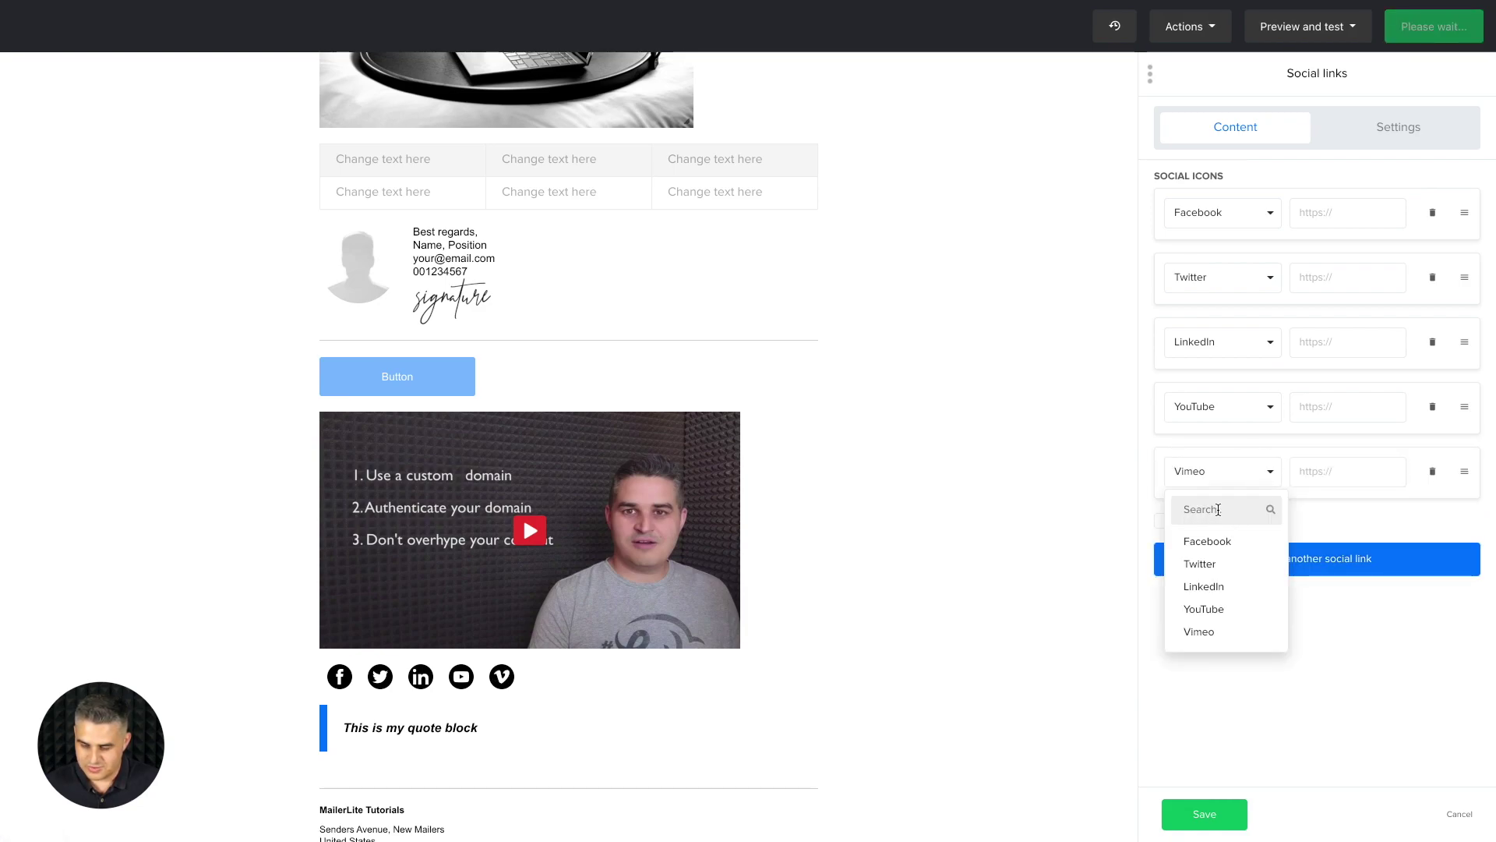
{"action": "scroll", "coordinate": [1196, 579], "scroll_direction": "down", "scroll_amount": 10}
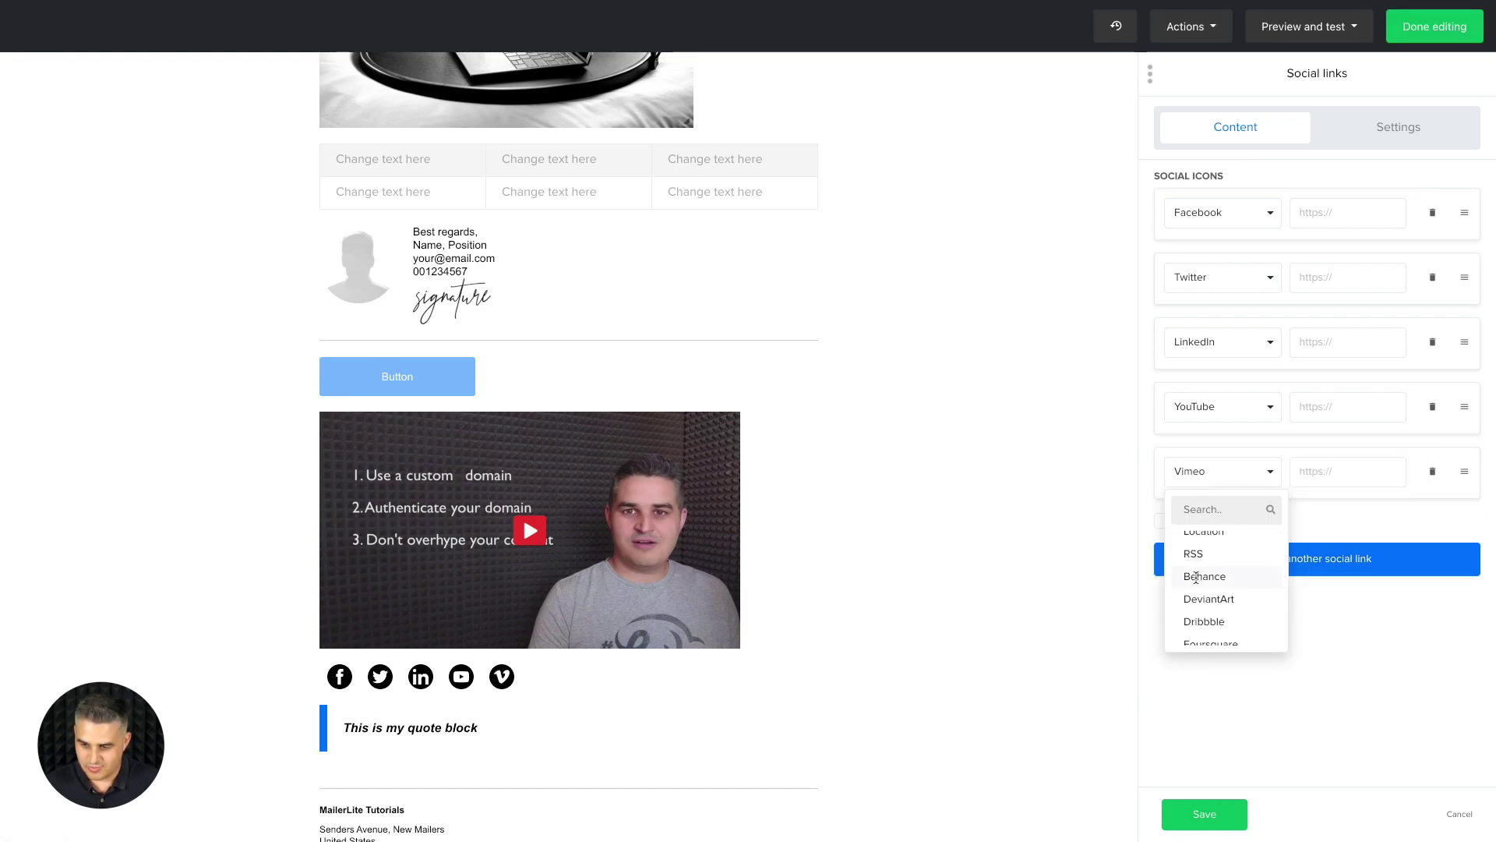
{"action": "scroll", "coordinate": [1196, 579], "scroll_direction": "up", "scroll_amount": 10}
{"action": "left_click", "coordinate": [1317, 517]}
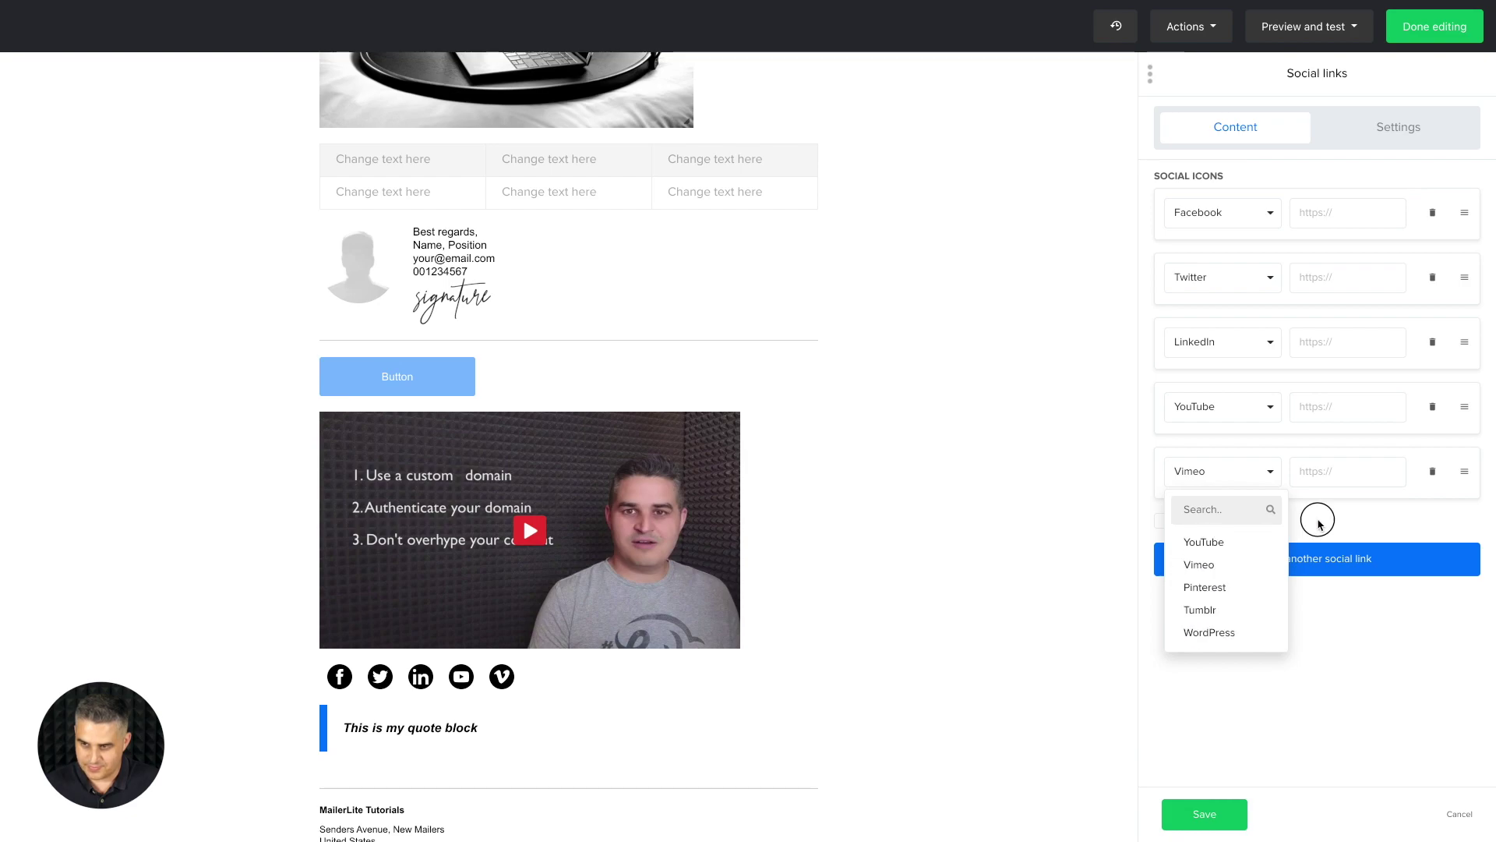
Step: Try center alignment for the social icons and set them back to left
{"action": "left_click", "coordinate": [1408, 131]}
{"action": "left_click", "coordinate": [1415, 270]}
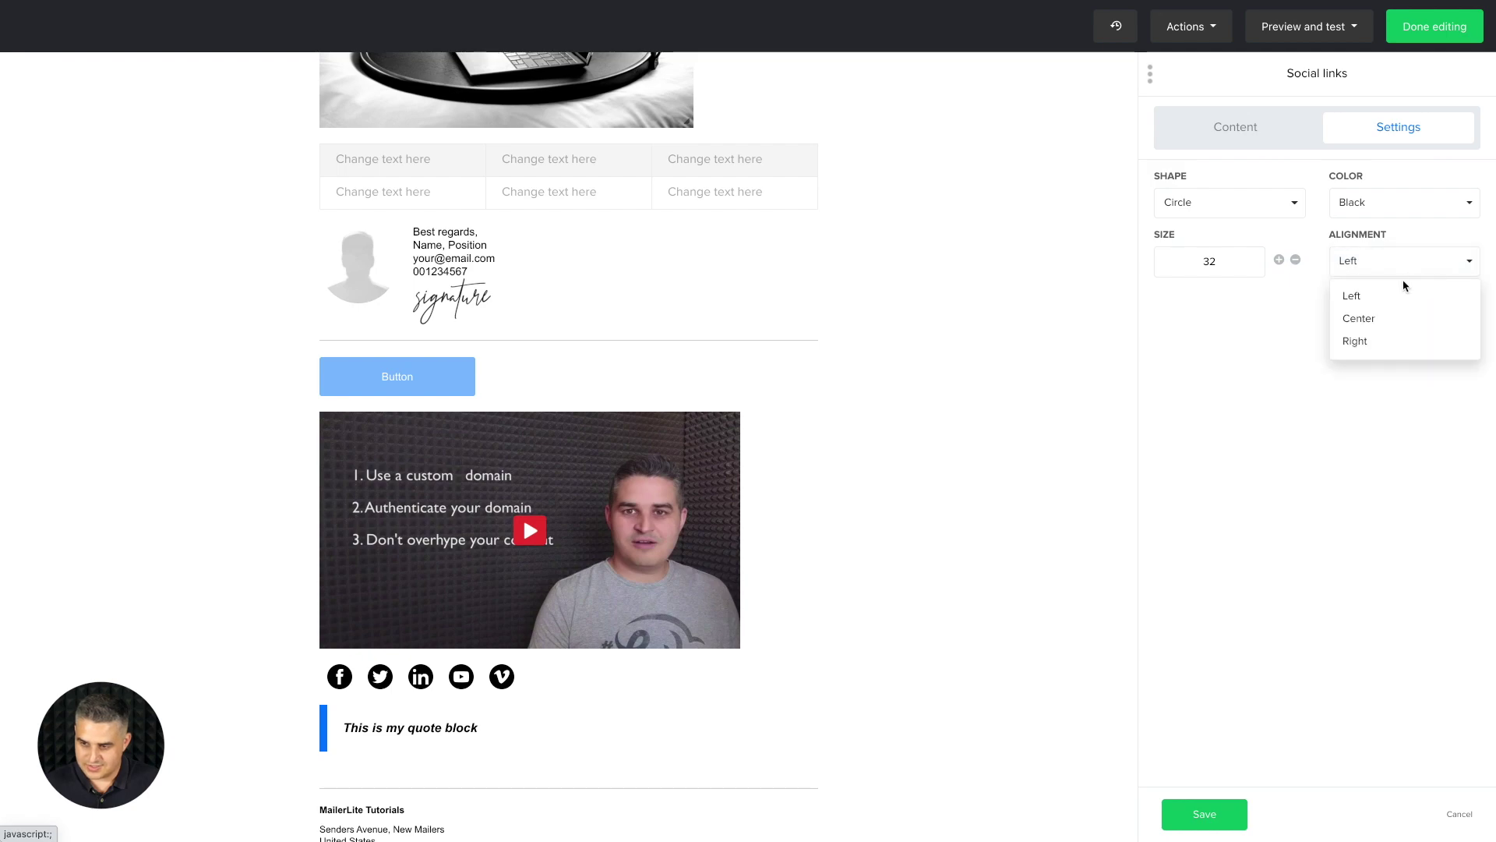
{"action": "left_click", "coordinate": [1376, 320]}
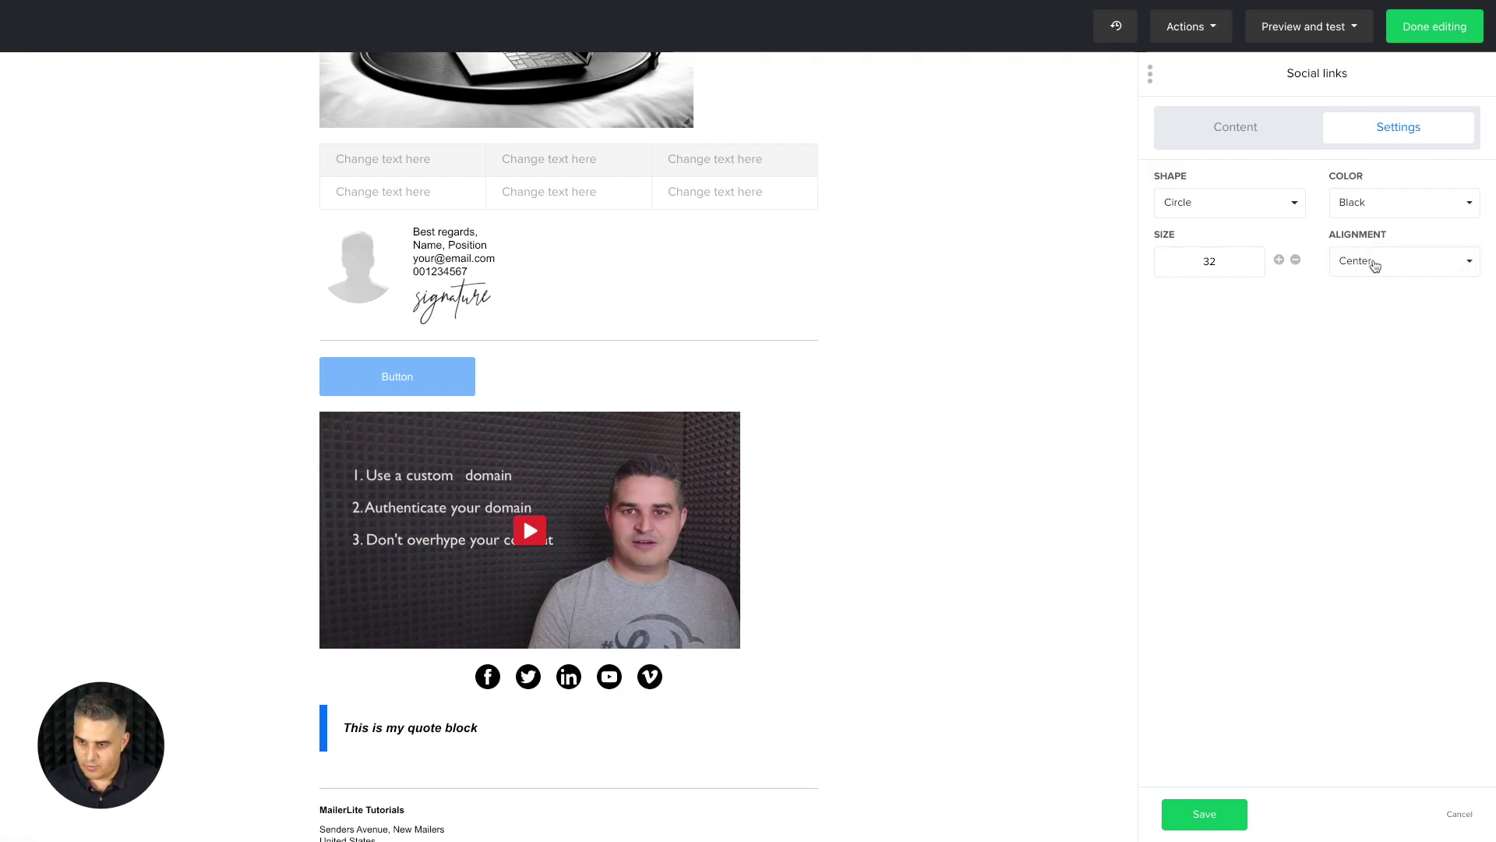
{"action": "left_click", "coordinate": [1375, 267]}
{"action": "left_click", "coordinate": [1351, 292]}
Step: Set the social icons' shape to Square and their color to Color, and save the block
{"action": "left_click", "coordinate": [1278, 207]}
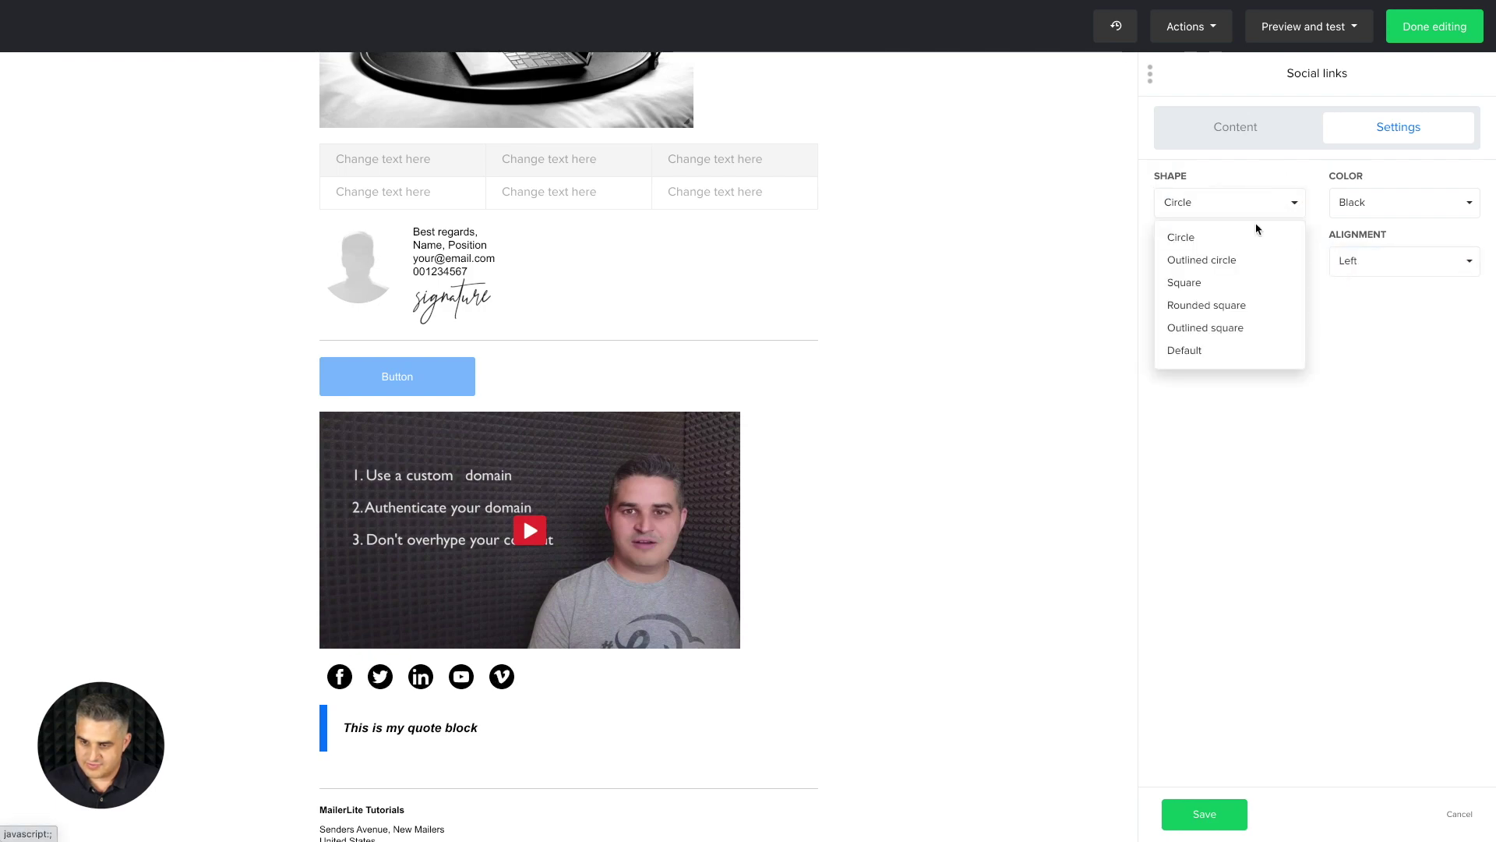
{"action": "left_click", "coordinate": [1214, 287]}
{"action": "left_click", "coordinate": [1380, 204]}
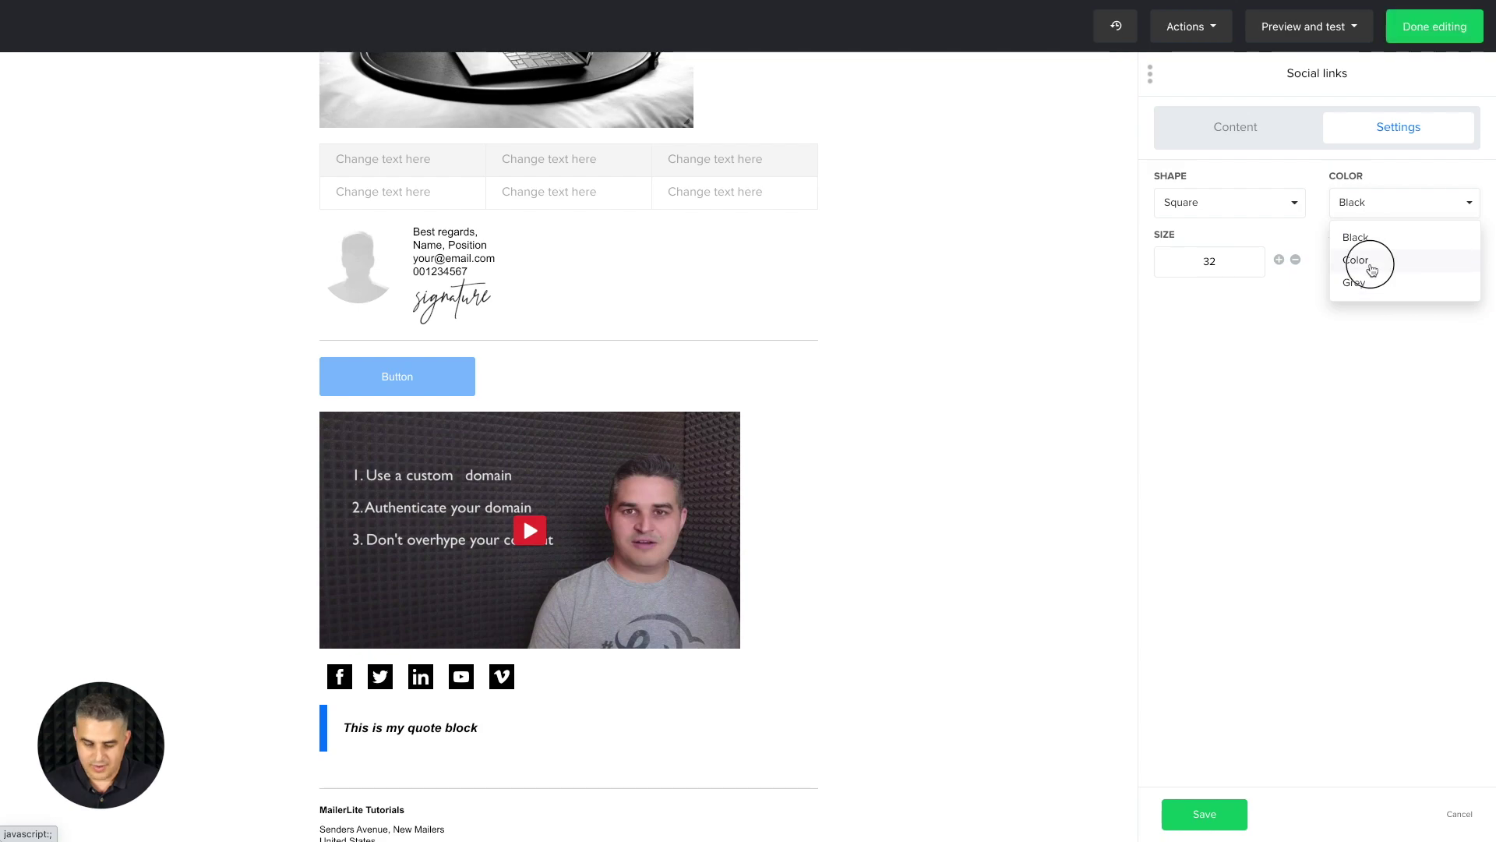
{"action": "left_click", "coordinate": [1369, 262]}
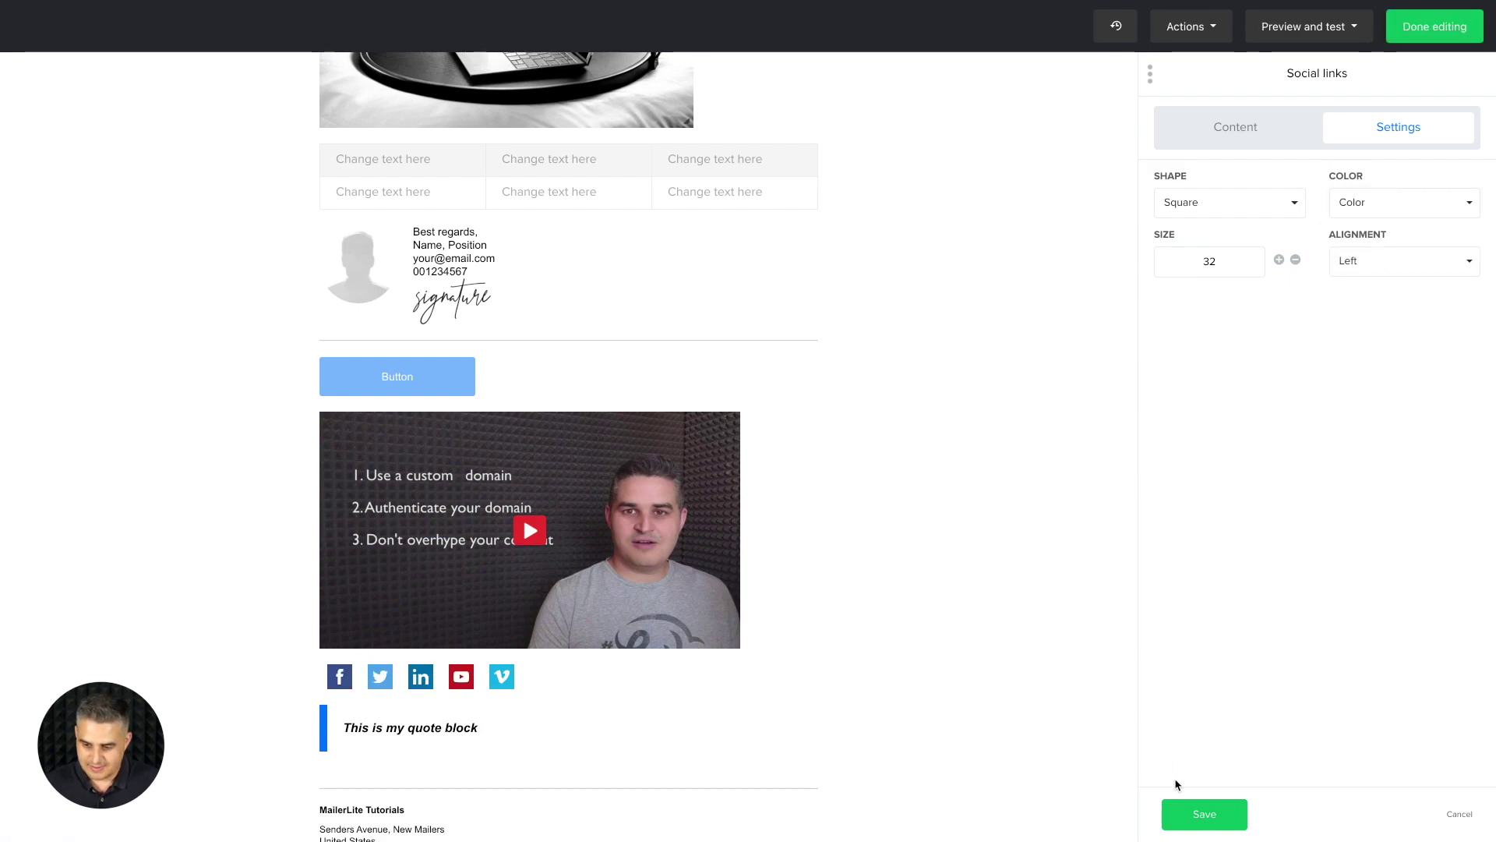
{"action": "left_click", "coordinate": [1178, 812]}
Step: Insert a Countdown block between the social links and the quote, and open its settings
{"action": "left_click", "coordinate": [304, 676]}
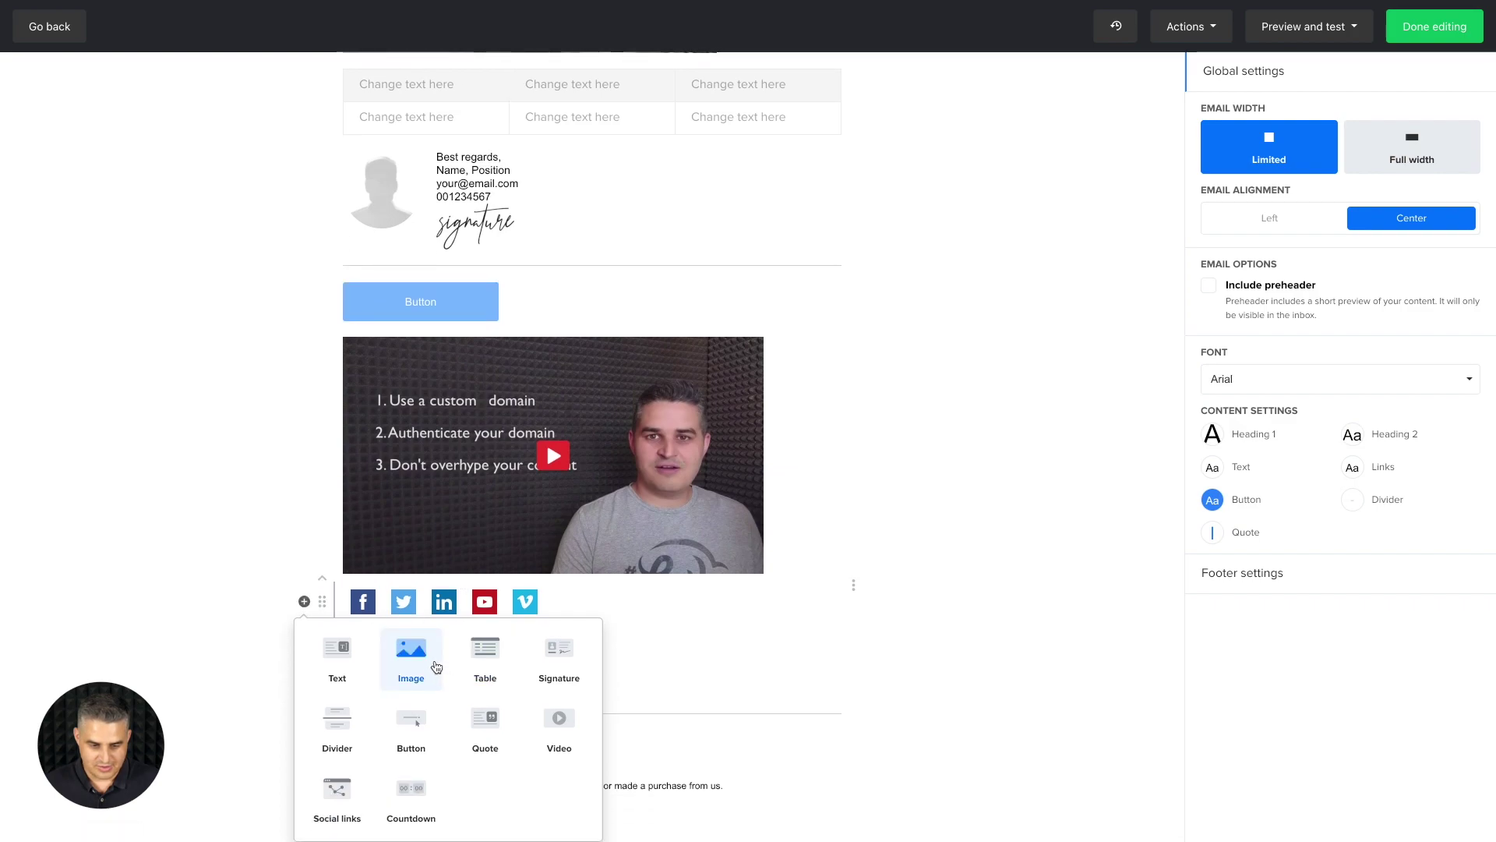
{"action": "left_click", "coordinate": [411, 801]}
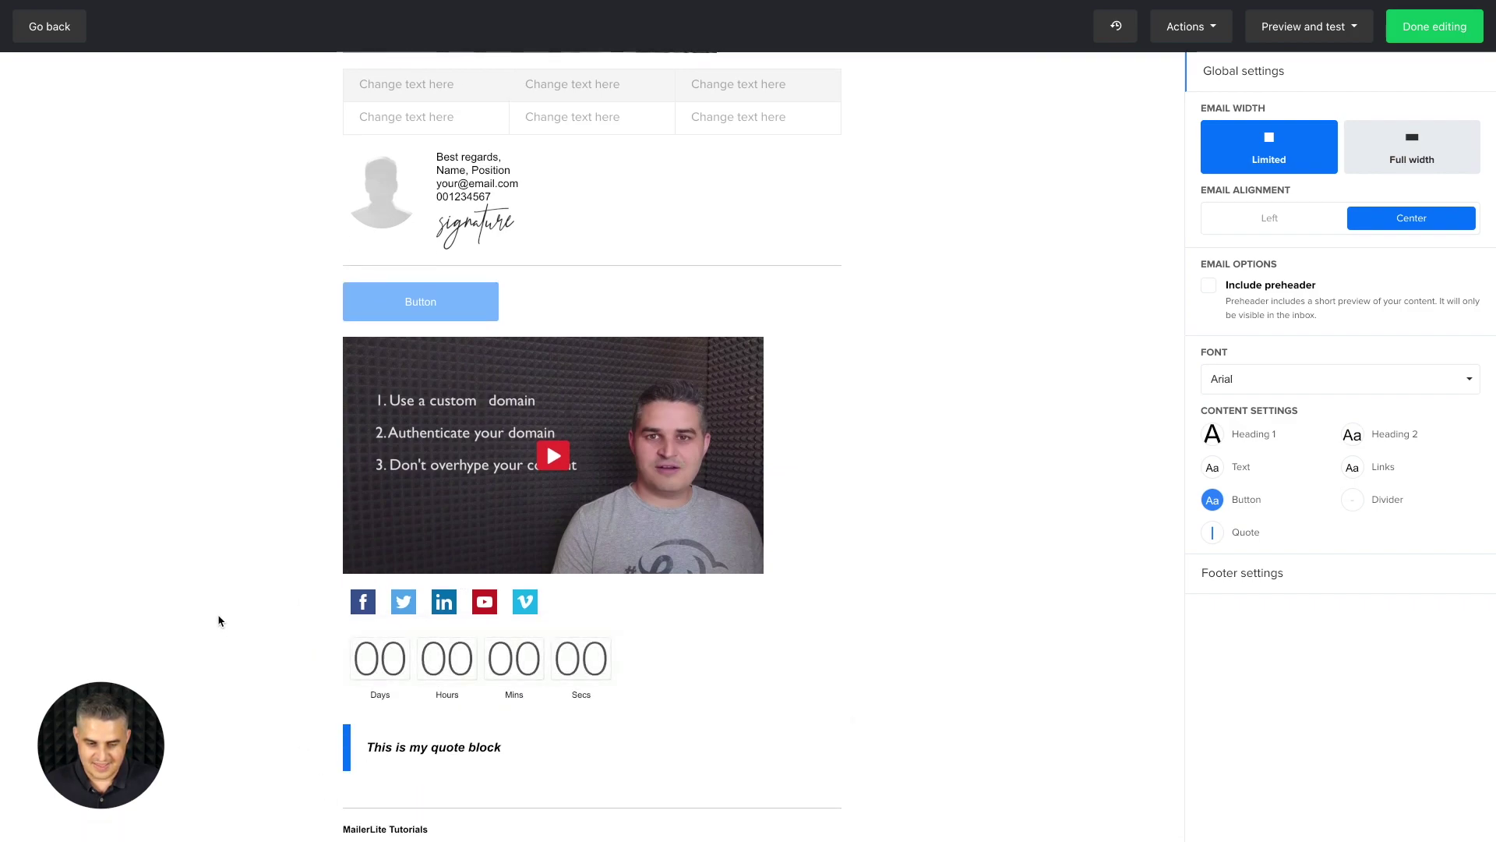
{"action": "scroll", "coordinate": [265, 623], "scroll_direction": "down", "scroll_amount": 1}
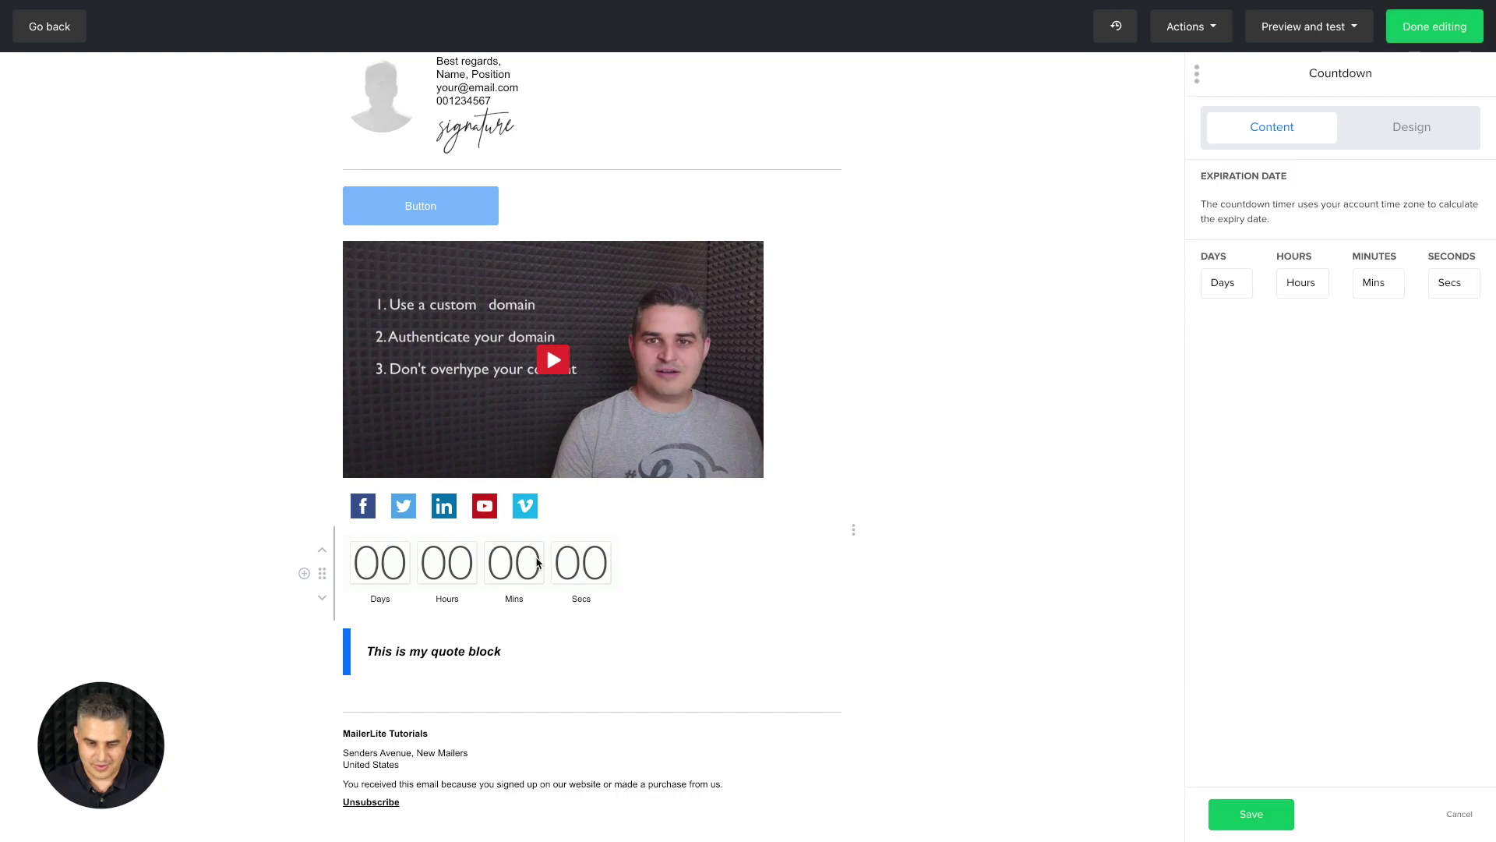
Step: Set the countdown's expiration date to July 30, 2021, keeping the prefilled time
{"action": "left_click", "coordinate": [1302, 202]}
{"action": "left_click", "coordinate": [1465, 204]}
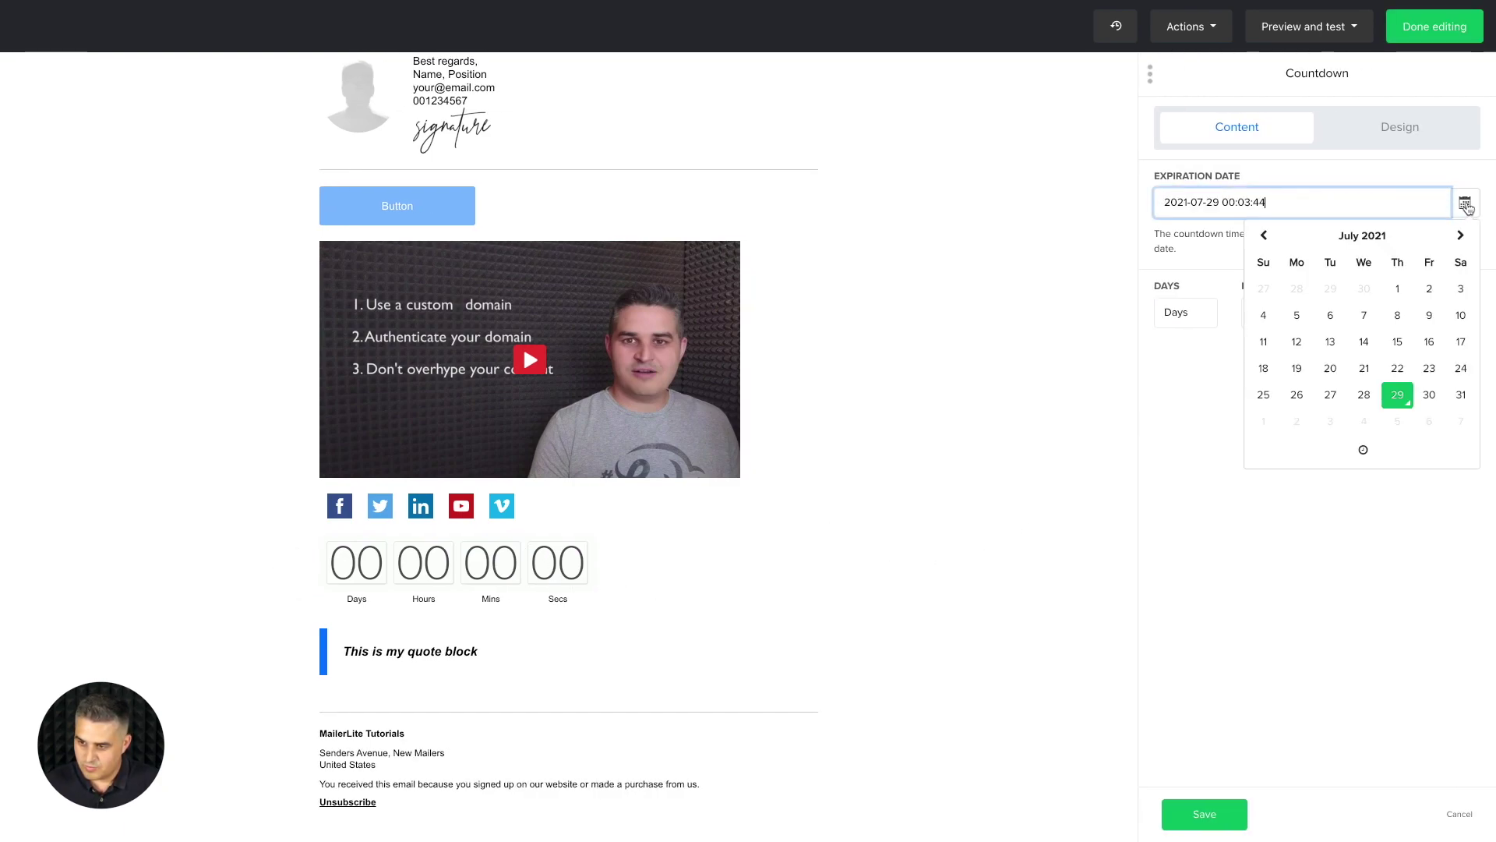
{"action": "left_click", "coordinate": [1426, 395]}
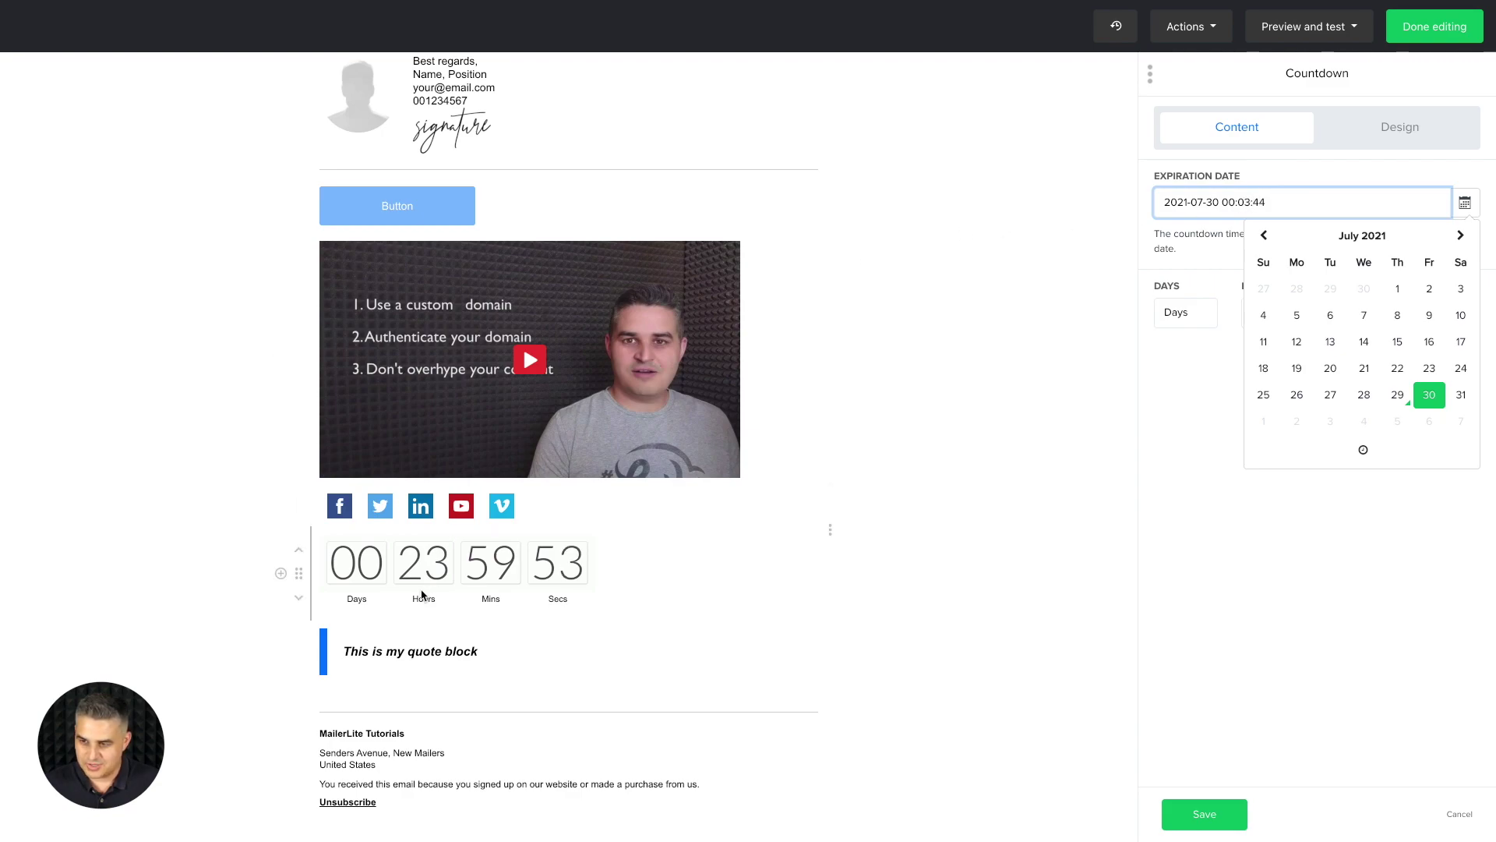
{"action": "left_click", "coordinate": [1282, 721]}
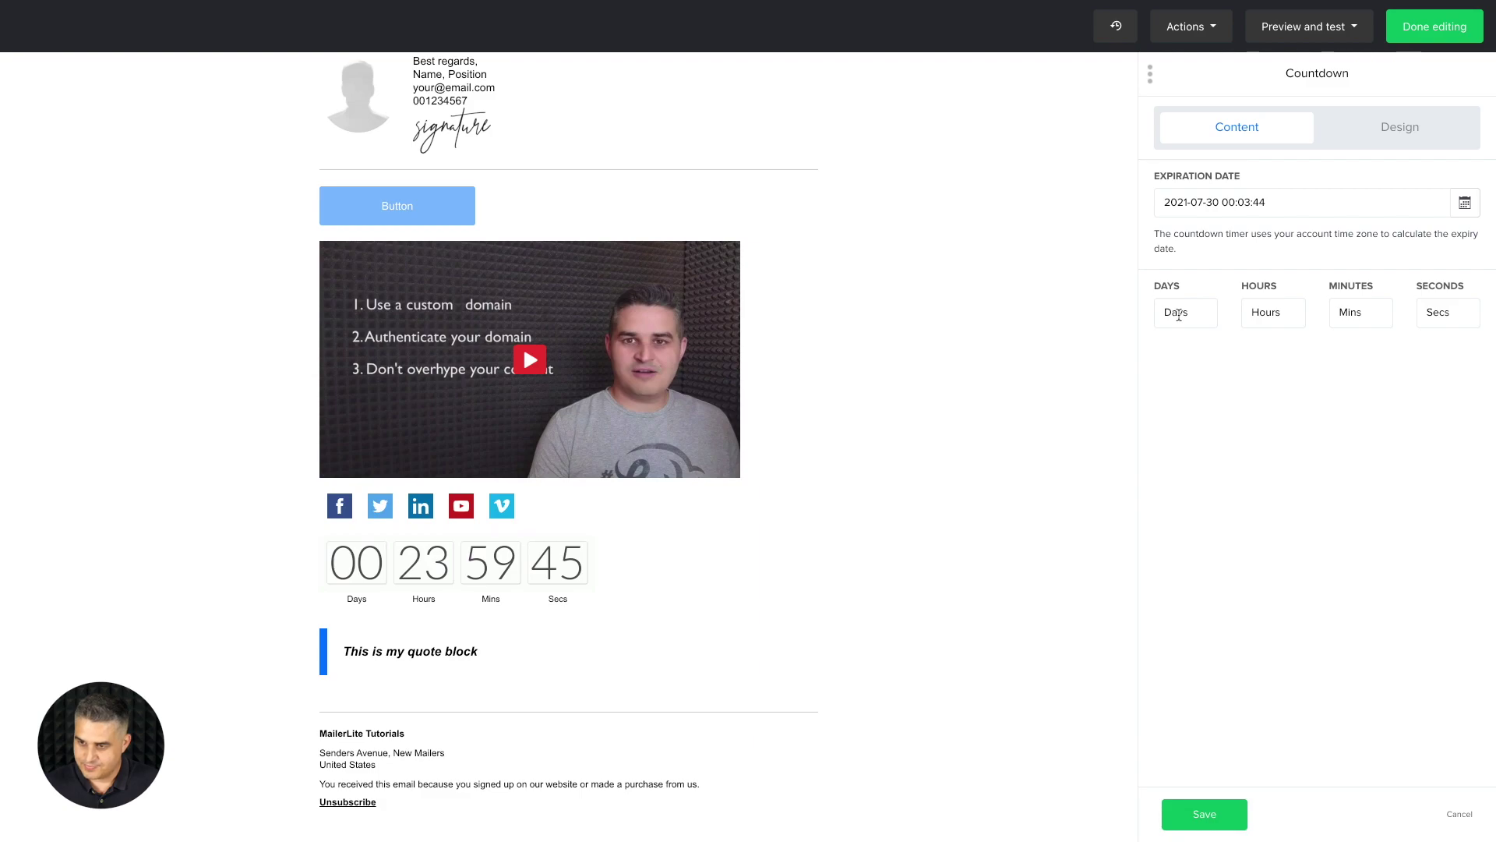
Step: Try center and right alignment for the countdown and set it back to left
{"action": "left_click", "coordinate": [1438, 131]}
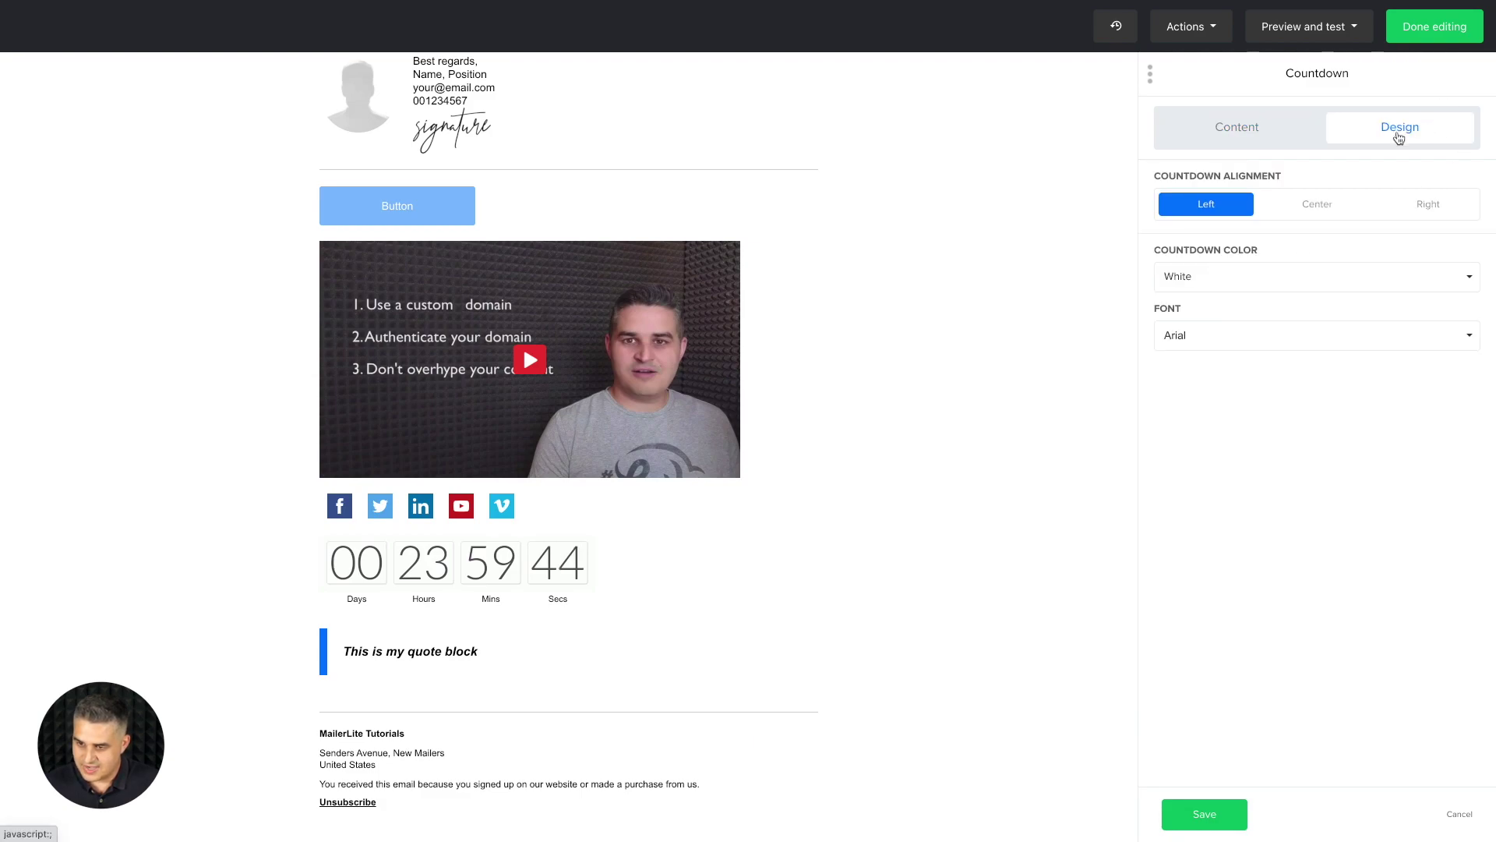
{"action": "left_click", "coordinate": [1316, 207]}
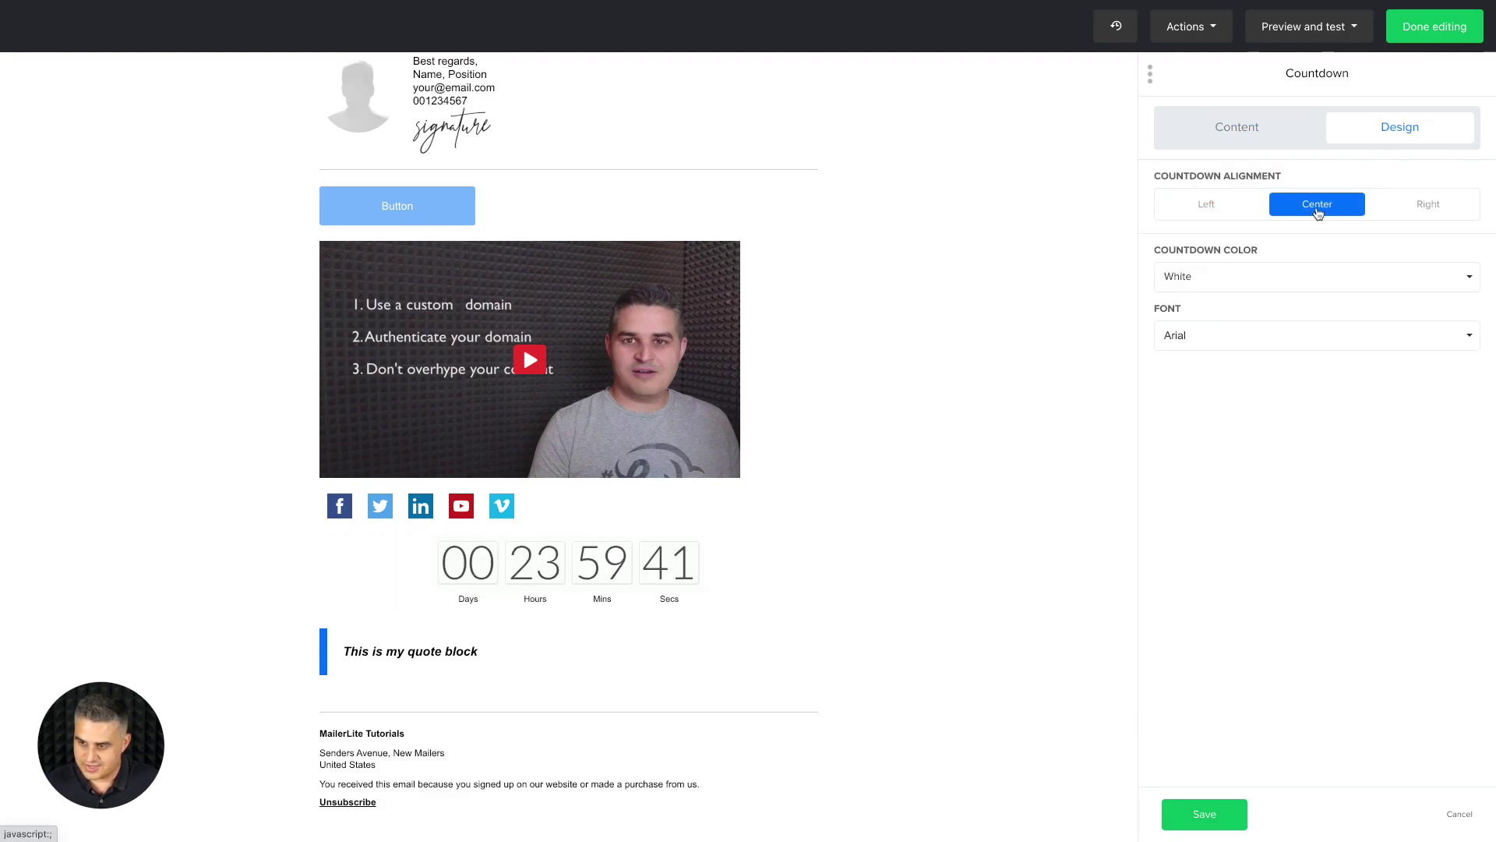
{"action": "left_click", "coordinate": [1423, 209]}
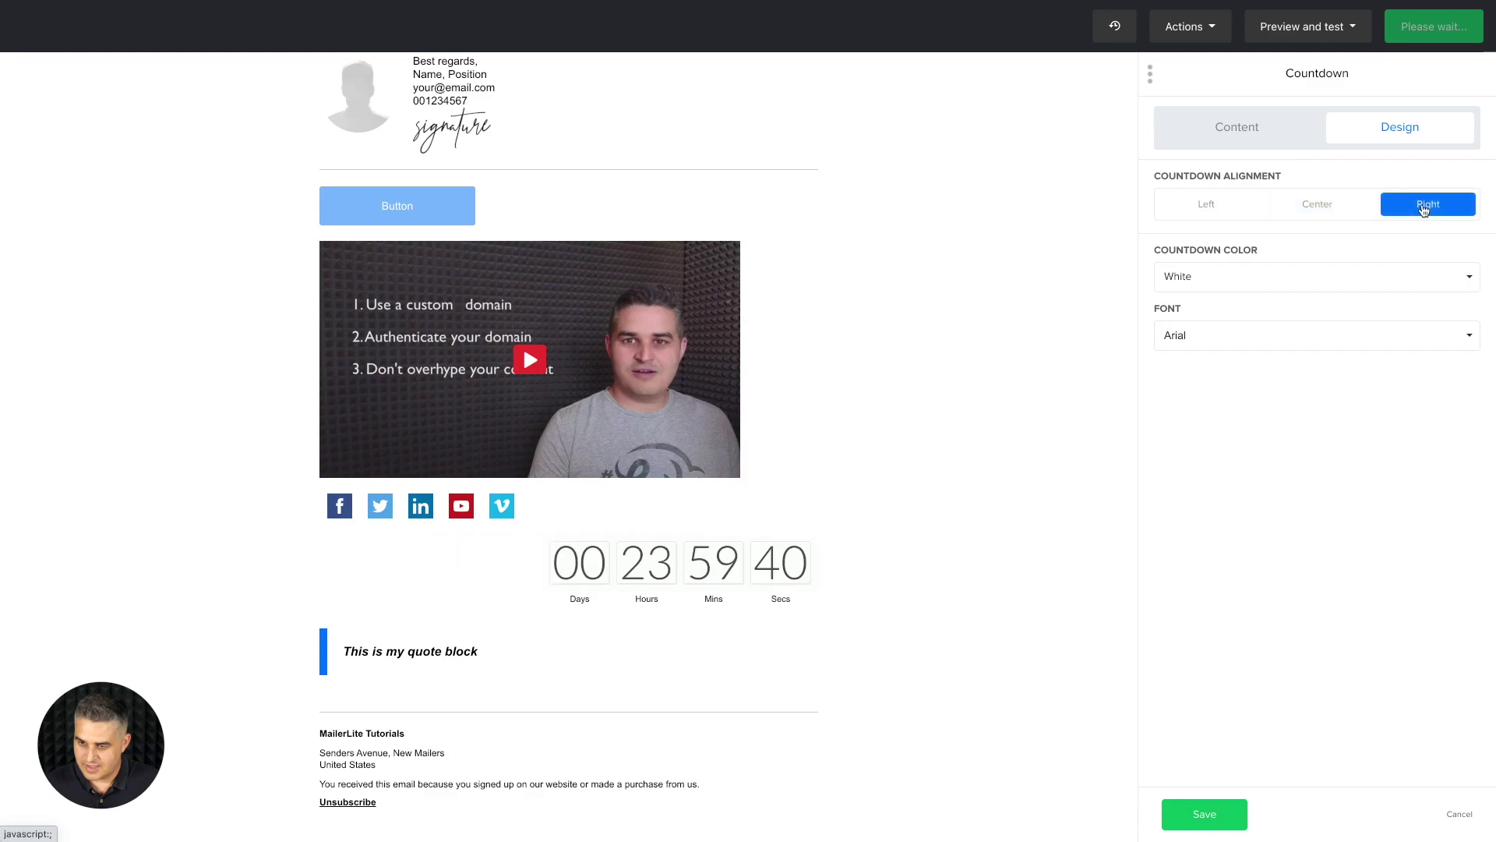
{"action": "left_click", "coordinate": [1212, 211]}
Step: Set the countdown color to Black and its font to Helvetica, and save the block
{"action": "left_click", "coordinate": [1186, 282]}
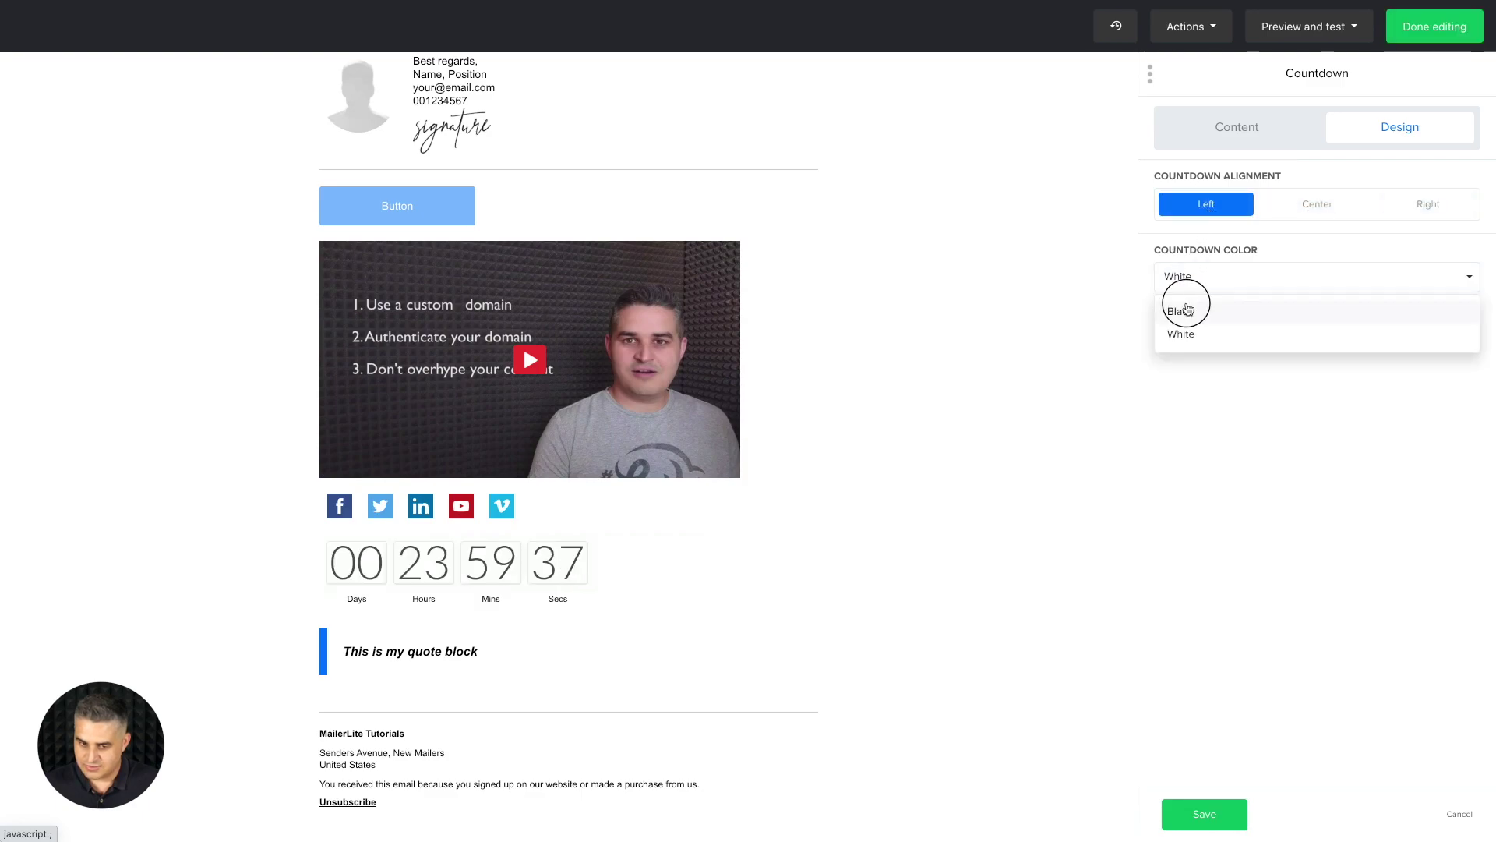
{"action": "left_click", "coordinate": [1173, 311]}
{"action": "left_click", "coordinate": [1190, 333]}
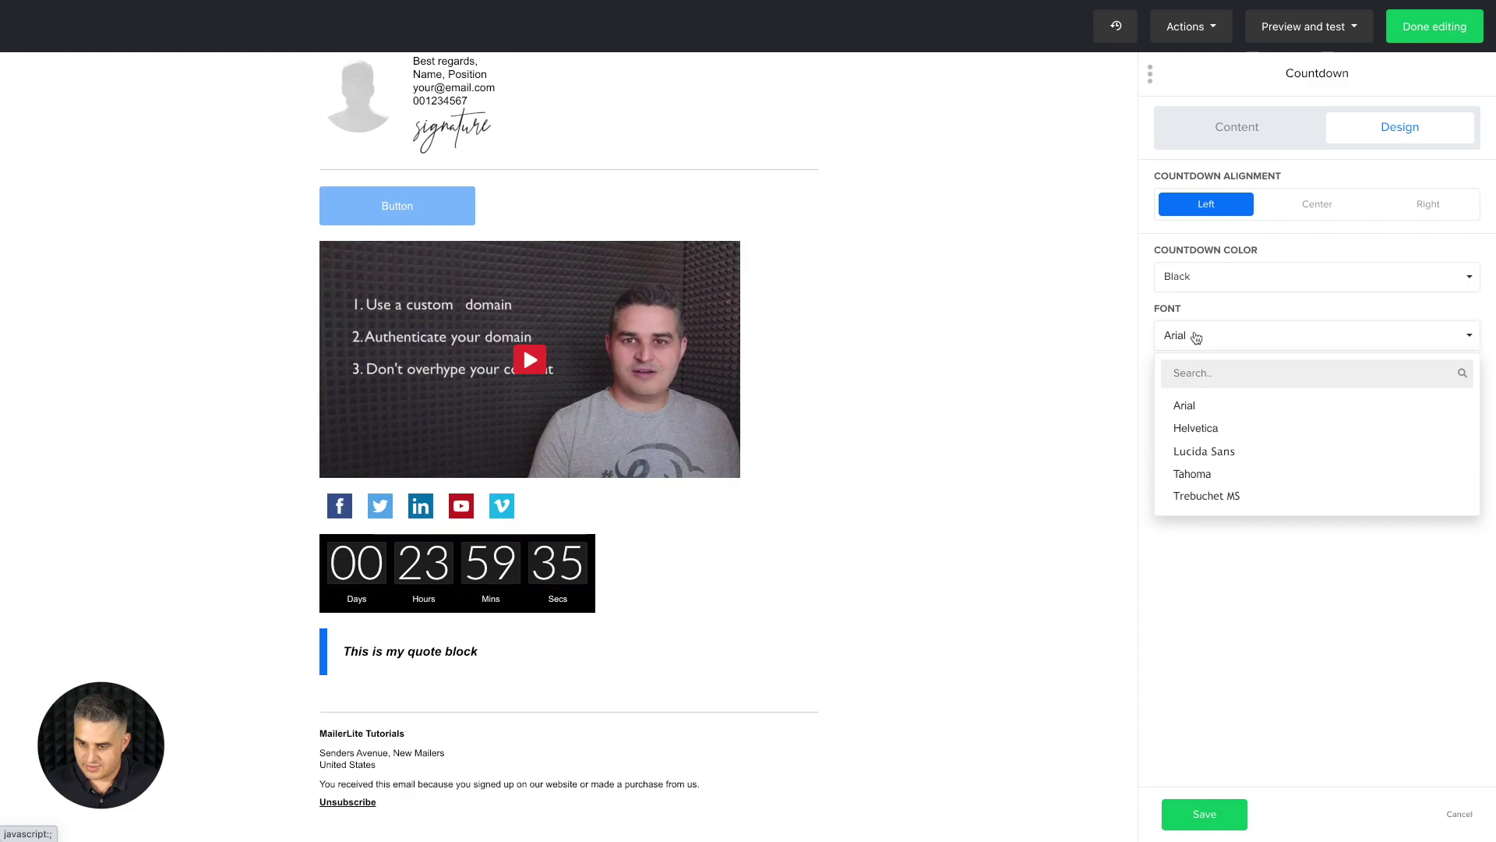
{"action": "left_click", "coordinate": [1193, 428]}
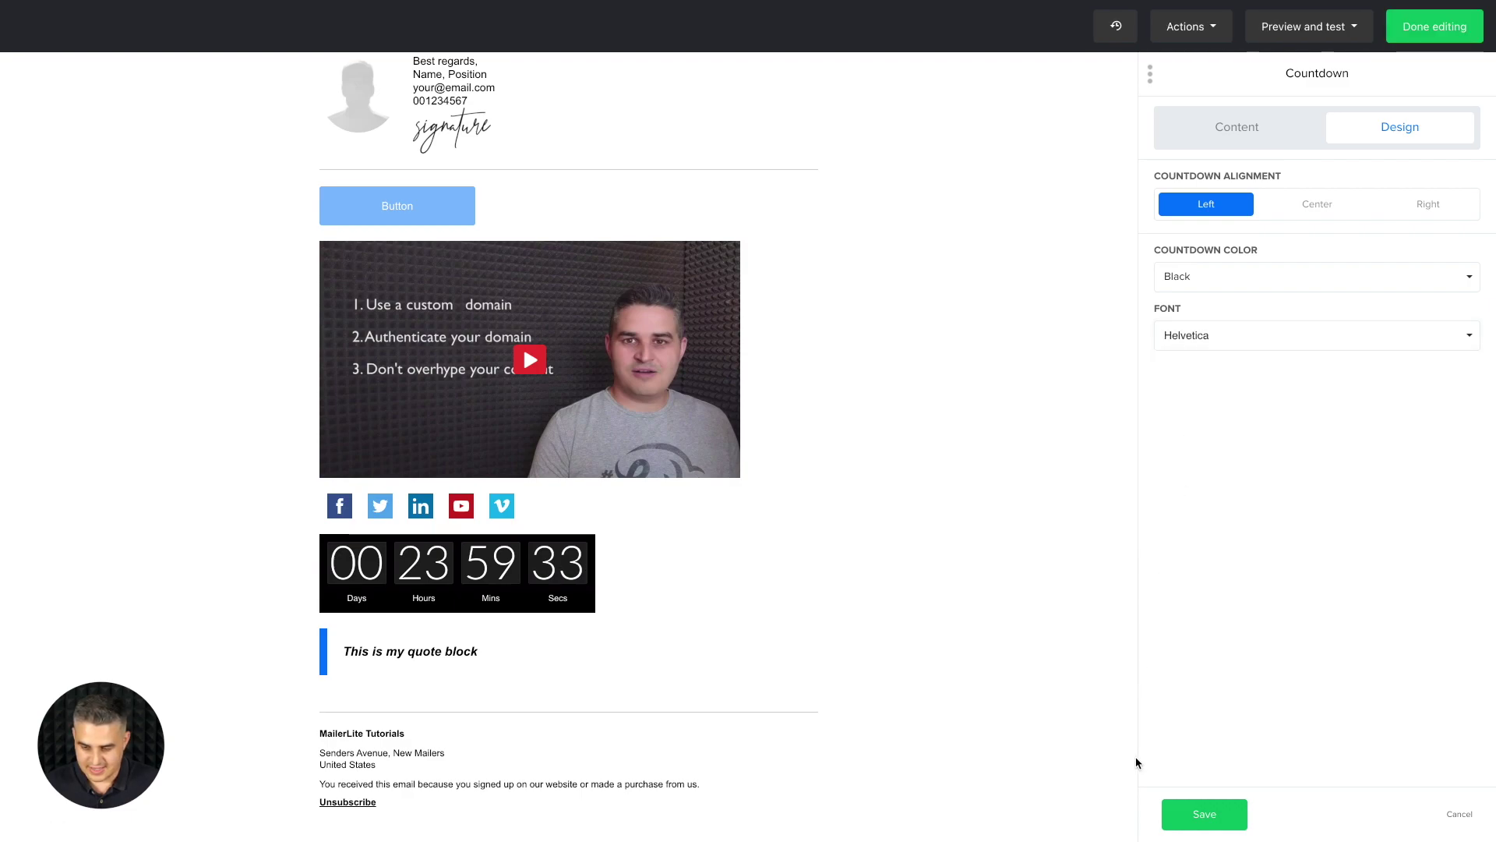
{"action": "left_click", "coordinate": [1199, 813]}
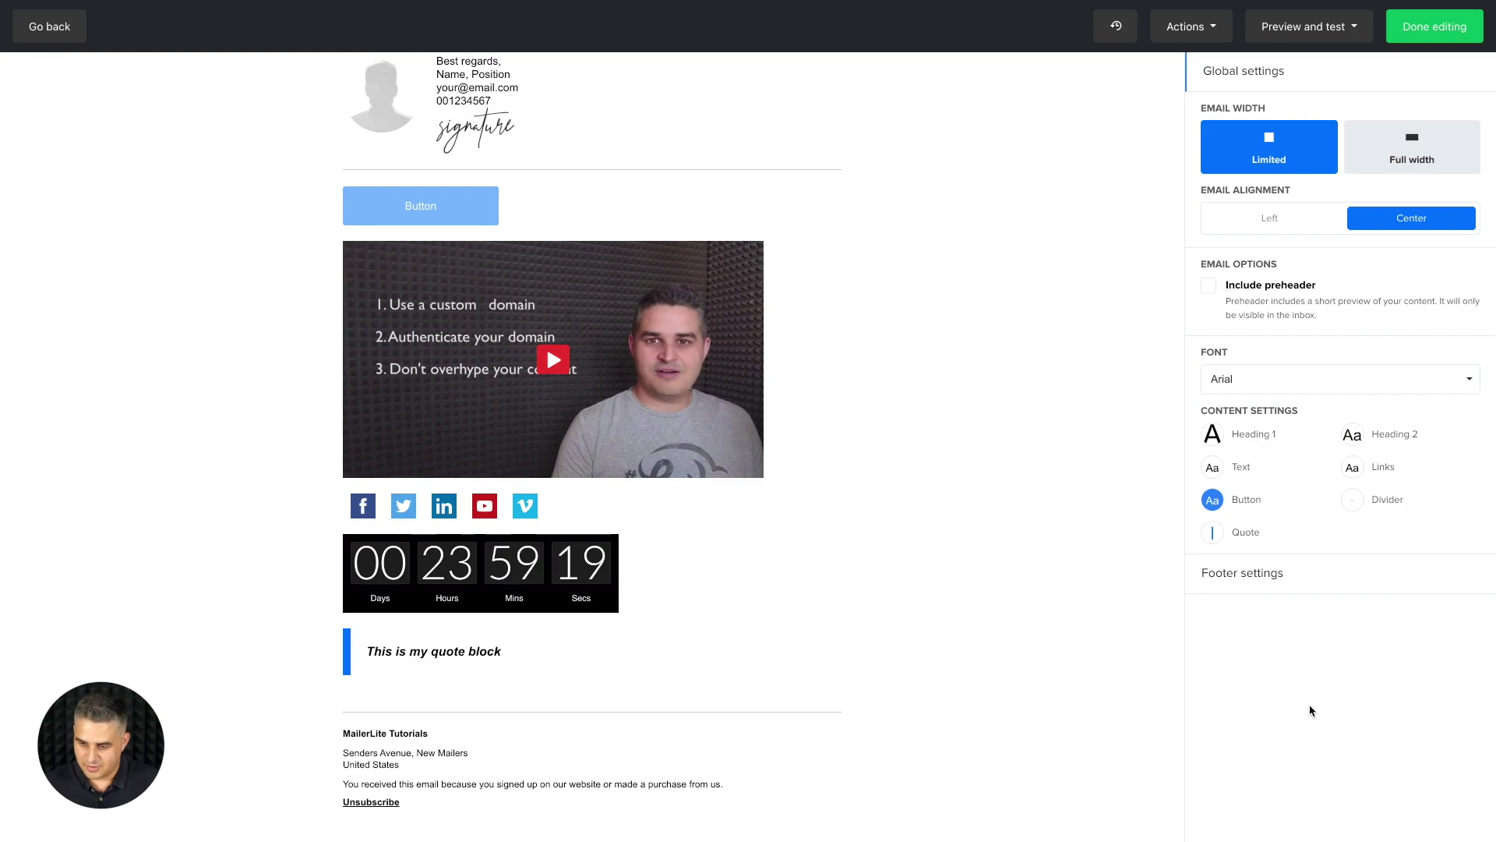
Step: Change the font color of the footer text to the blue #409cff
{"action": "left_click", "coordinate": [1258, 578]}
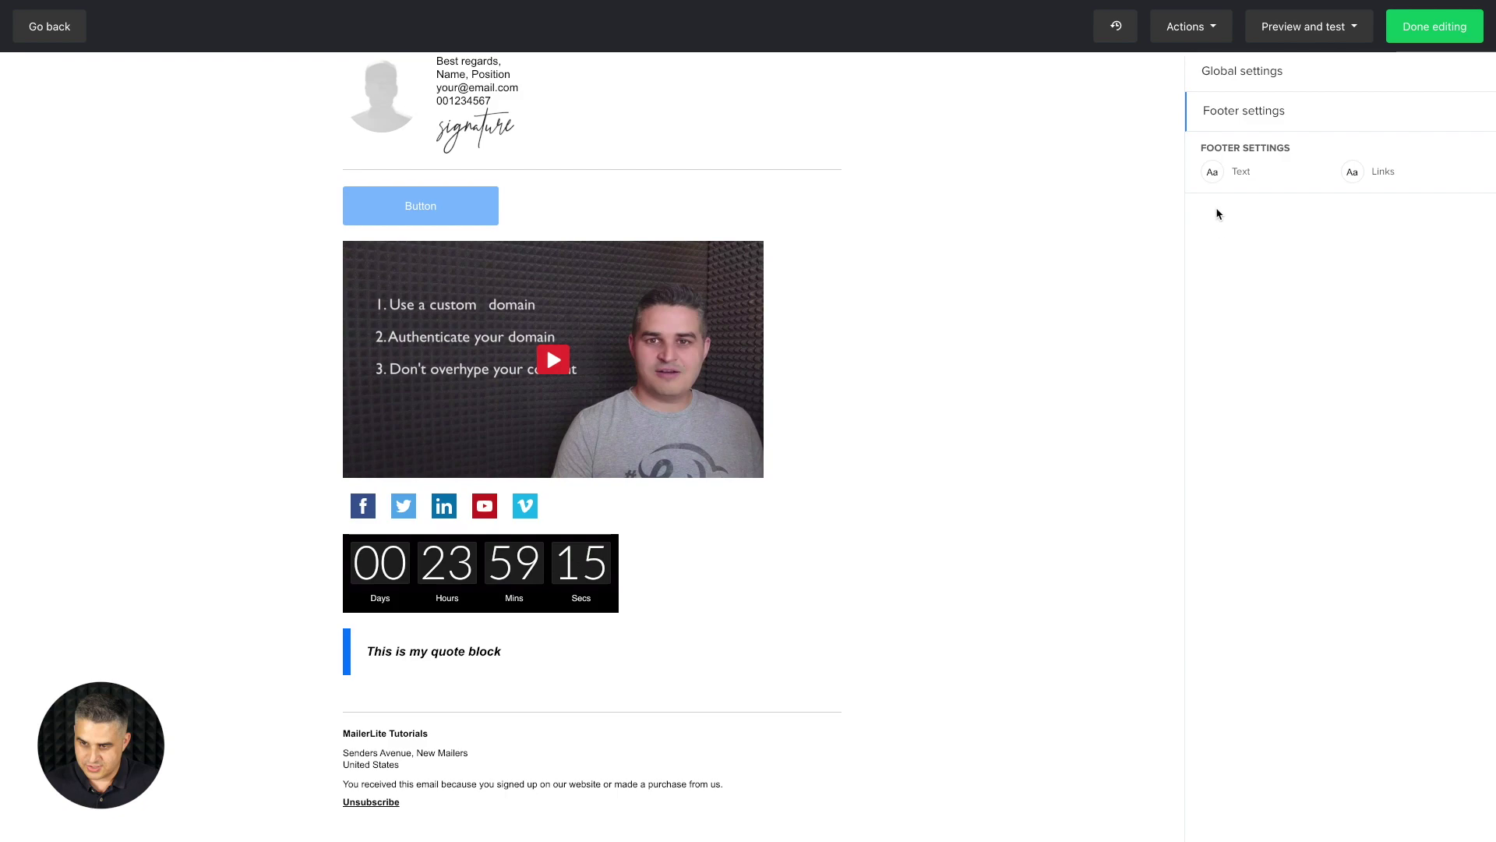
{"action": "left_click", "coordinate": [1213, 172]}
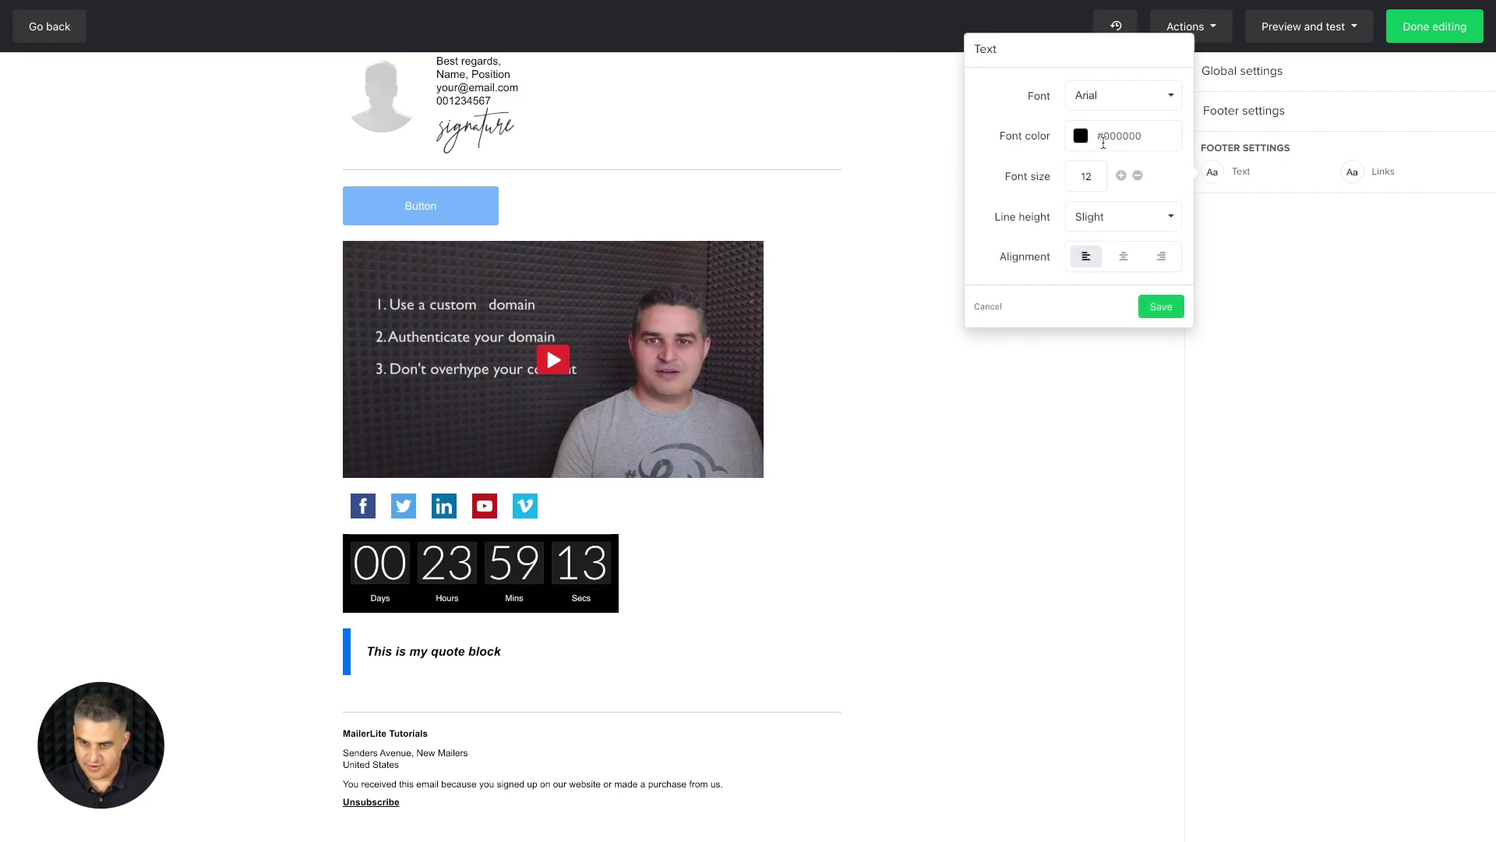
{"action": "left_click", "coordinate": [1088, 143]}
{"action": "left_click", "coordinate": [1136, 203]}
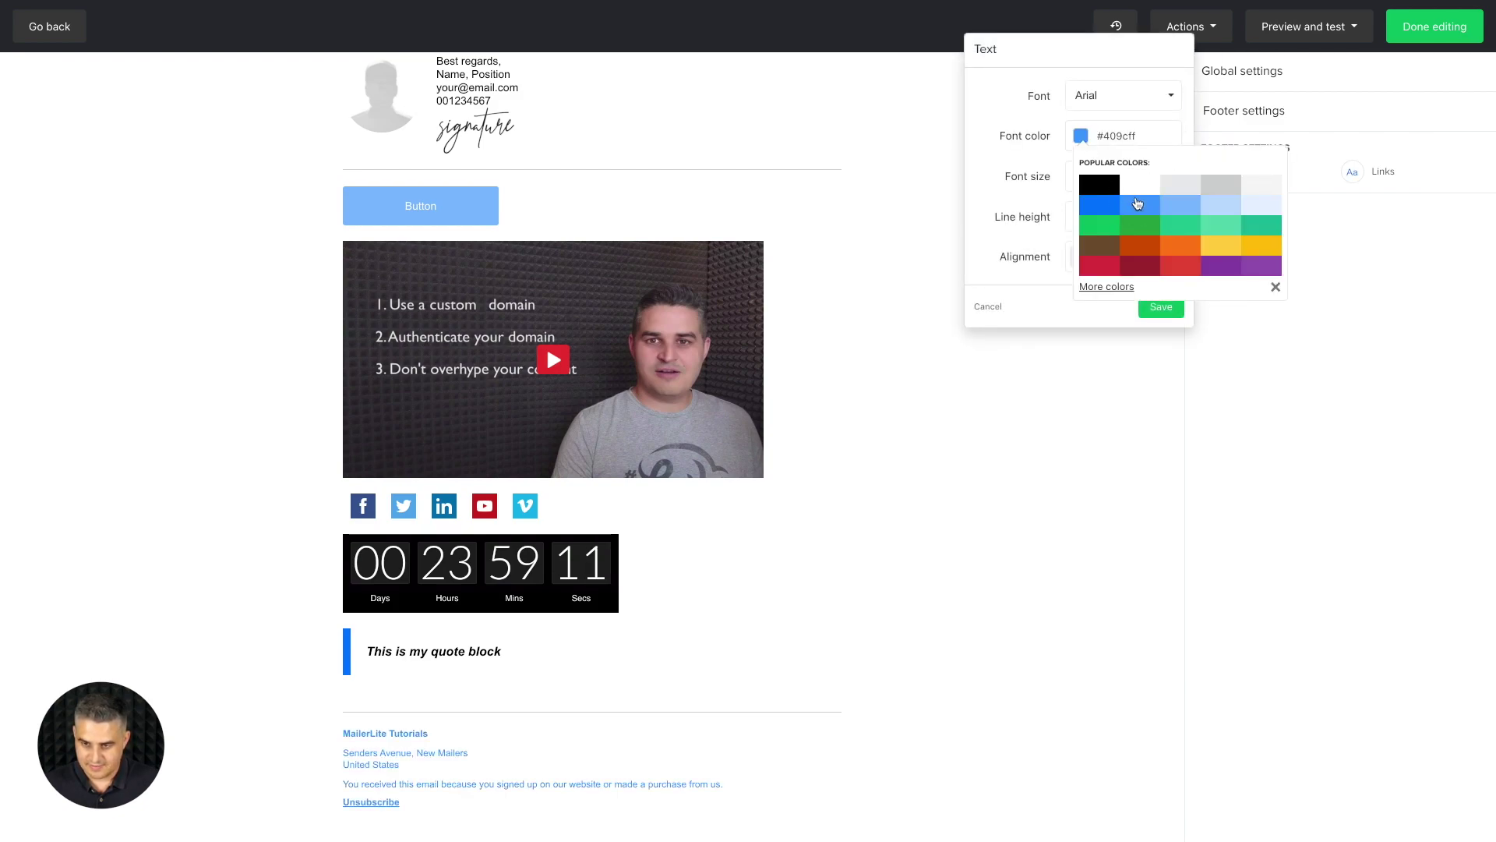
{"action": "left_click", "coordinate": [1322, 214]}
Step: Change the footer link color to the dark red #a52834
{"action": "left_click", "coordinate": [1349, 173]}
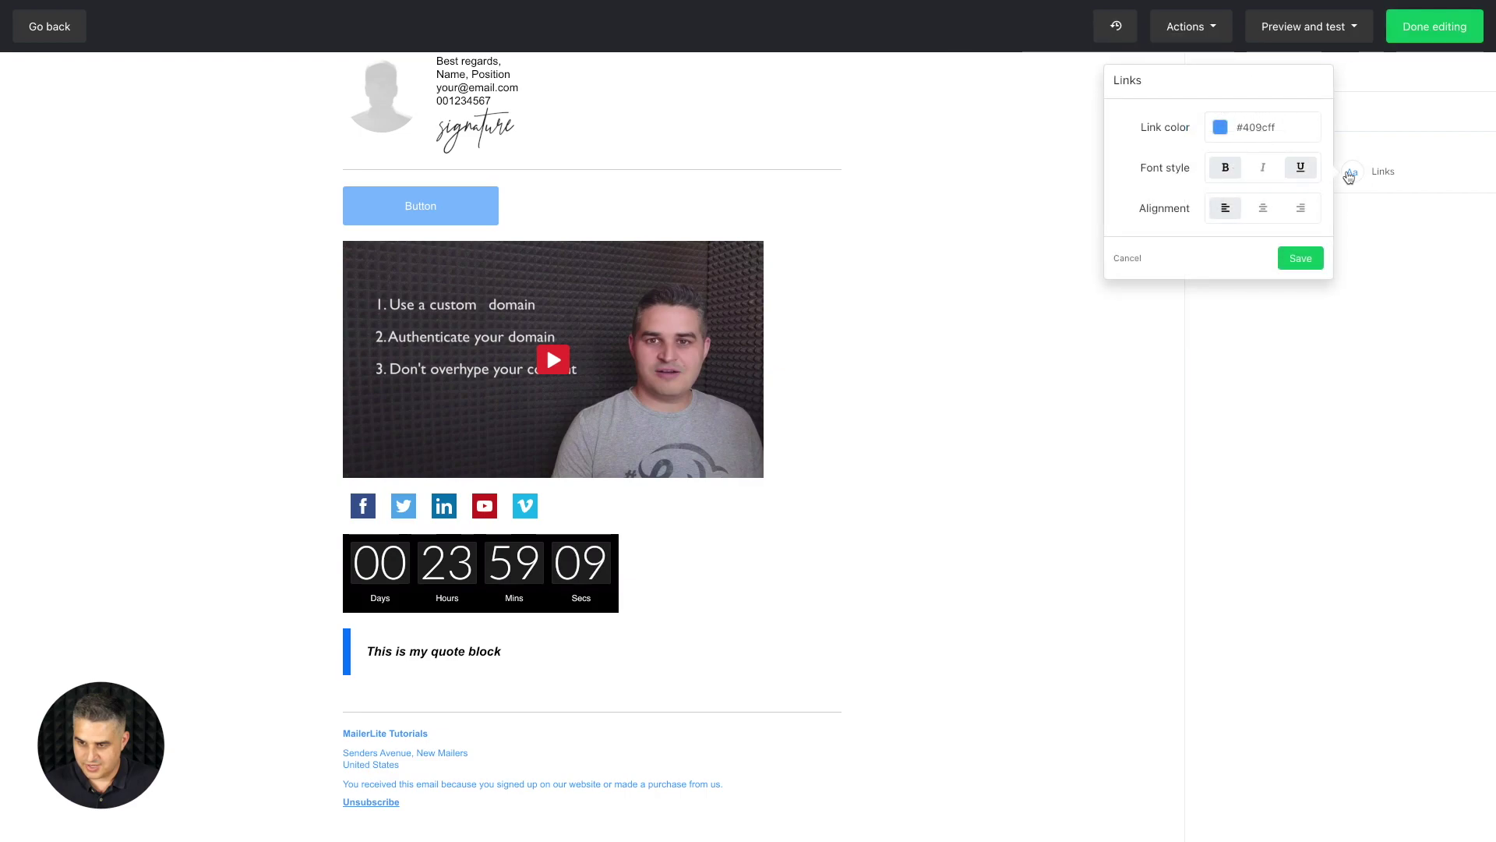
{"action": "left_click", "coordinate": [1221, 130]}
{"action": "left_click", "coordinate": [1280, 262]}
{"action": "left_click", "coordinate": [1185, 250]}
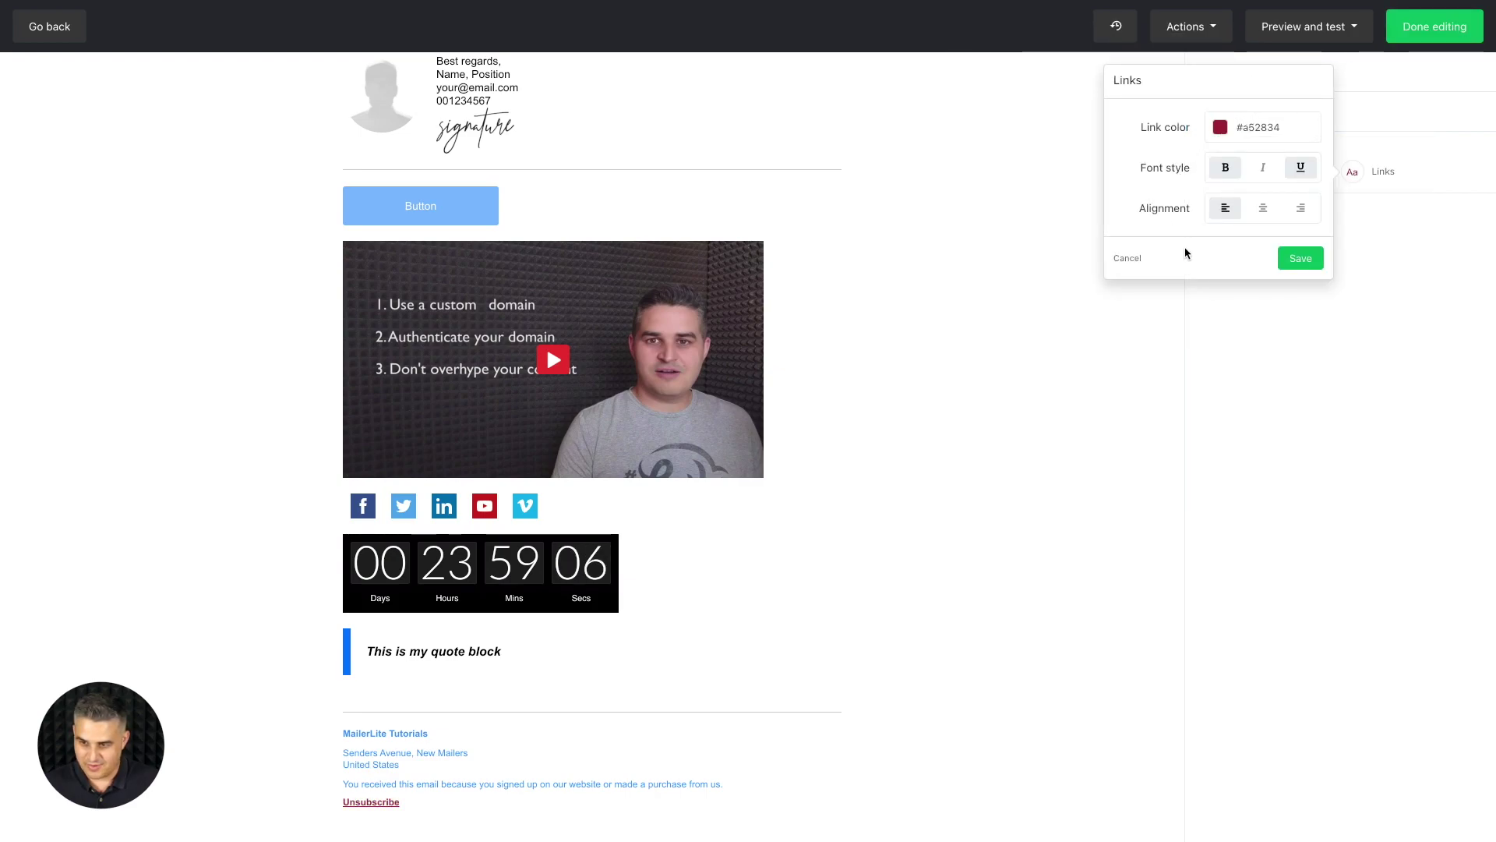
{"action": "left_click", "coordinate": [1122, 395]}
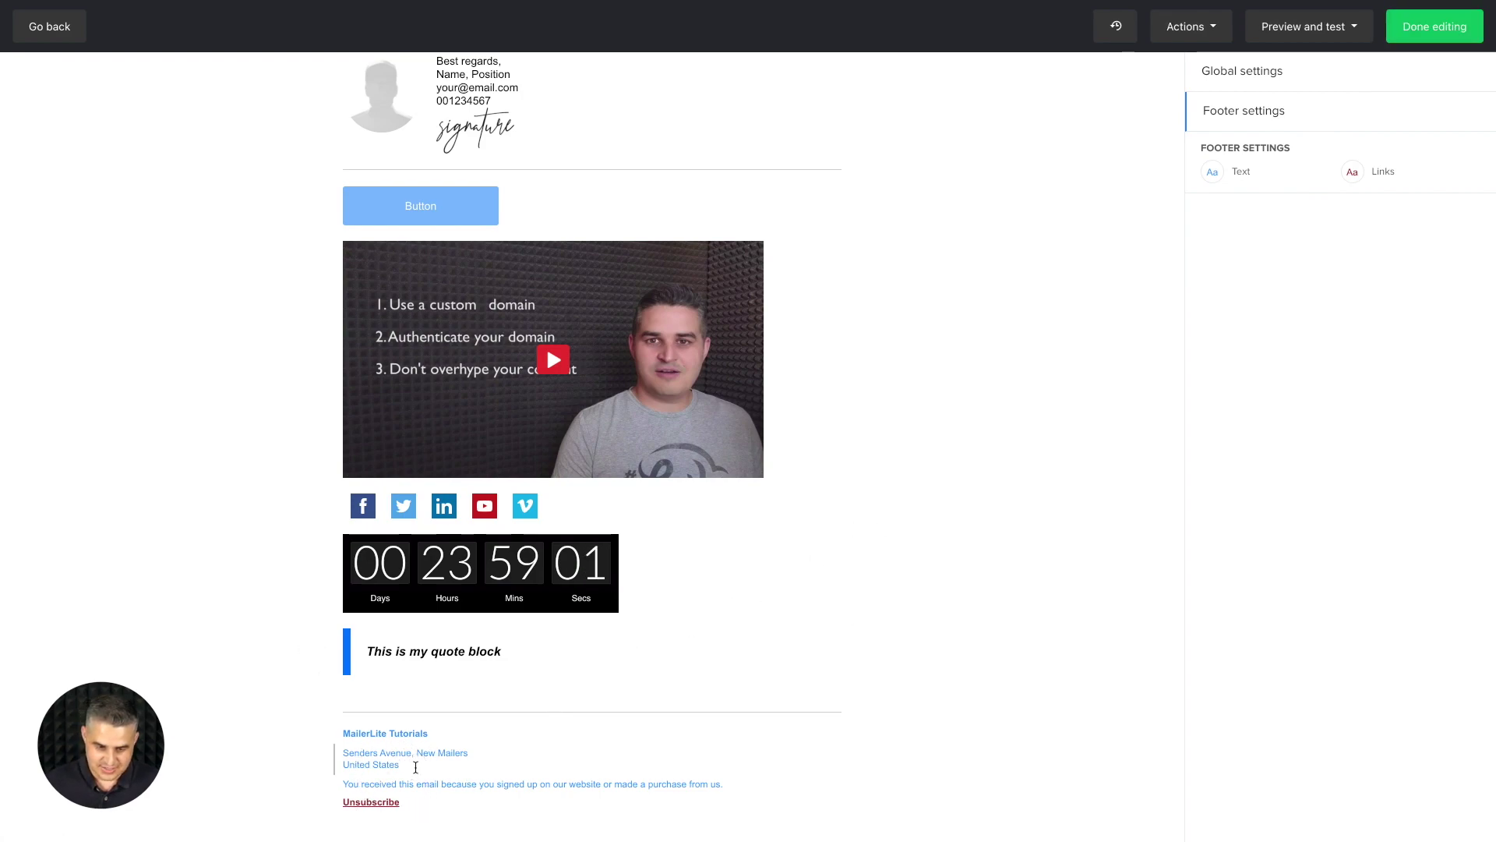
Step: Append "Edit it here" to the footer's address text, and save the unsubscribe link text as "Unsubscribe here"
{"action": "type", "text": "iti"}
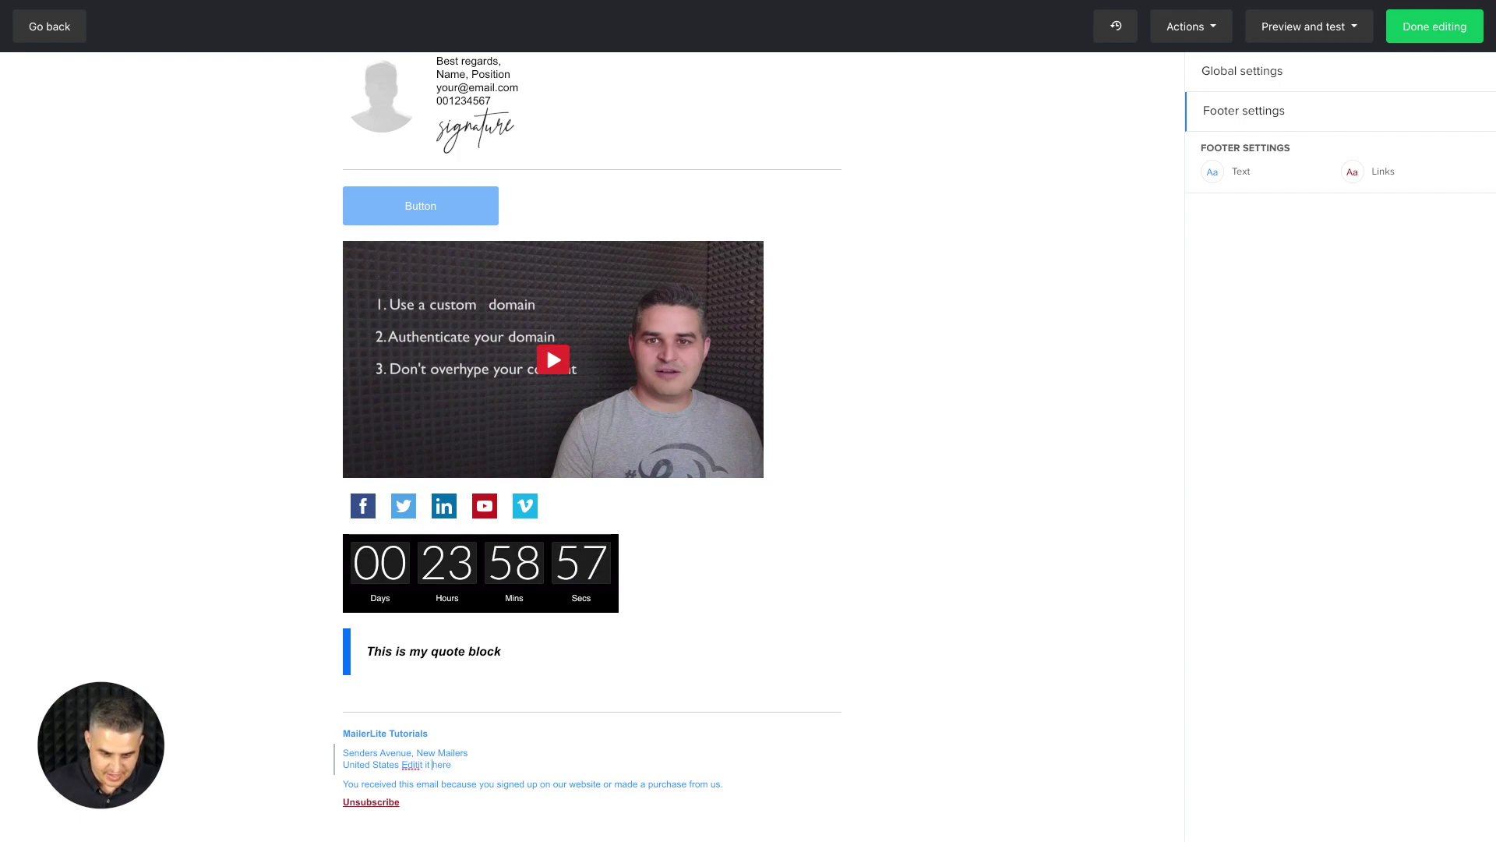
{"action": "key", "text": "BackSpace"}
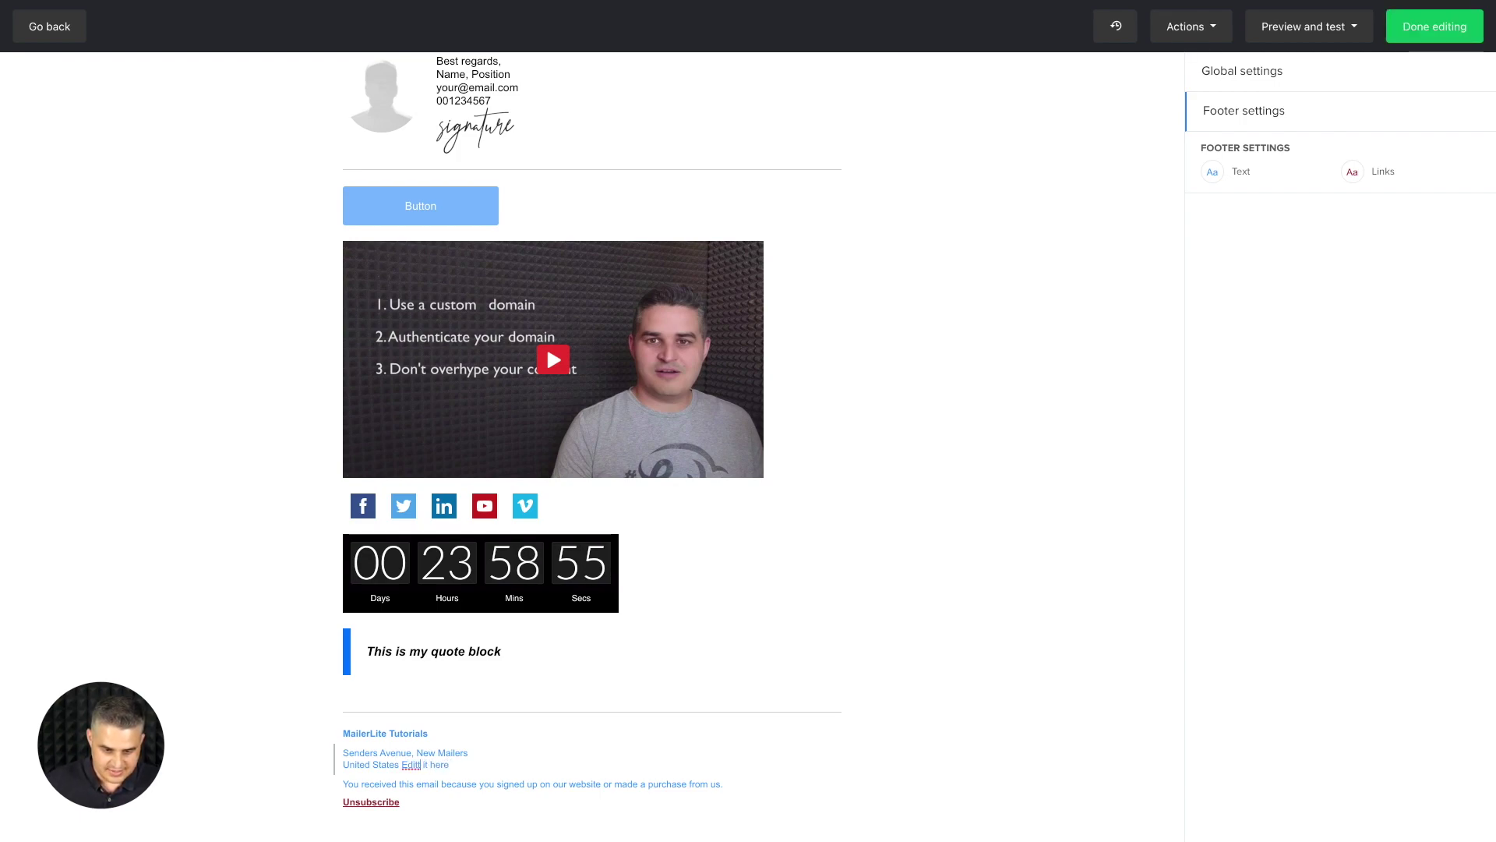
{"action": "left_click", "coordinate": [377, 804]}
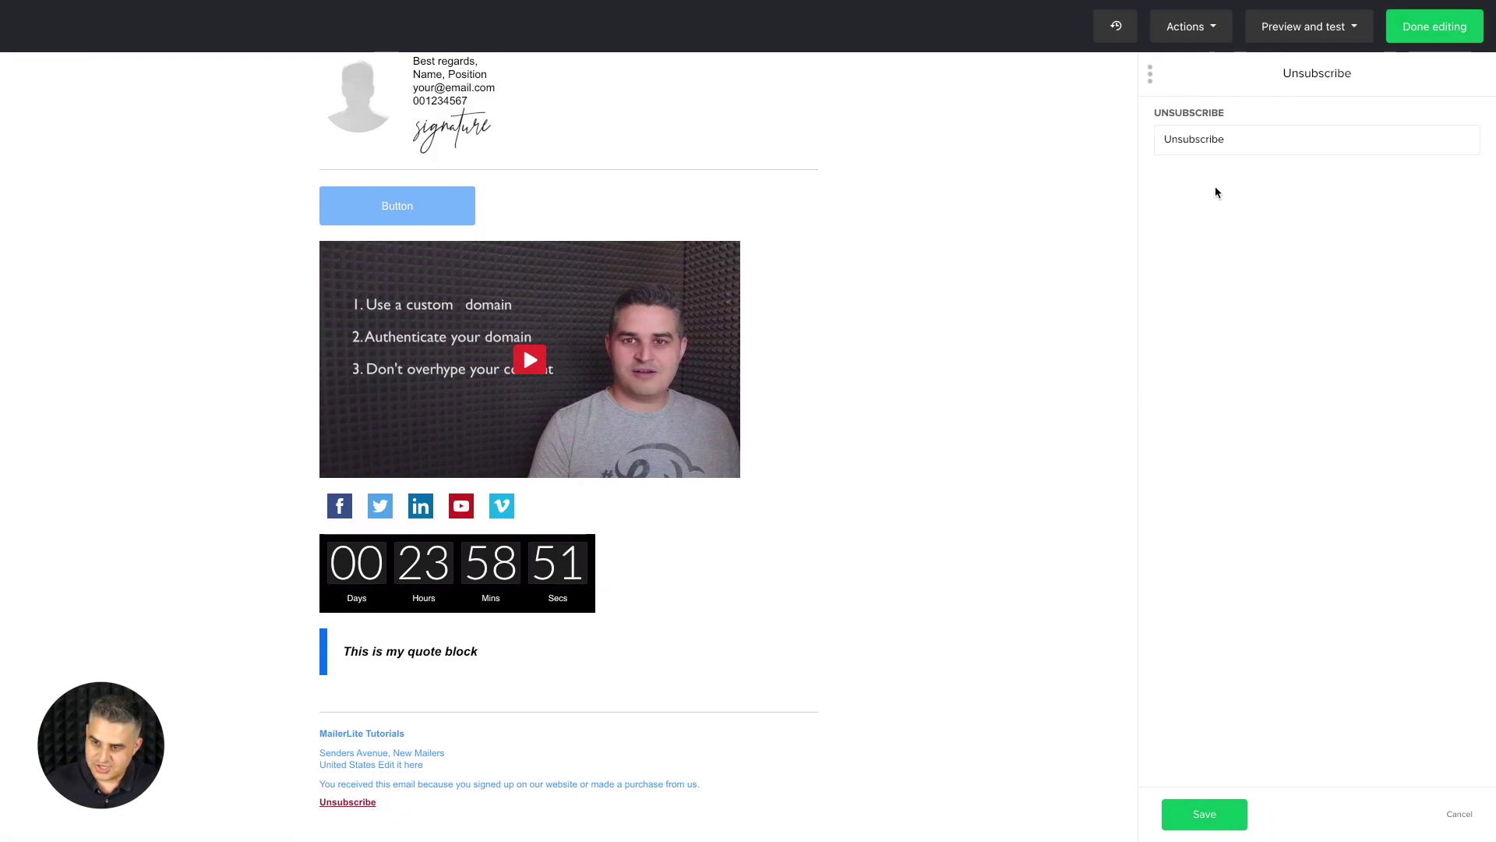
{"action": "left_click", "coordinate": [1232, 143]}
{"action": "type", "text": "here"}
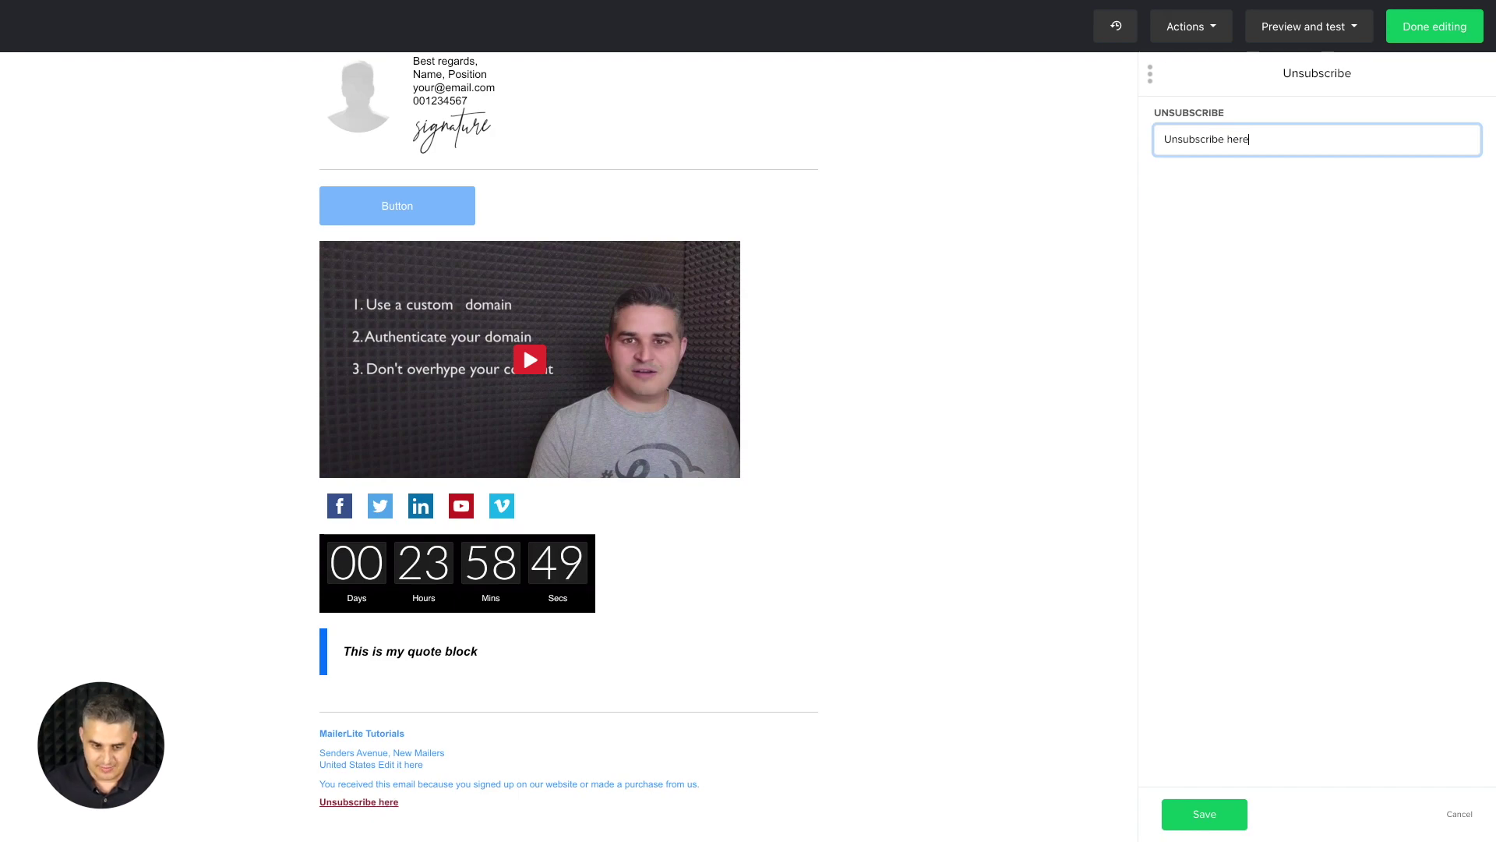
{"action": "left_click", "coordinate": [1186, 809]}
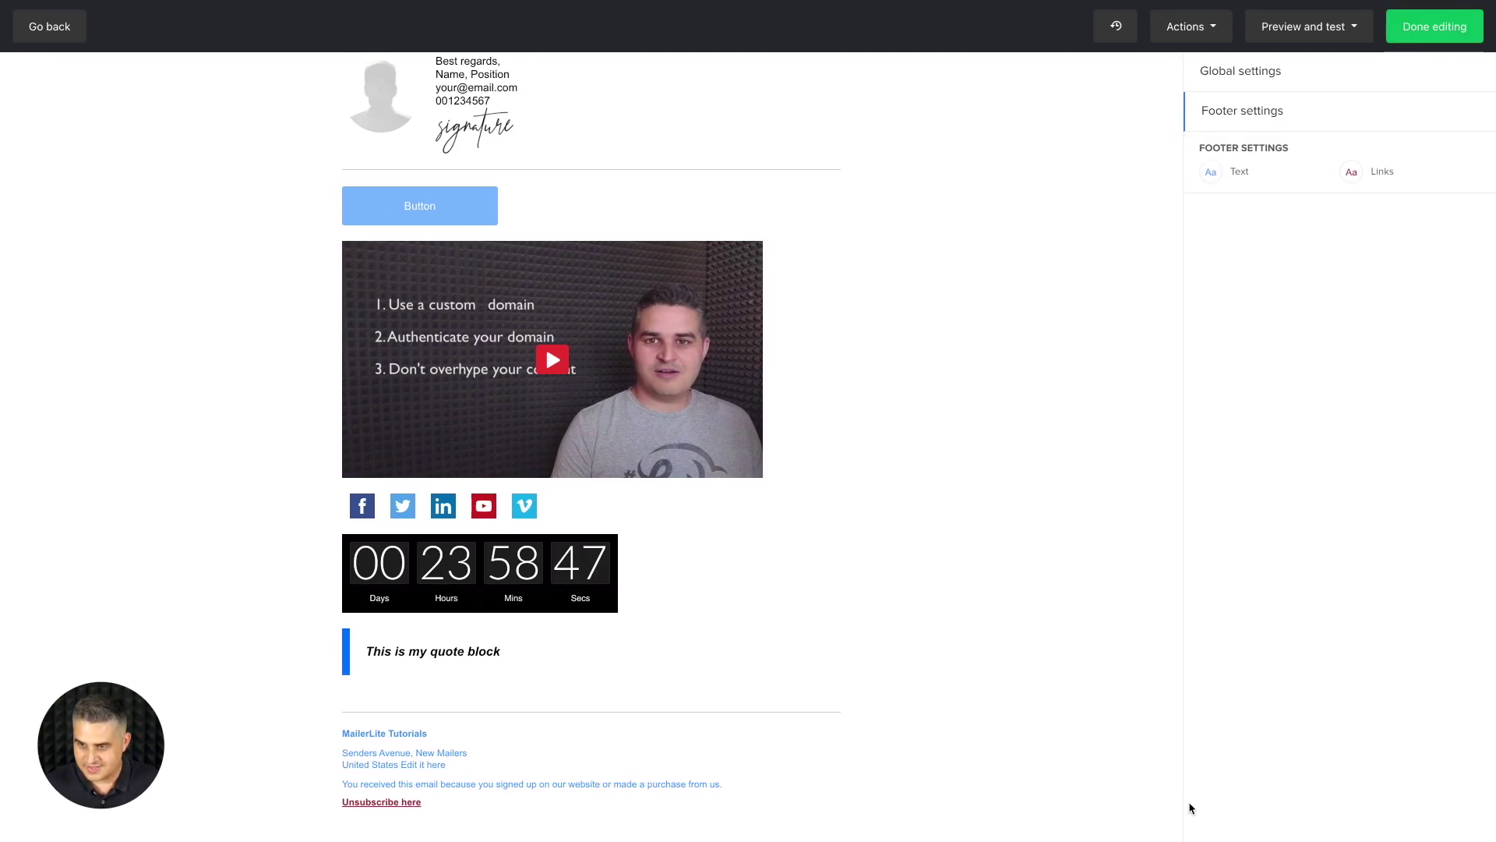
Step: Turn on the option to include a preheader in the global email settings
{"action": "left_click", "coordinate": [1281, 74]}
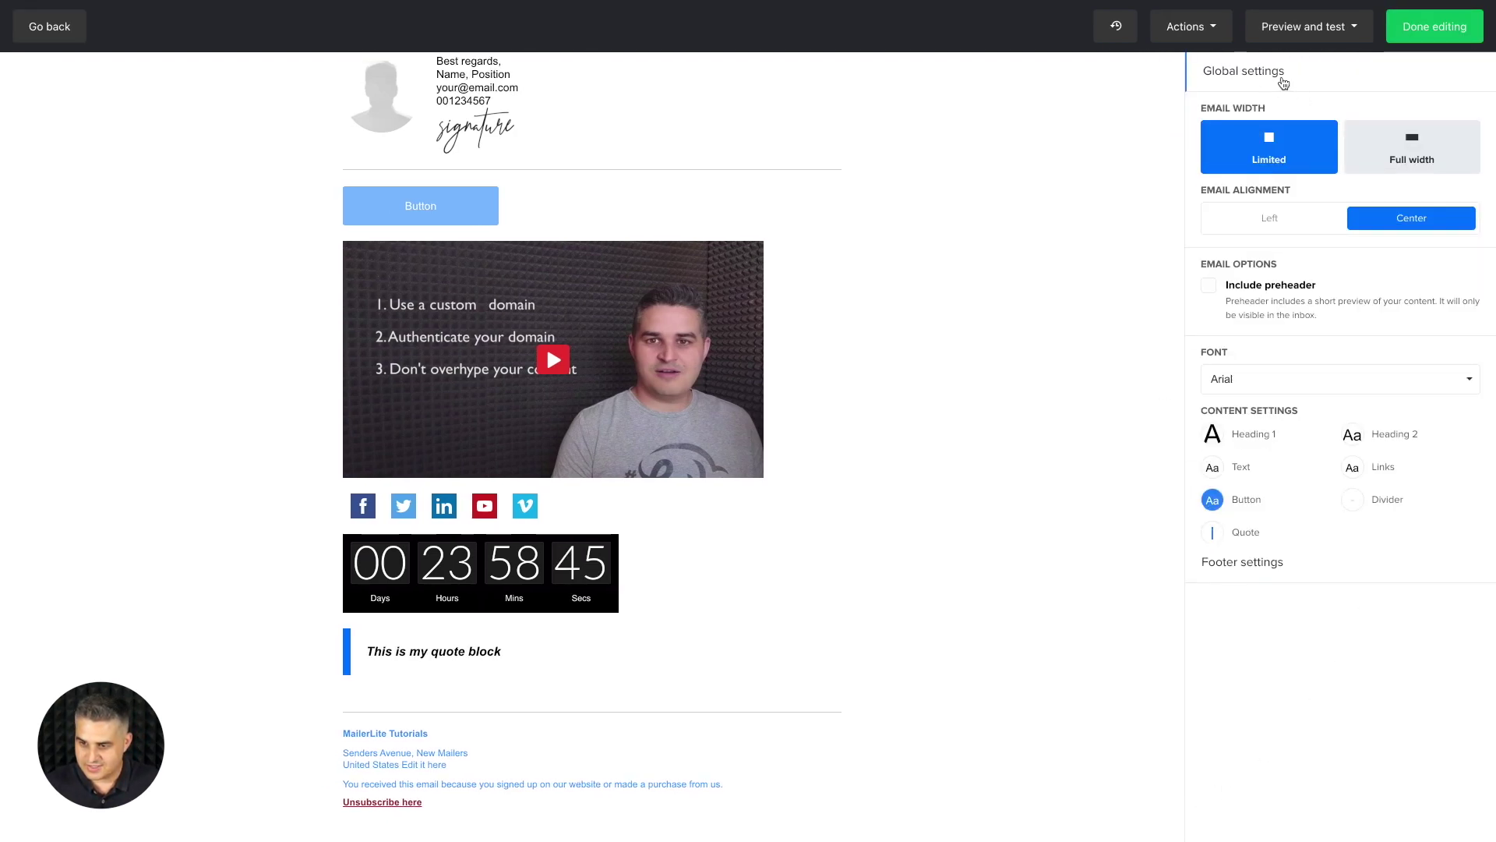
{"action": "left_click", "coordinate": [1210, 287]}
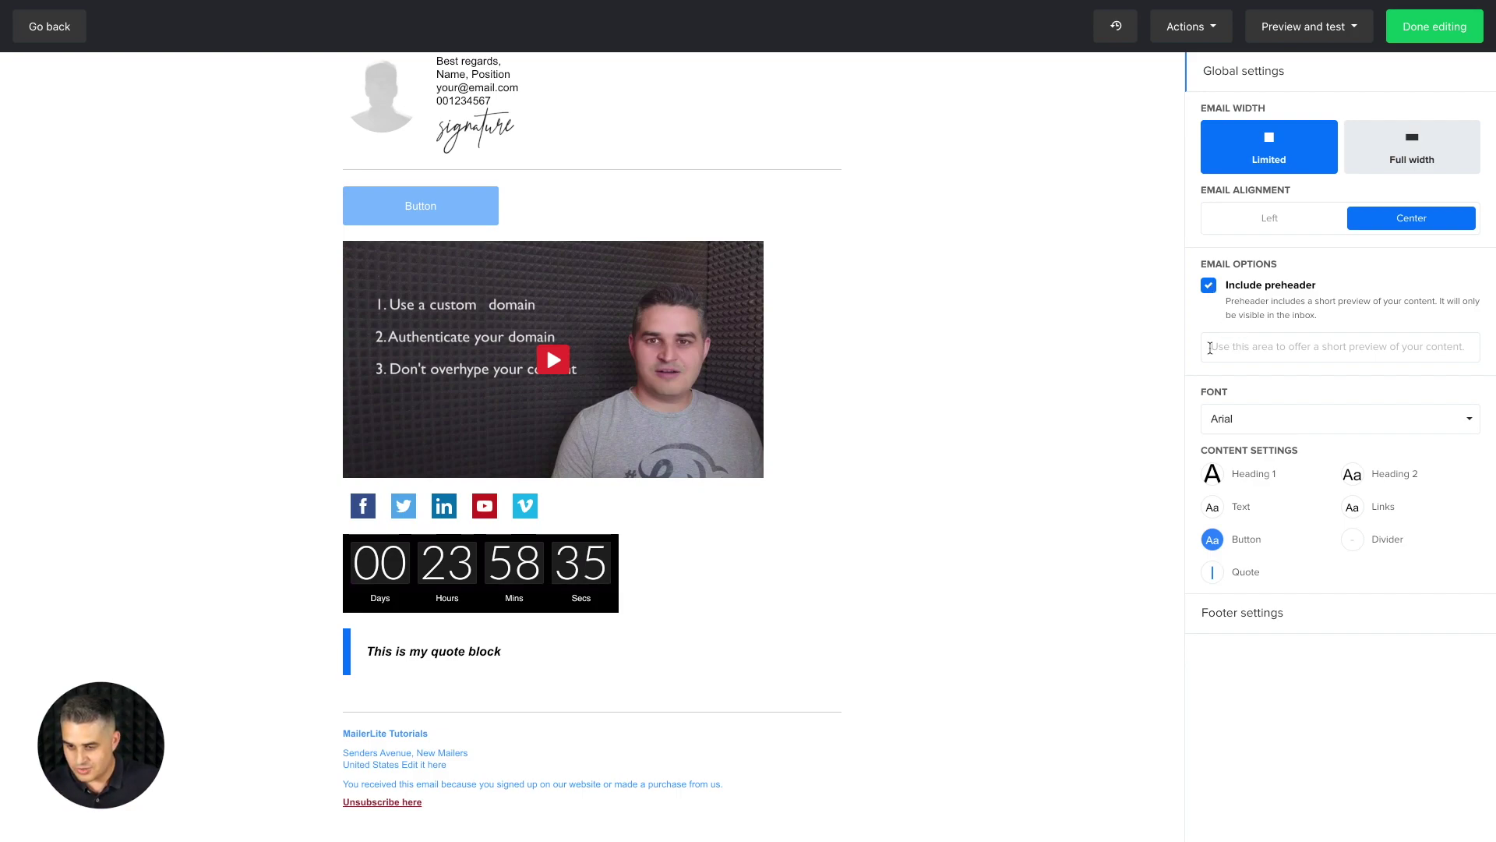
Step: Try the Full width email layout, review the content in it, and return the email width to Limited
{"action": "scroll", "coordinate": [715, 210], "scroll_direction": "up", "scroll_amount": 5}
{"action": "scroll", "coordinate": [715, 210], "scroll_direction": "down", "scroll_amount": 6}
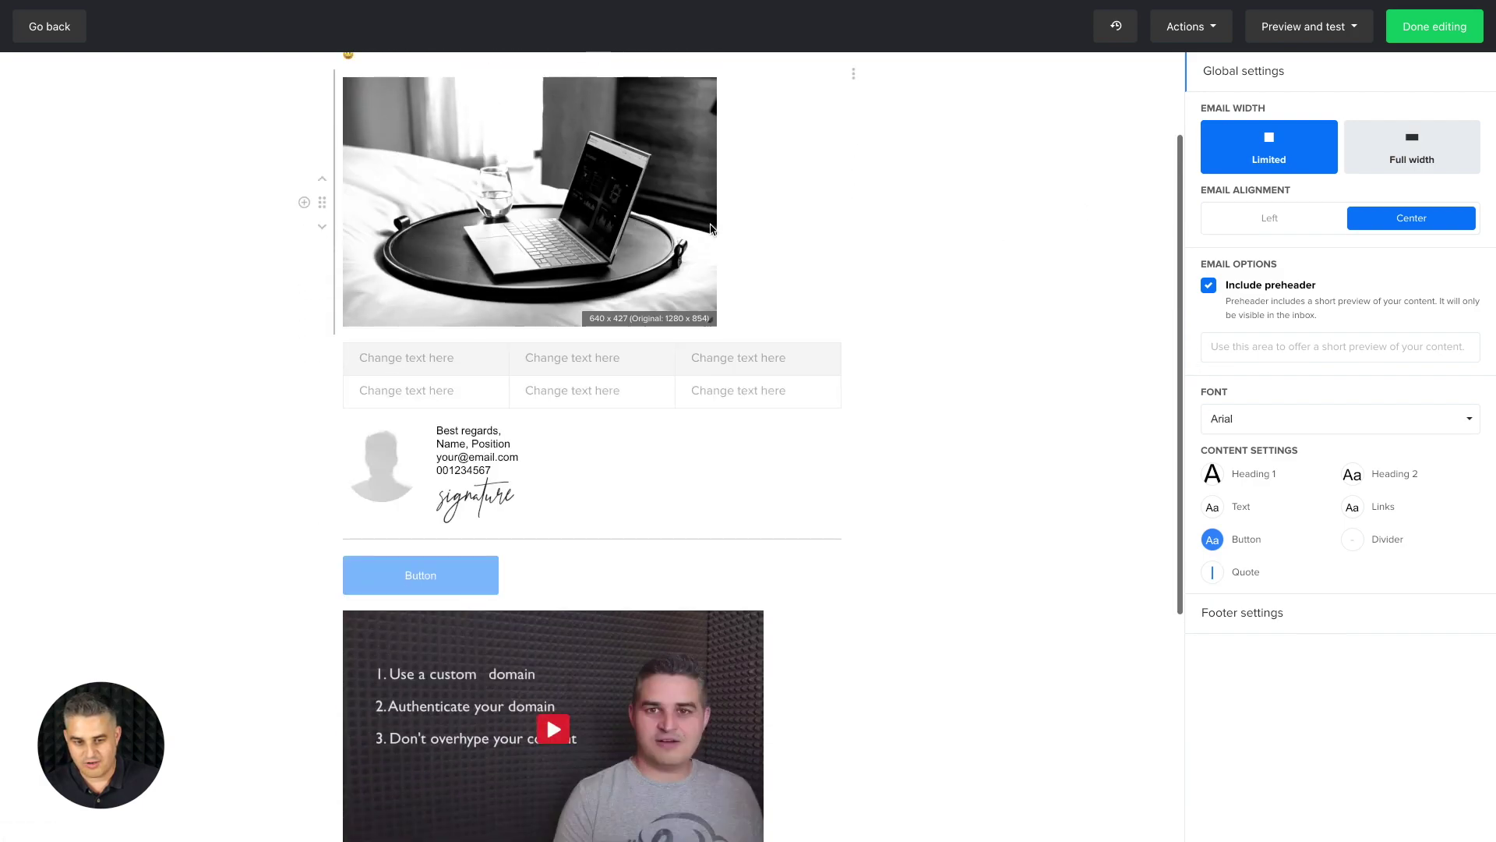
{"action": "scroll", "coordinate": [246, 401], "scroll_direction": "up", "scroll_amount": 6}
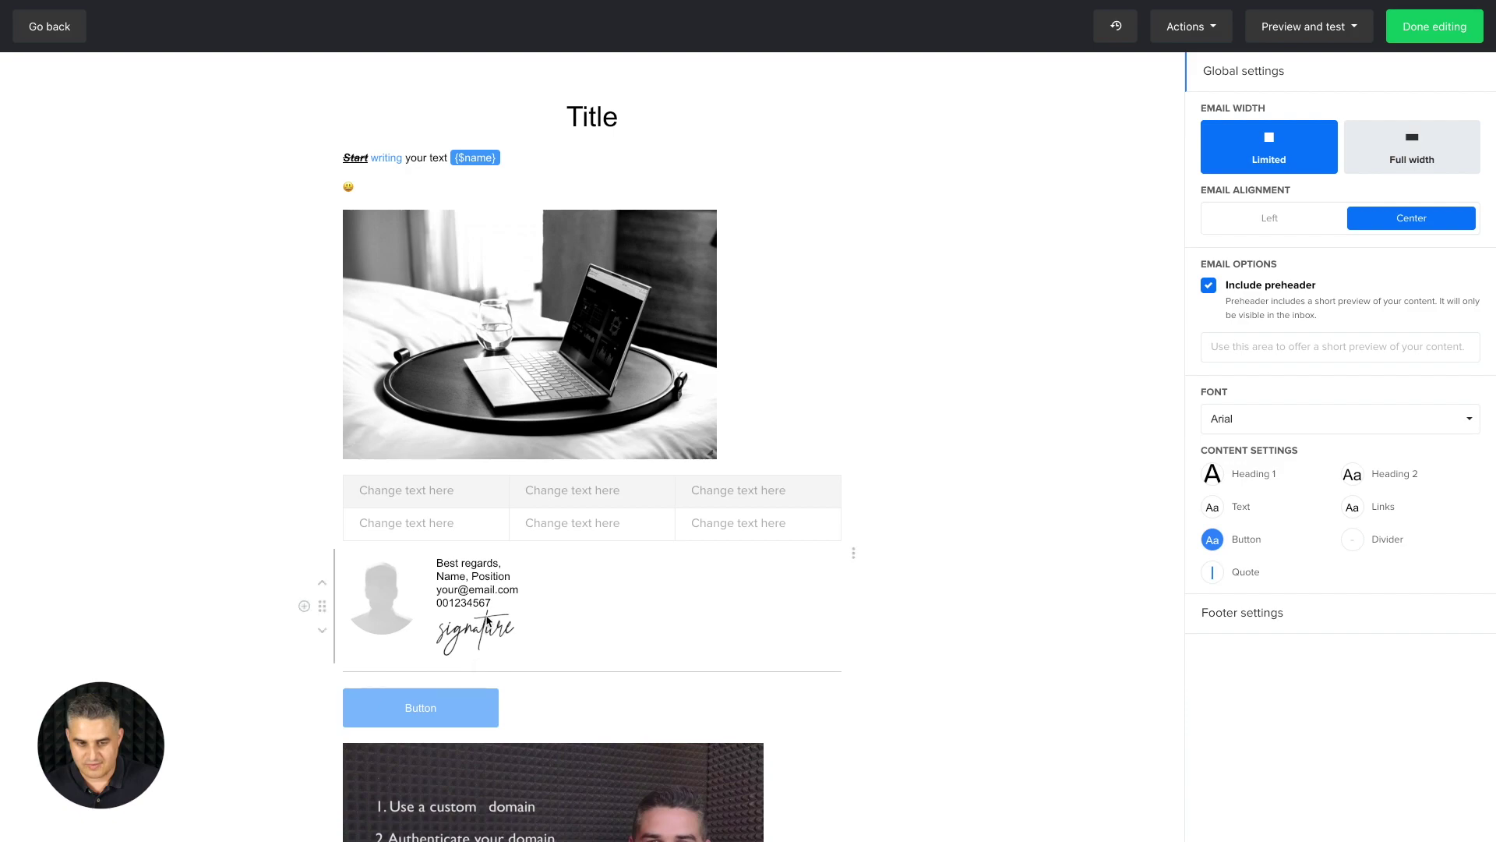
{"action": "scroll", "coordinate": [659, 569], "scroll_direction": "down", "scroll_amount": 1}
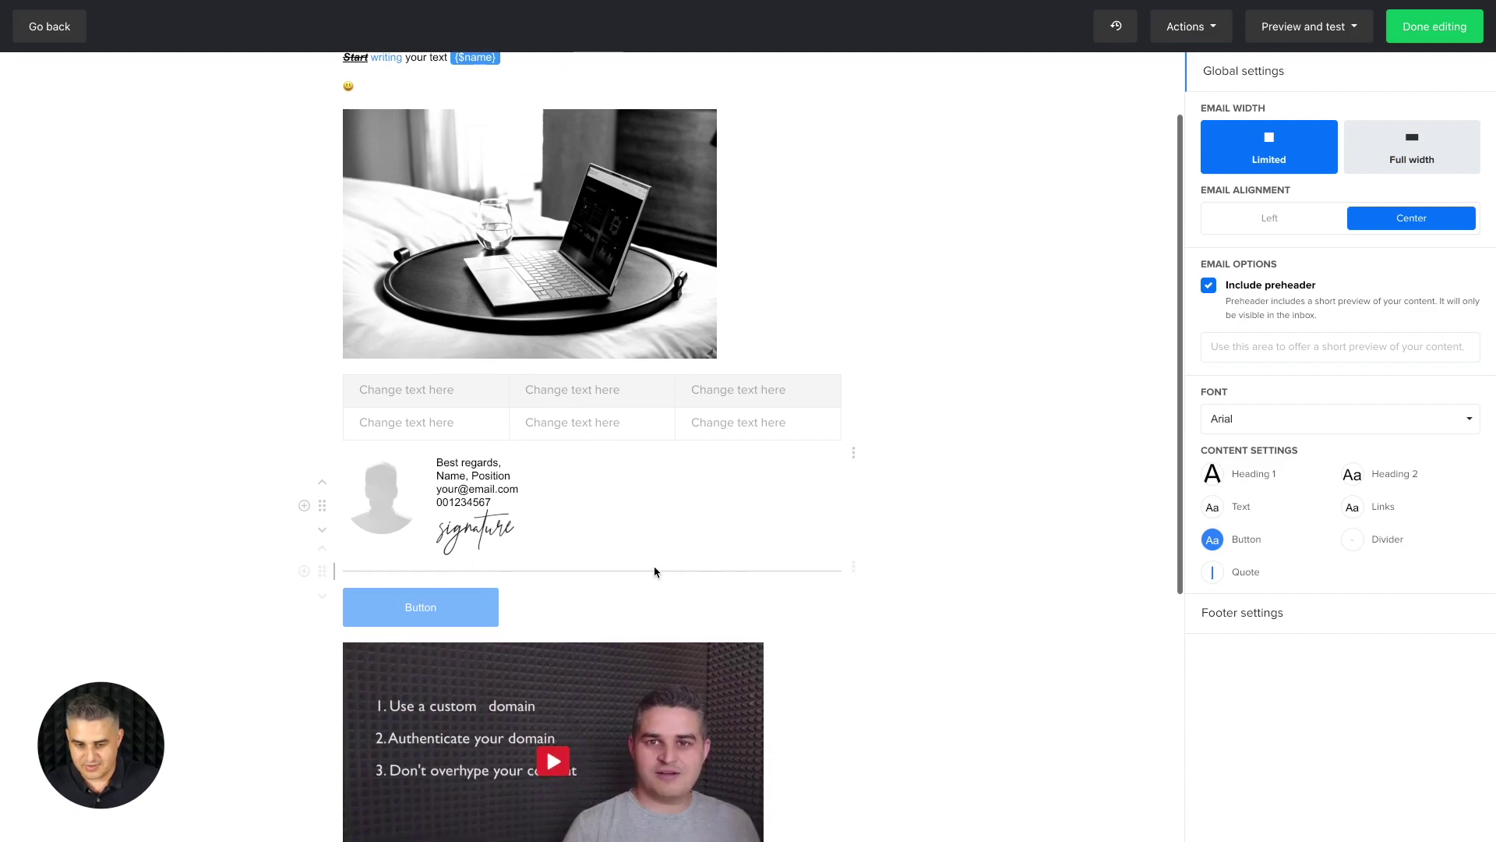
{"action": "scroll", "coordinate": [709, 566], "scroll_direction": "down", "scroll_amount": 2}
{"action": "scroll", "coordinate": [723, 573], "scroll_direction": "down", "scroll_amount": 3}
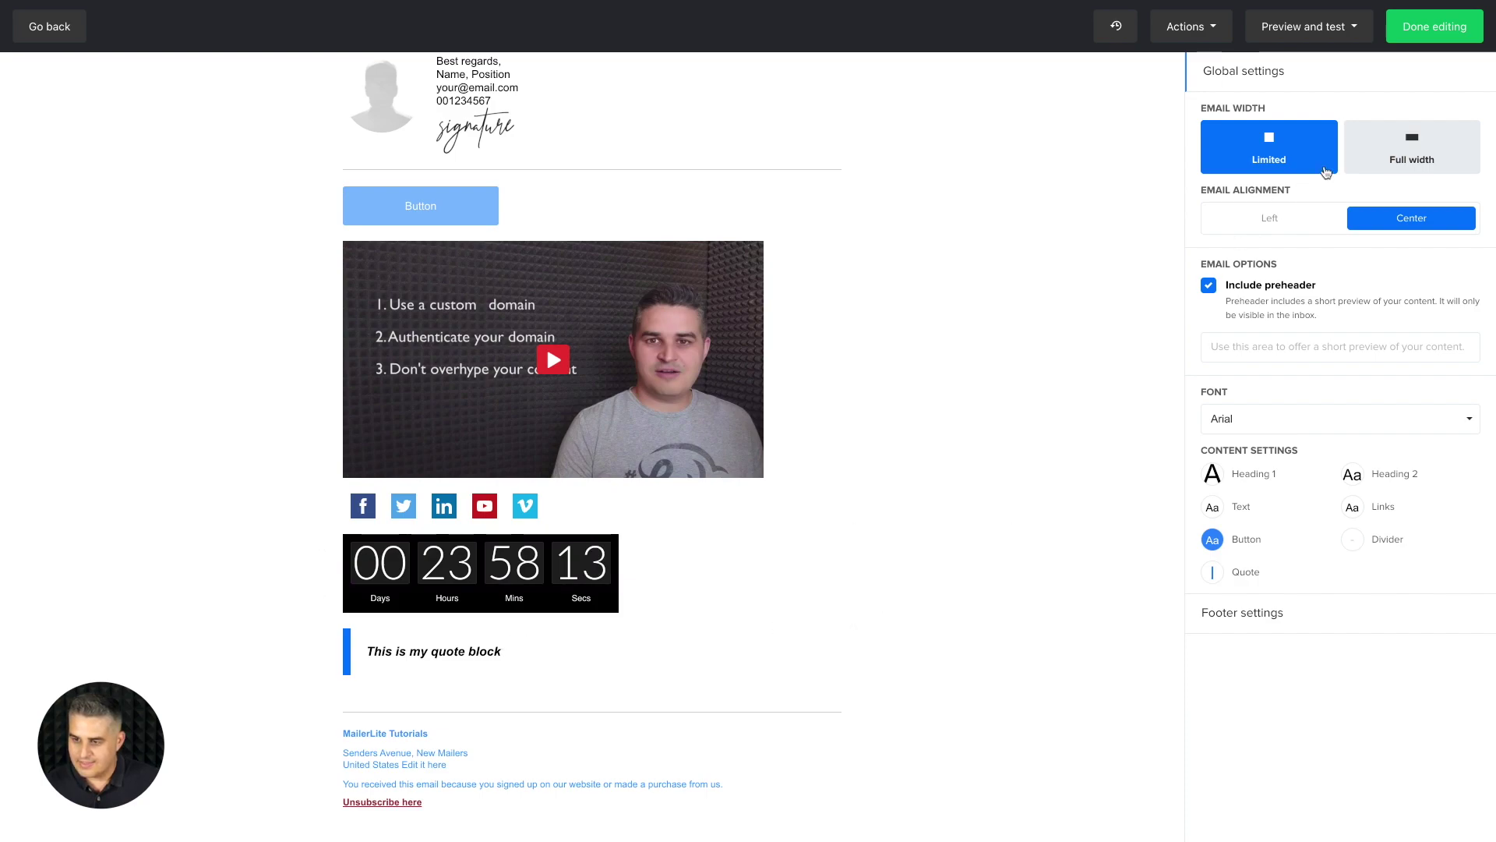
{"action": "left_click", "coordinate": [1390, 149]}
{"action": "scroll", "coordinate": [783, 327], "scroll_direction": "up", "scroll_amount": 5}
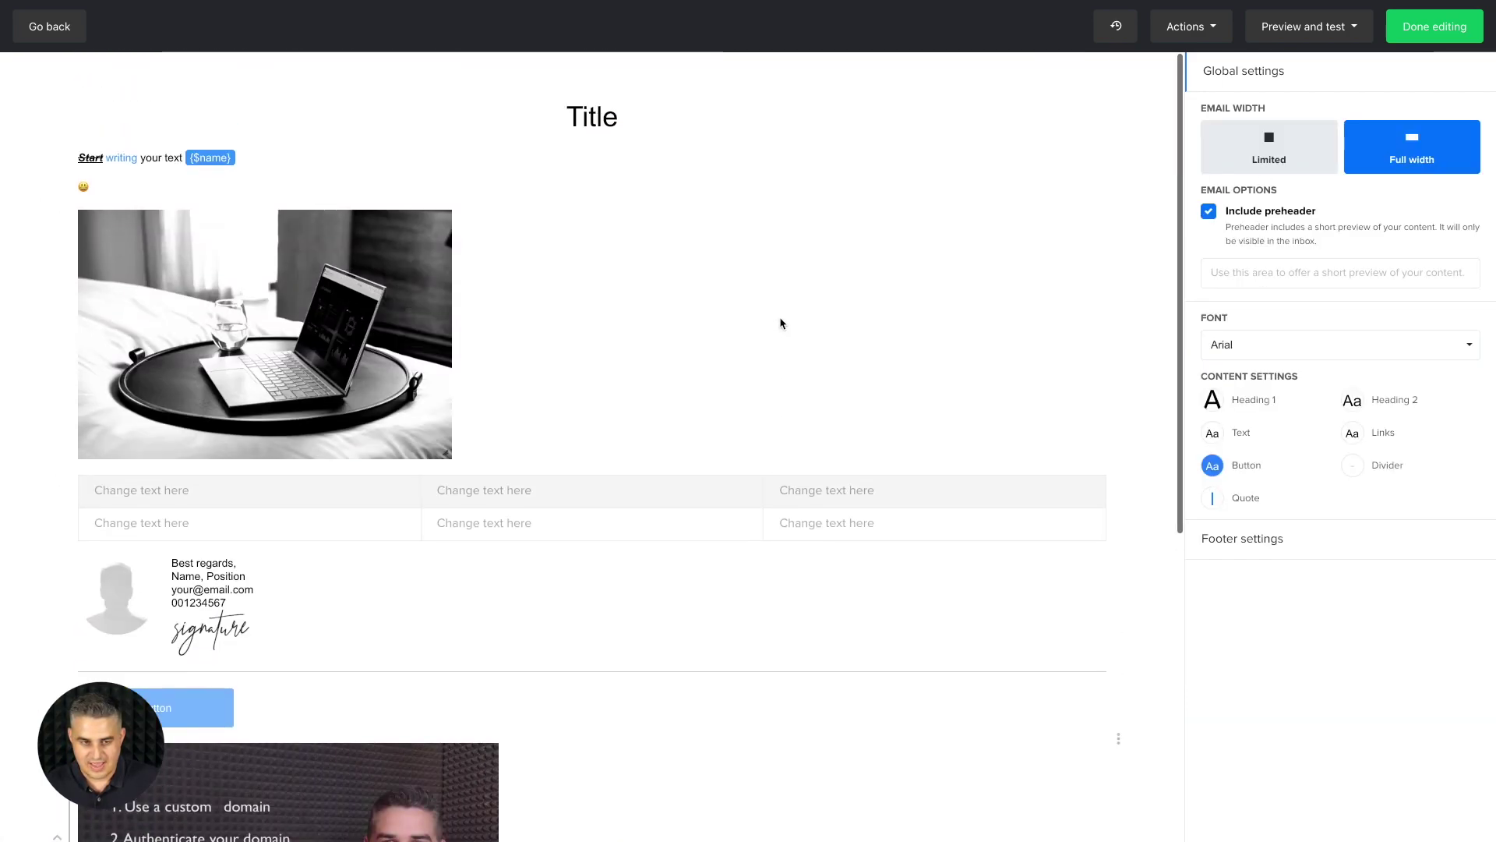
{"action": "scroll", "coordinate": [790, 337], "scroll_direction": "down", "scroll_amount": 7}
{"action": "scroll", "coordinate": [790, 337], "scroll_direction": "up", "scroll_amount": 7}
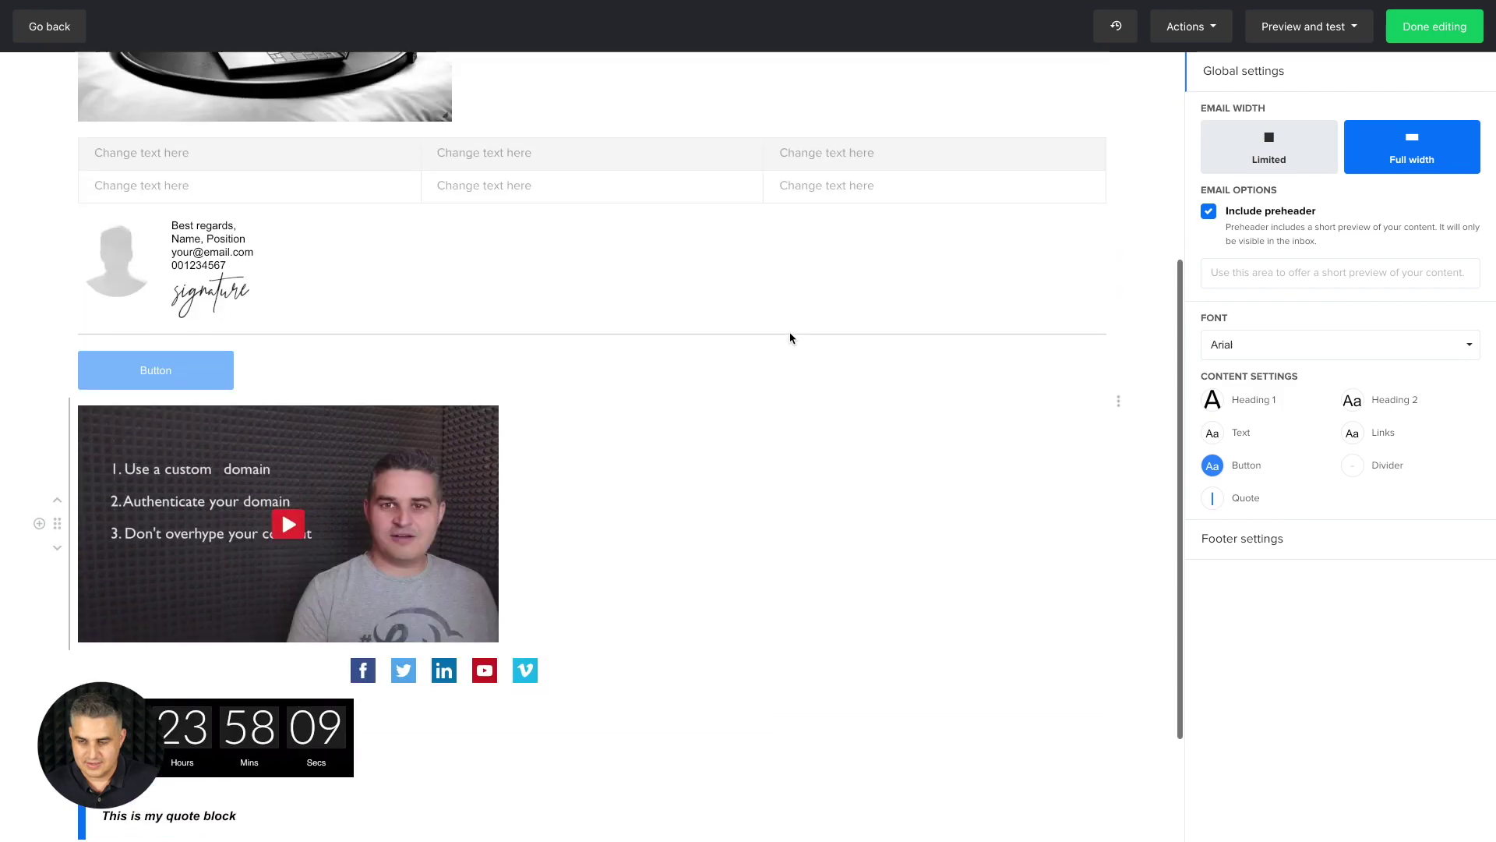
{"action": "left_click", "coordinate": [1287, 134]}
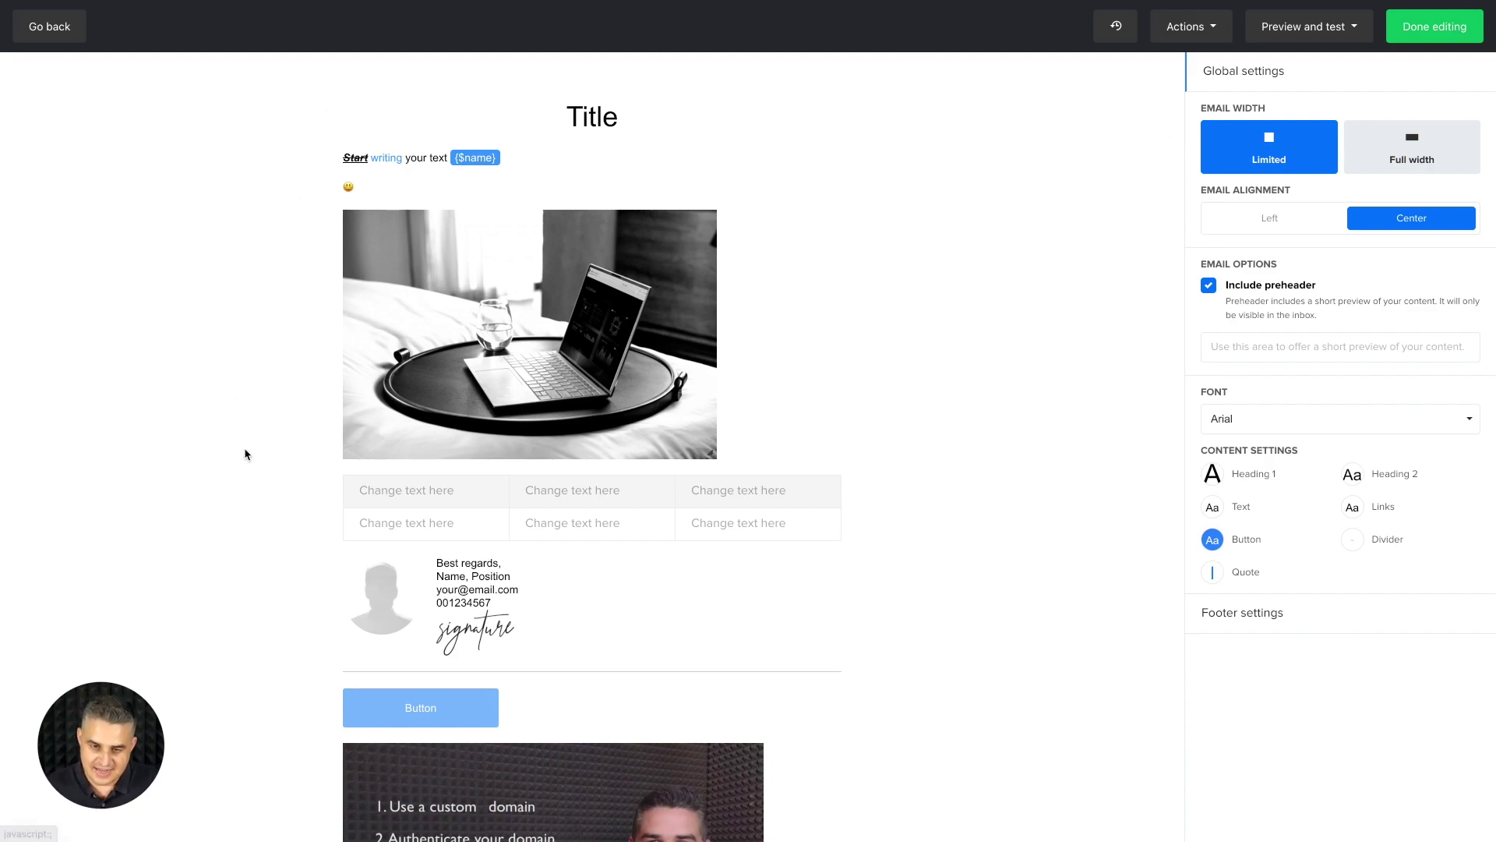
Step: Set the email alignment to Left, and undo and redo that alignment change through the recent changes history
{"action": "left_click", "coordinate": [1264, 222]}
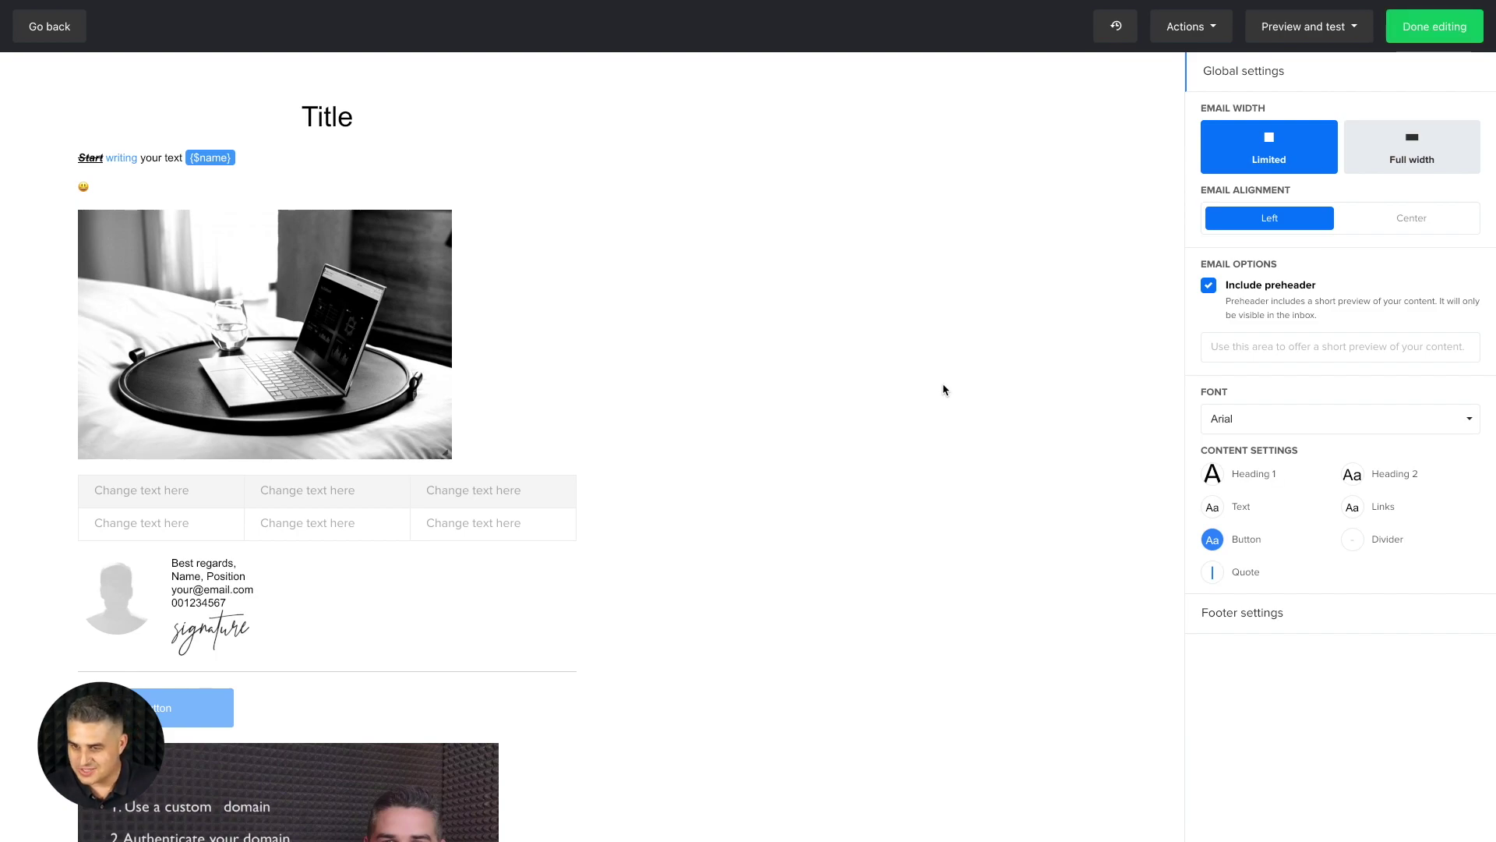
{"action": "left_click", "coordinate": [1116, 26]}
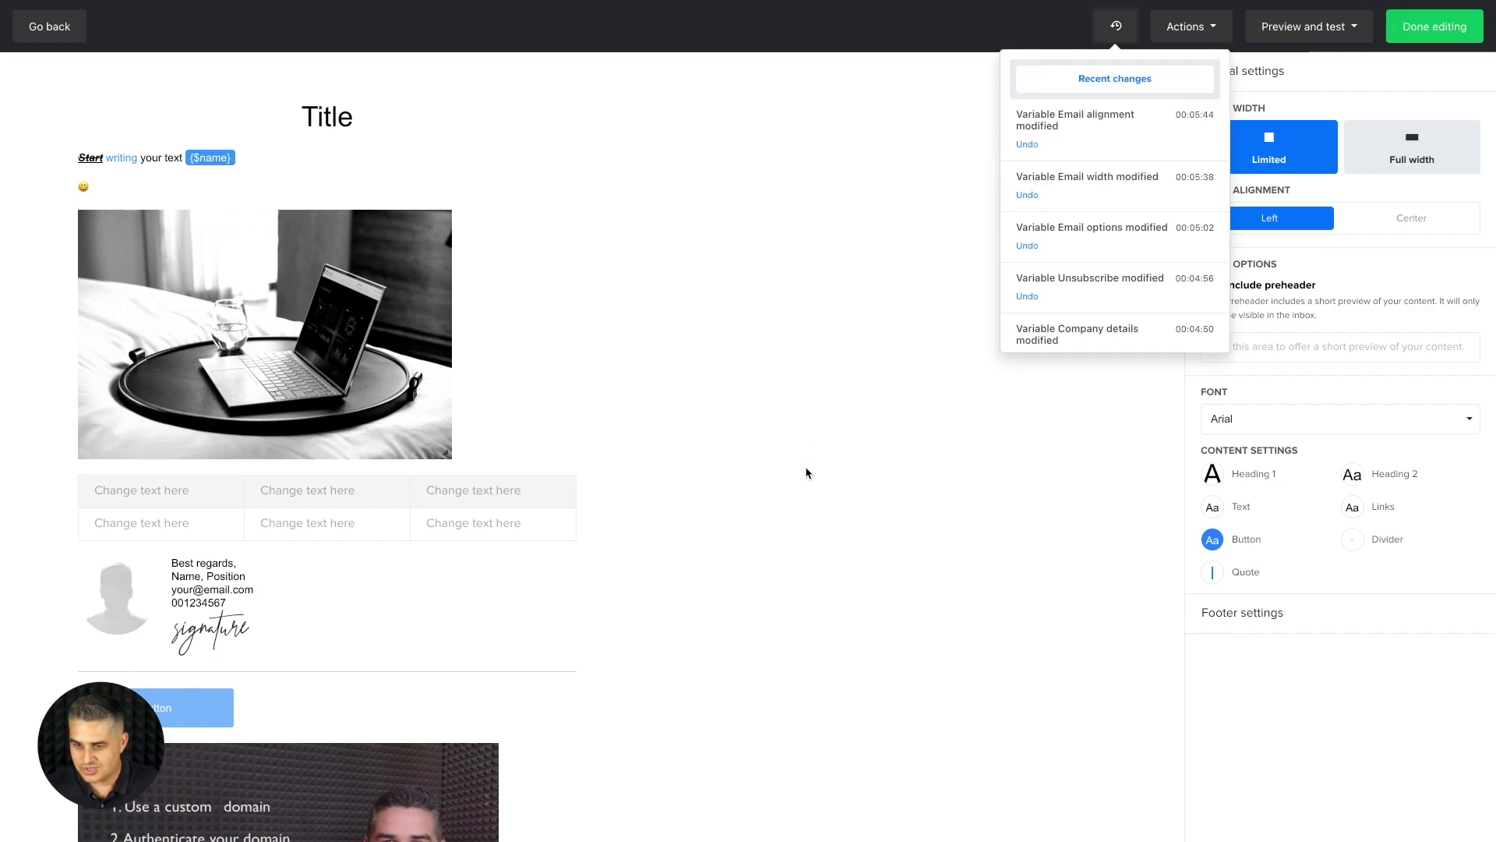
{"action": "scroll", "coordinate": [779, 483], "scroll_direction": "down", "scroll_amount": 6}
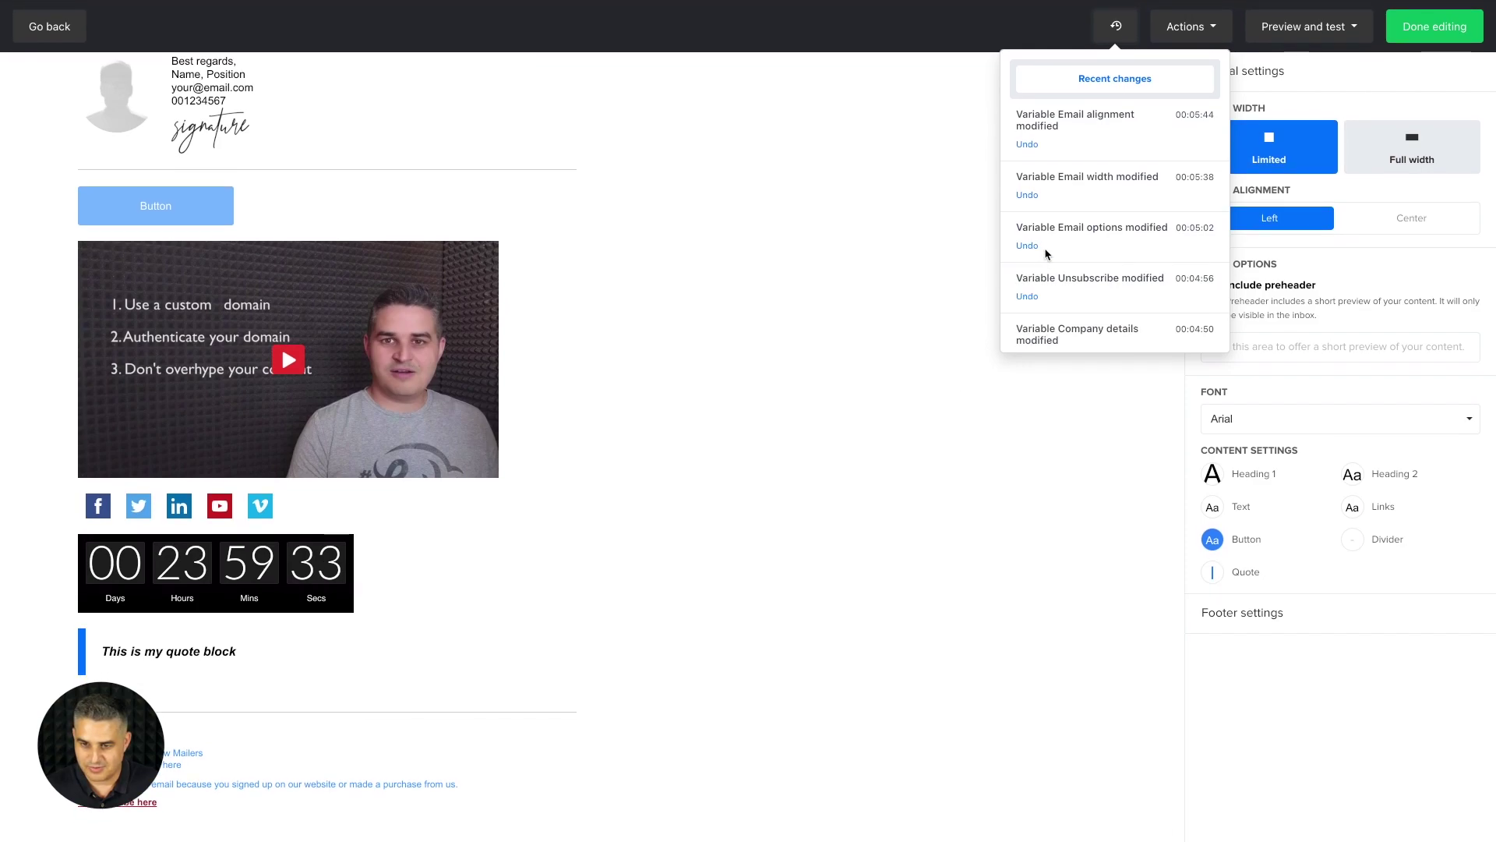
{"action": "left_click", "coordinate": [1027, 145]}
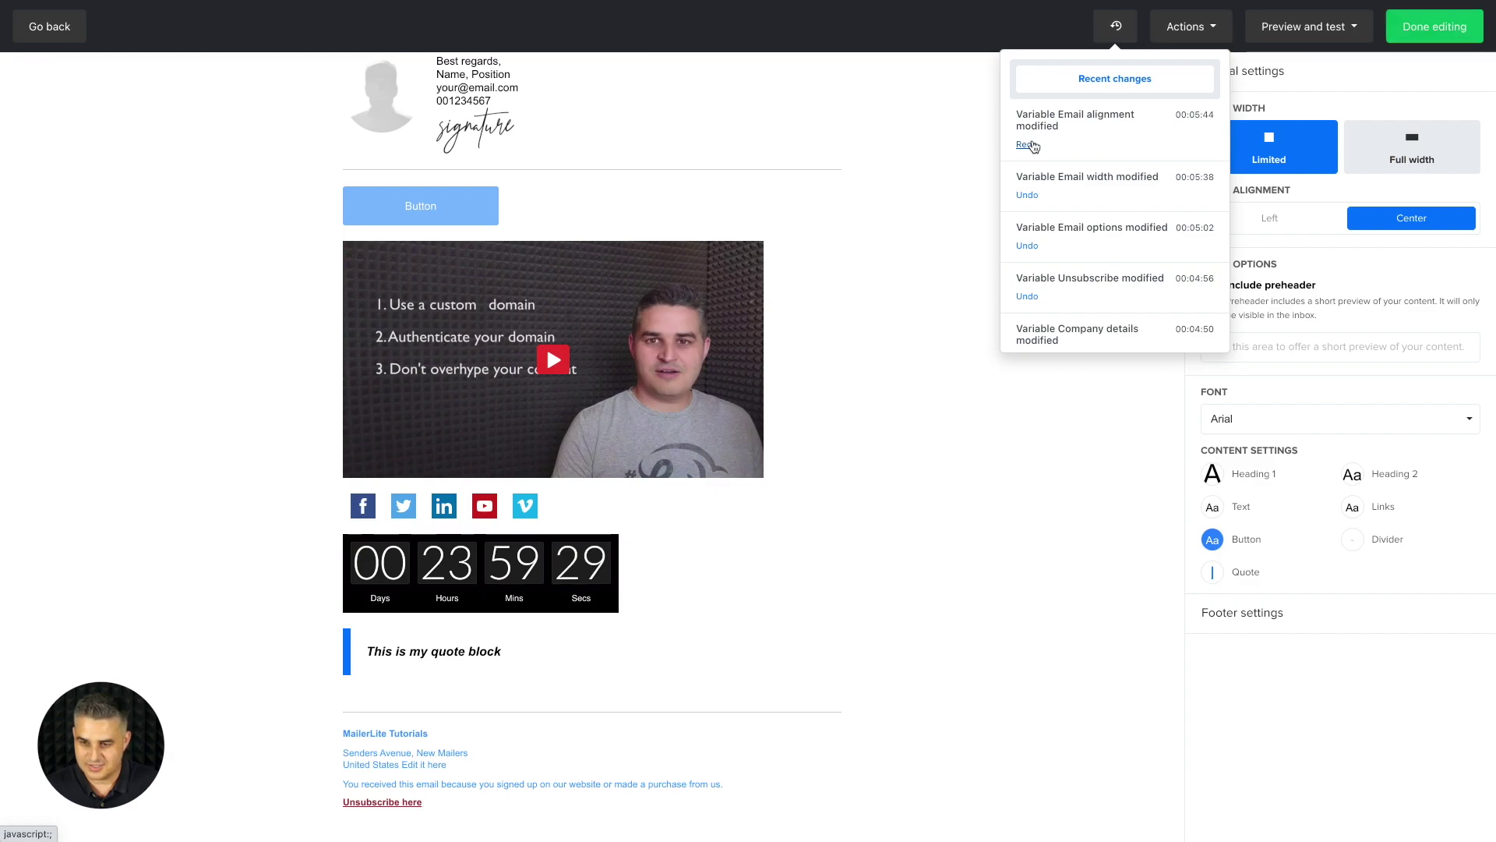
{"action": "left_click", "coordinate": [1027, 145]}
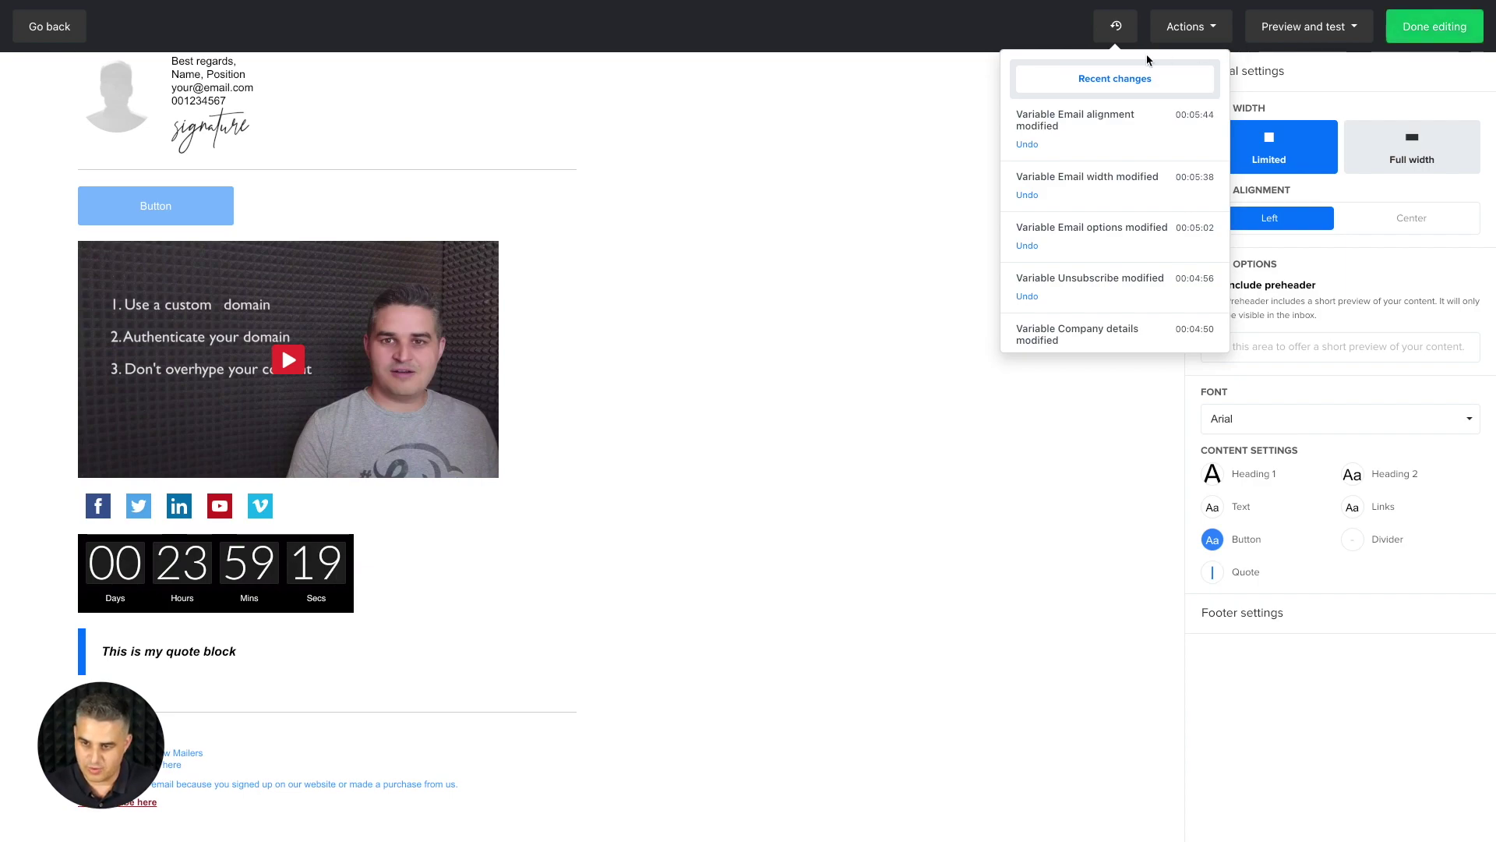
{"action": "left_click", "coordinate": [1116, 28]}
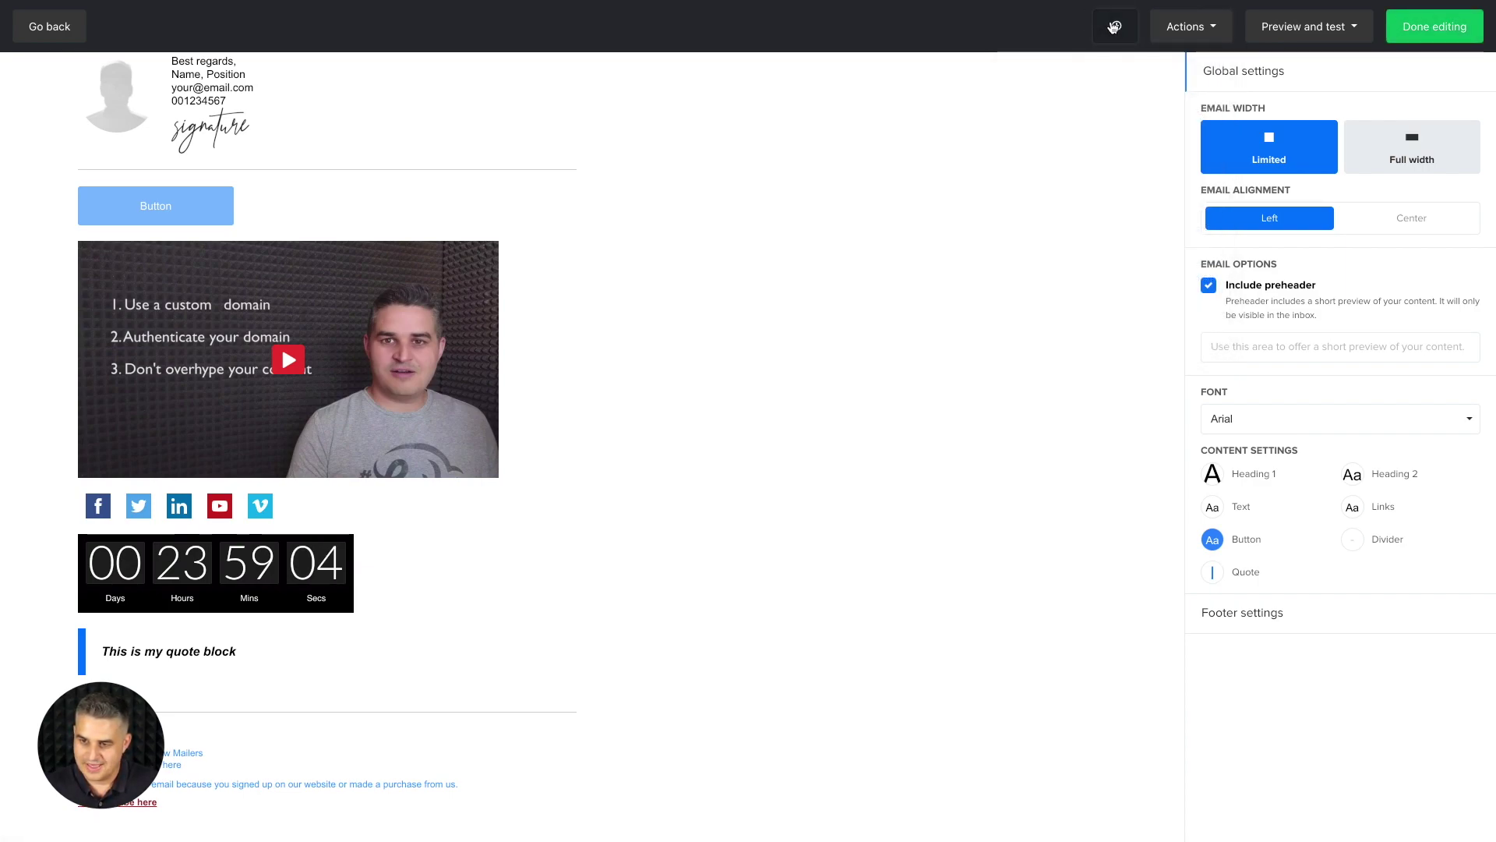
Step: Look at the save-as-template action and the test email form, and leave without sending a test
{"action": "left_click", "coordinate": [1200, 35]}
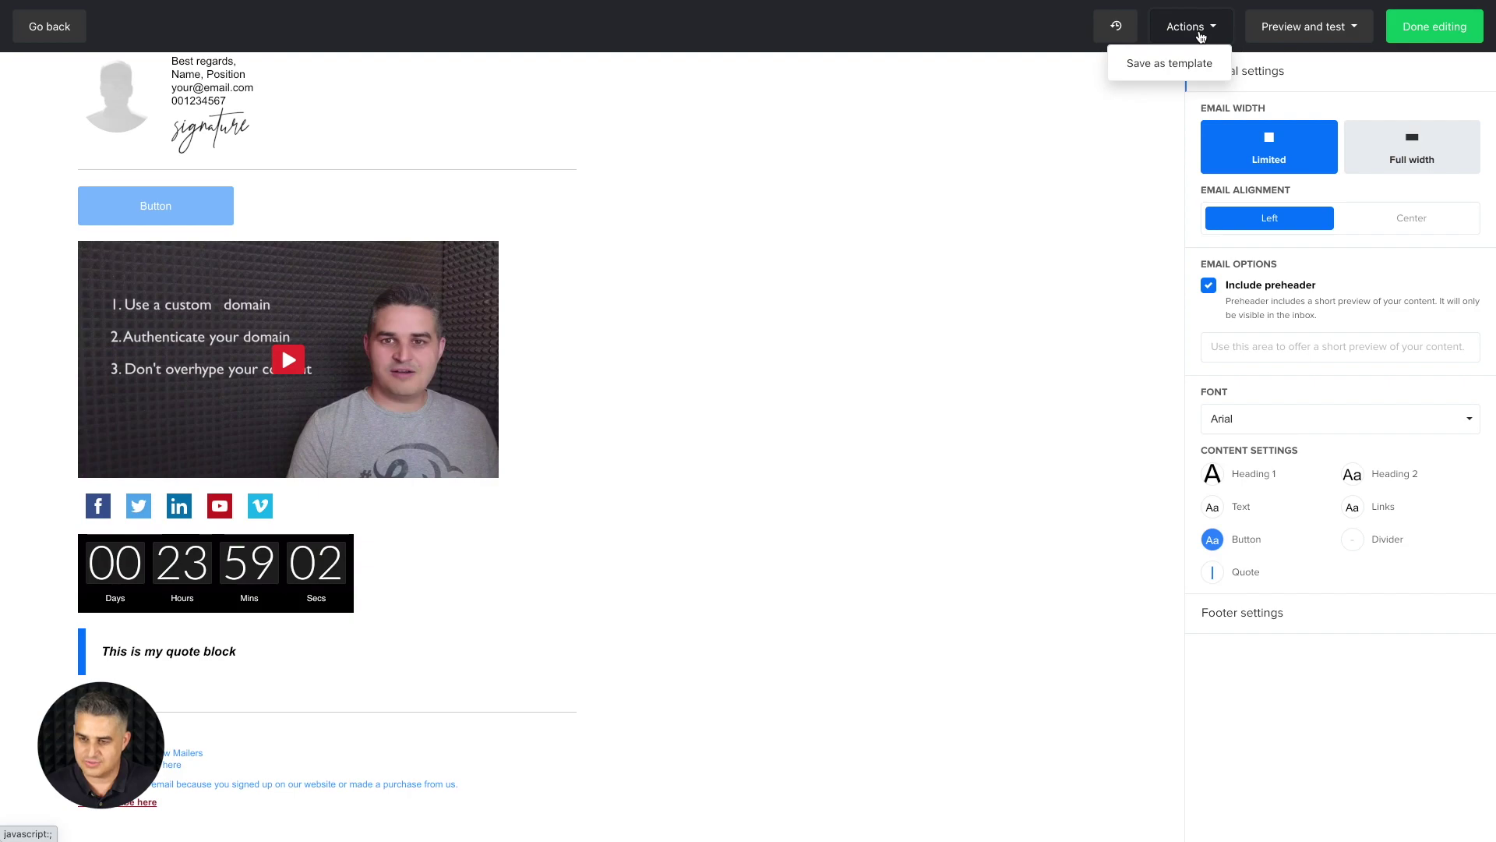
{"action": "scroll", "coordinate": [816, 308], "scroll_direction": "up", "scroll_amount": 6}
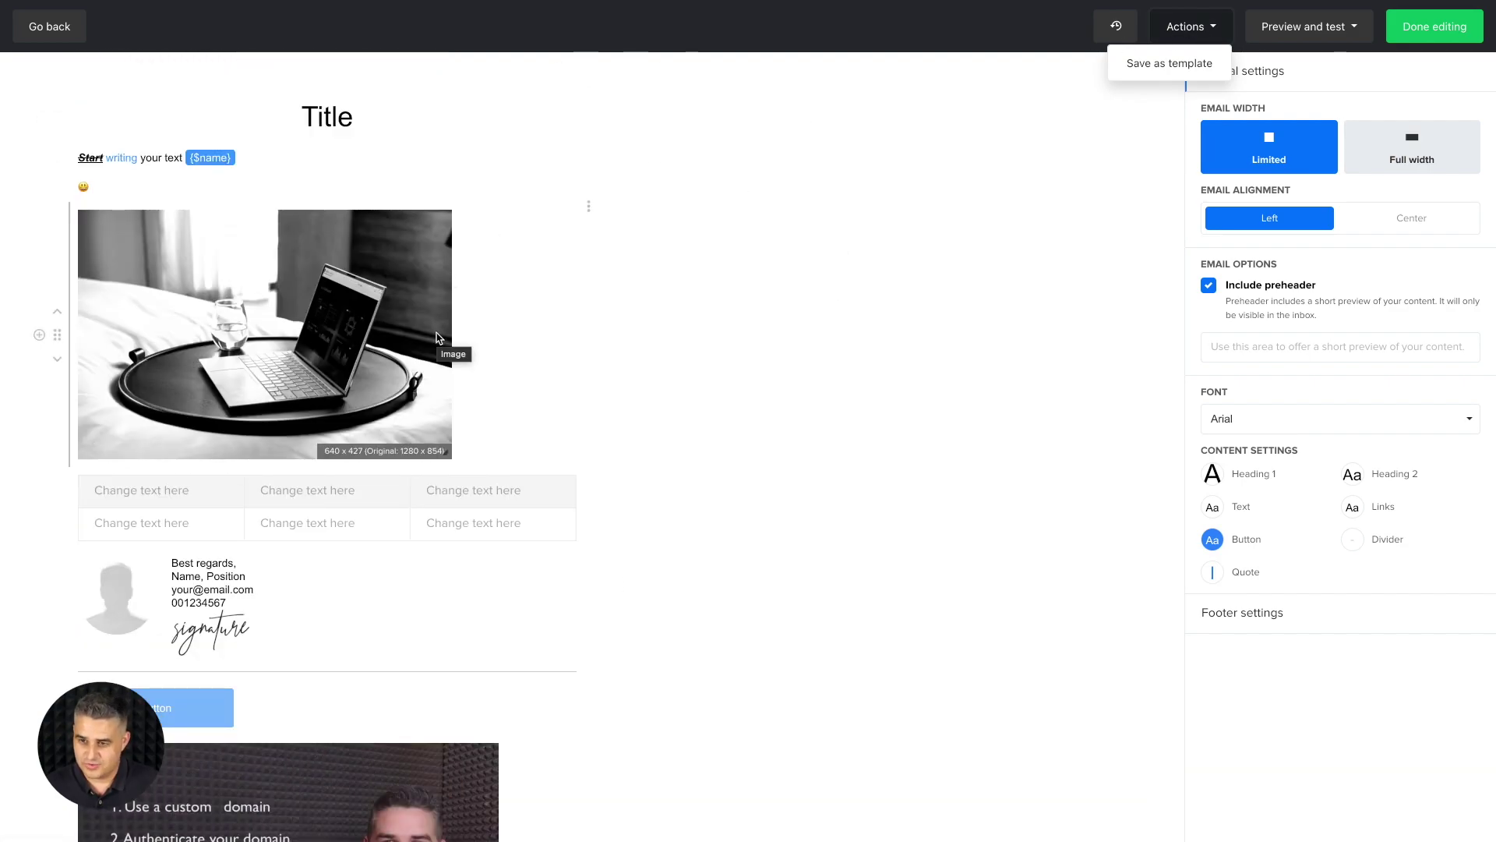
{"action": "left_click", "coordinate": [1296, 29]}
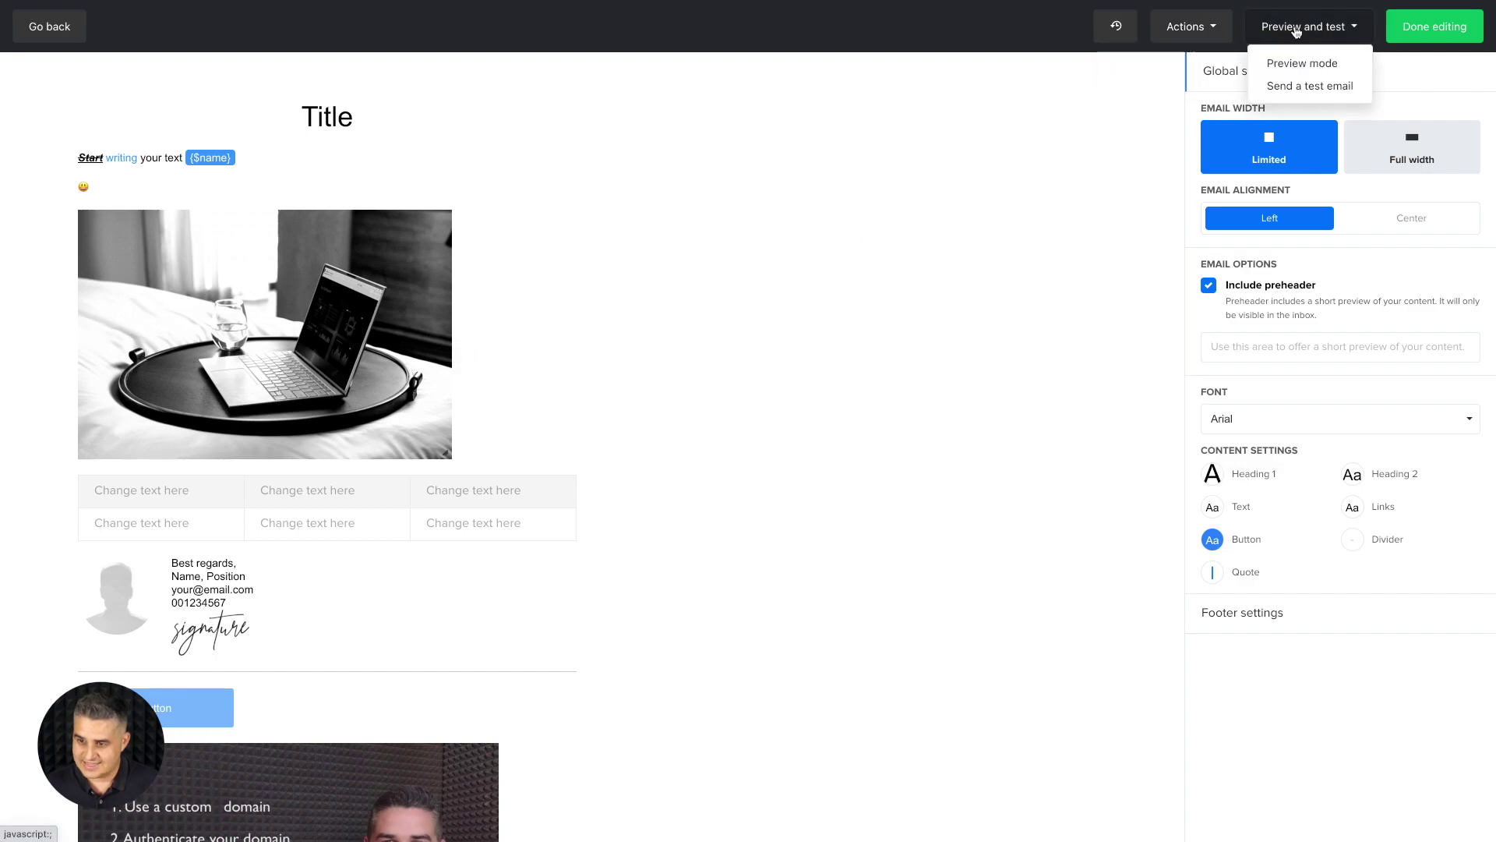
{"action": "left_click", "coordinate": [1298, 86]}
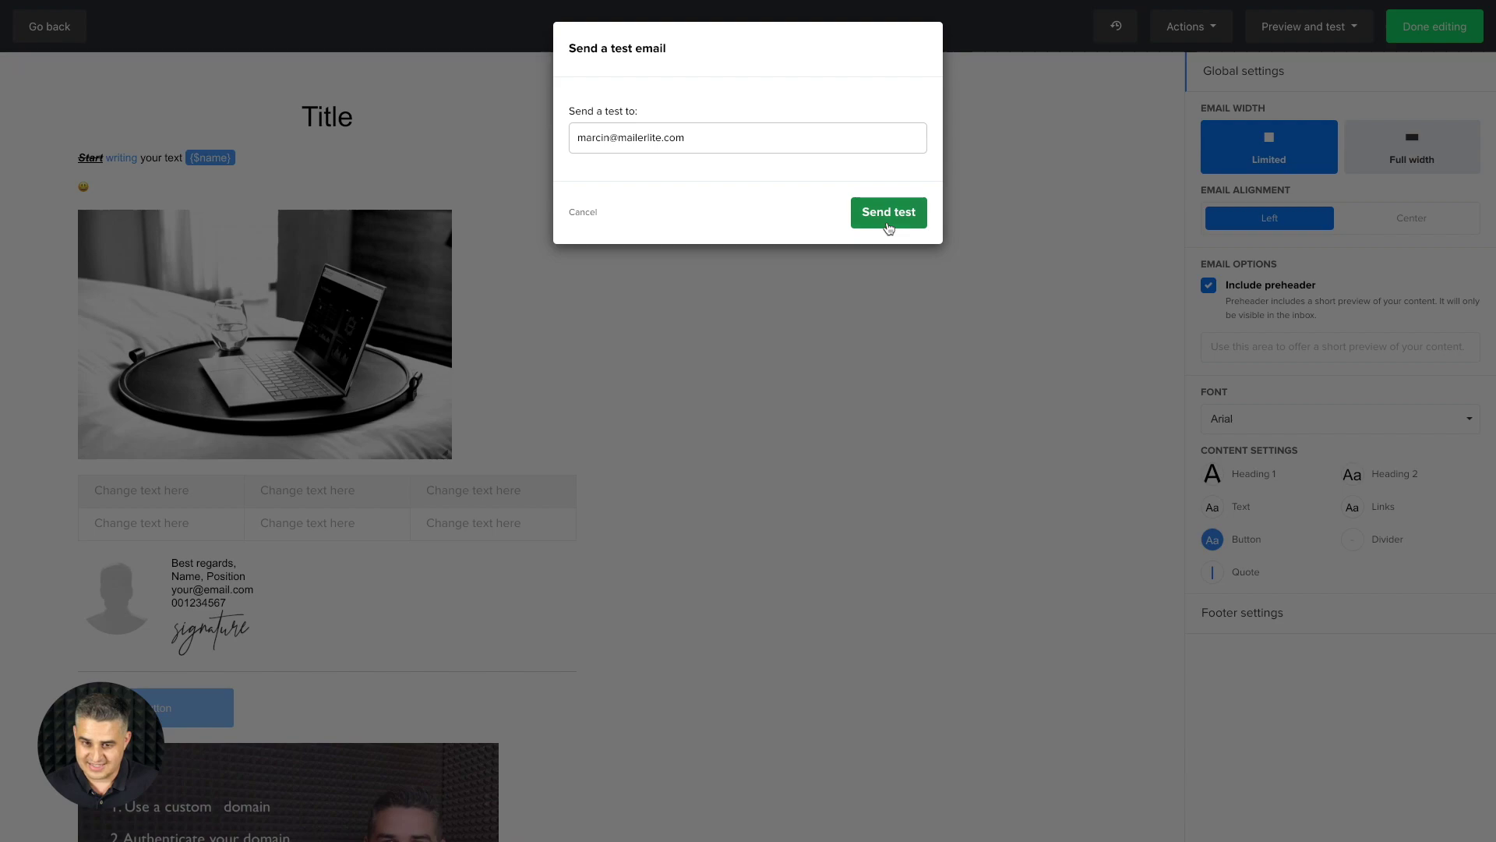
{"action": "left_click", "coordinate": [580, 212]}
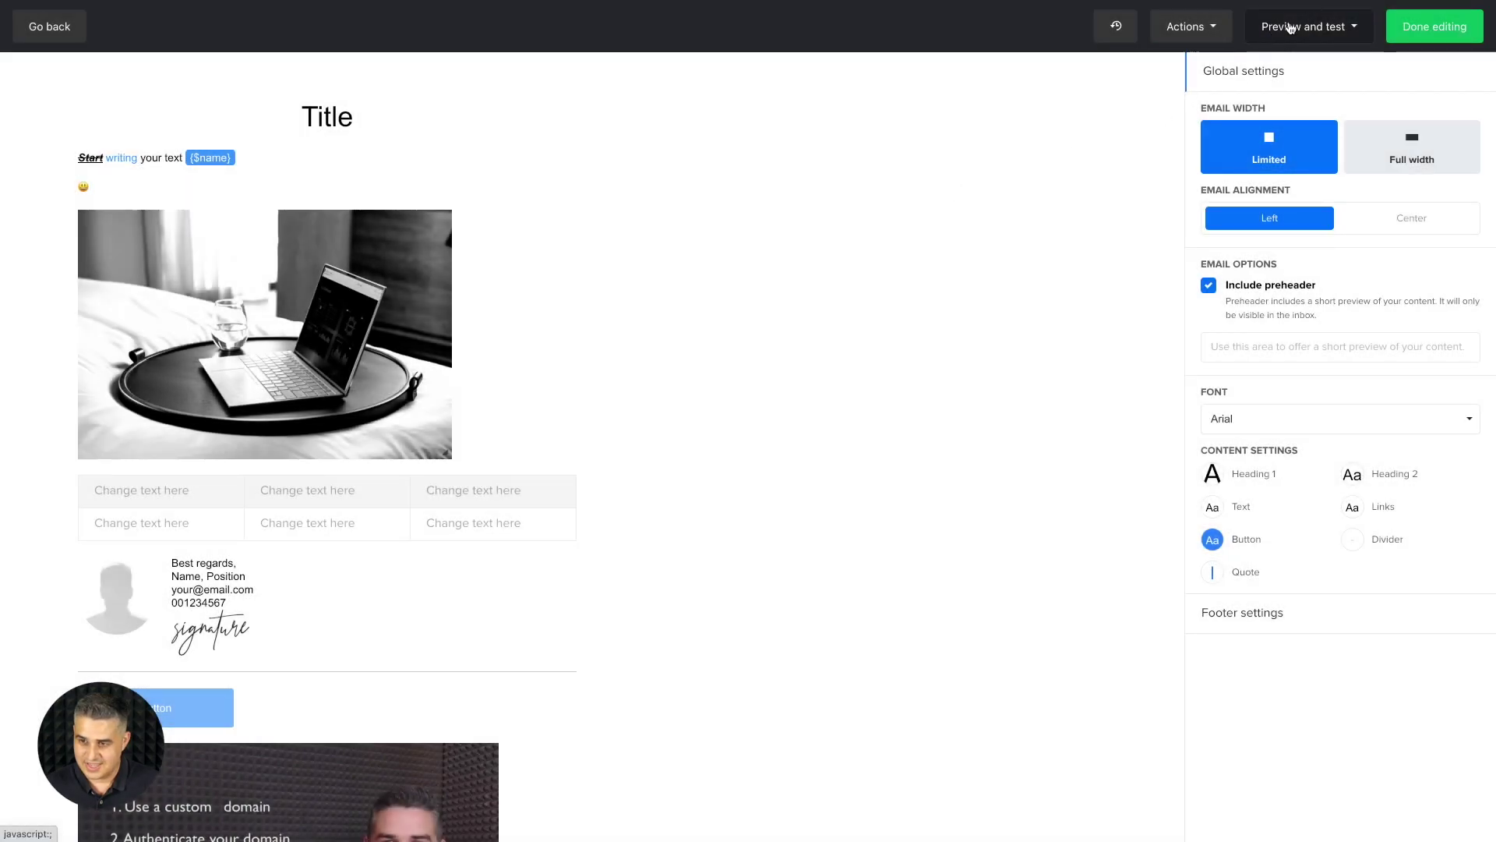
Step: Preview the email in both the desktop and mobile versions, and close the preview
{"action": "left_click", "coordinate": [1292, 28]}
{"action": "left_click", "coordinate": [1284, 63]}
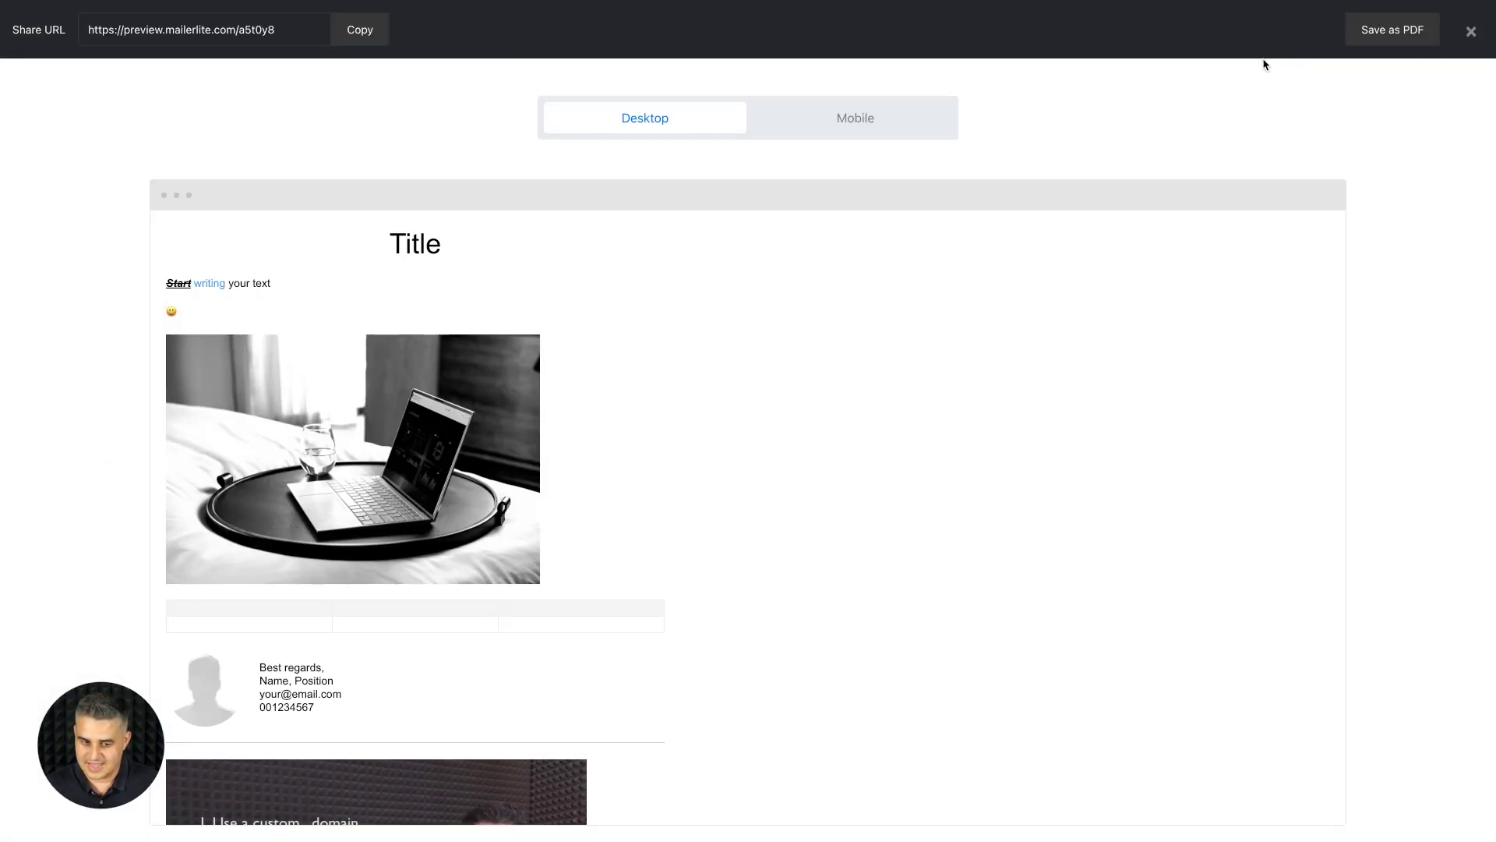
{"action": "scroll", "coordinate": [566, 419], "scroll_direction": "down", "scroll_amount": 6}
{"action": "scroll", "coordinate": [571, 413], "scroll_direction": "up", "scroll_amount": 6}
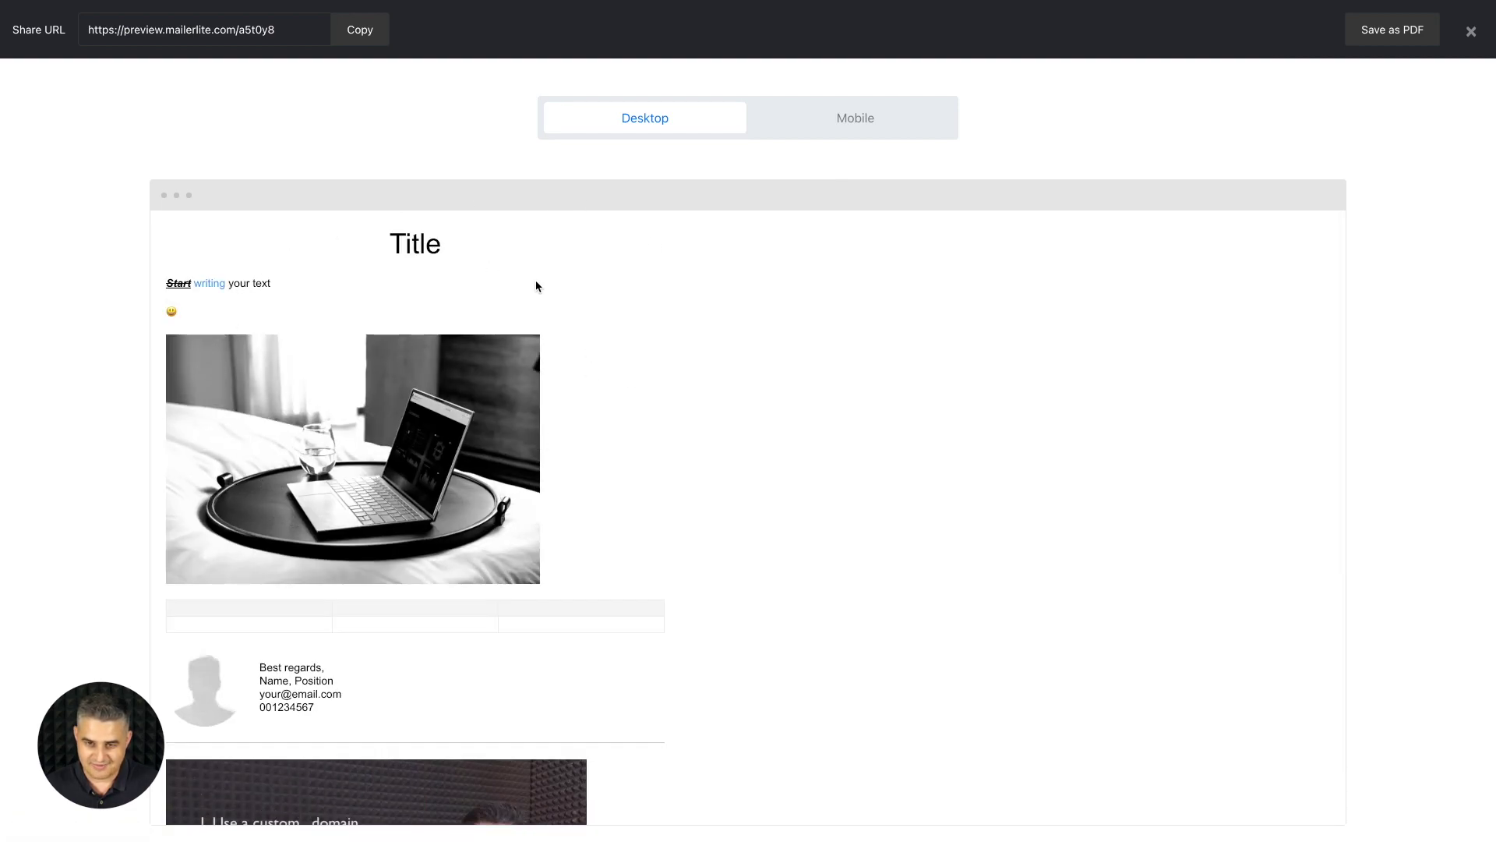
{"action": "left_click", "coordinate": [845, 124]}
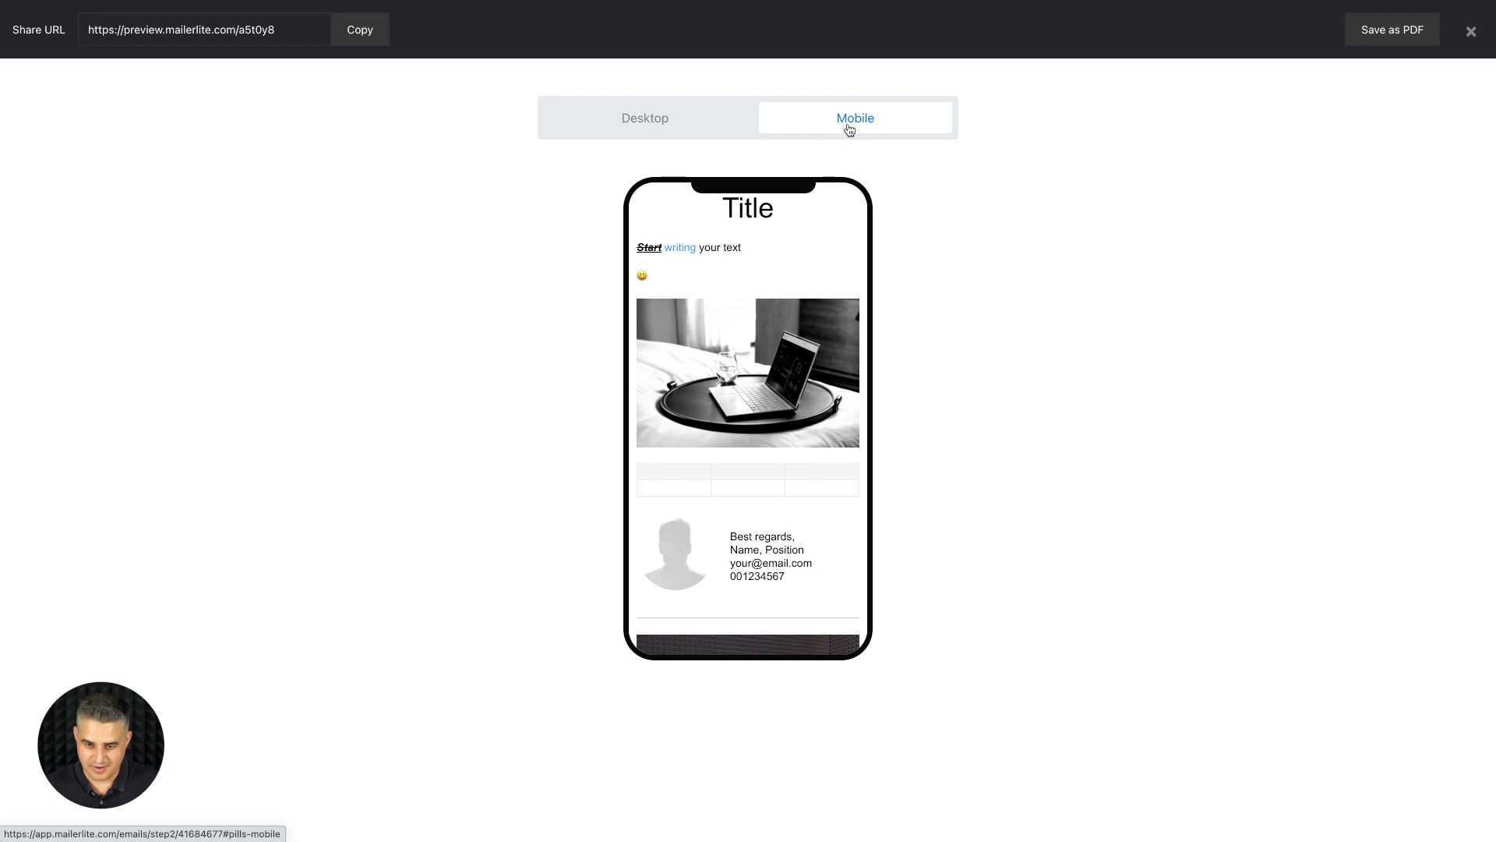
{"action": "scroll", "coordinate": [721, 374], "scroll_direction": "down", "scroll_amount": 5}
{"action": "scroll", "coordinate": [727, 378], "scroll_direction": "up", "scroll_amount": 5}
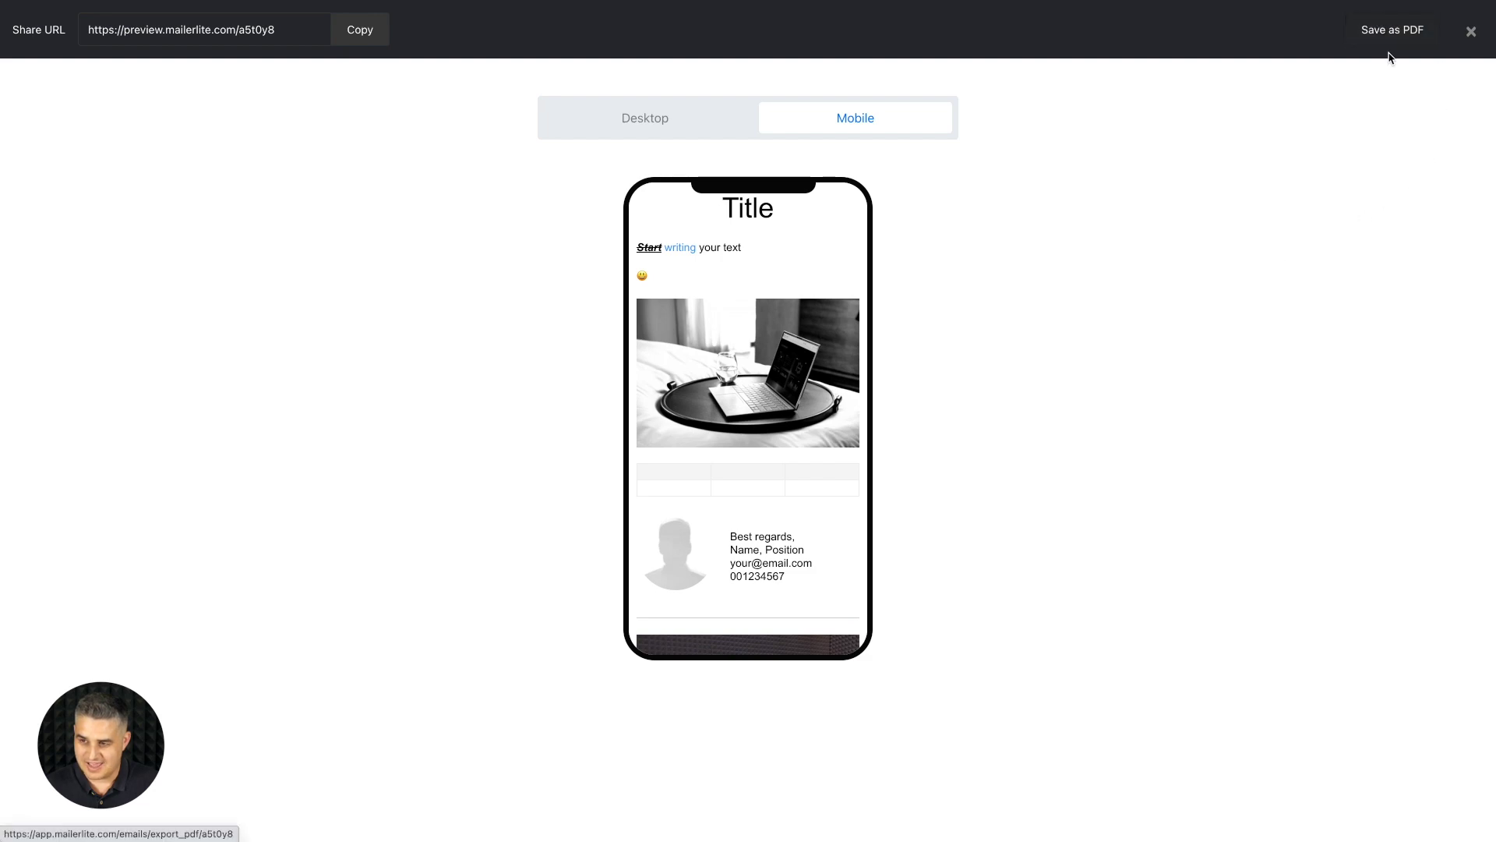
{"action": "left_click", "coordinate": [1470, 33]}
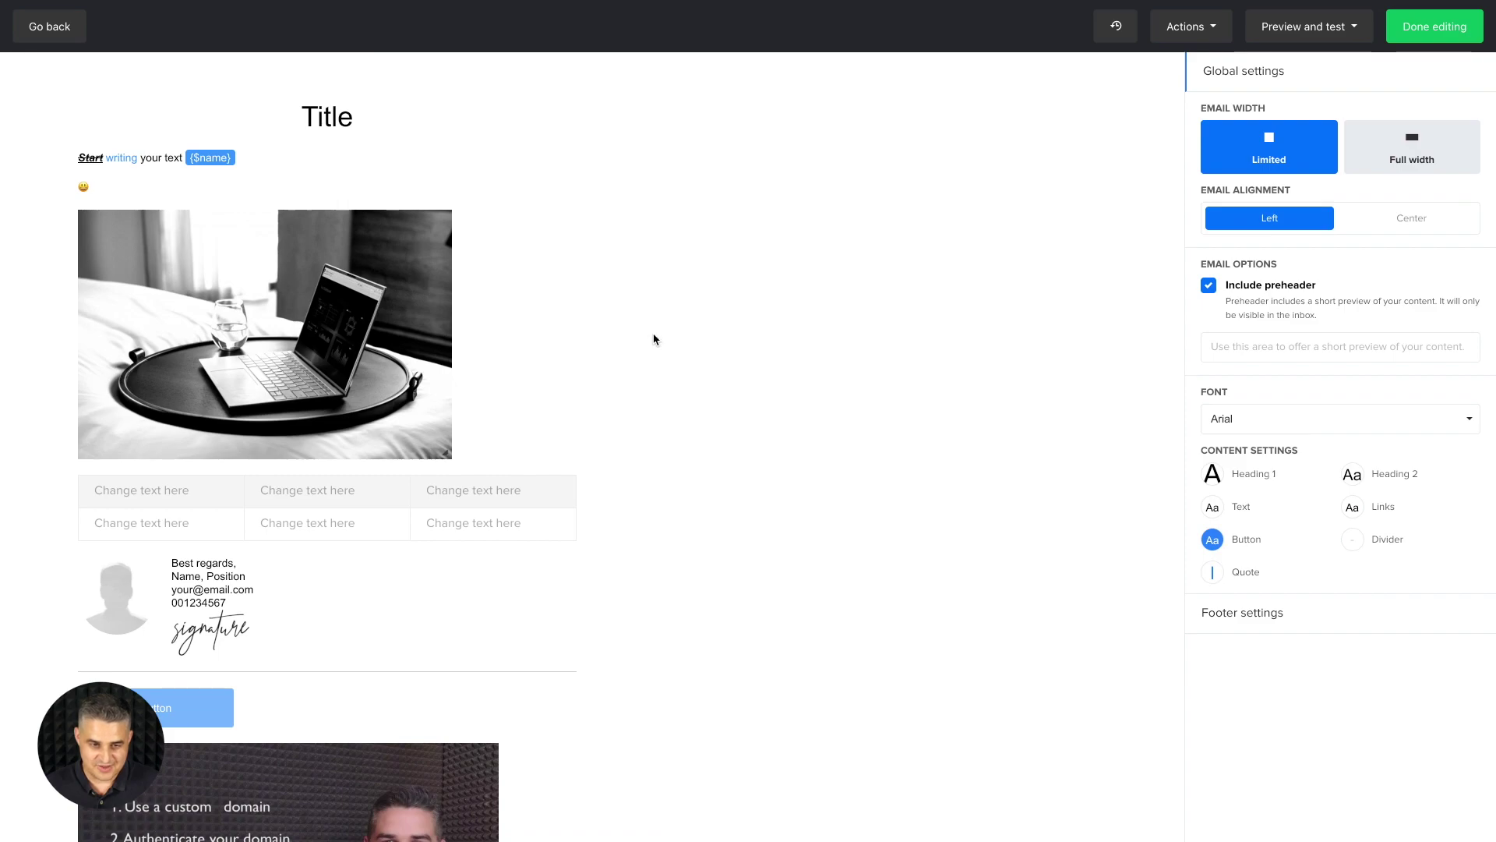
Step: Open the target audience settings of the laptop image block
{"action": "mouse_move", "coordinate": [588, 207]}
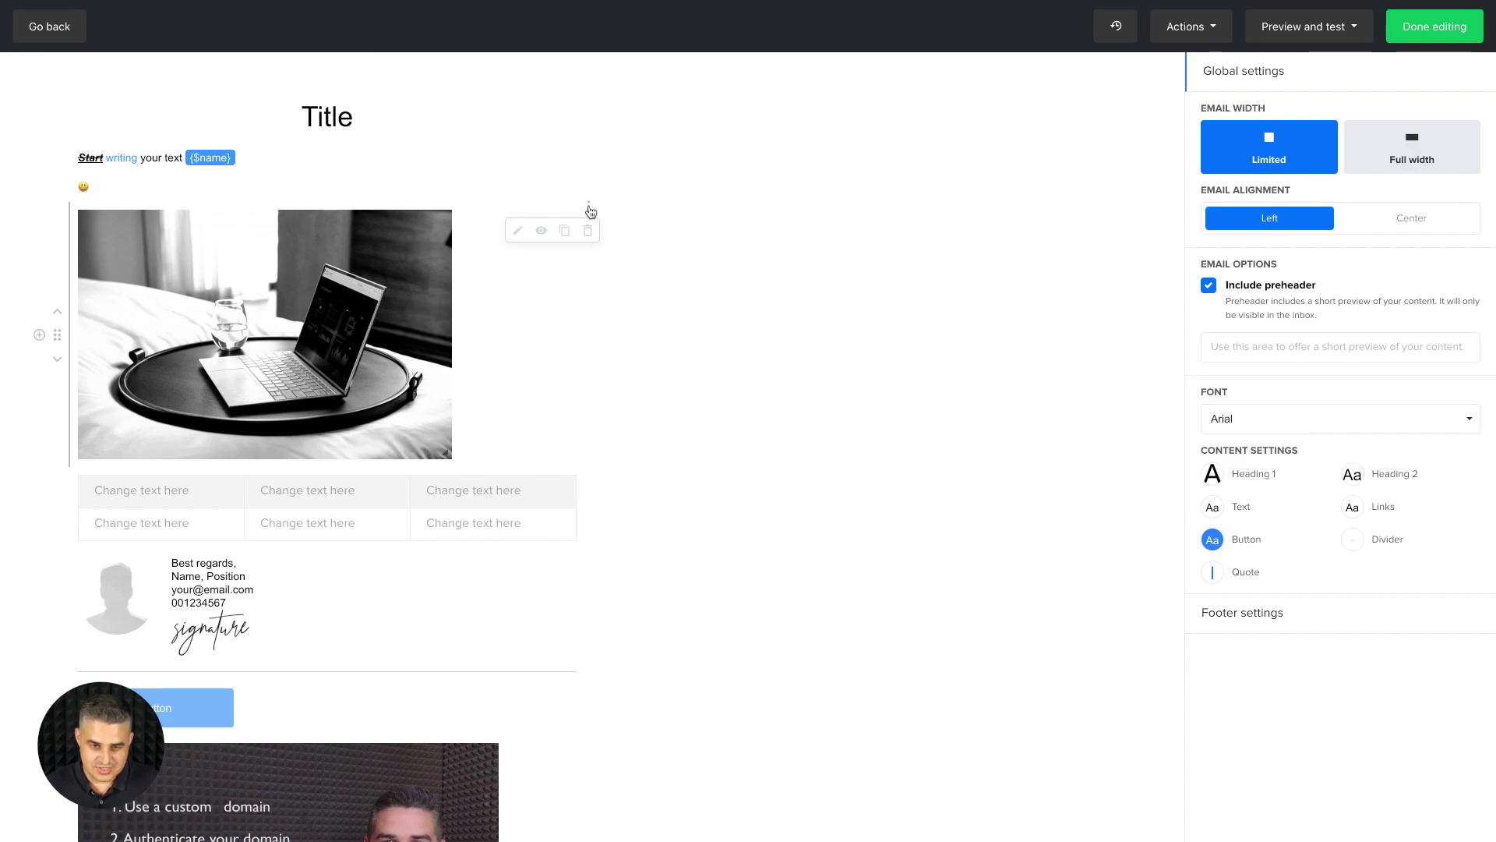
{"action": "left_click", "coordinate": [542, 233]}
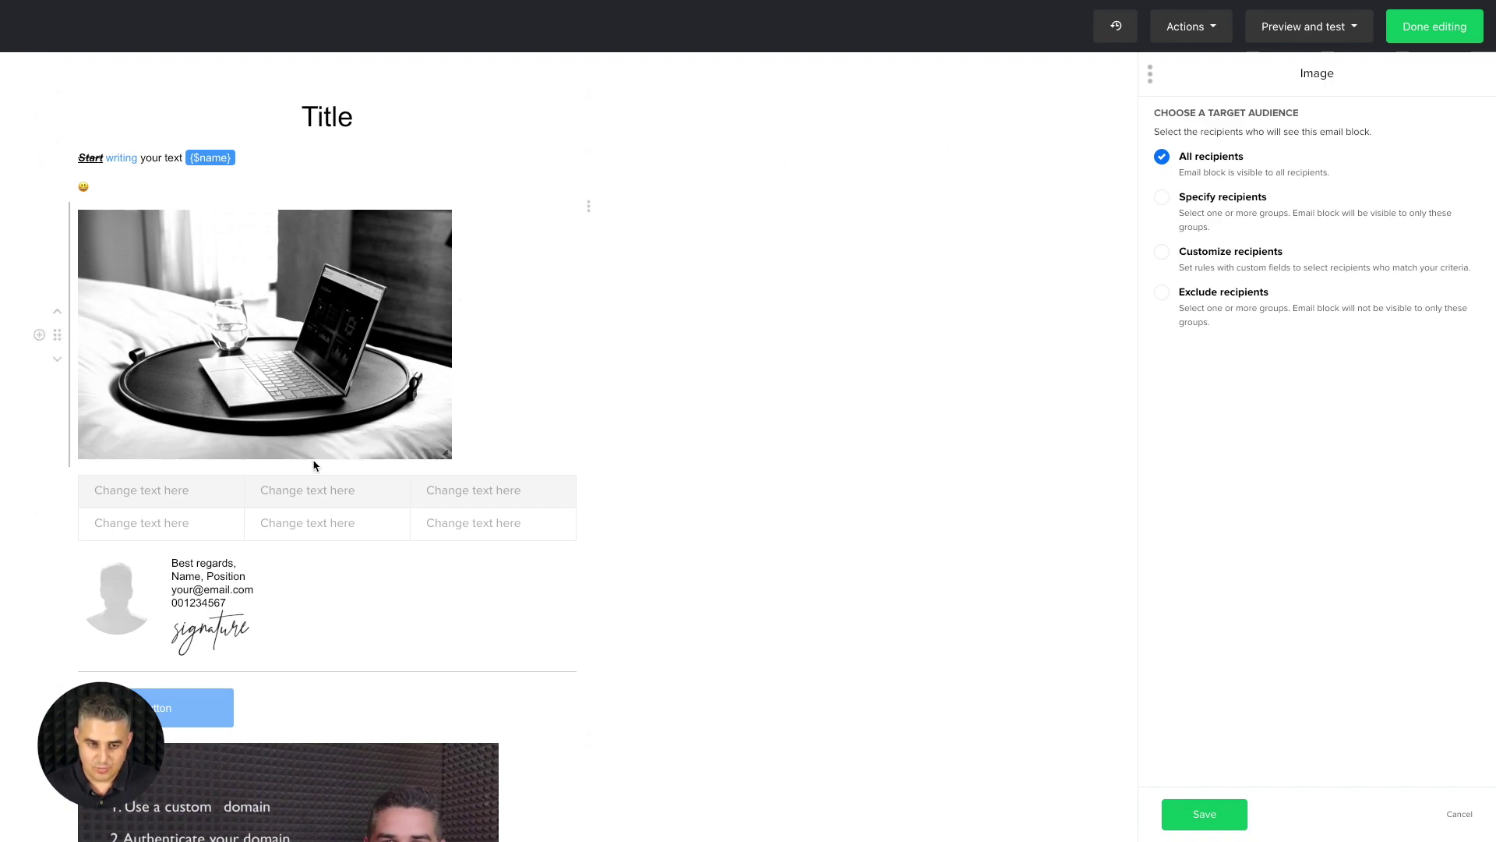
{"action": "scroll", "coordinate": [317, 583], "scroll_direction": "down", "scroll_amount": 4}
{"action": "scroll", "coordinate": [317, 583], "scroll_direction": "up", "scroll_amount": 4}
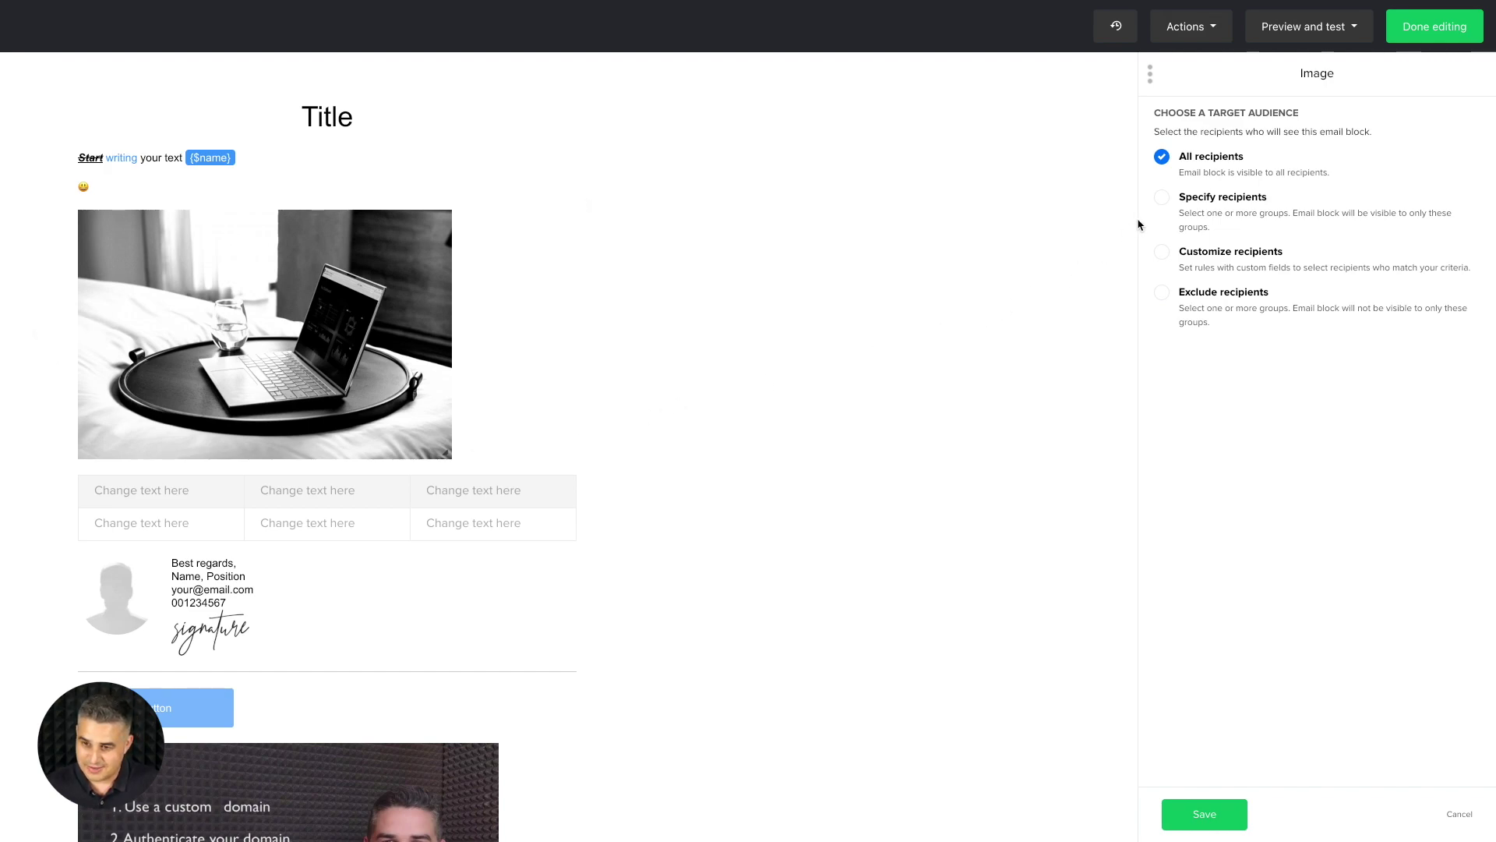
Step: Limit the image block to specified recipients, selecting the Gift group
{"action": "left_click", "coordinate": [1161, 204]}
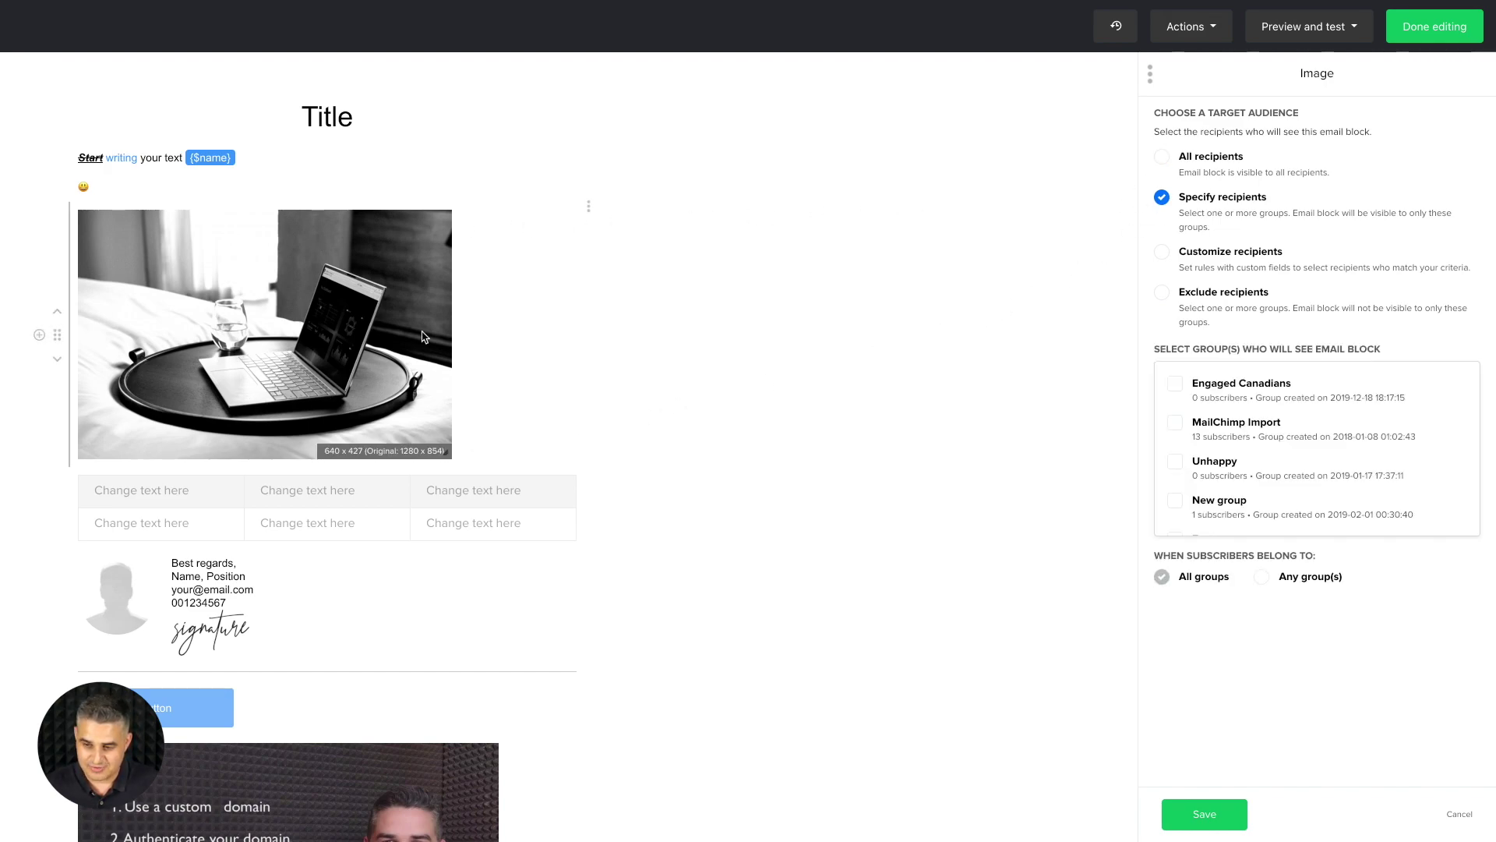
{"action": "scroll", "coordinate": [1195, 427], "scroll_direction": "down", "scroll_amount": 5}
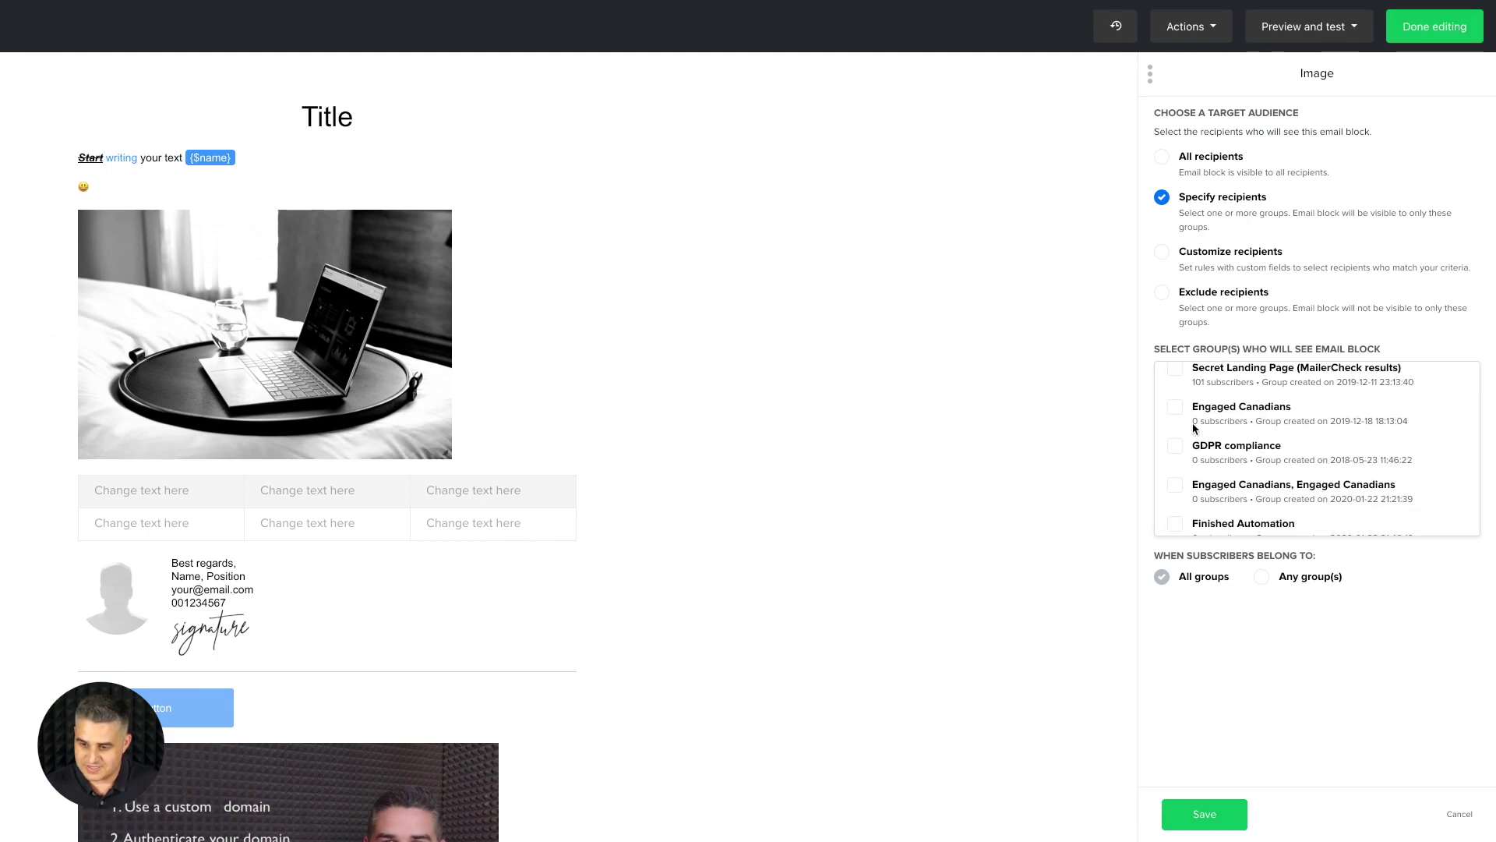
{"action": "scroll", "coordinate": [1196, 427], "scroll_direction": "up", "scroll_amount": 5}
{"action": "left_click", "coordinate": [1175, 410]}
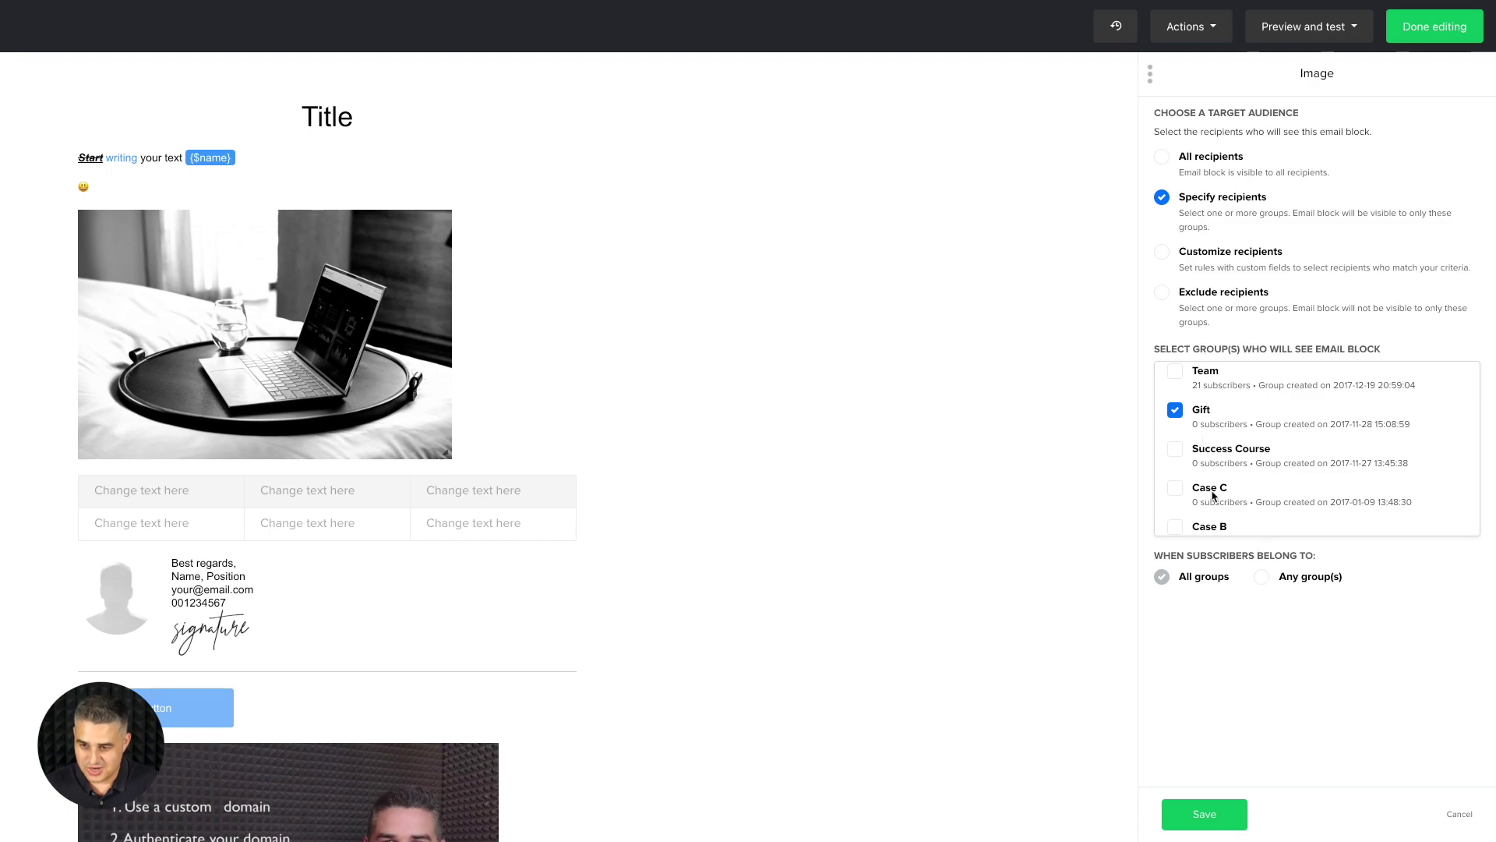
Step: Customize the image block's recipients with the rule Country equals USA
{"action": "left_click", "coordinate": [1163, 252]}
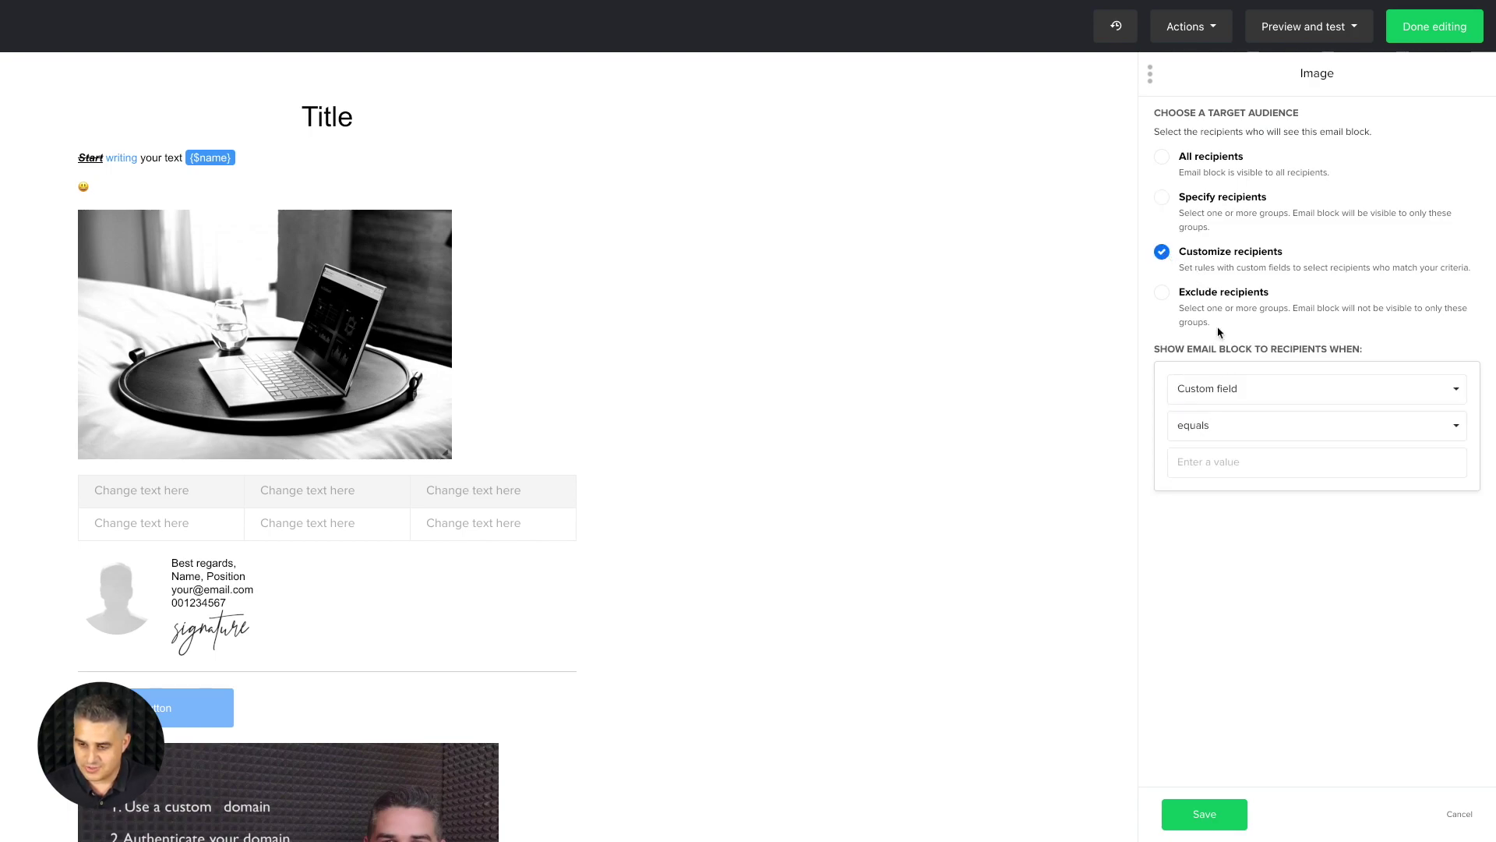
{"action": "left_click", "coordinate": [1225, 395]}
{"action": "left_click", "coordinate": [1212, 517]}
{"action": "left_click", "coordinate": [1214, 462]}
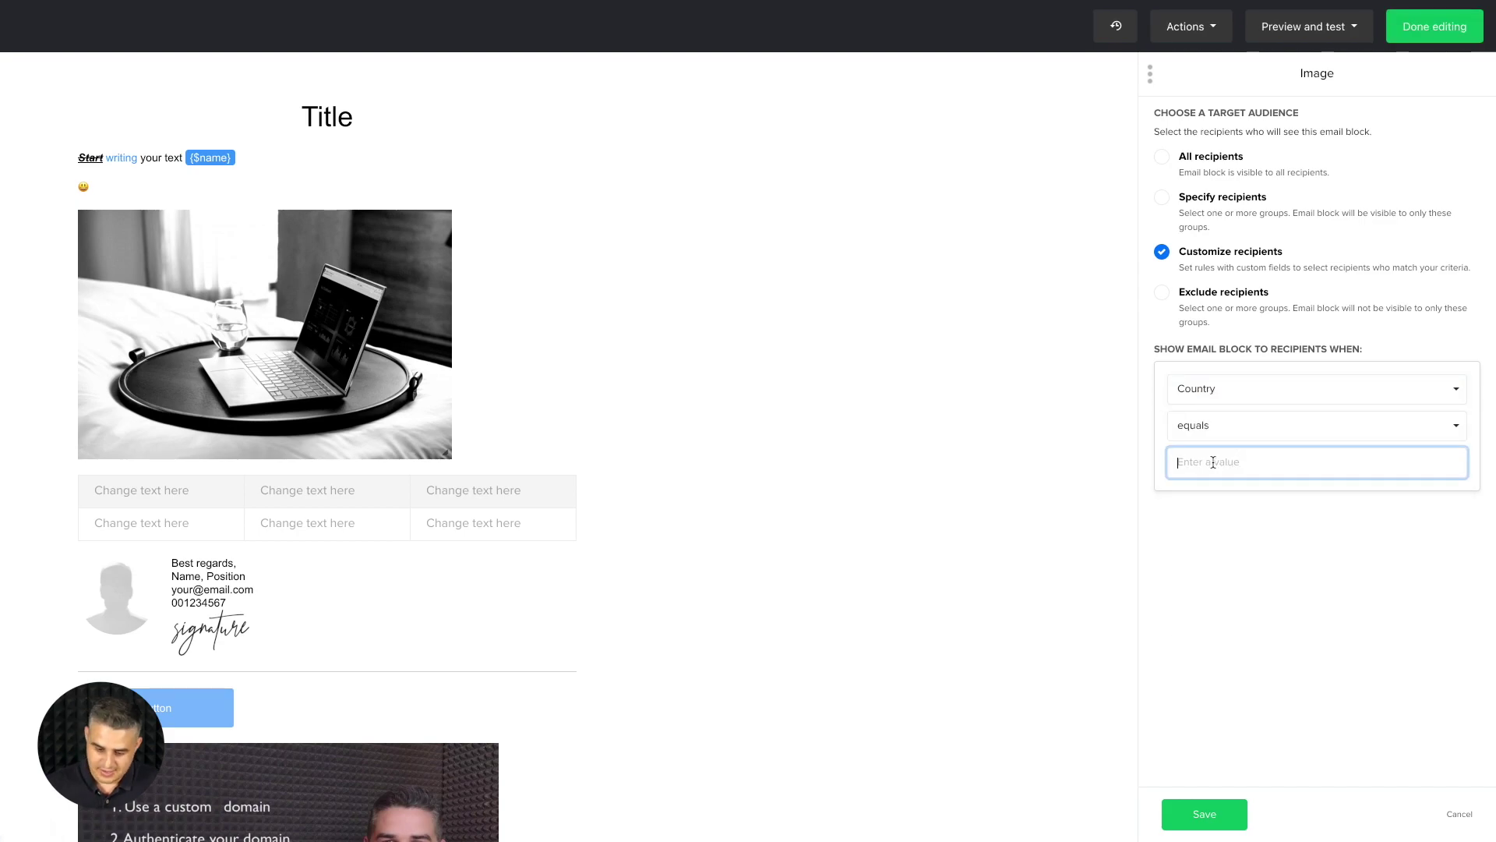
{"action": "type", "text": "USA"}
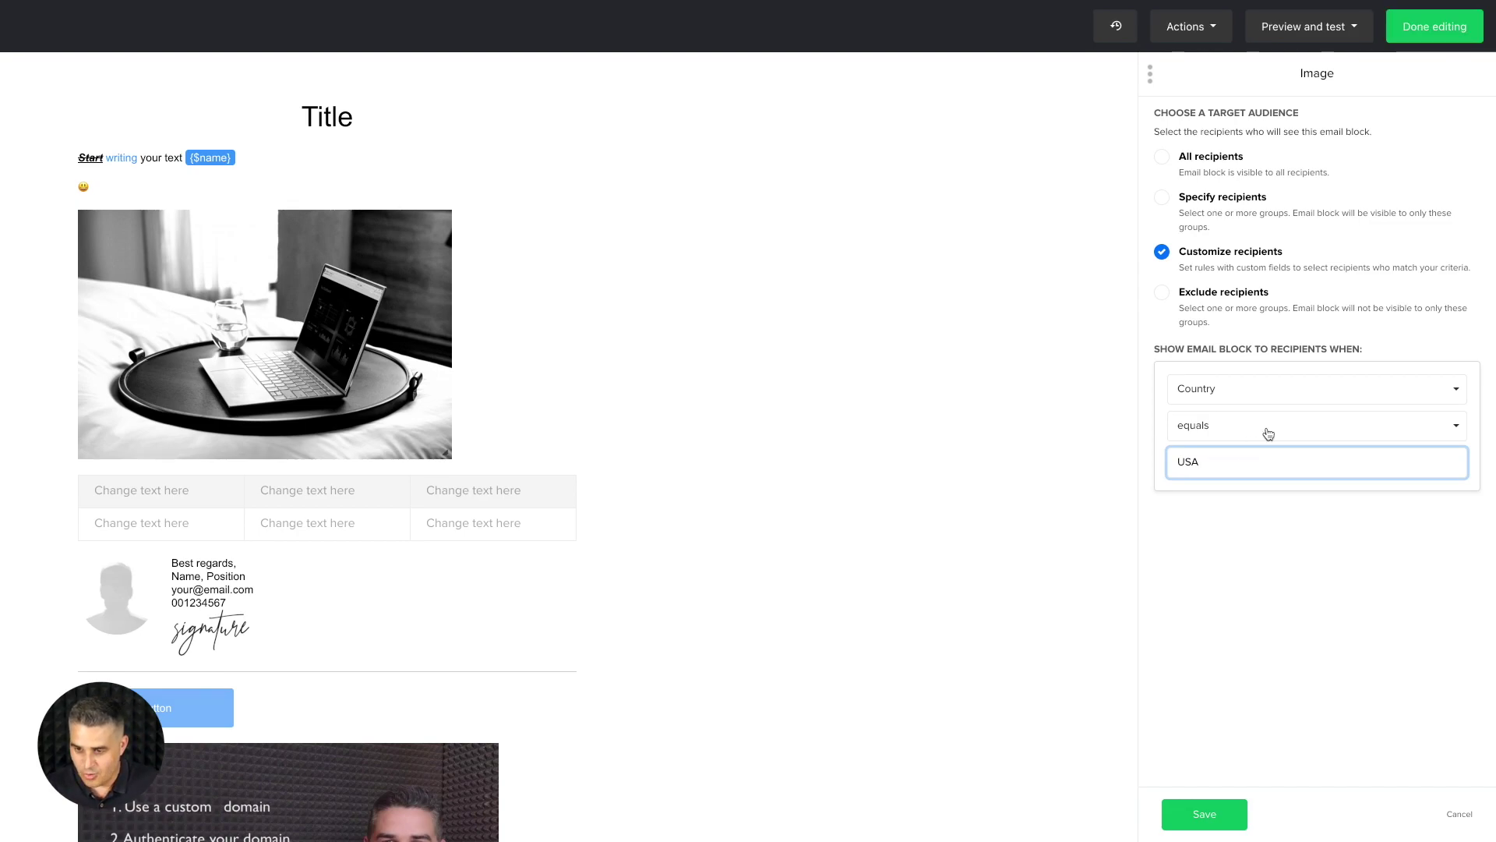
Step: Switch the image block's audience to excluded recipients and look through the groups that can be excluded
{"action": "left_click", "coordinate": [1163, 294]}
{"action": "scroll", "coordinate": [1212, 407], "scroll_direction": "down", "scroll_amount": 10}
{"action": "scroll", "coordinate": [1212, 407], "scroll_direction": "up", "scroll_amount": 10}
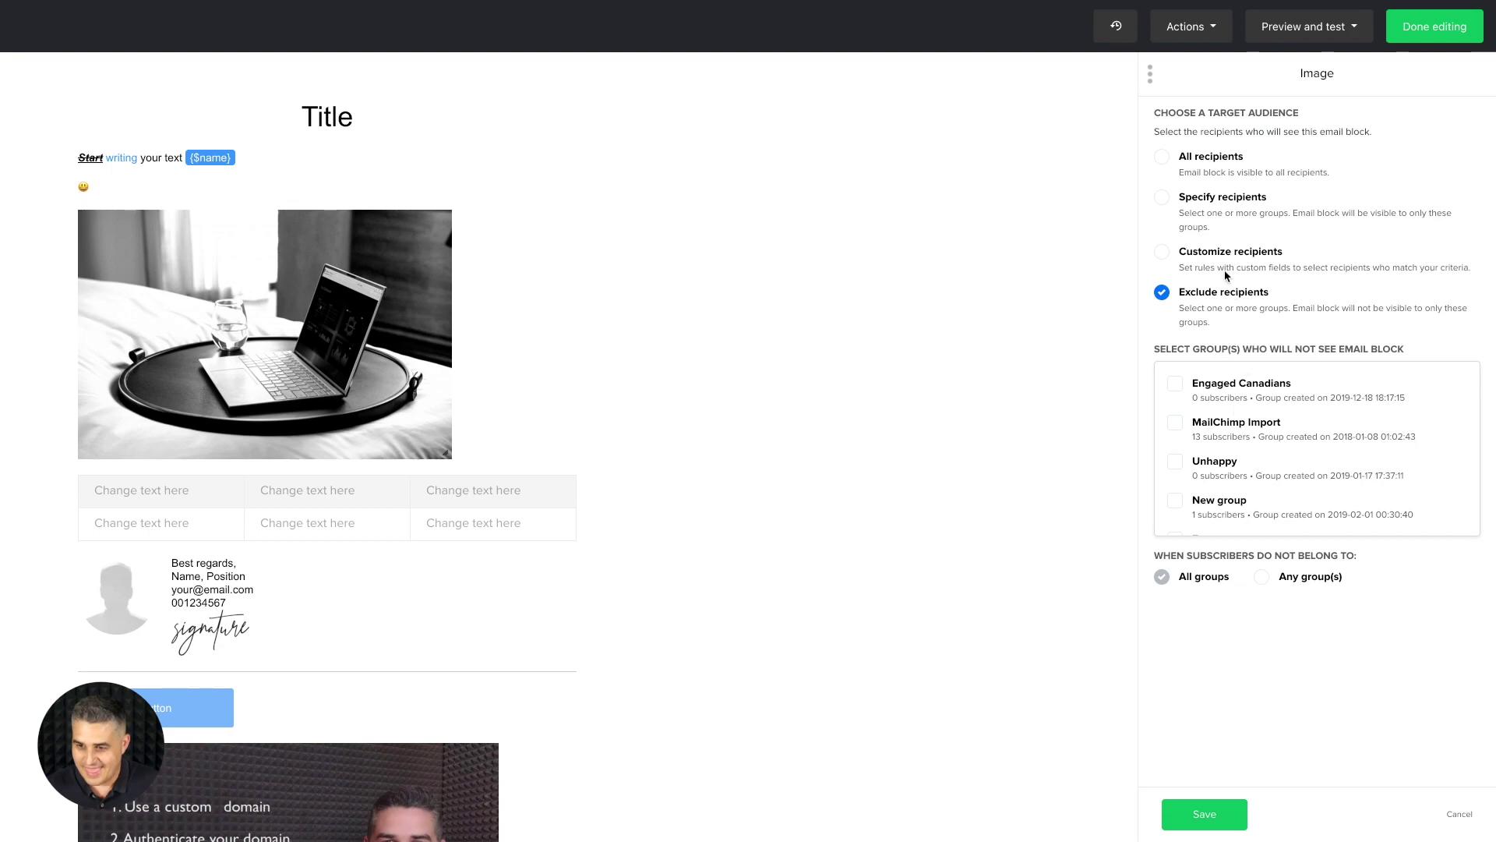
Step: Make the image block visible only to specified recipients in the Unhappy group and save the audience setting
{"action": "left_click", "coordinate": [1165, 201]}
{"action": "scroll", "coordinate": [1176, 407], "scroll_direction": "down", "scroll_amount": 1}
{"action": "scroll", "coordinate": [1193, 411], "scroll_direction": "up", "scroll_amount": 1}
{"action": "left_click", "coordinate": [1176, 461]}
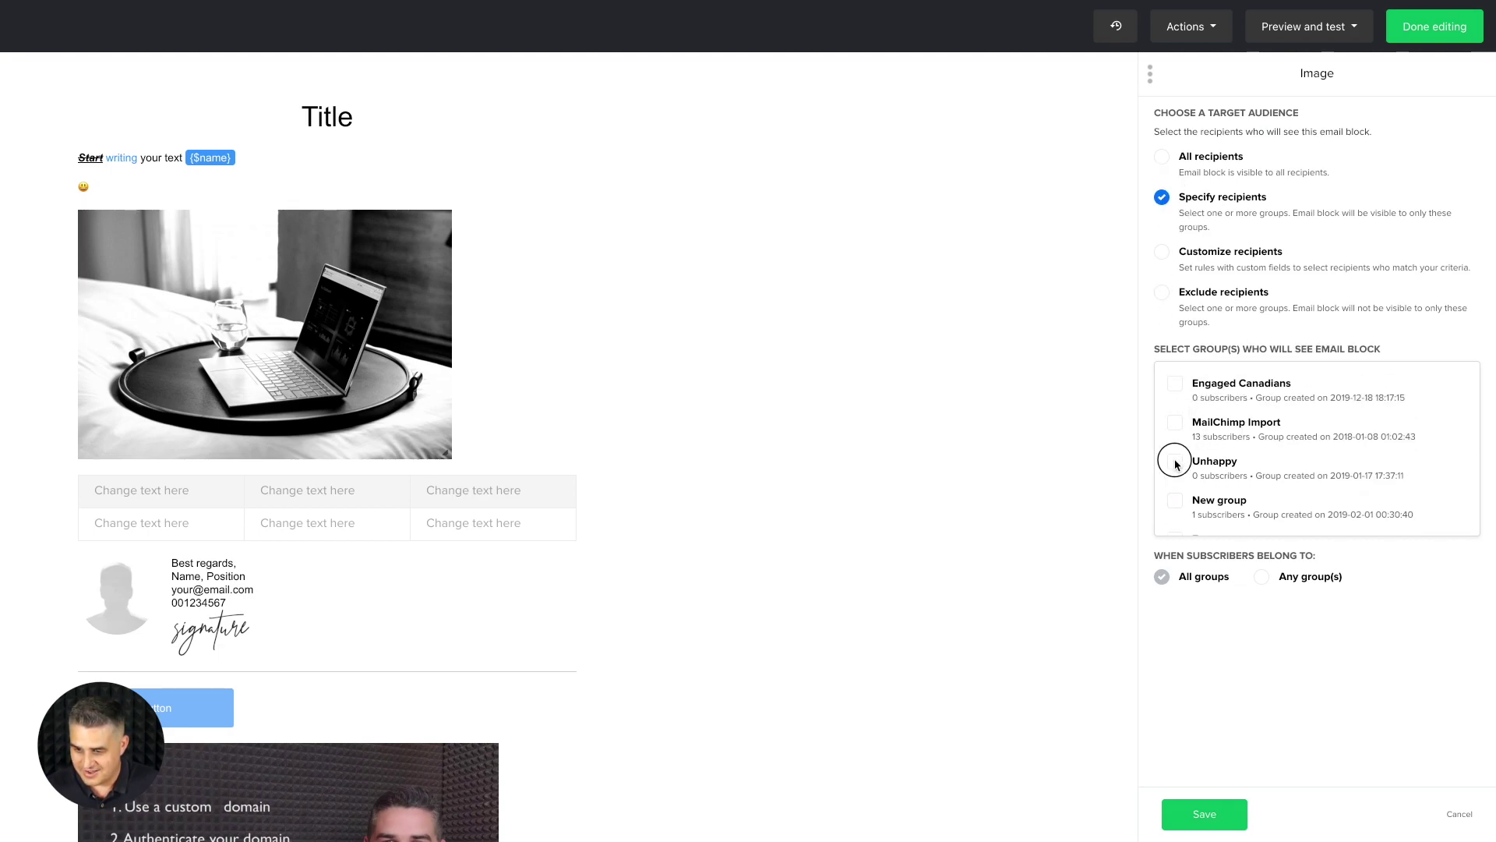
{"action": "left_click", "coordinate": [1204, 813]}
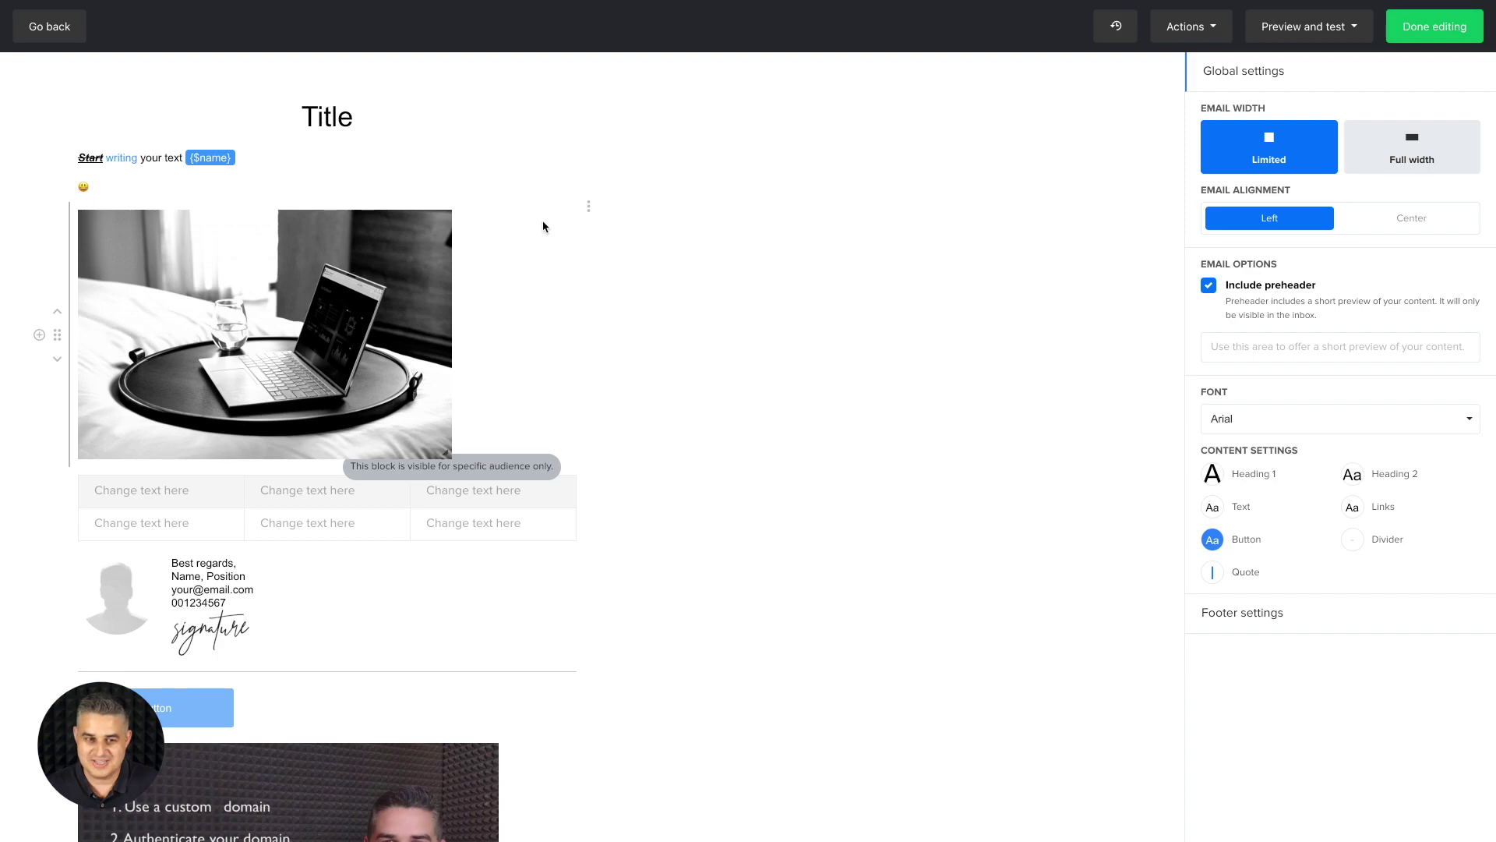
Step: Preview the email in the desktop version as non-targeted recipients see it, checking it down to the footer
{"action": "left_click", "coordinate": [1320, 27]}
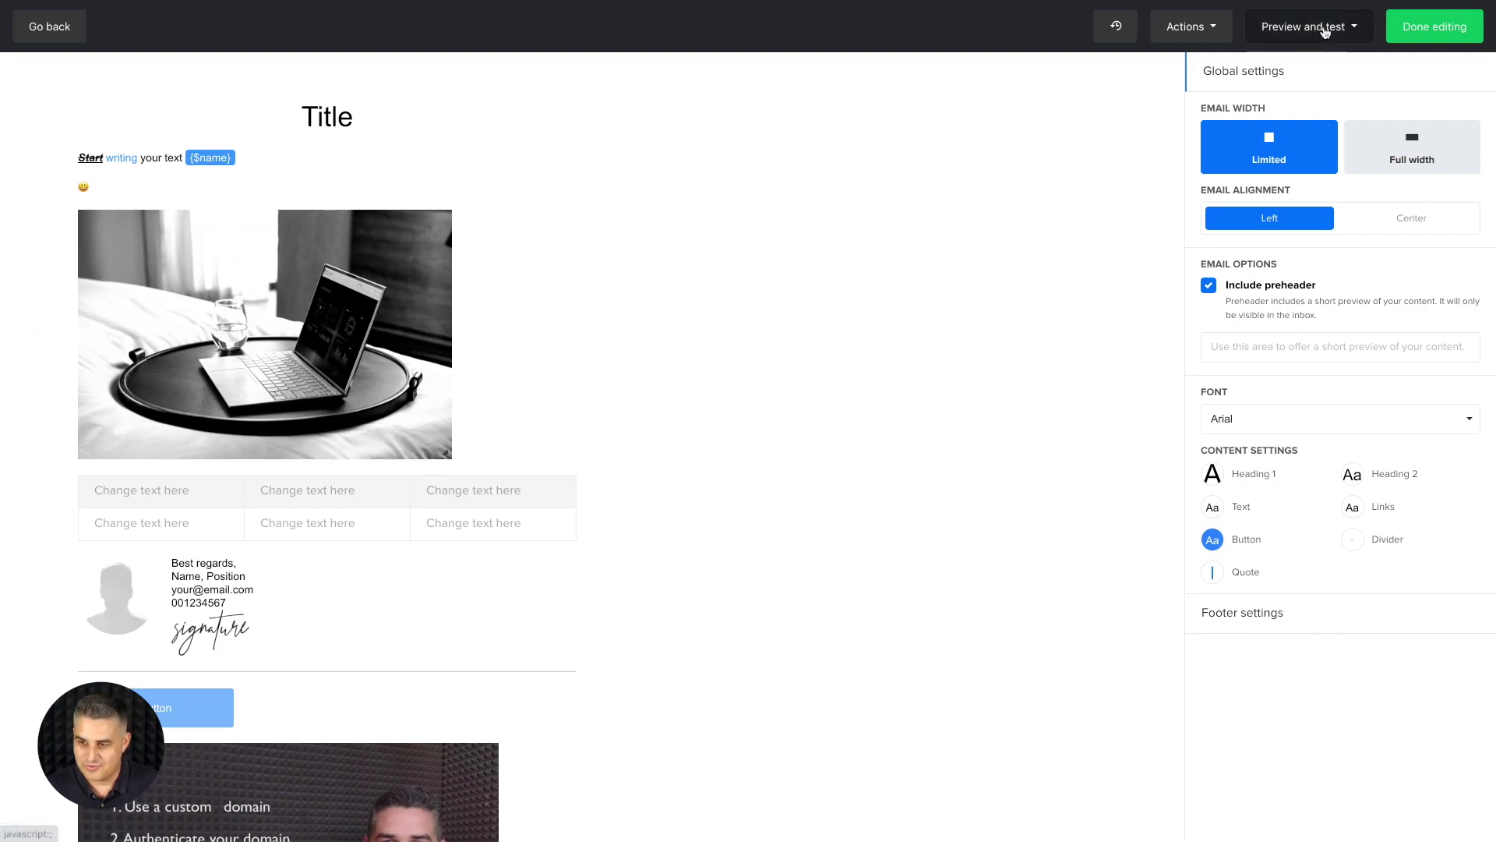
{"action": "left_click", "coordinate": [1289, 59]}
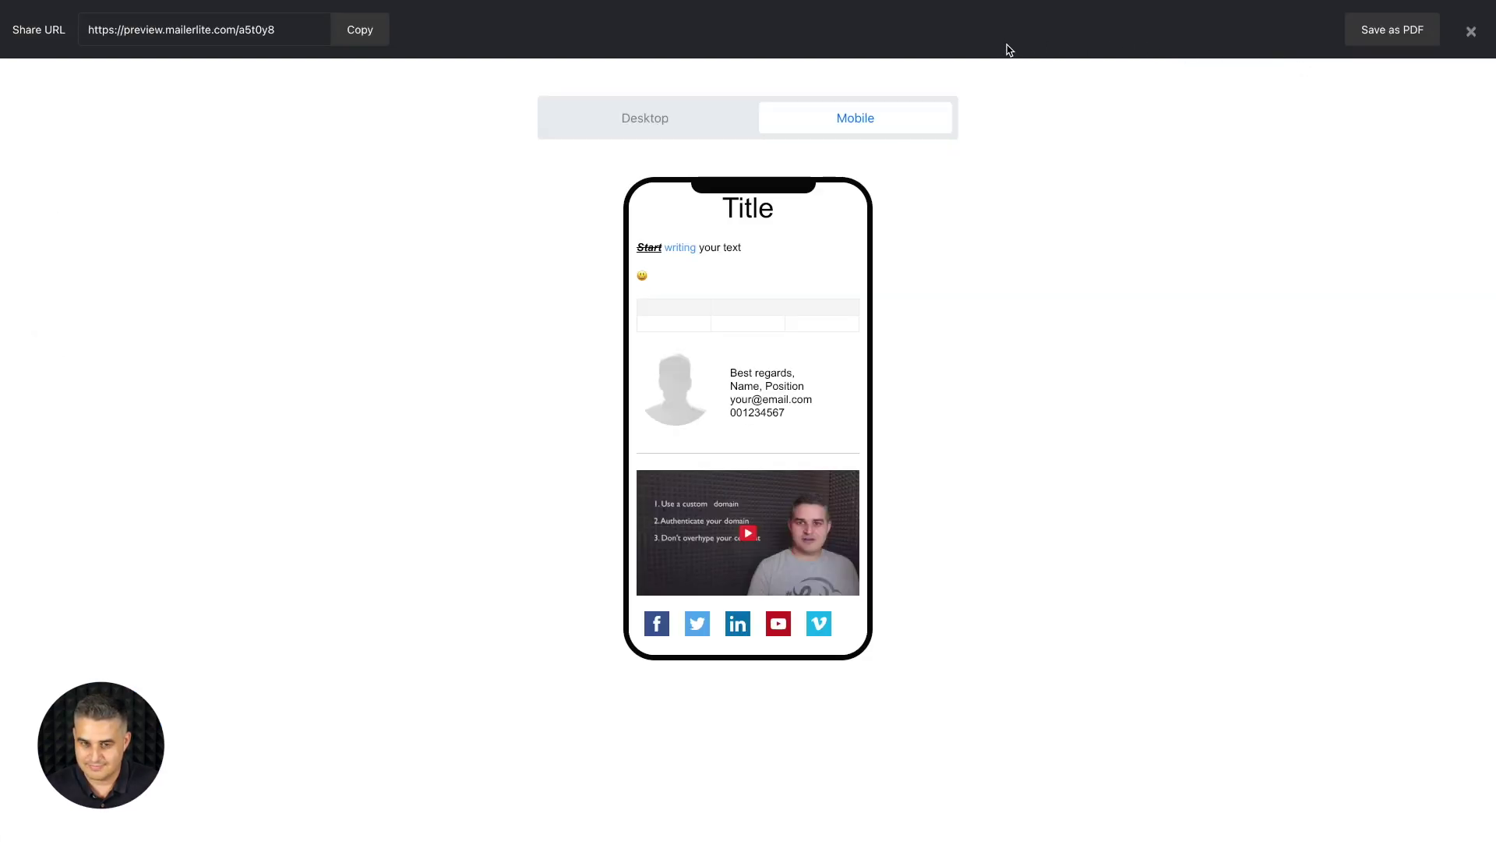
{"action": "left_click", "coordinate": [658, 115]}
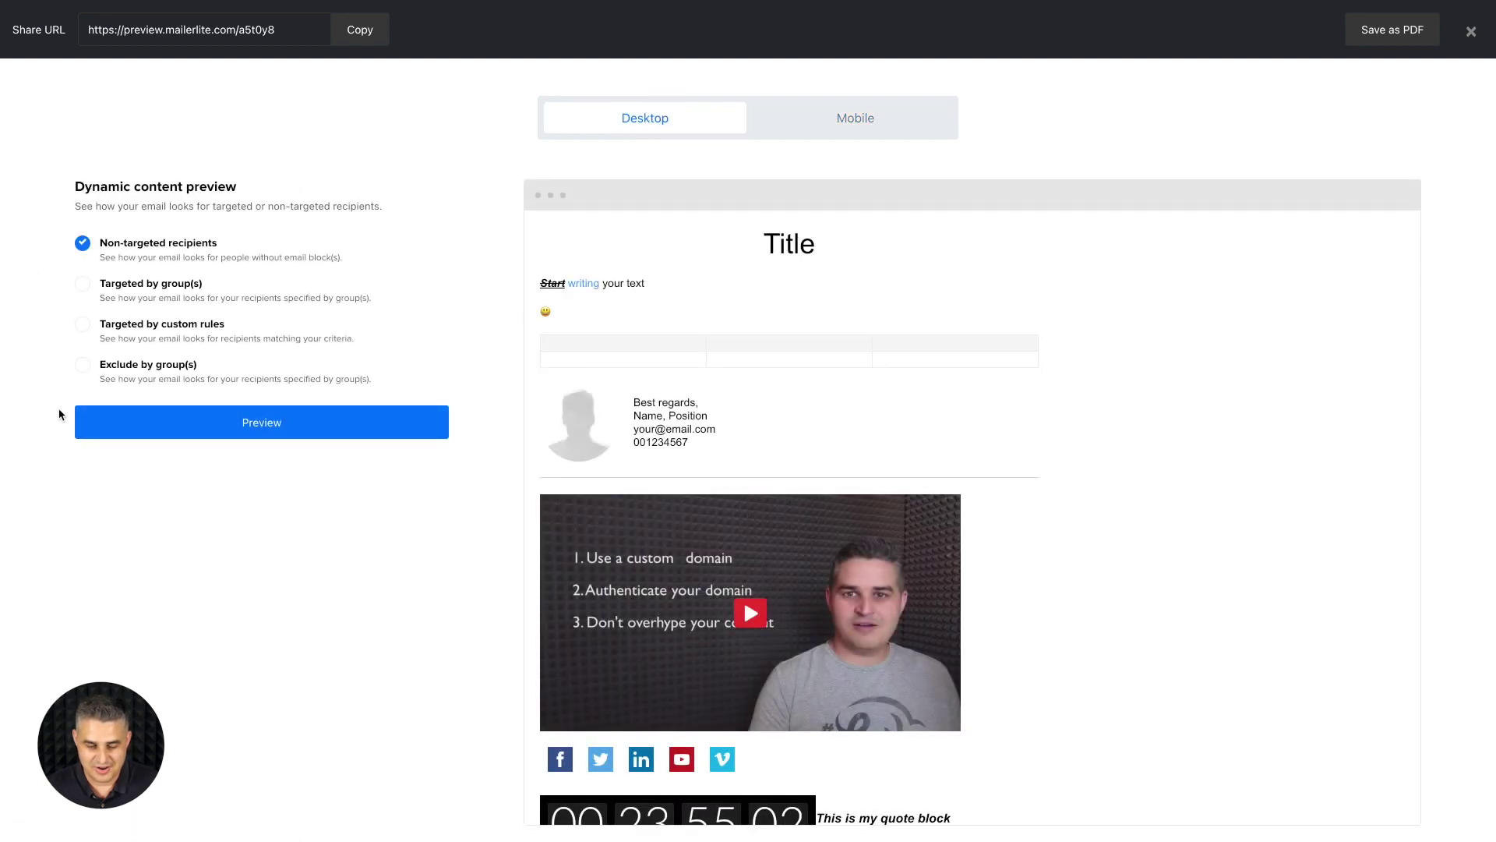
{"action": "scroll", "coordinate": [740, 468], "scroll_direction": "down", "scroll_amount": 3}
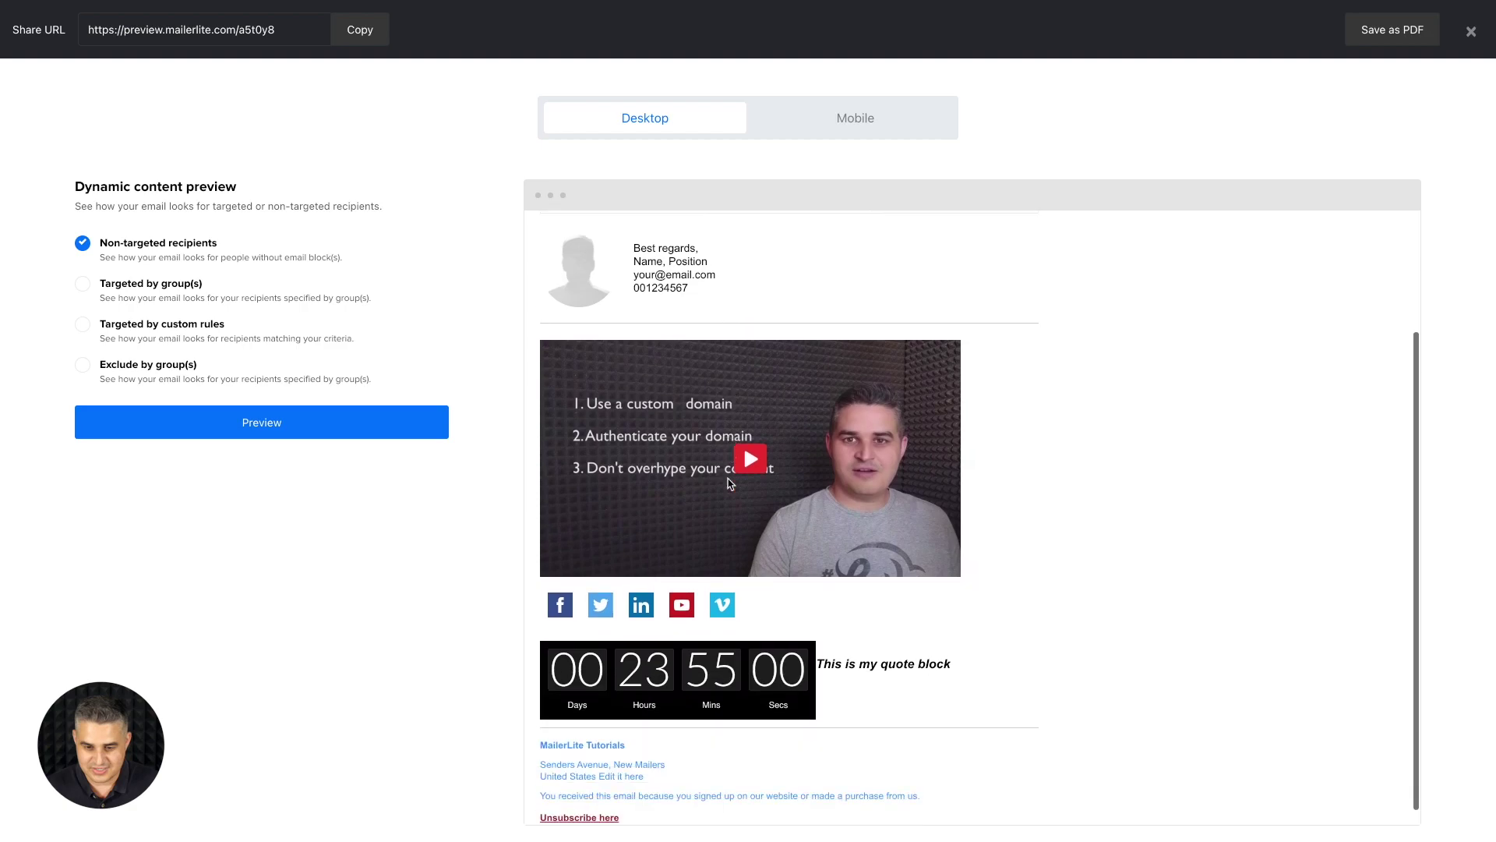
{"action": "scroll", "coordinate": [730, 485], "scroll_direction": "up", "scroll_amount": 3}
{"action": "scroll", "coordinate": [729, 485], "scroll_direction": "down", "scroll_amount": 4}
{"action": "scroll", "coordinate": [730, 485], "scroll_direction": "up", "scroll_amount": 4}
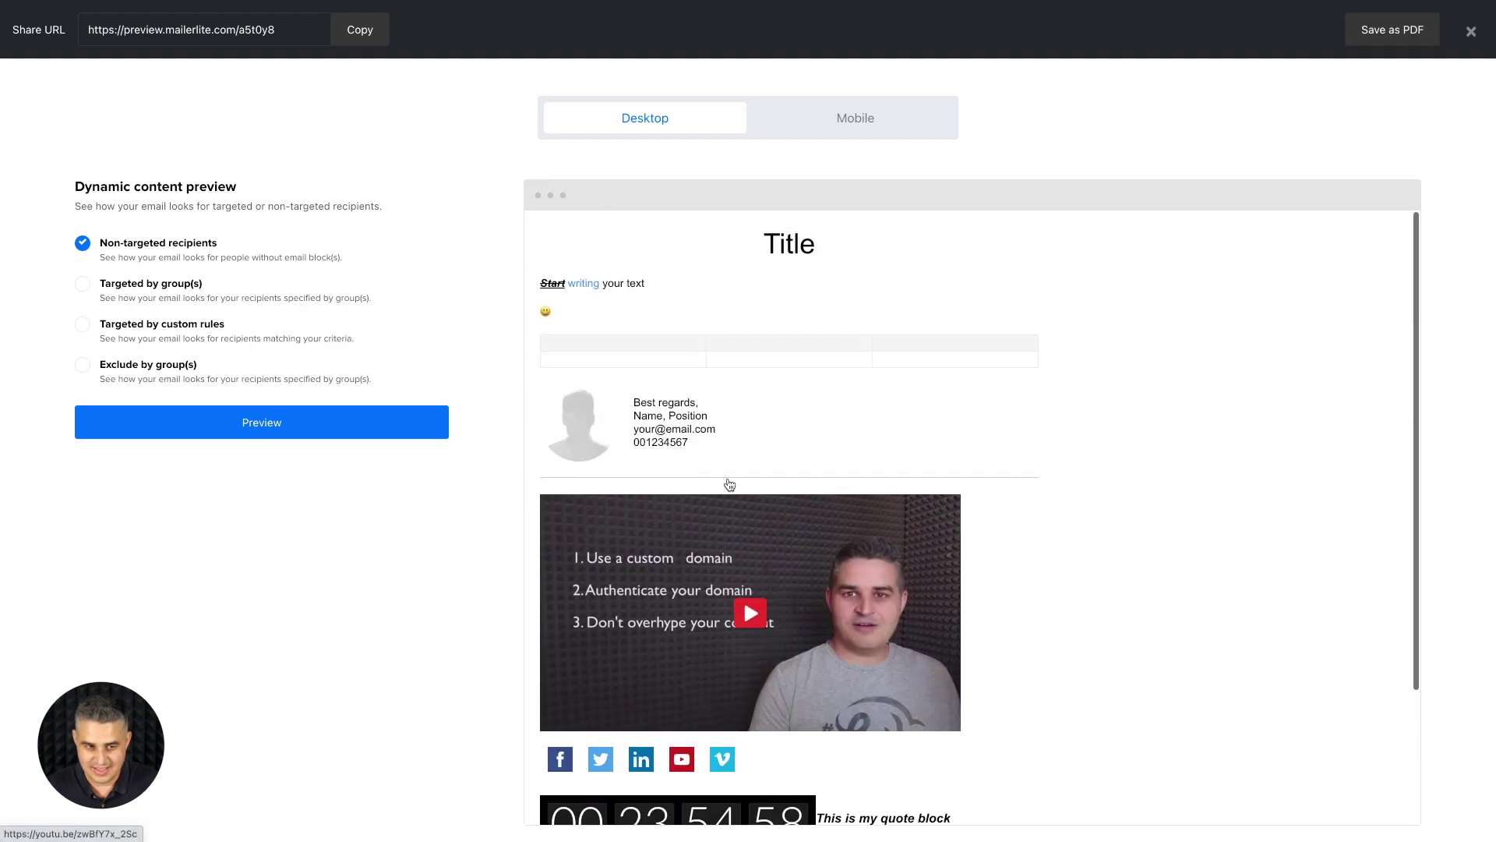
Step: Preview the dynamic content as targeted by the Unhappy group, and close the preview
{"action": "left_click", "coordinate": [83, 284]}
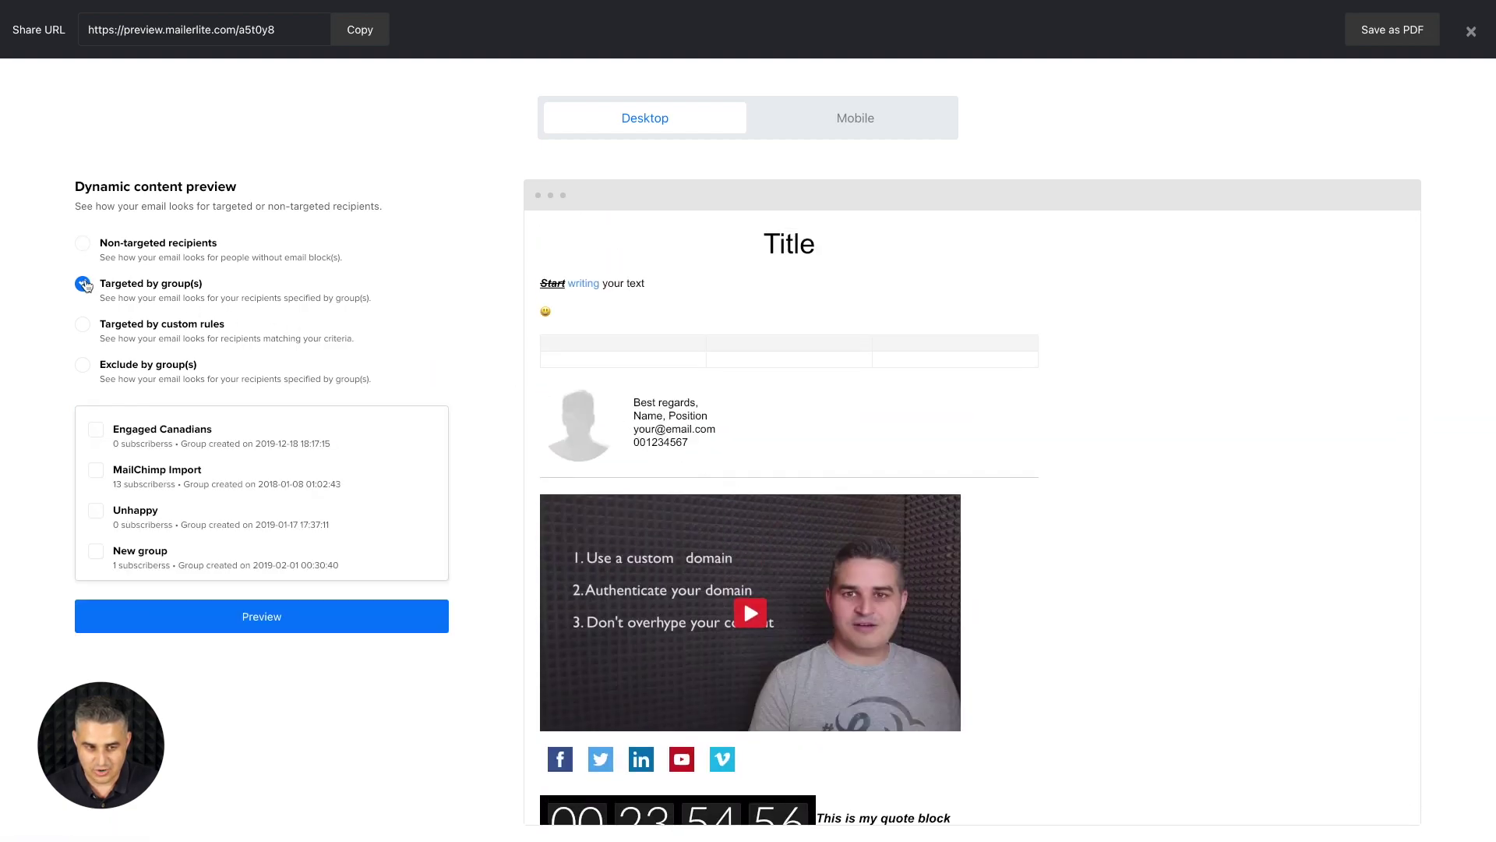
{"action": "left_click", "coordinate": [96, 510]}
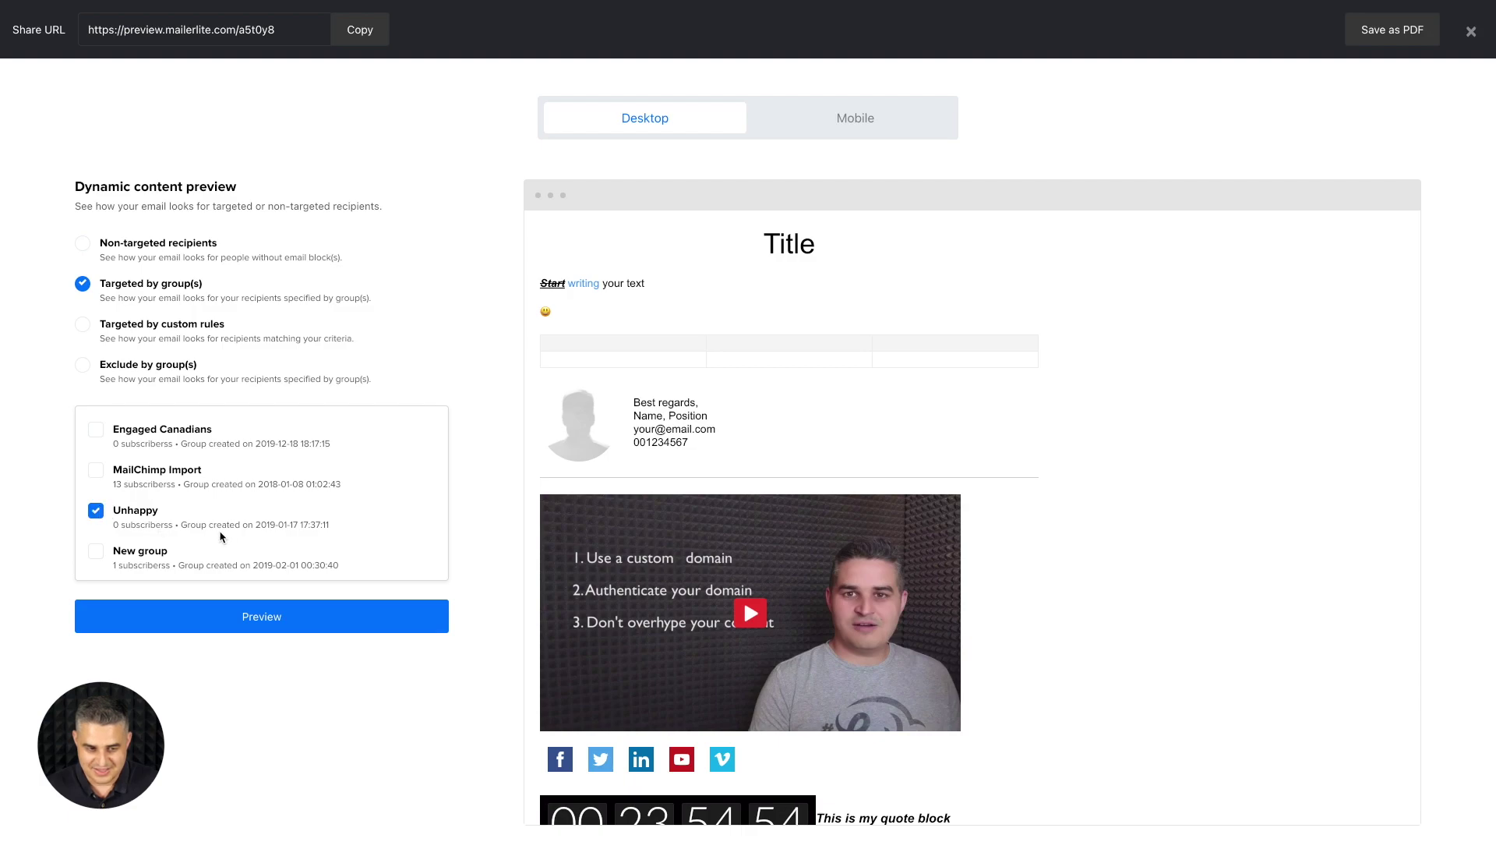
{"action": "left_click", "coordinate": [262, 620]}
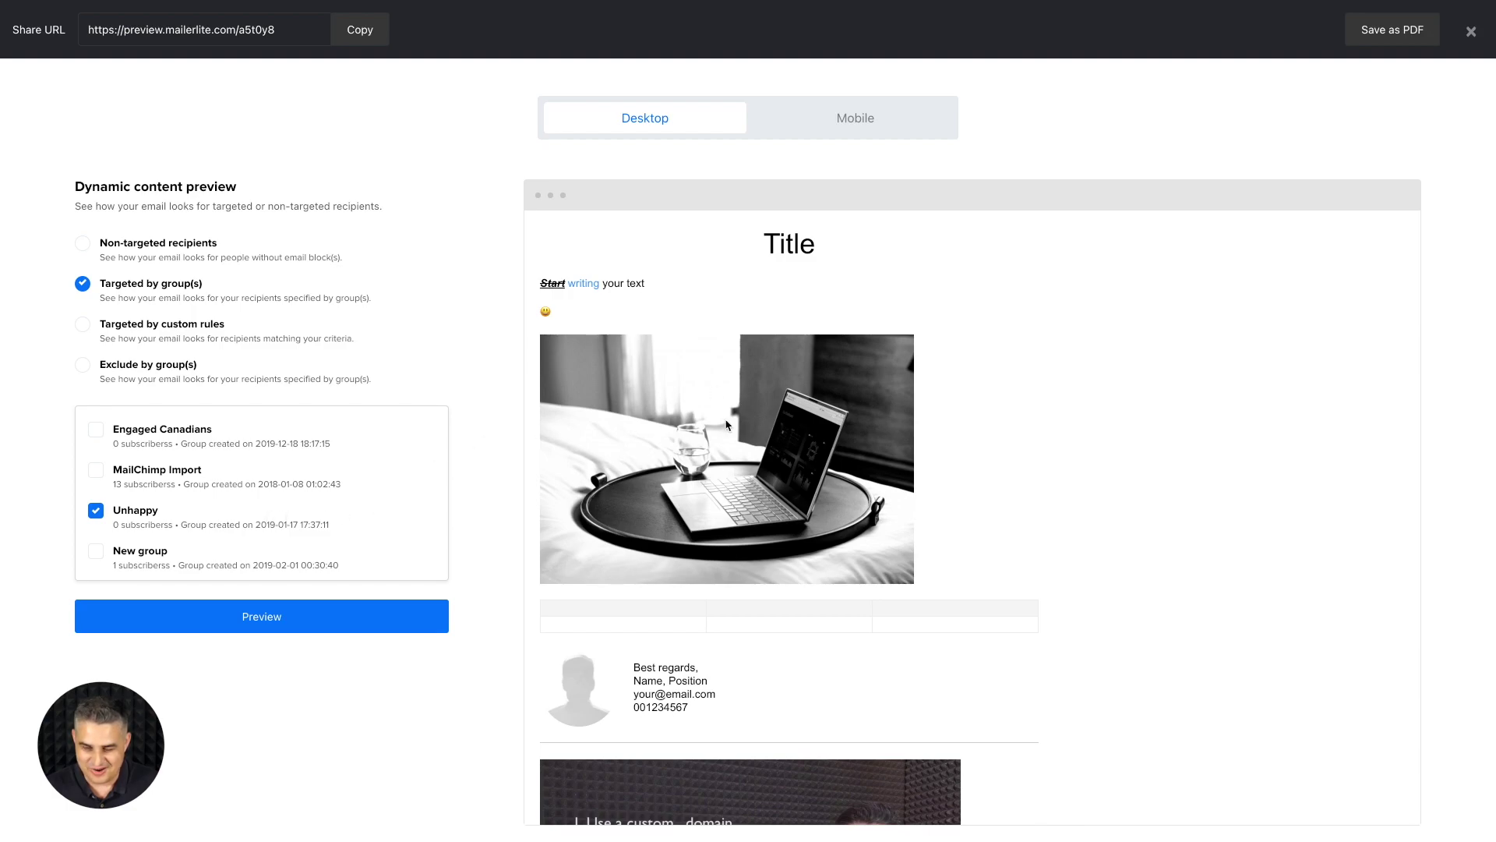
{"action": "left_click", "coordinate": [1470, 32]}
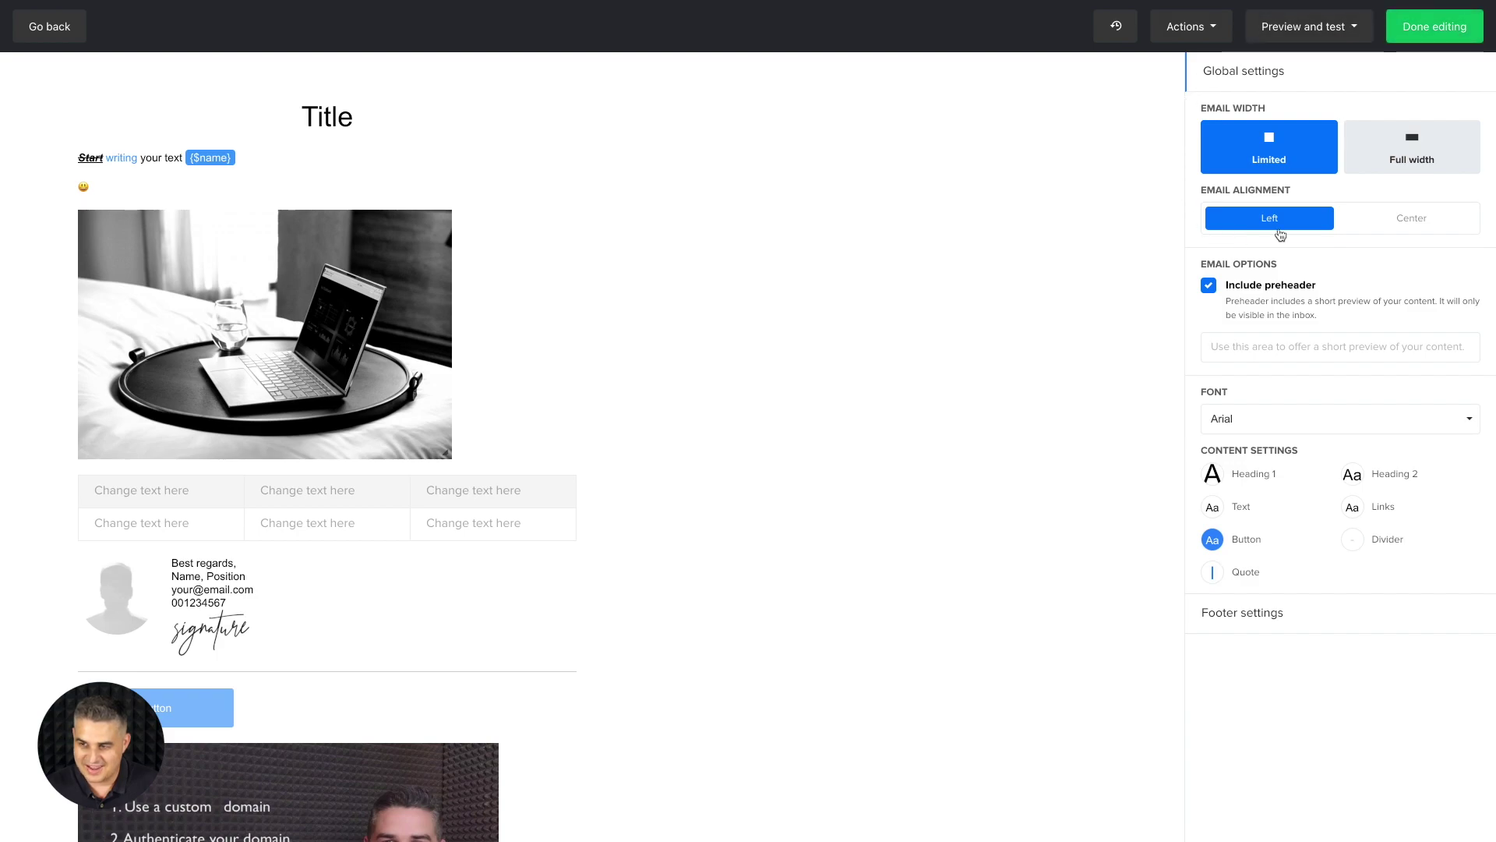
Step: Finish editing the email and choose all active subscribers as the campaign's recipients, continuing to the review
{"action": "left_click", "coordinate": [1436, 32]}
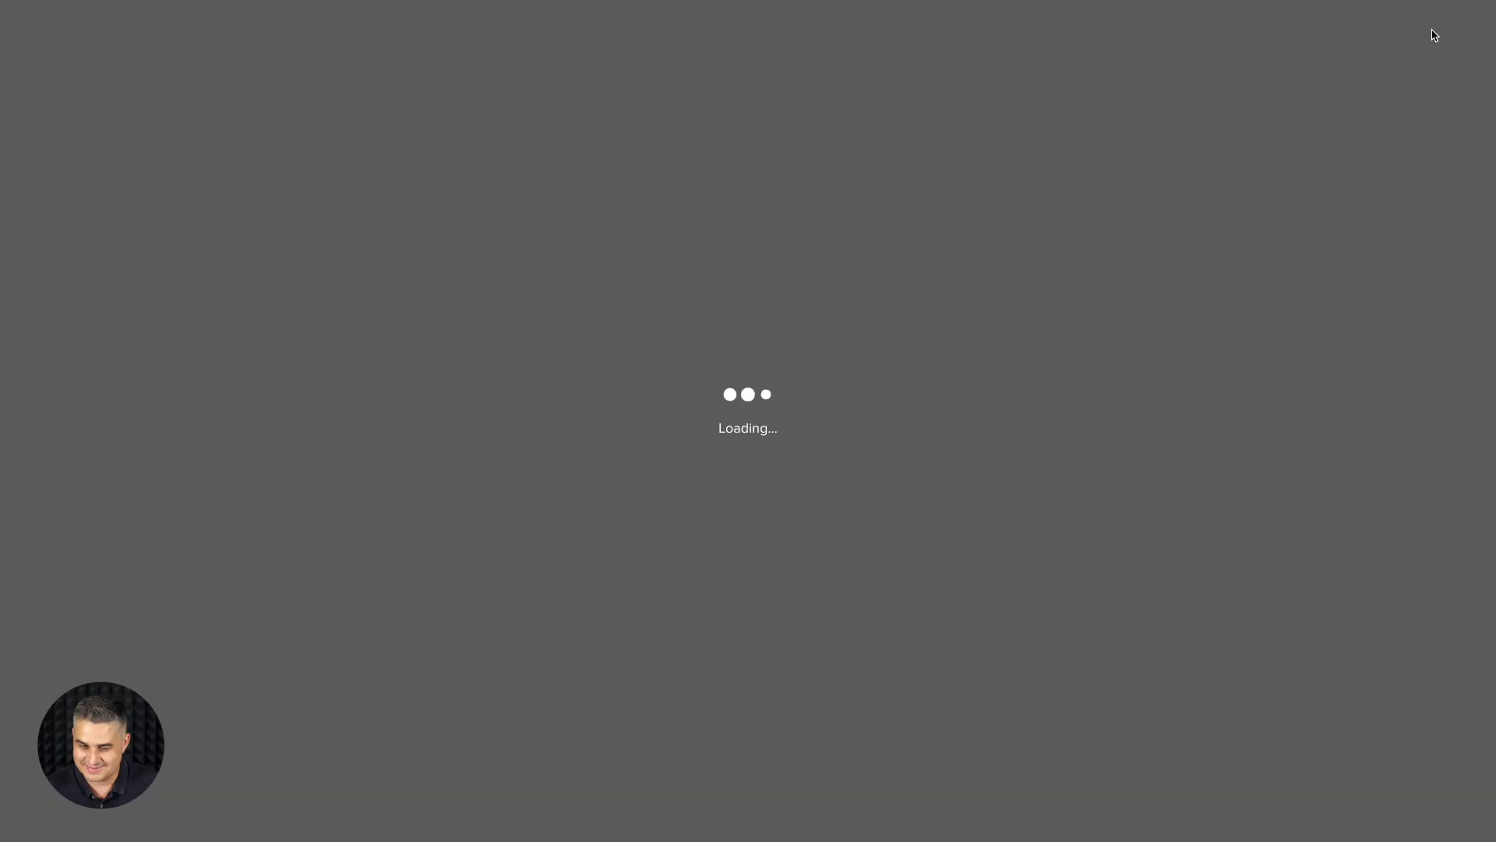
{"action": "left_click", "coordinate": [287, 250]}
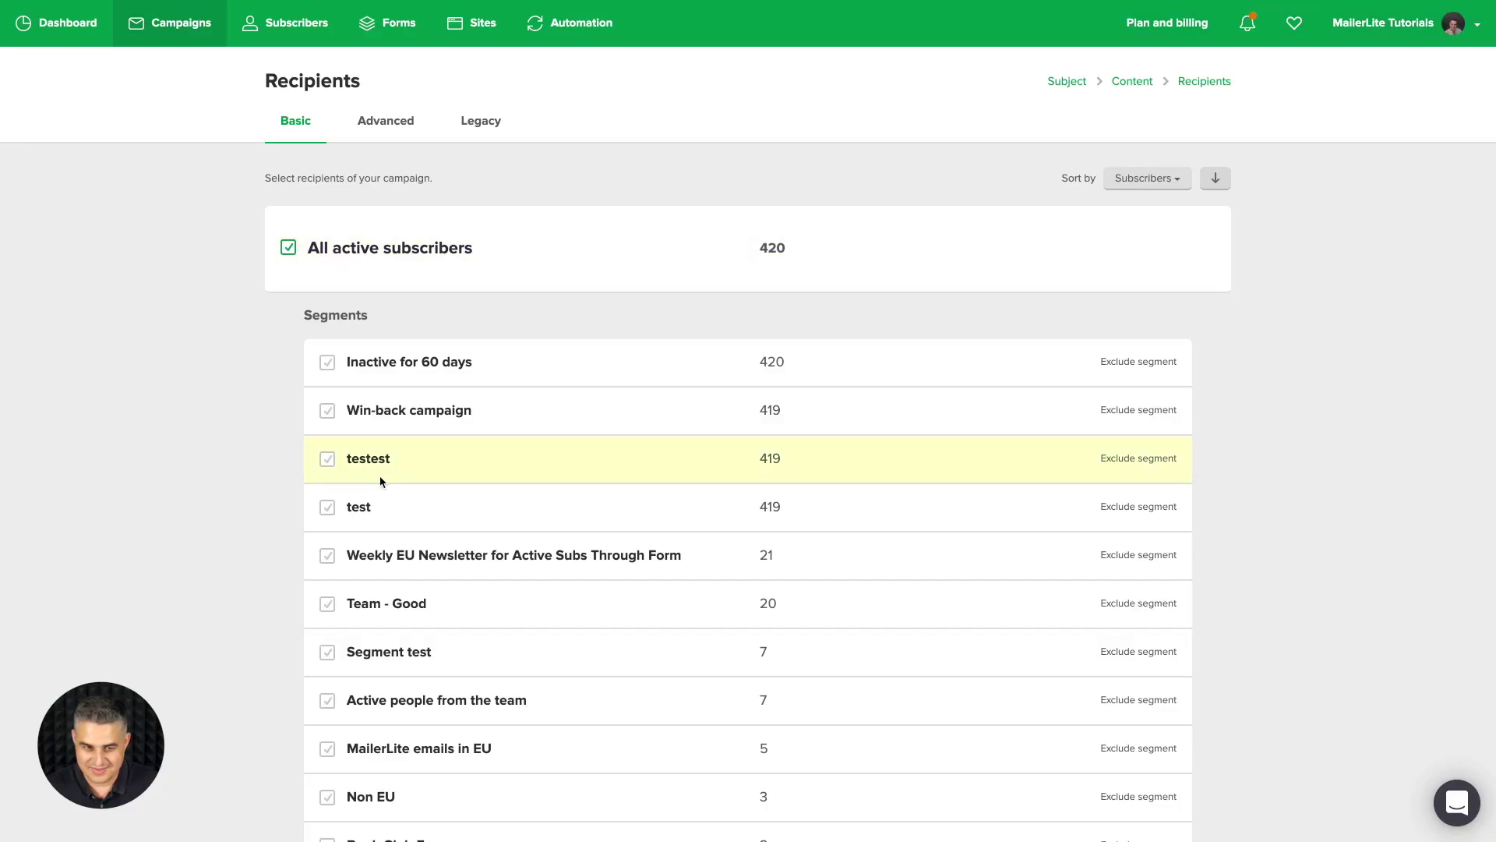
{"action": "scroll", "coordinate": [381, 476], "scroll_direction": "down", "scroll_amount": 15}
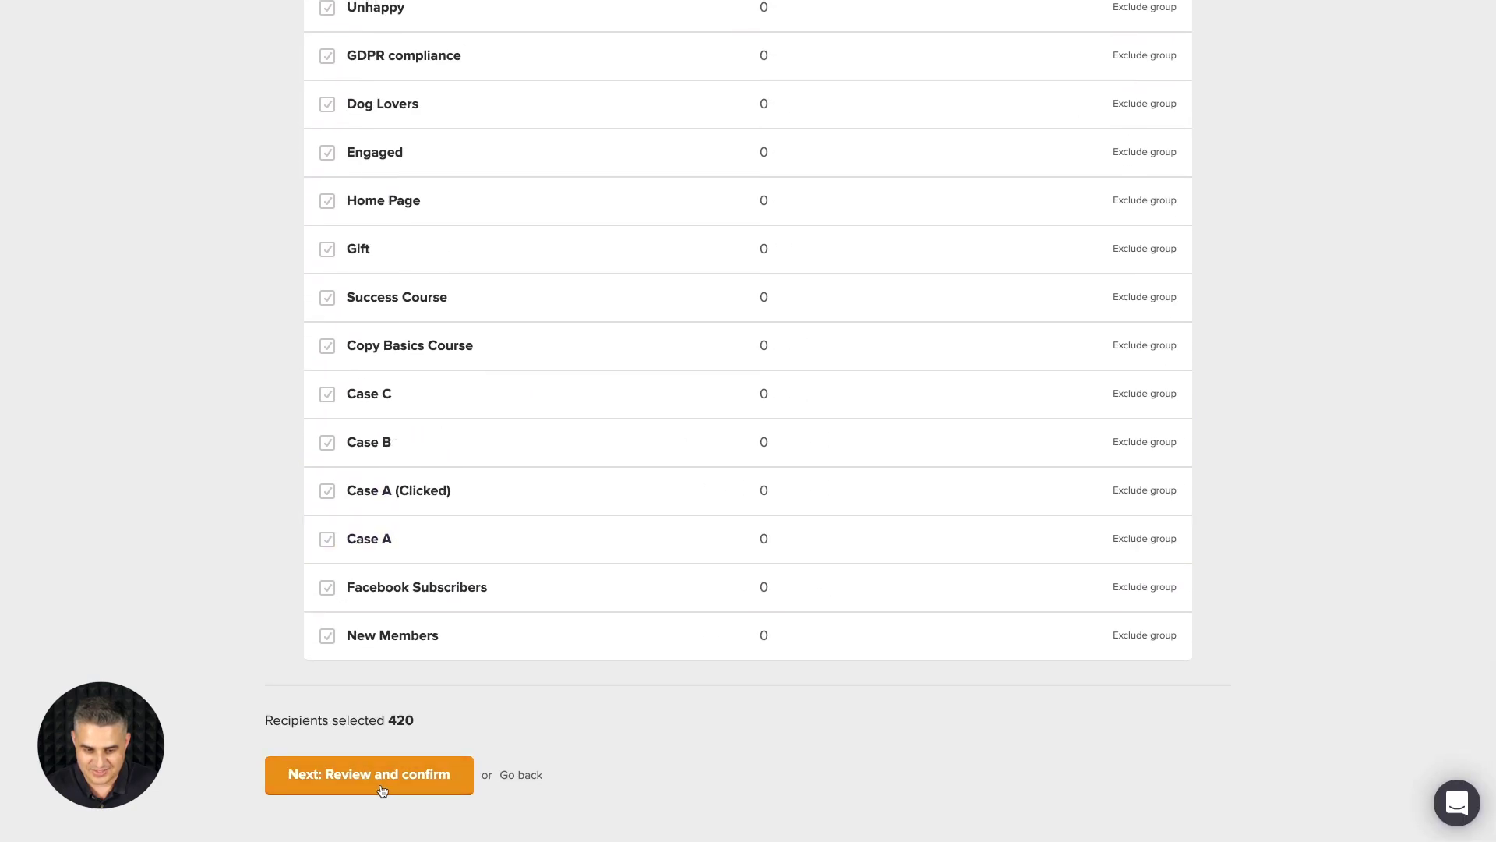
{"action": "left_click", "coordinate": [379, 780]}
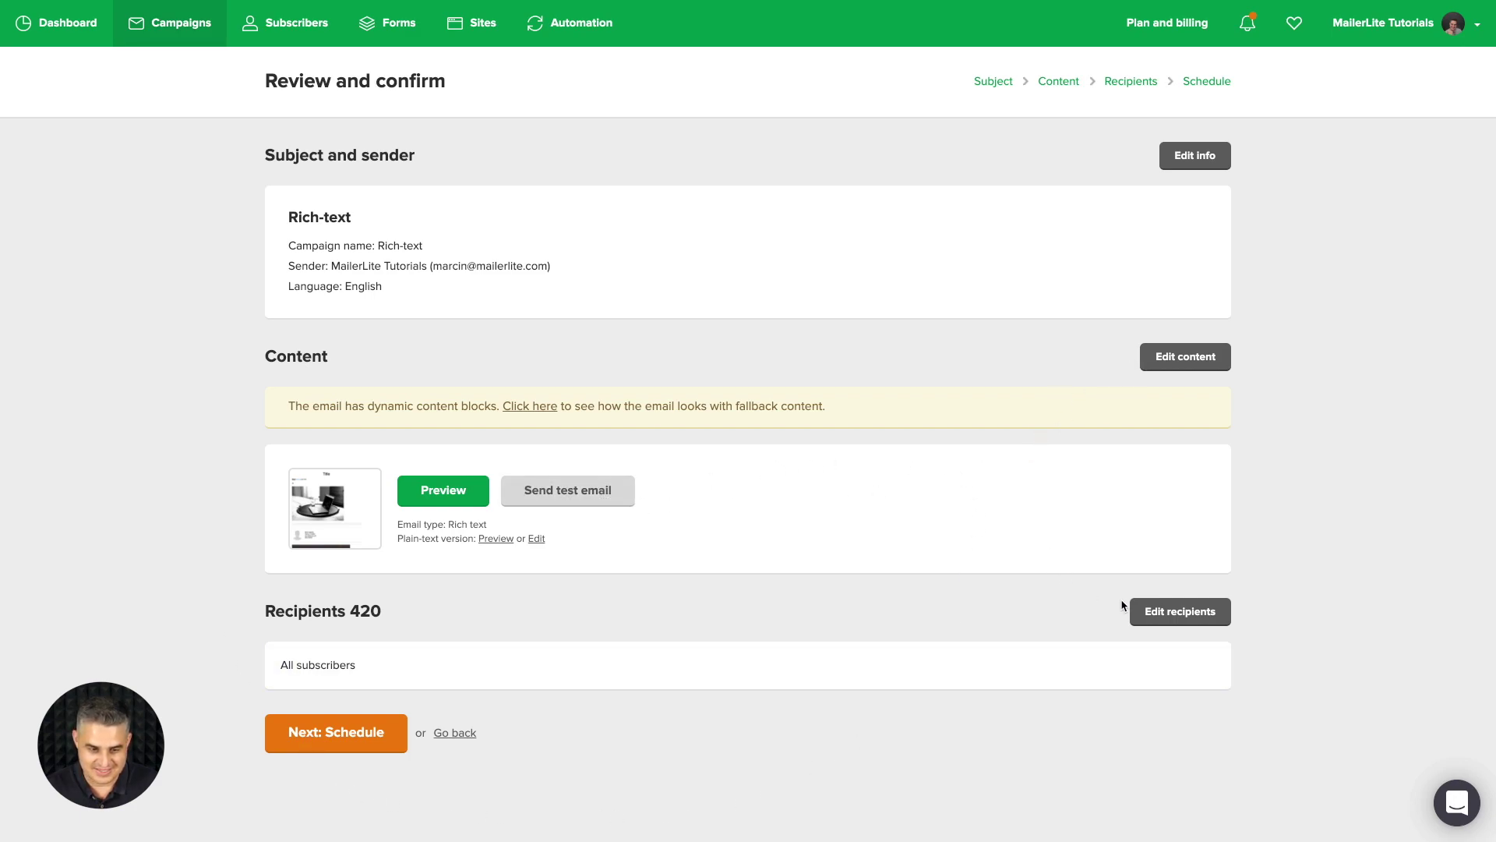
Step: Proceed to scheduling, set the campaign to deliver based on time zones, and enable Google Analytics link tracking
{"action": "left_click", "coordinate": [311, 741]}
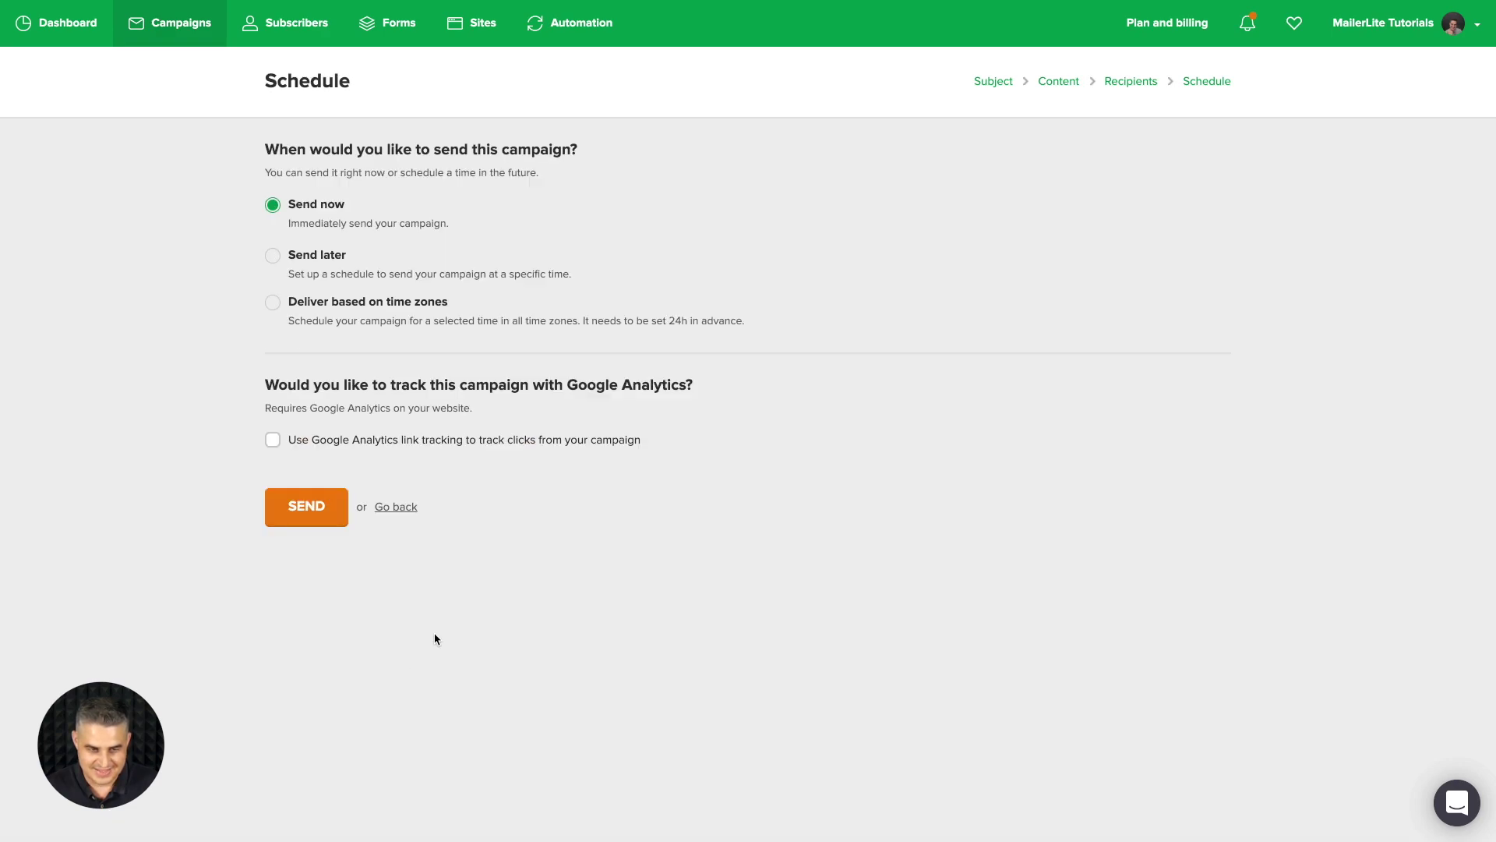
{"action": "left_click", "coordinate": [273, 257]}
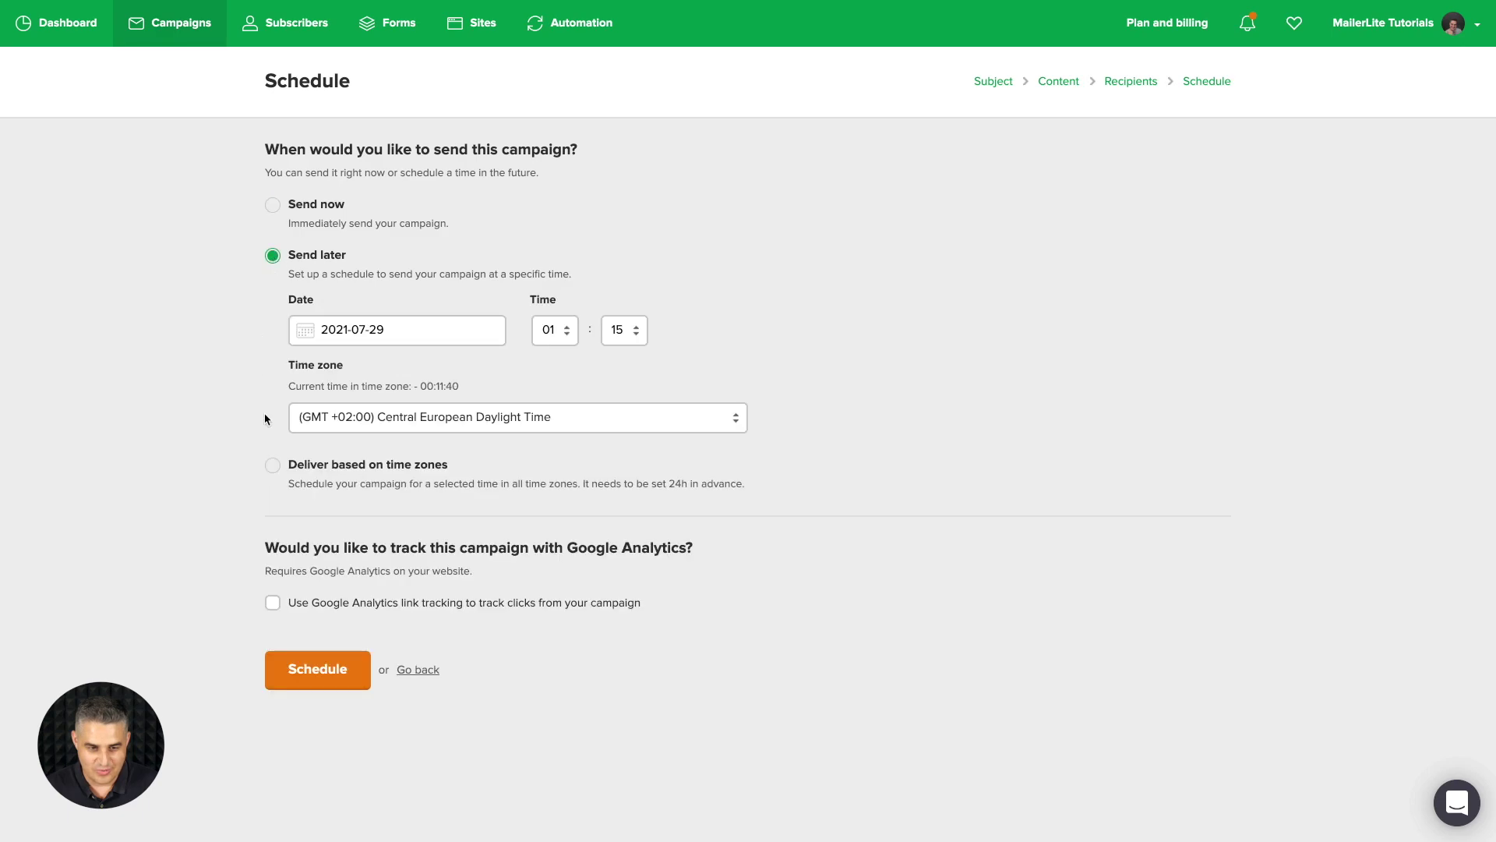
{"action": "left_click", "coordinate": [273, 468]}
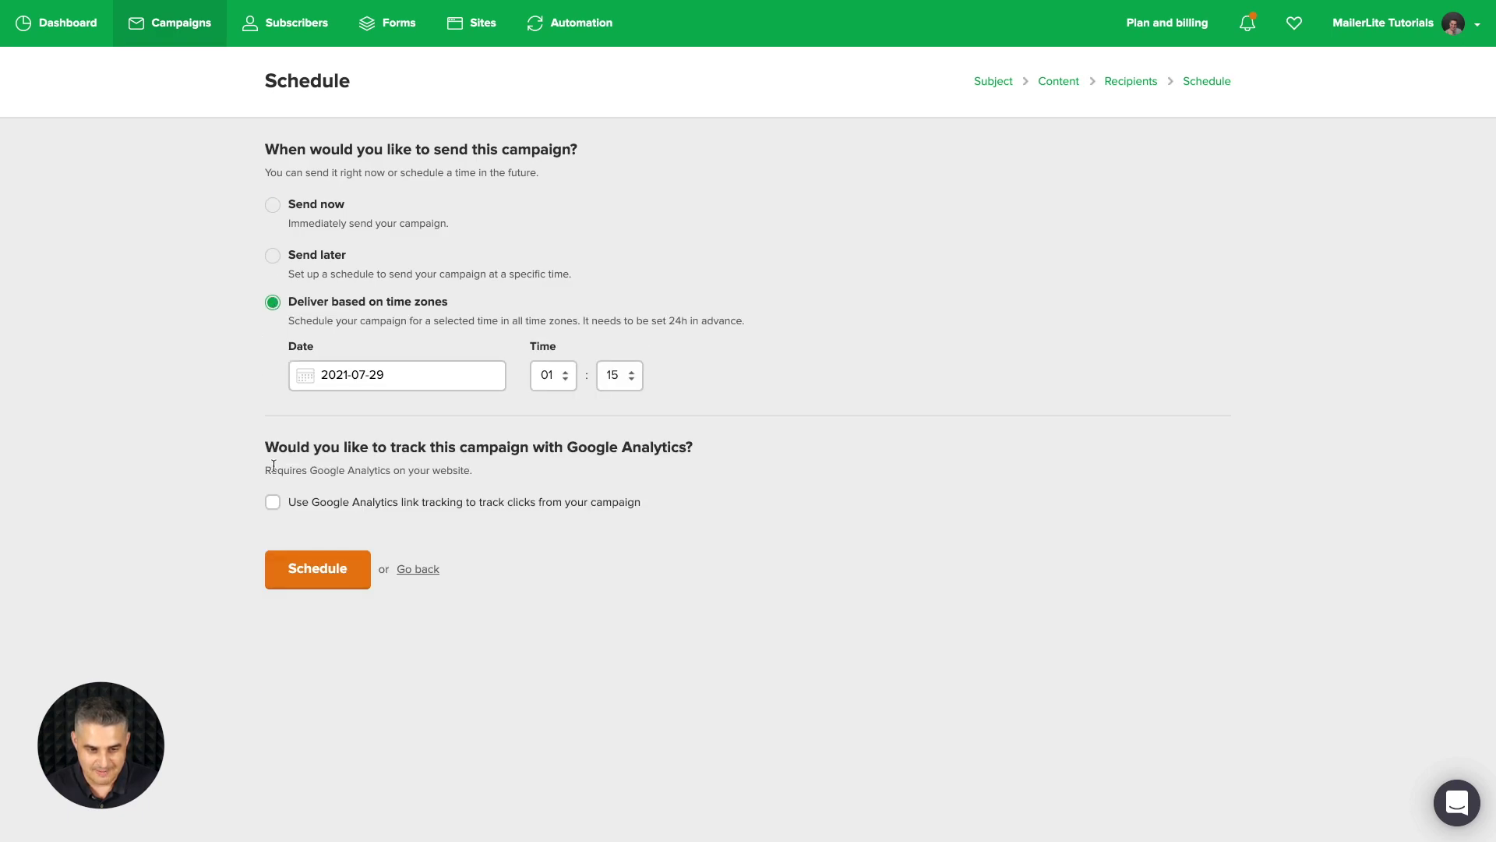
{"action": "left_click", "coordinate": [276, 507]}
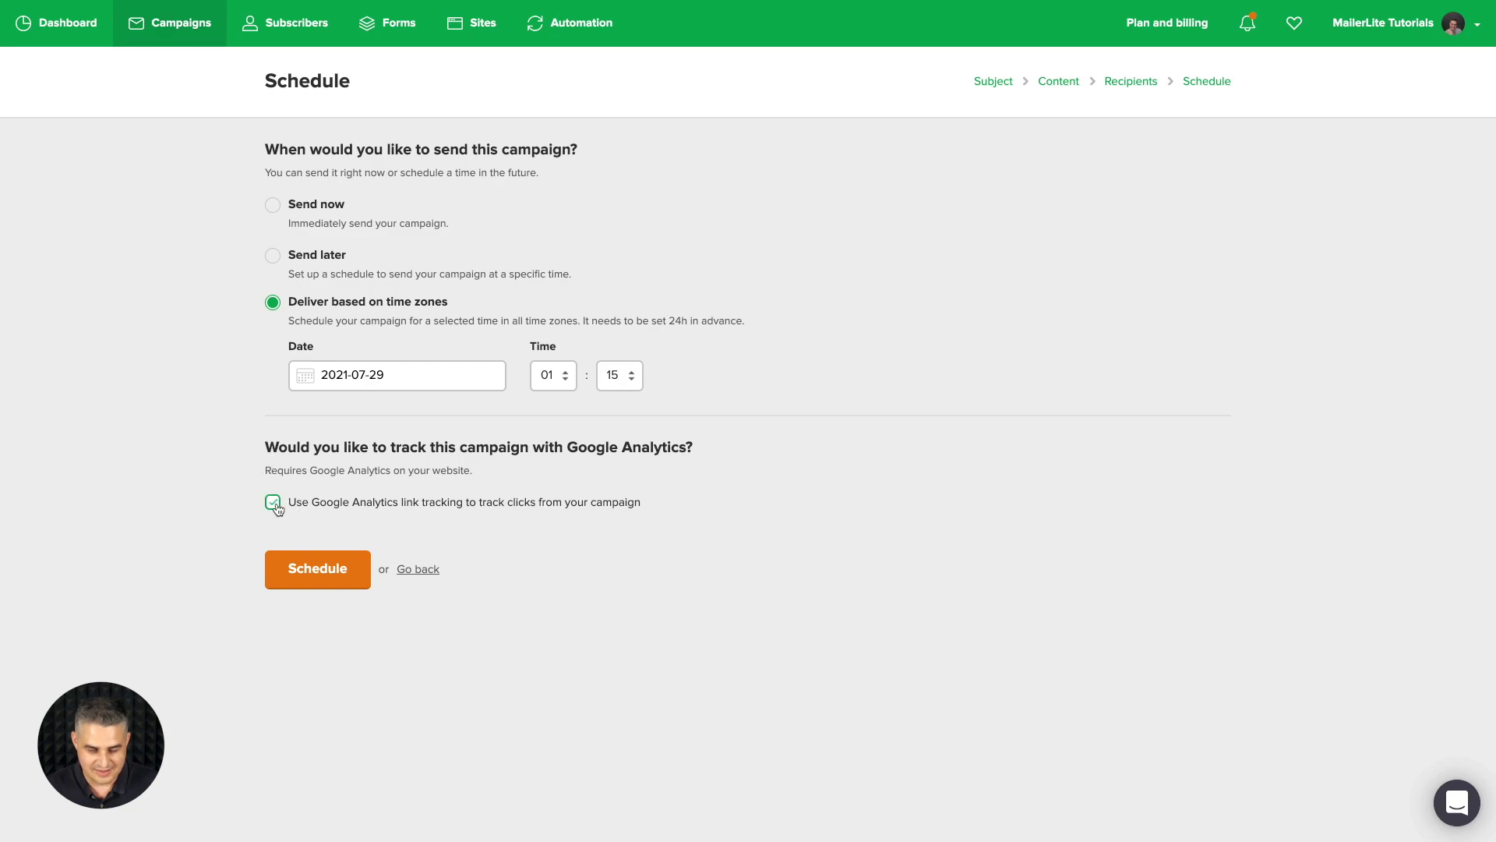